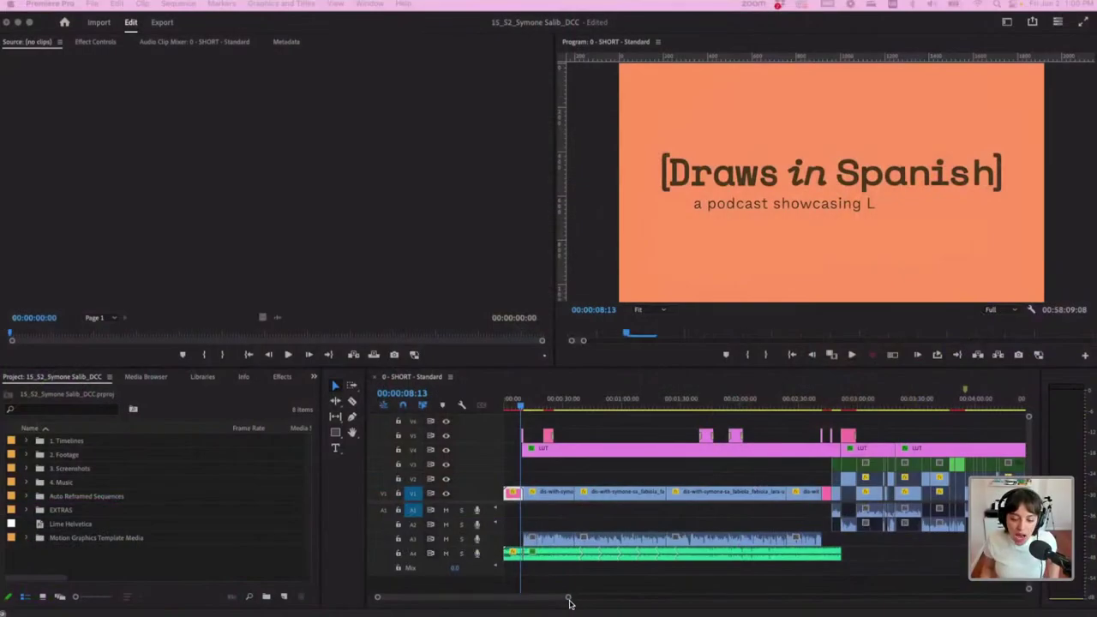
# Review the full length of the podcast sequence, moving the playhead to 00:56:26:10 near its end
pyautogui.click(567, 599)
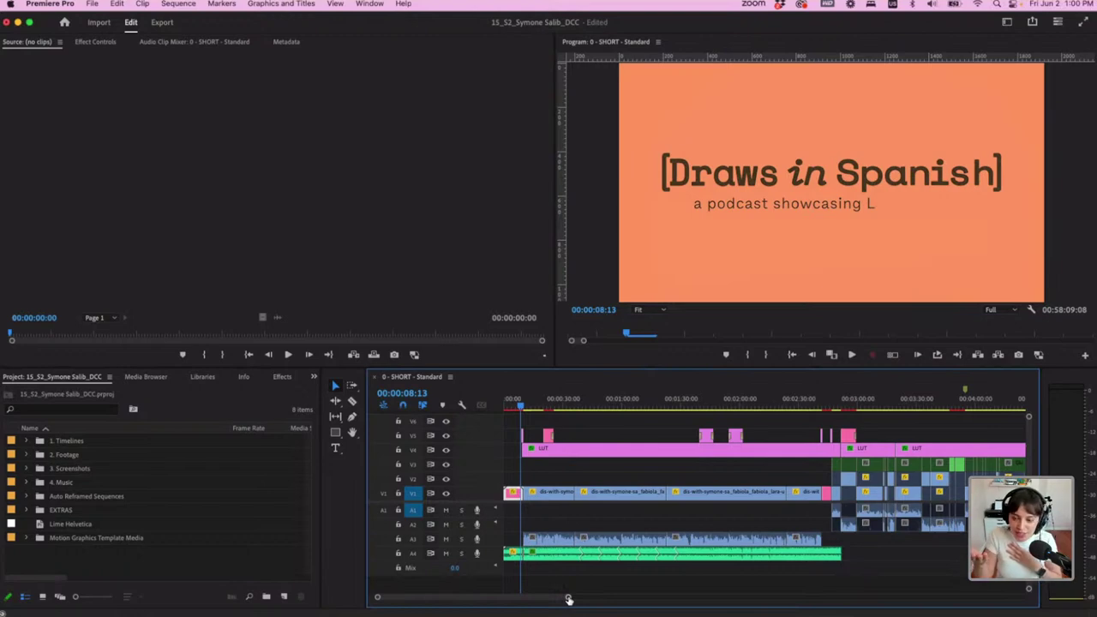
pyautogui.moveTo(567, 599); pyautogui.dragTo(638, 598)
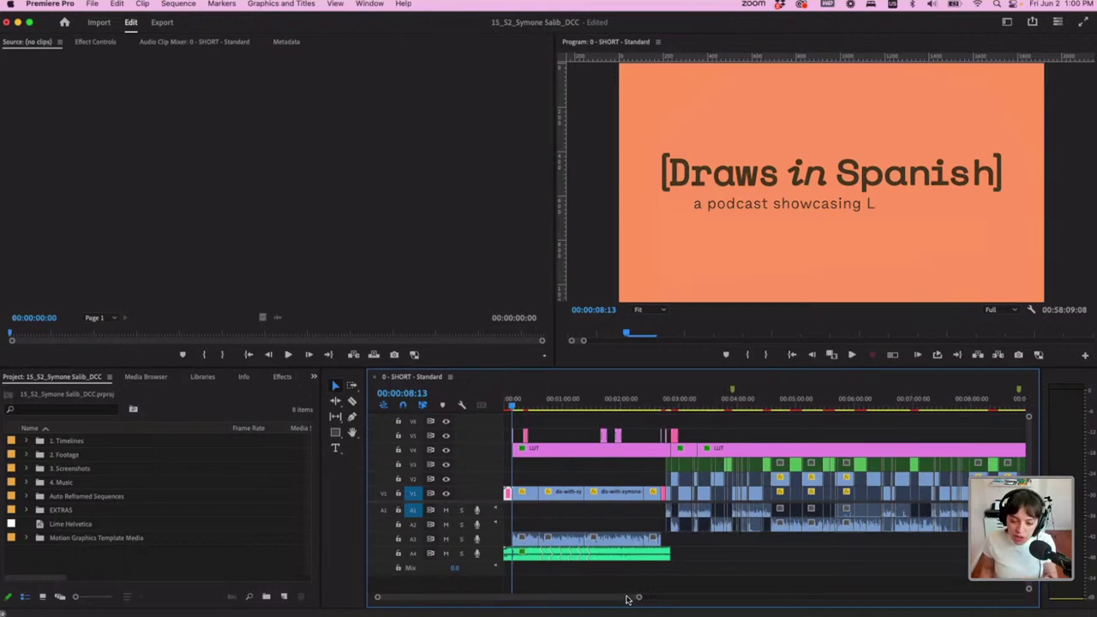
pyautogui.press('-')
pyautogui.press('-')
pyautogui.press('-')
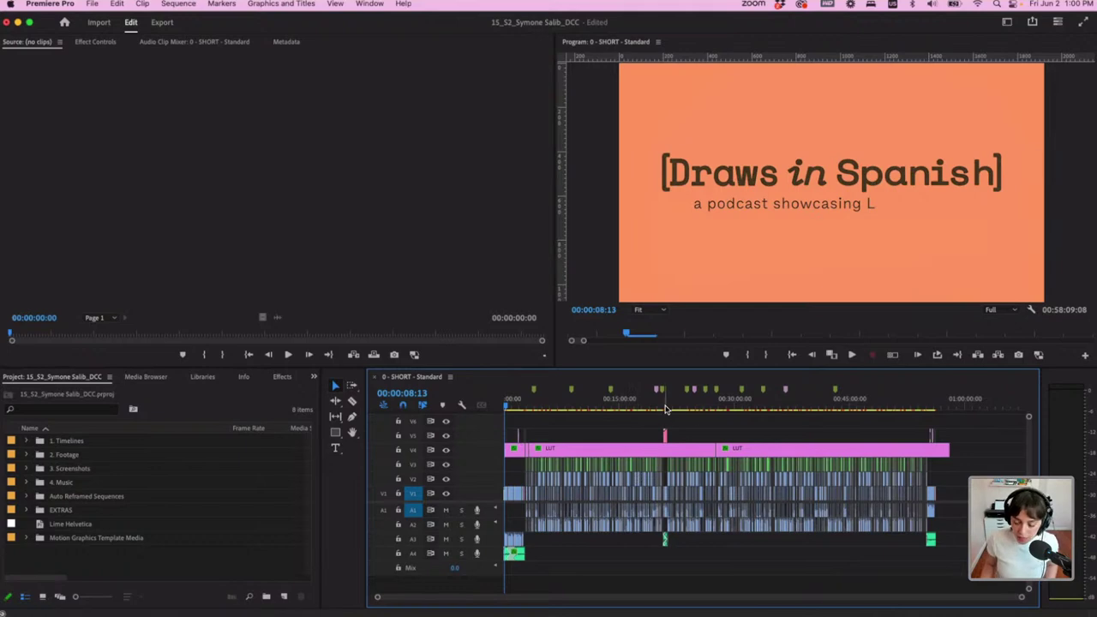
pyautogui.click(699, 404)
pyautogui.moveTo(966, 404); pyautogui.dragTo(939, 400)
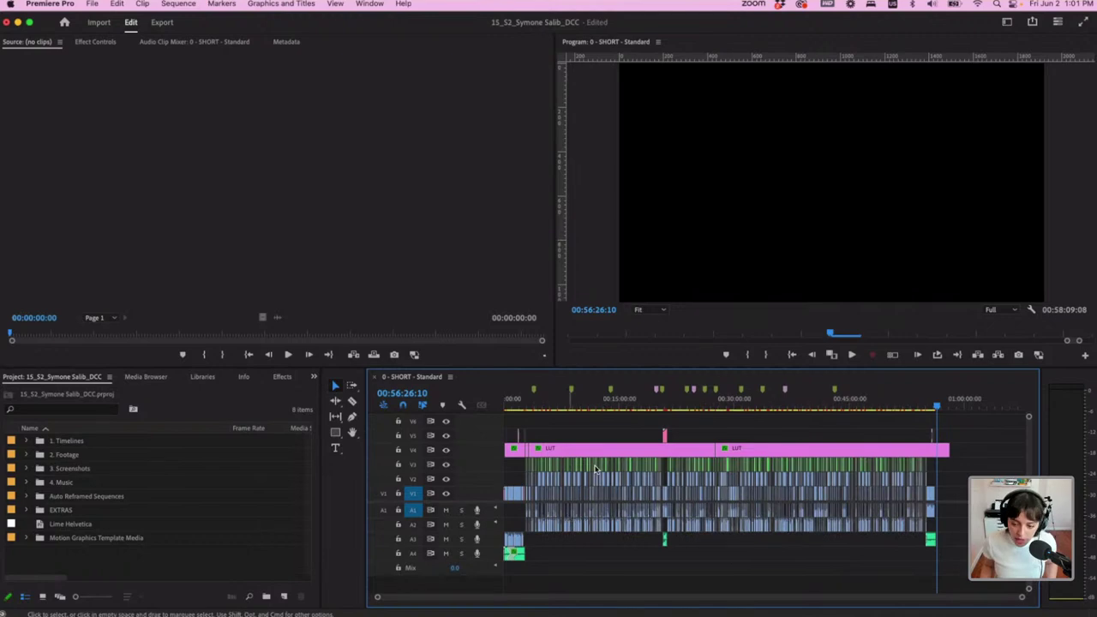
# Preview the edited clips at 00:11:02:22 and 00:11:06:02 in the sequence
pyautogui.scroll(5, 588, 482)
pyautogui.scroll(8, 588, 482)
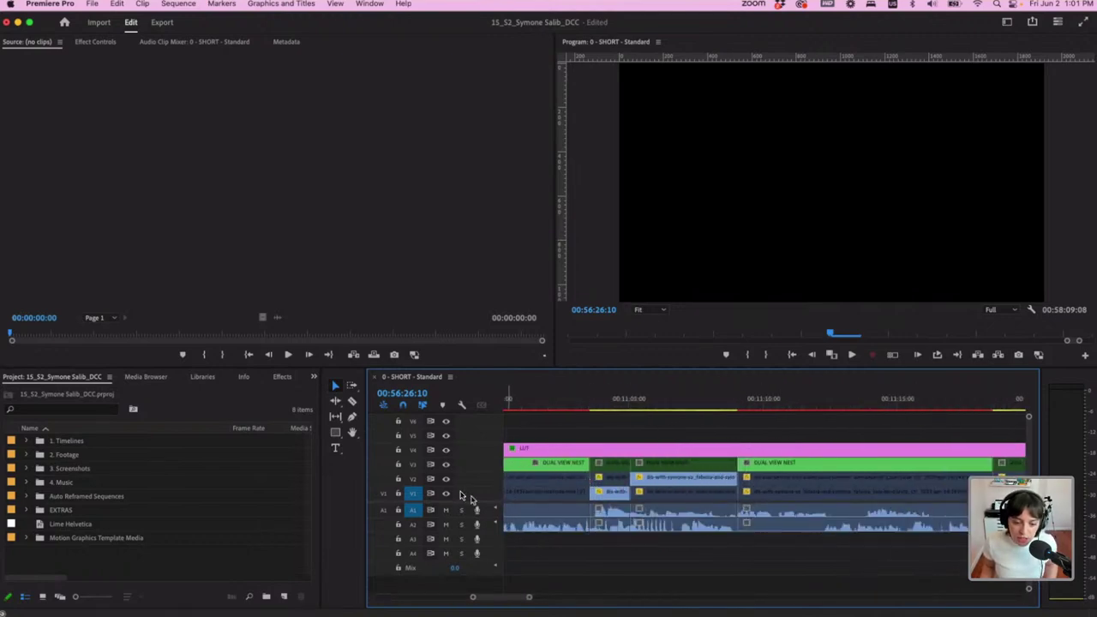
pyautogui.click(572, 399)
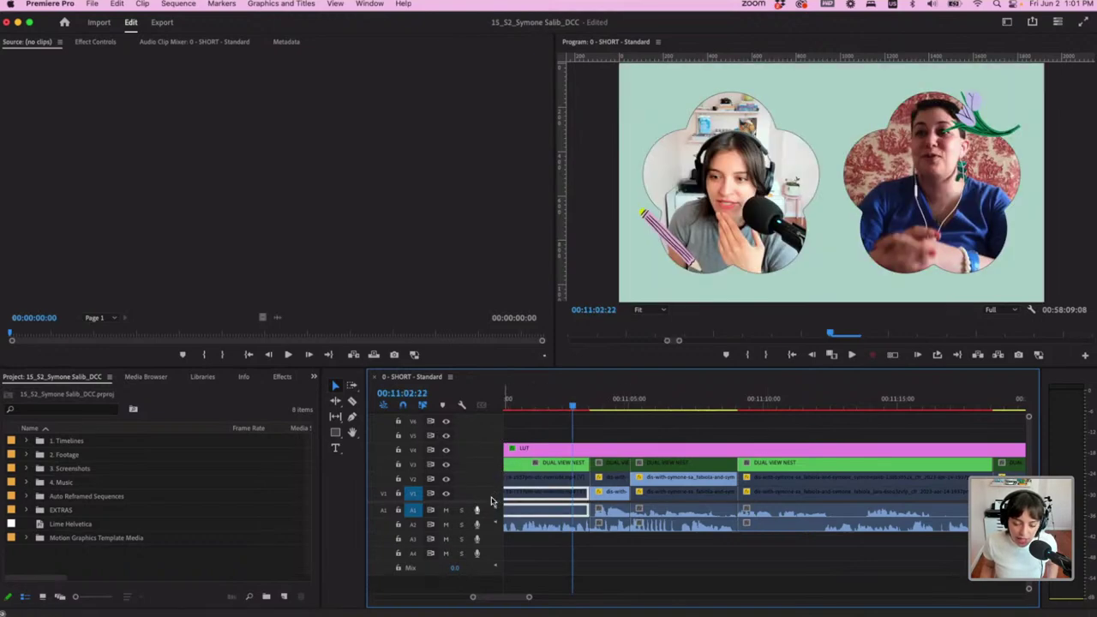
pyautogui.click(658, 409)
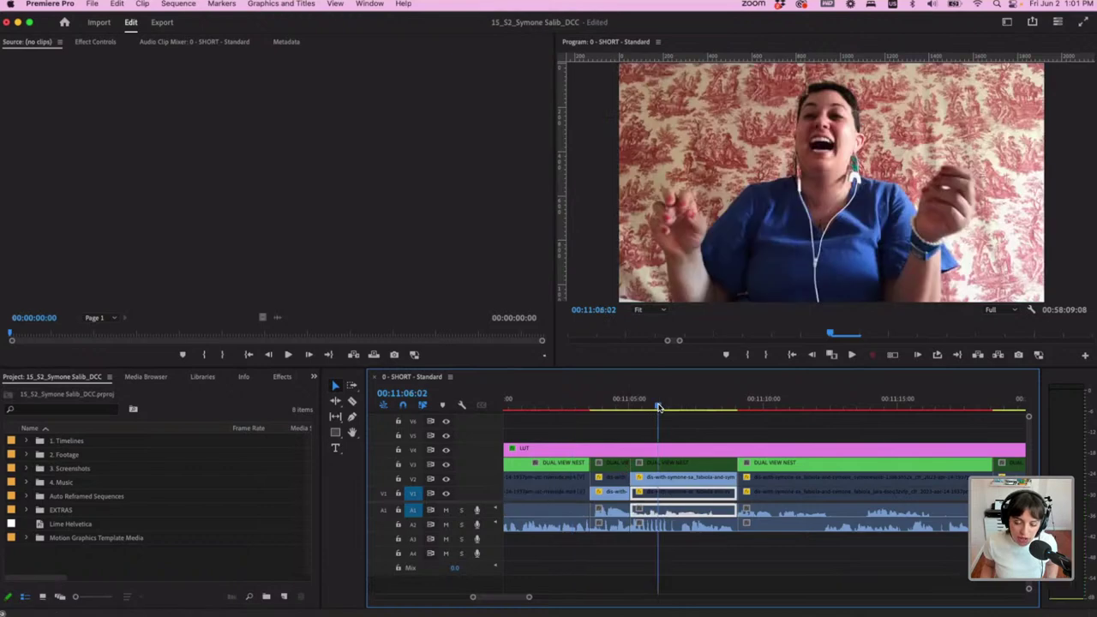
# Hide and show the V2 and V1 video tracks to check which layers make up the picture at the playhead
pyautogui.click(445, 478)
pyautogui.click(446, 478)
pyautogui.click(445, 478)
pyautogui.click(445, 494)
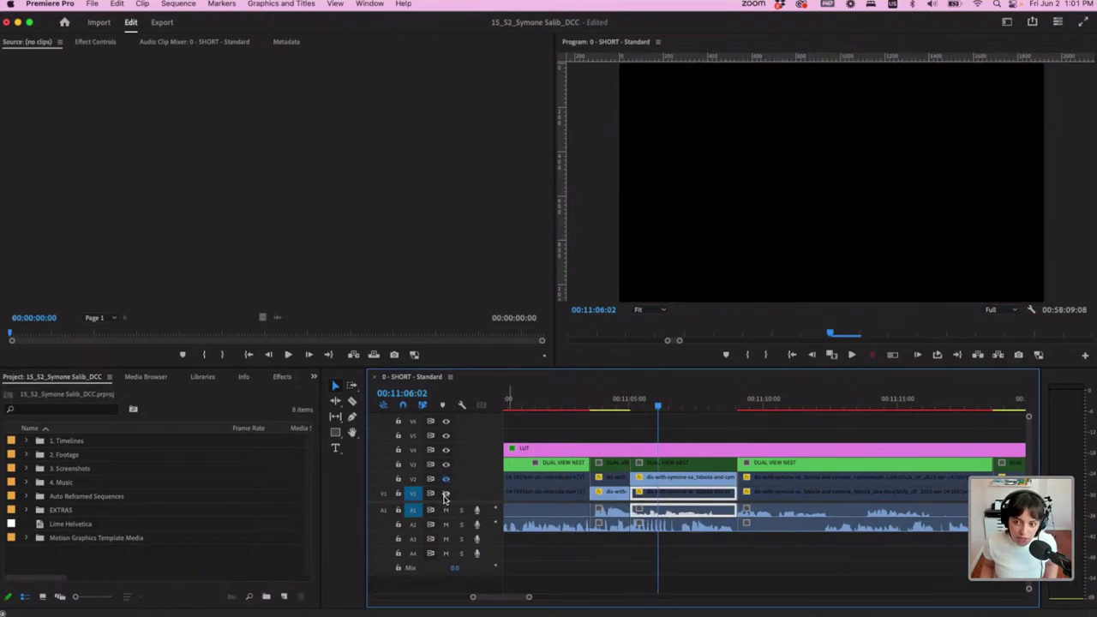
pyautogui.click(444, 494)
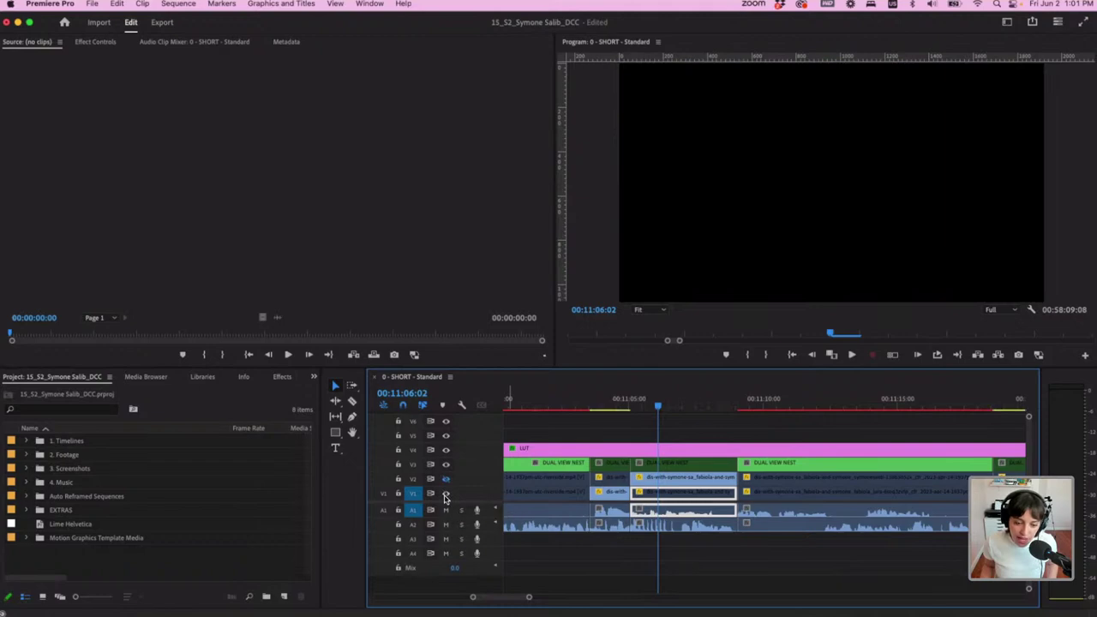
pyautogui.click(445, 478)
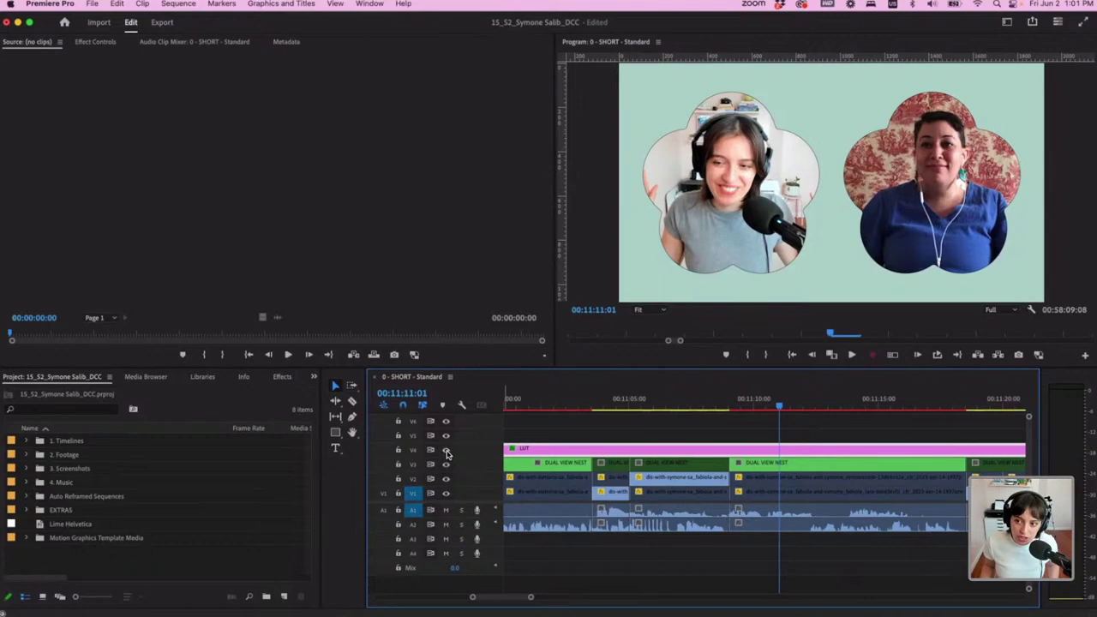
pyautogui.scroll(-3, 894, 500)
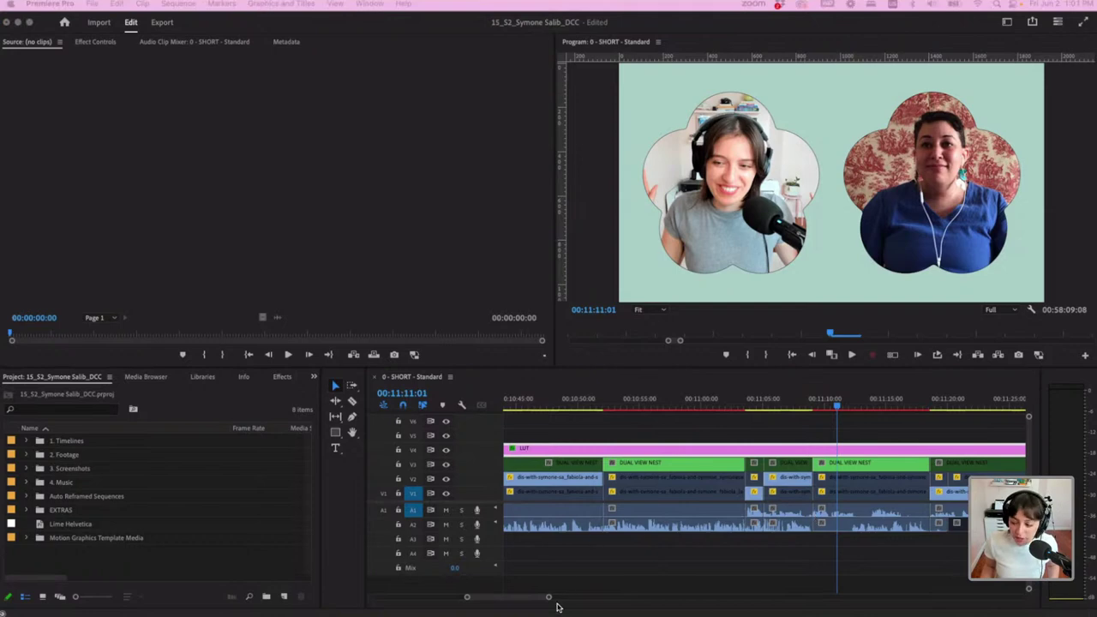
pyautogui.click(553, 599)
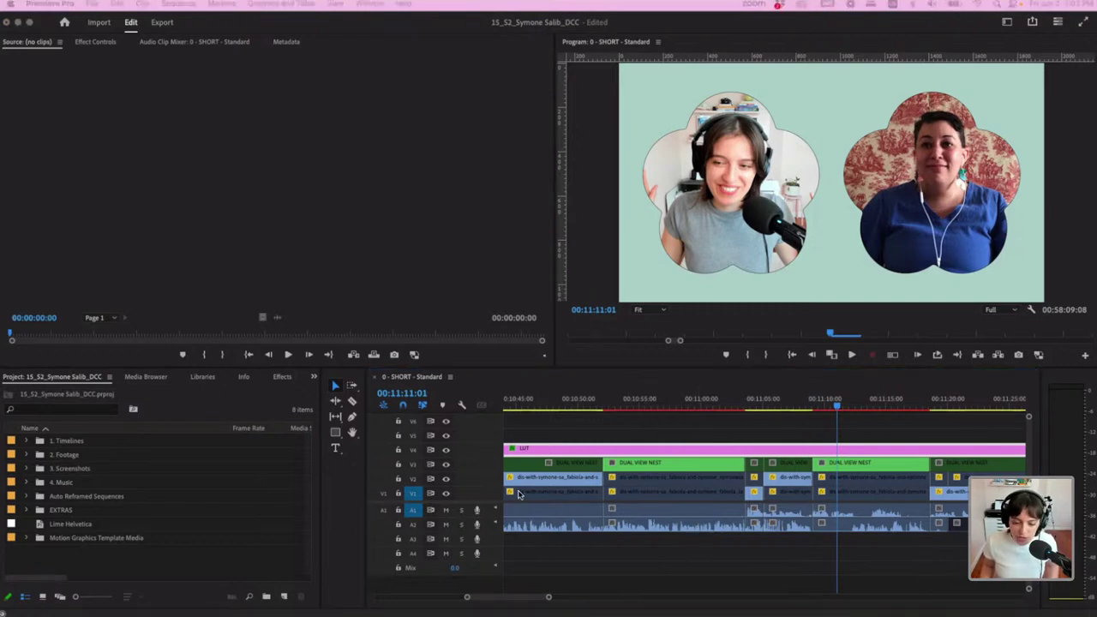
pyautogui.moveTo(549, 596); pyautogui.dragTo(597, 568)
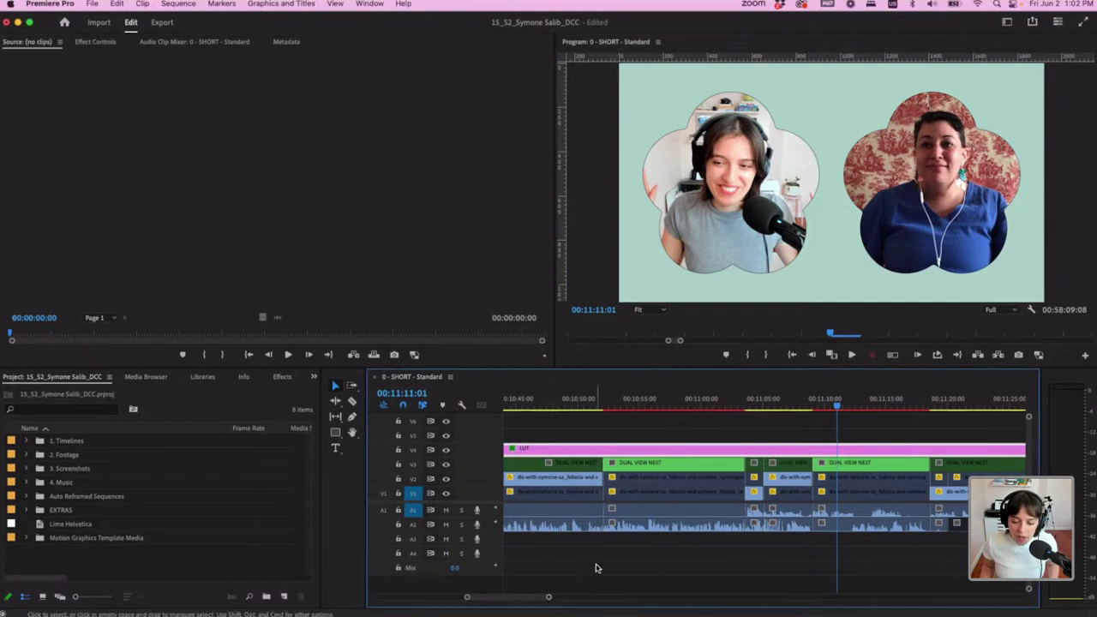
pyautogui.scroll(-10, 597, 568)
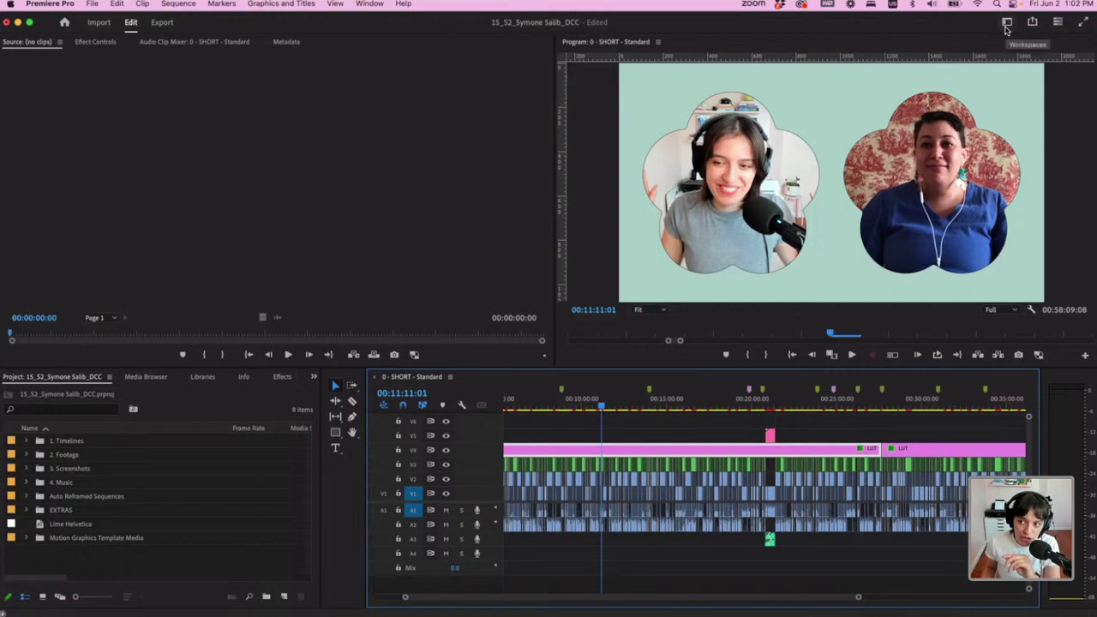
# Switch to the Text-Based Editing workspace and dismiss the file import dialog
pyautogui.click(1006, 23)
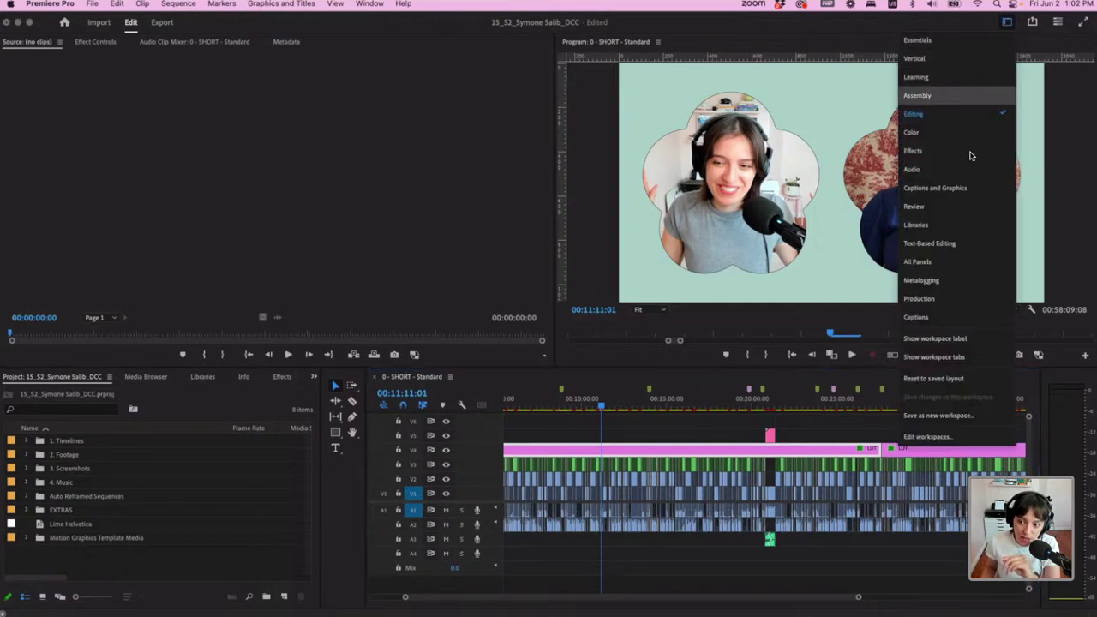
pyautogui.click(960, 243)
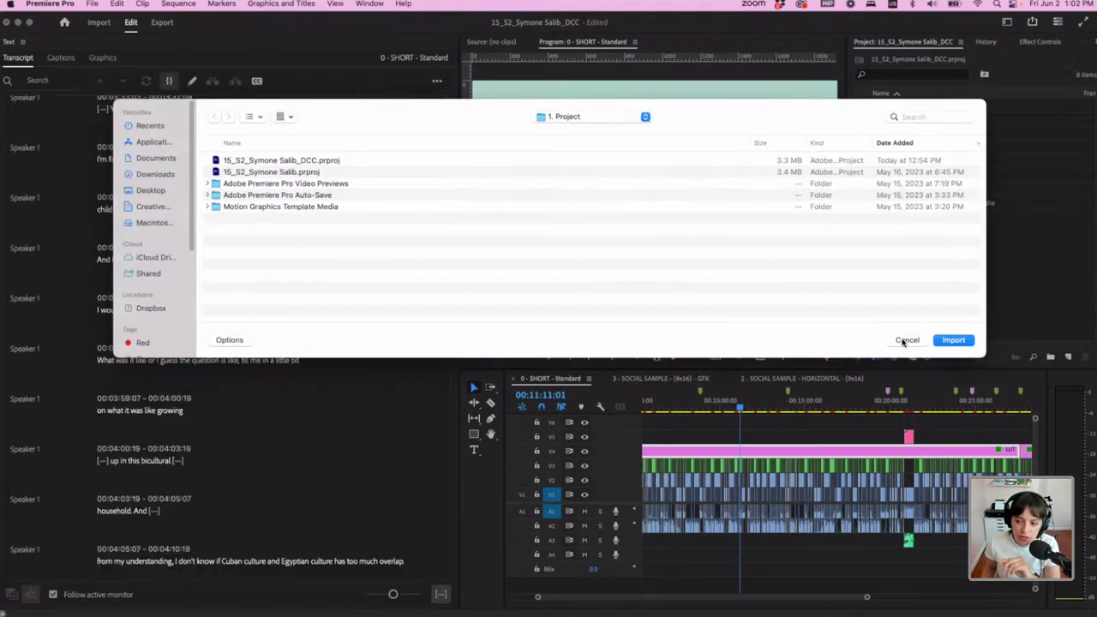
pyautogui.click(905, 340)
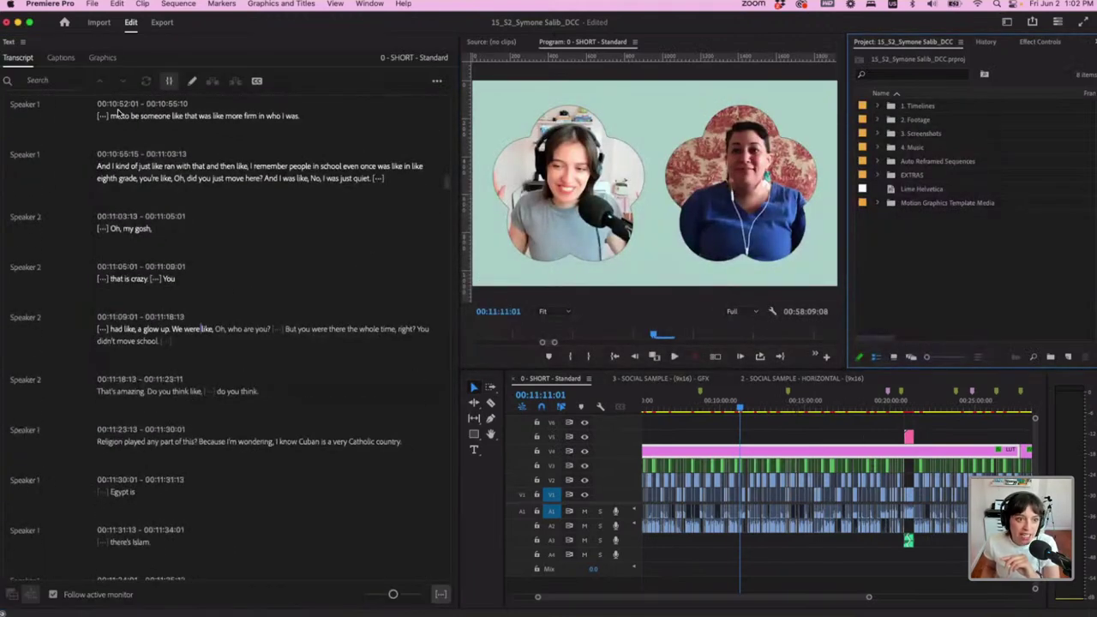
# Skim the sequence transcript back to its beginning and examine the timeline around the playhead
pyautogui.scroll(-10, 362, 186)
pyautogui.scroll(-20, 363, 186)
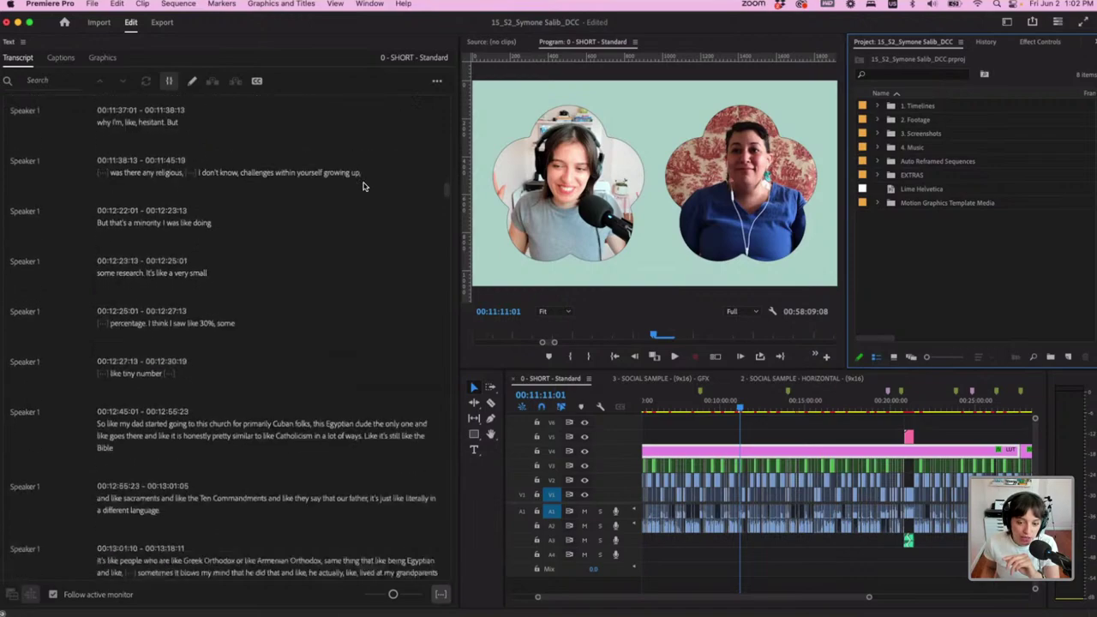
pyautogui.scroll(20, 363, 186)
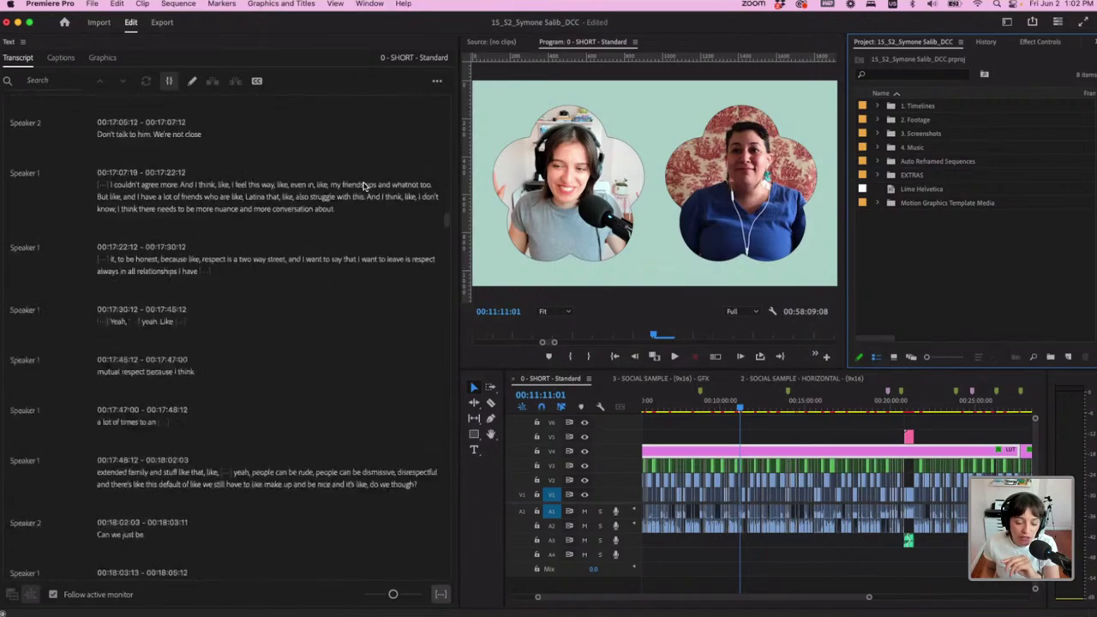
pyautogui.scroll(15, 363, 186)
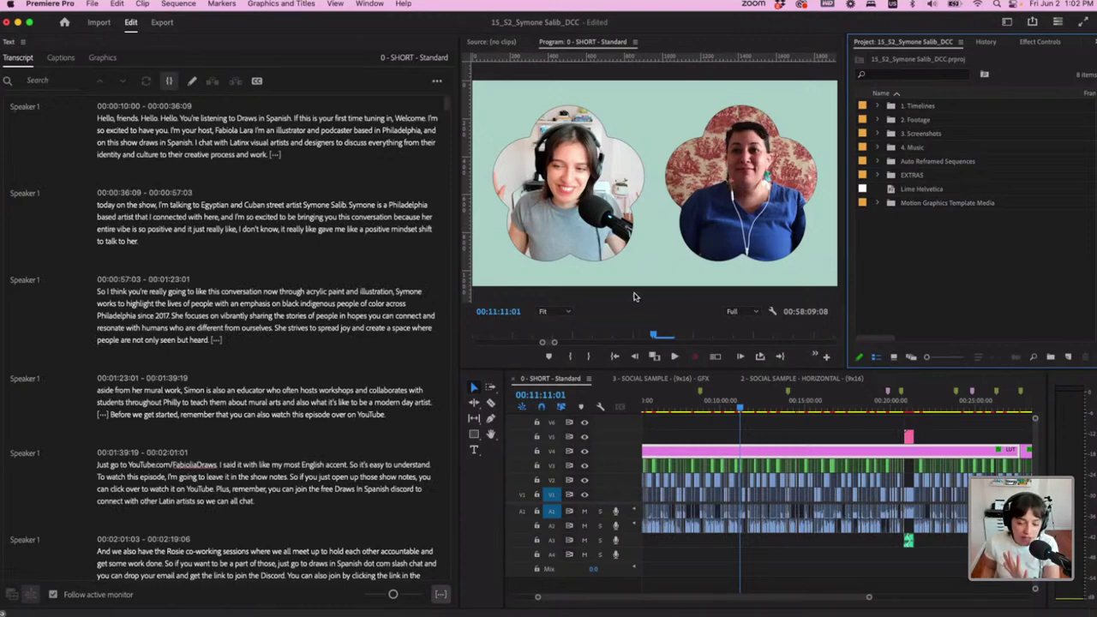
pyautogui.press('space')
pyautogui.moveTo(445, 180); pyautogui.dragTo(449, 101)
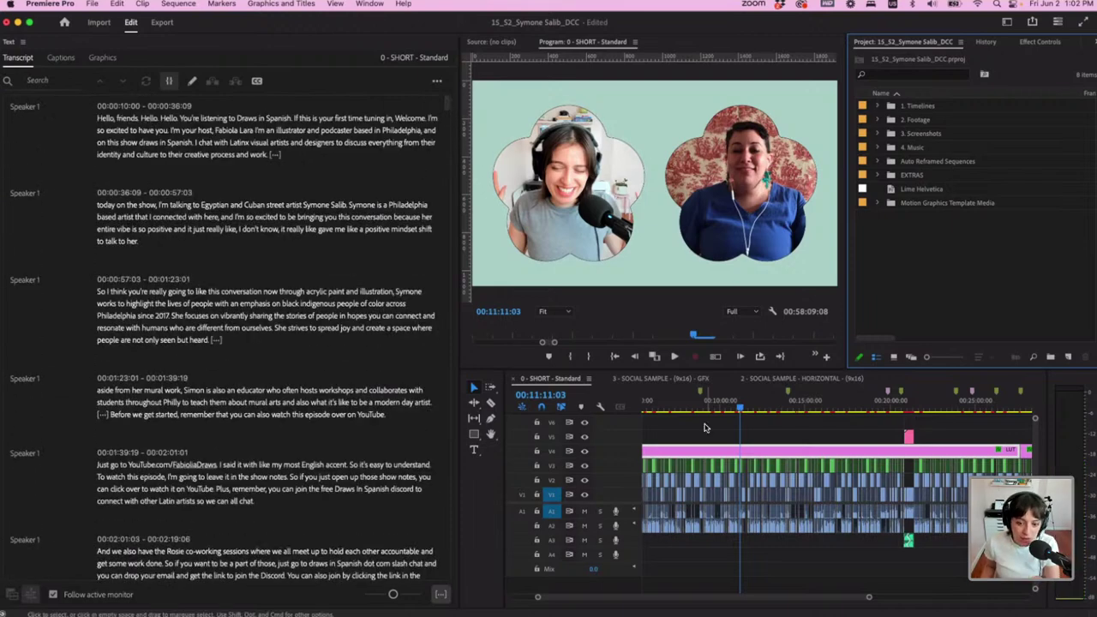
pyautogui.press('\\')
pyautogui.scroll(8, 725, 434)
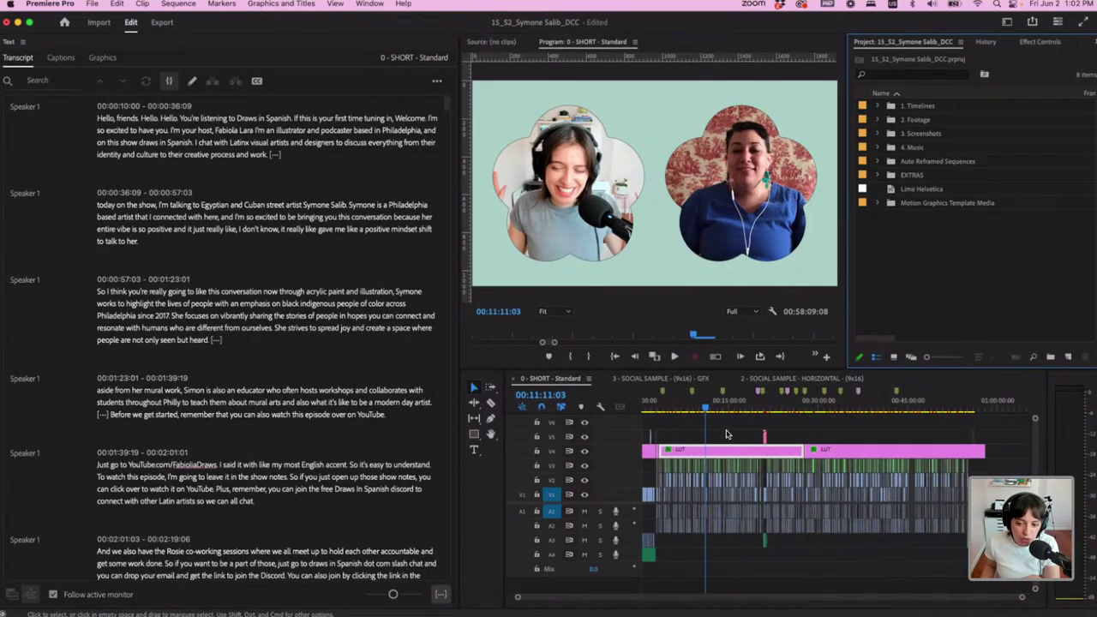
pyautogui.hscroll(-6, 726, 435)
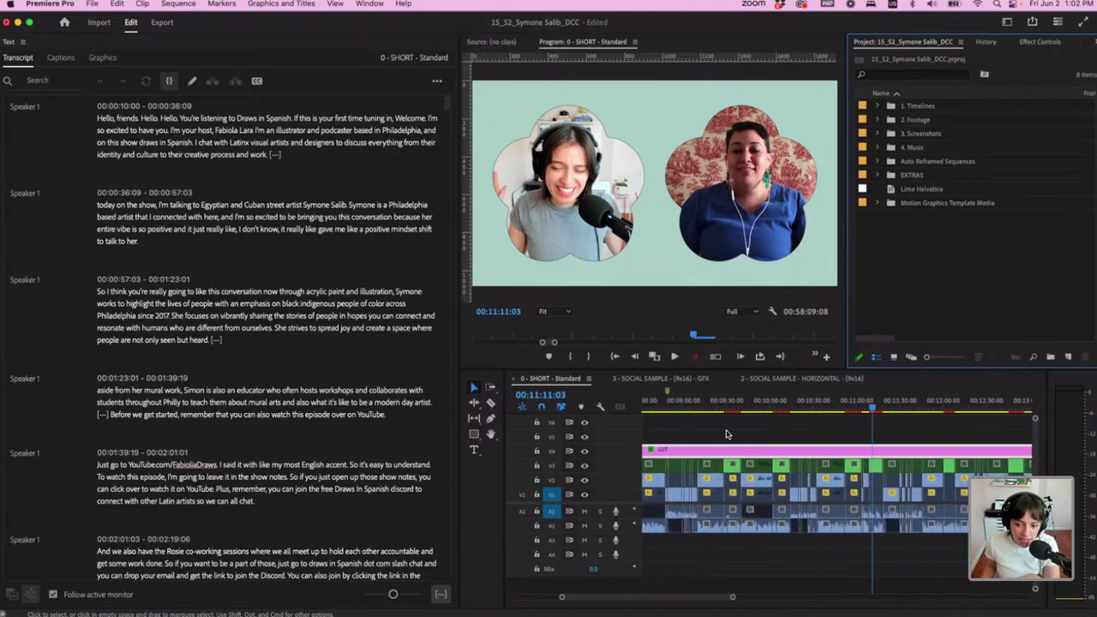
pyautogui.scroll(3, 649, 443)
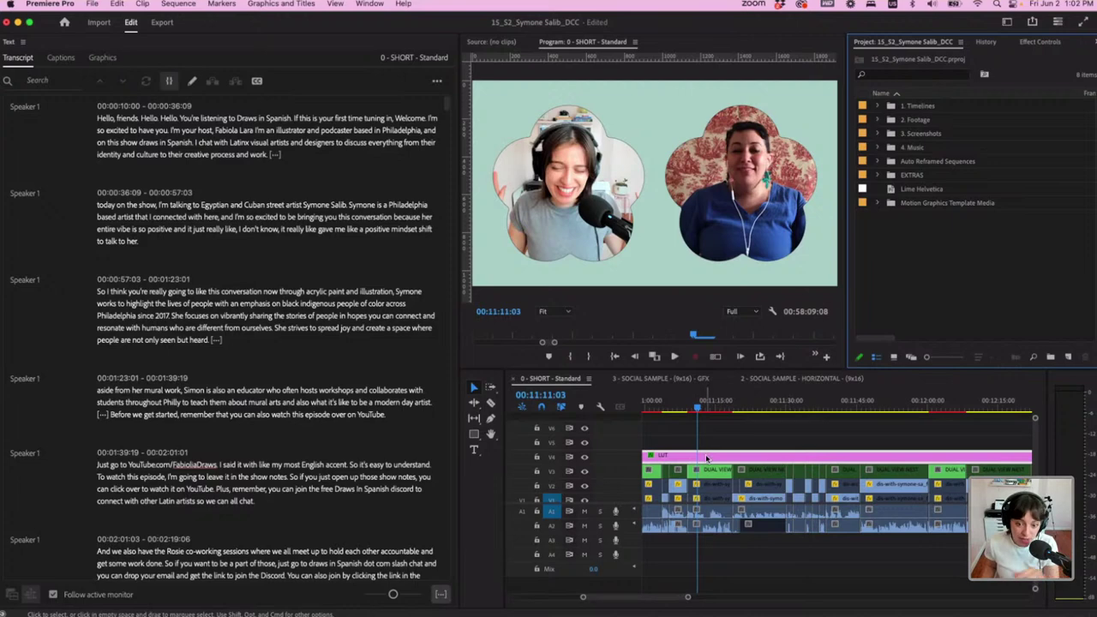
# Search the transcript for "do you remember a time" and examine the matching clips on the timeline
pyautogui.click(50, 81)
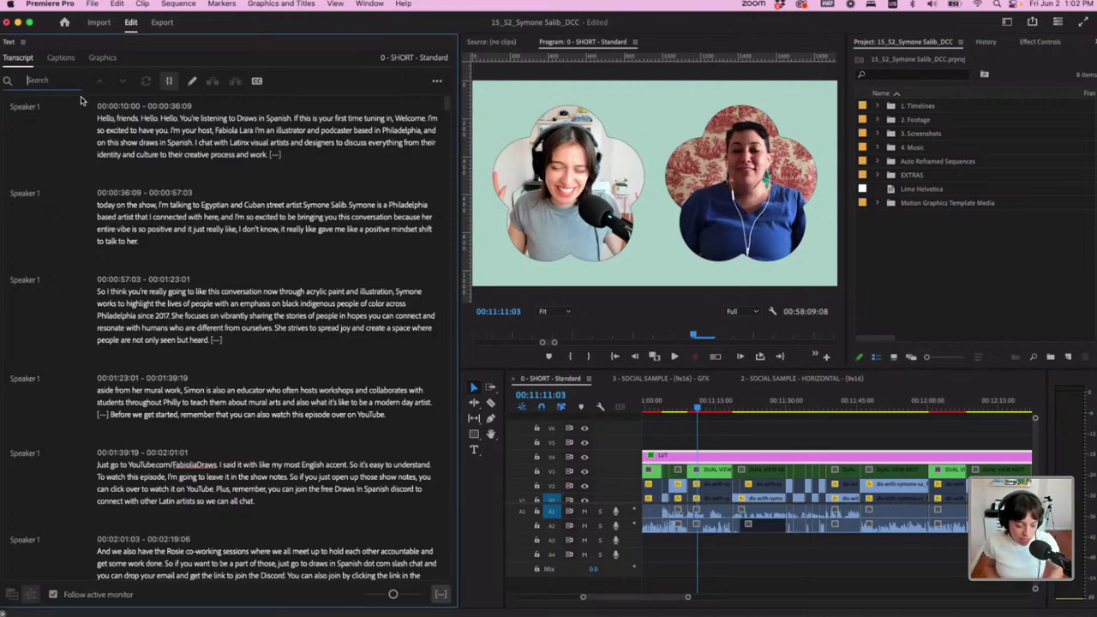
pyautogui.write('d')
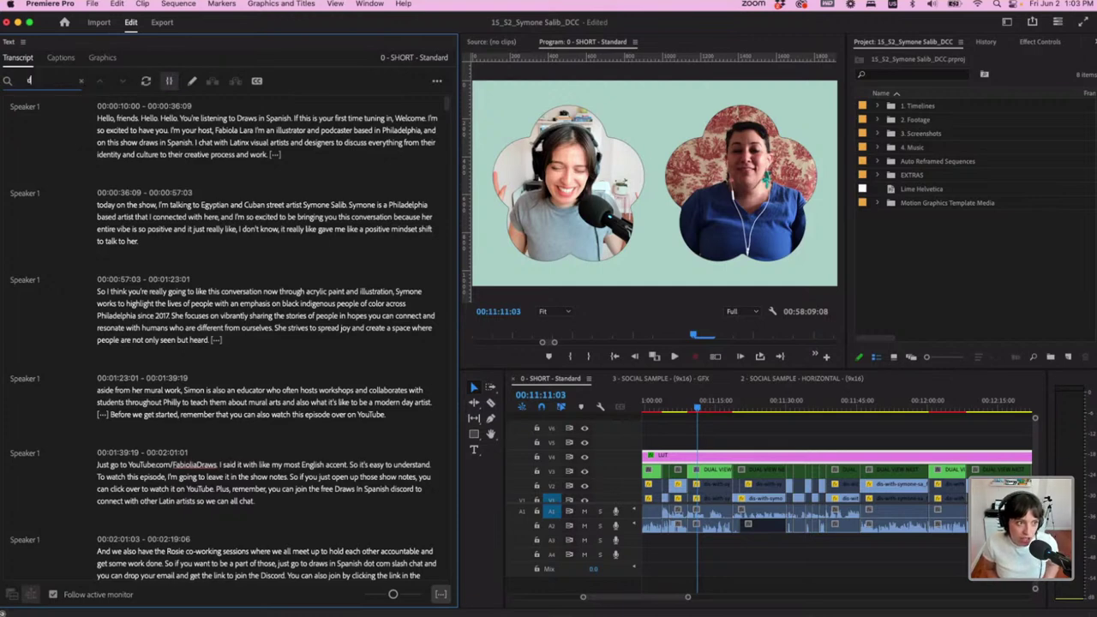
pyautogui.write('o you remember a time')
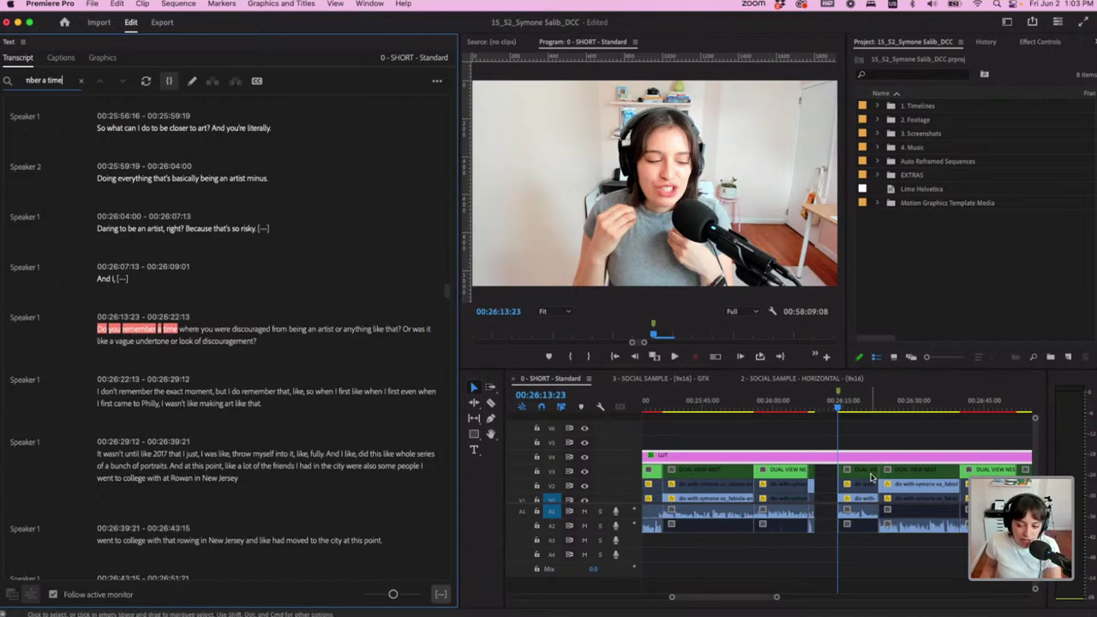
pyautogui.scroll(3, 871, 477)
pyautogui.scroll(2, 871, 478)
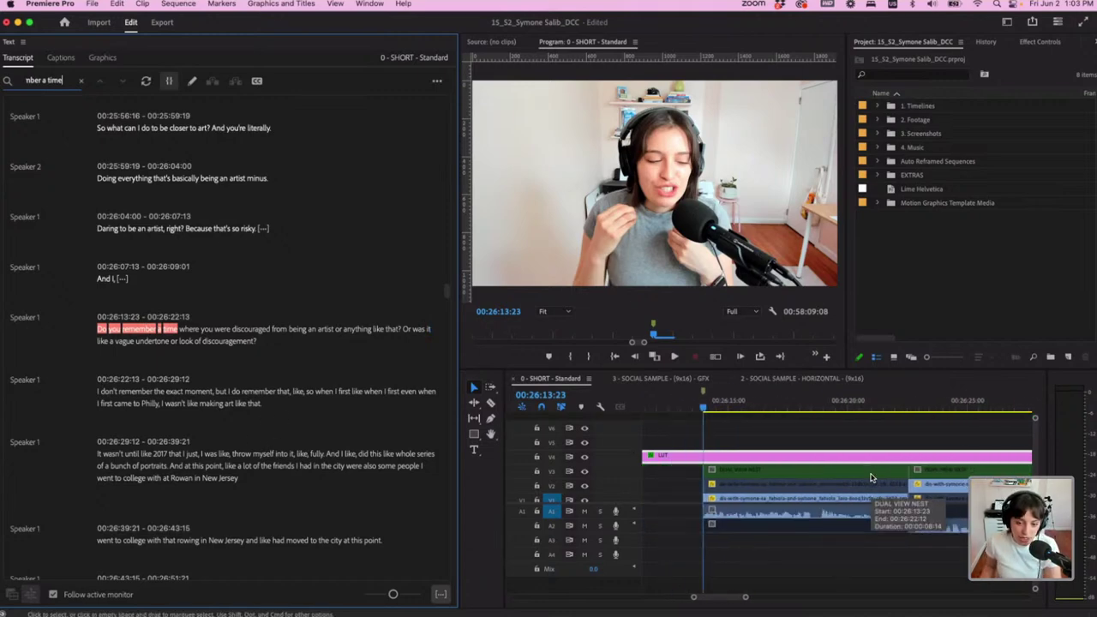
pyautogui.write('c')
pyautogui.scroll(-2, 694, 453)
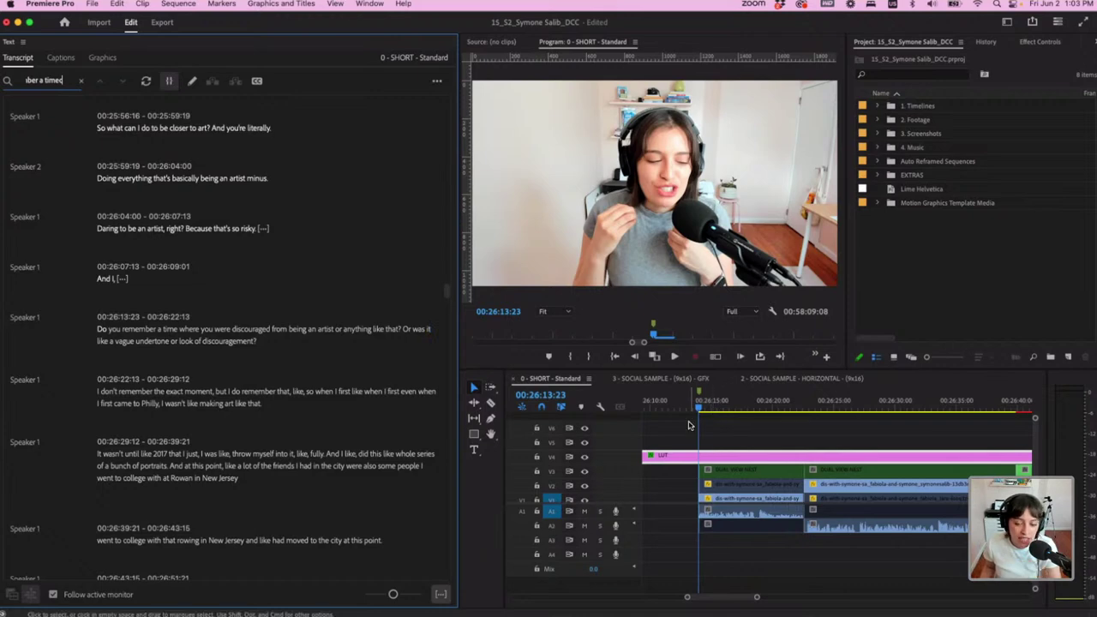
pyautogui.write('c')
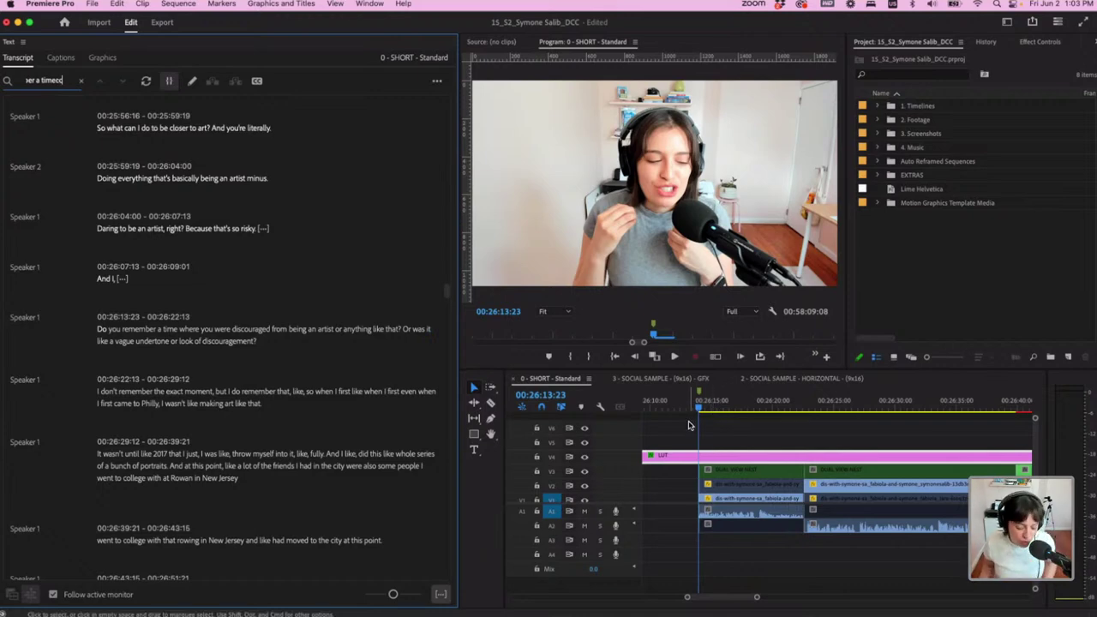
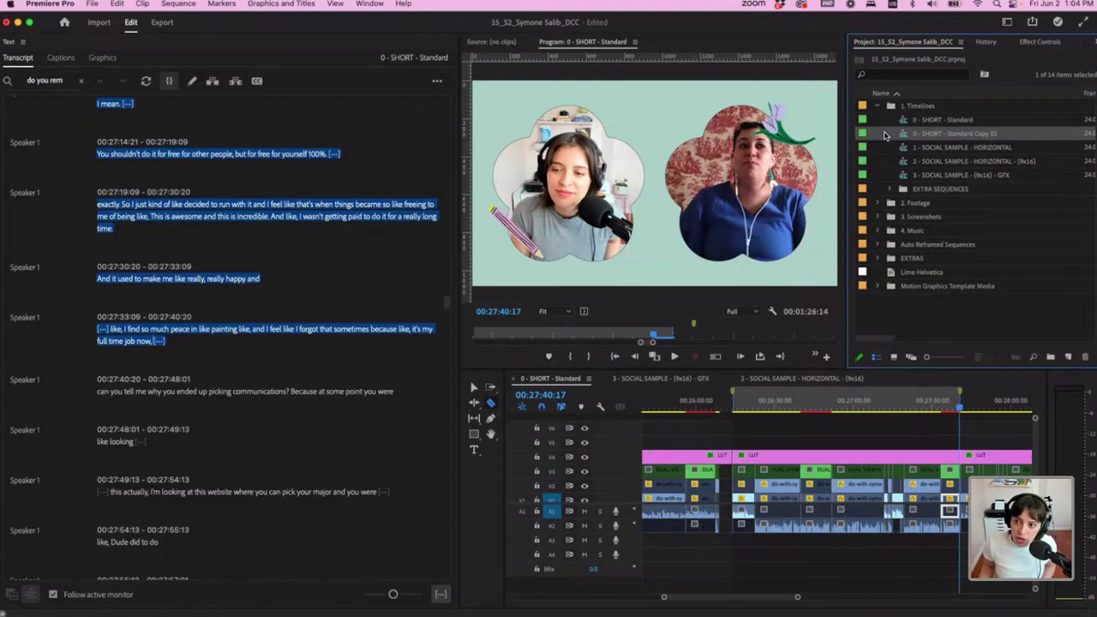
# Open the duplicated sequence 0 - SHORT - Standard Copy 01 and rename it 0 - SHORT - Sample
pyautogui.doubleClick(907, 135)
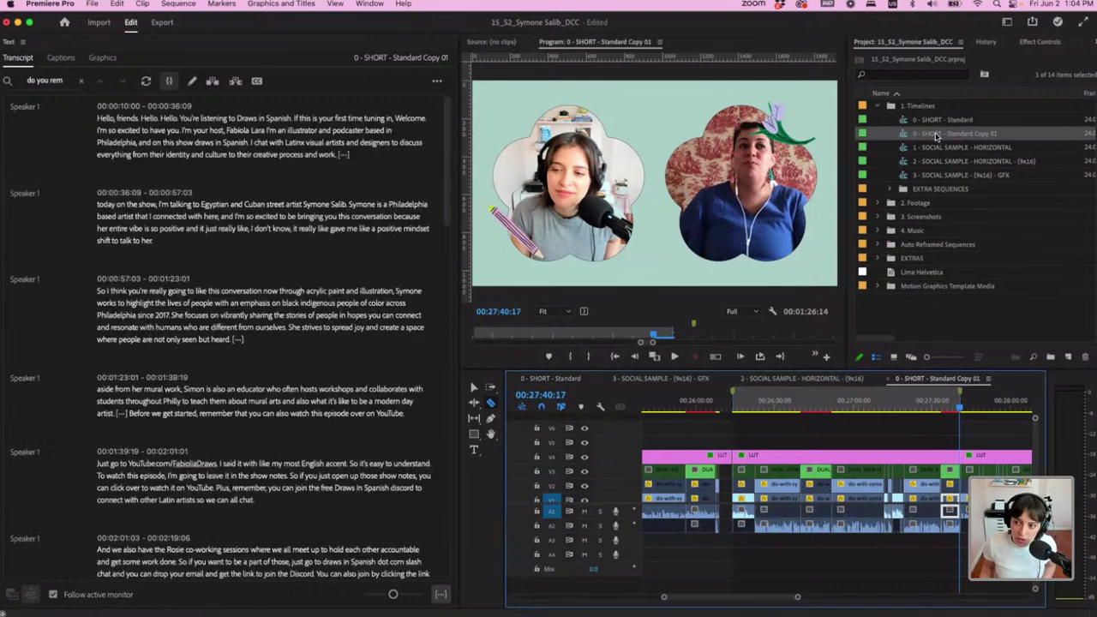
pyautogui.click(940, 133)
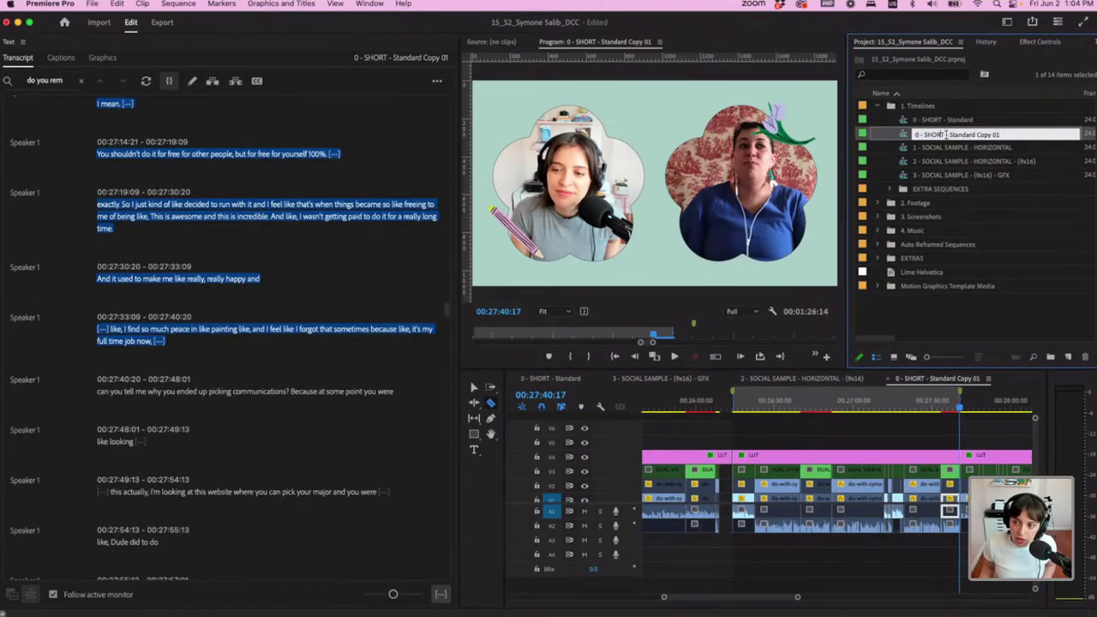
pyautogui.moveTo(947, 135); pyautogui.dragTo(1007, 129)
pyautogui.write('Sa')
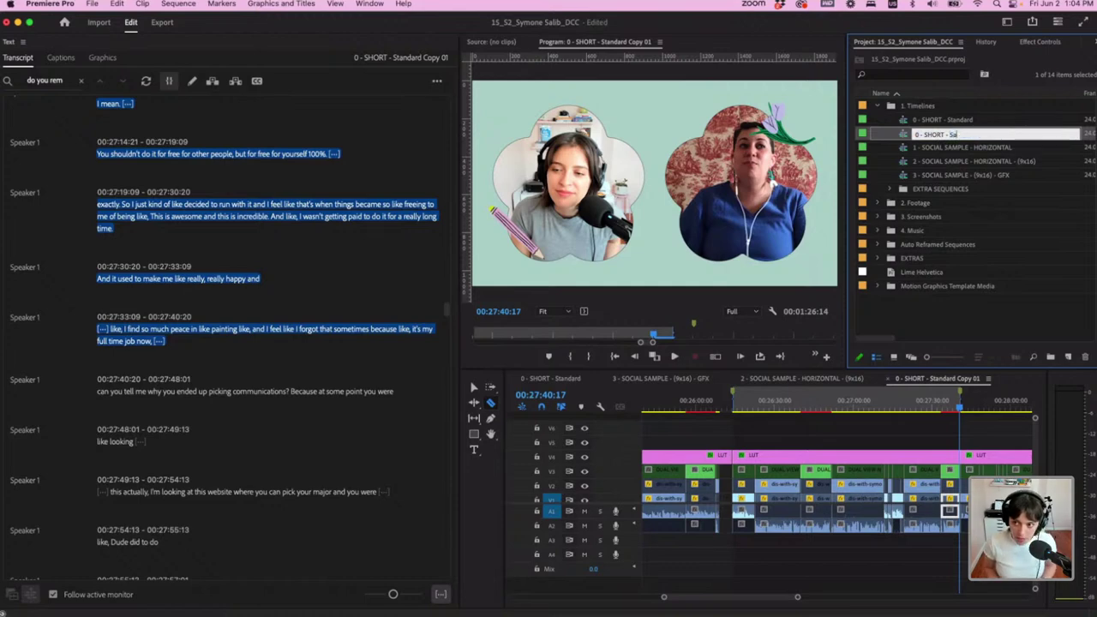
pyautogui.press('Return')
pyautogui.click(750, 442)
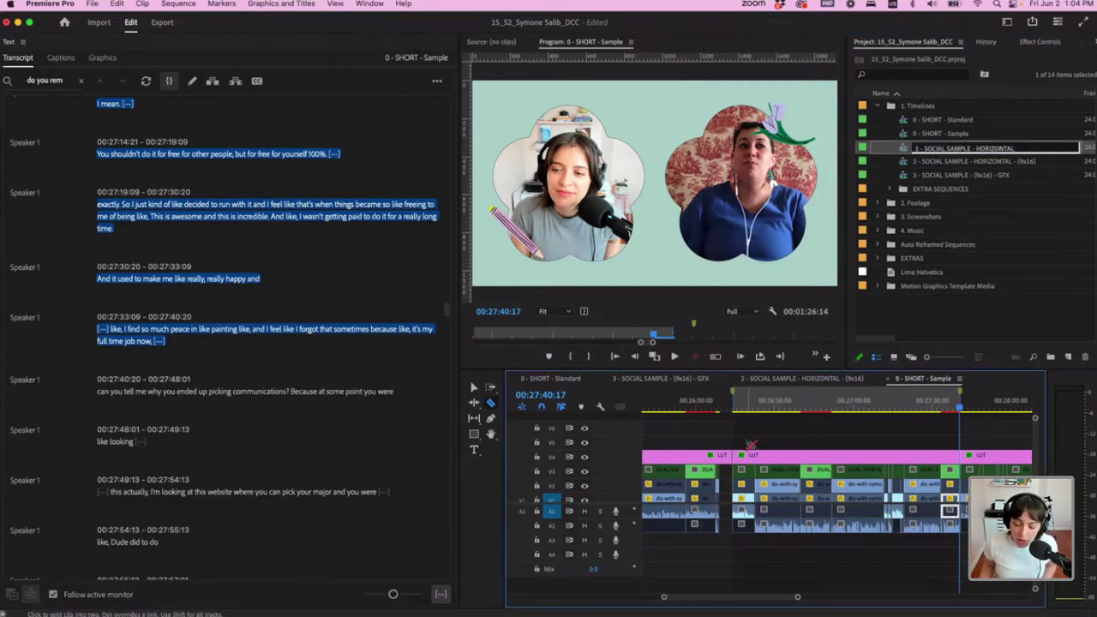
# Delete the long stretch of clips after the highlight on all tracks, through to the end of the 0 - SHORT - Sample sequence
pyautogui.scroll(-3, 837, 435)
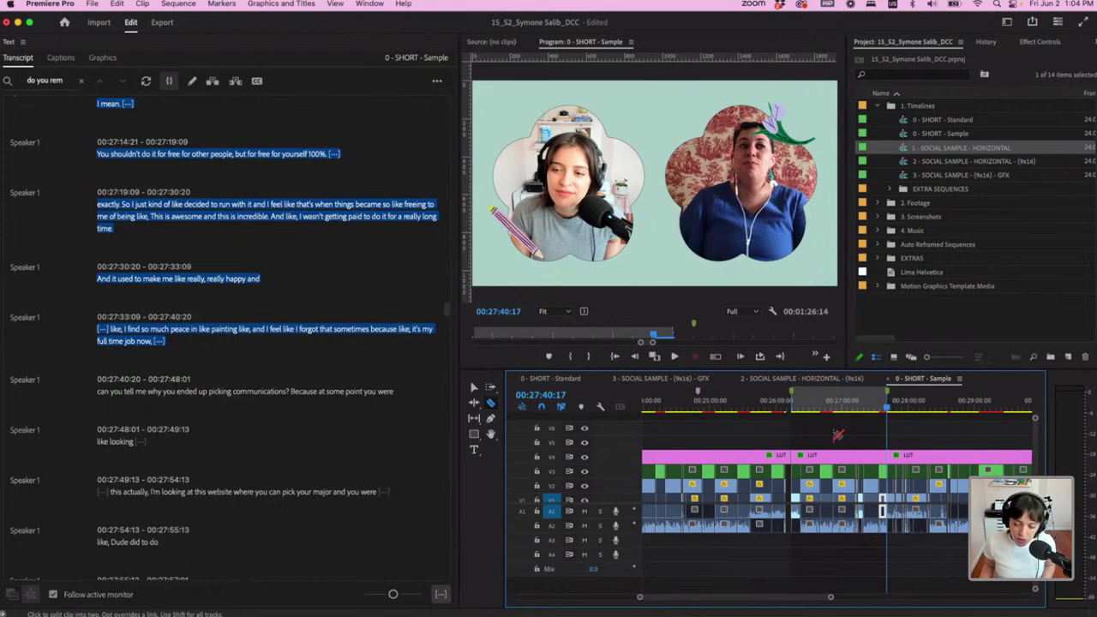
pyautogui.press('v')
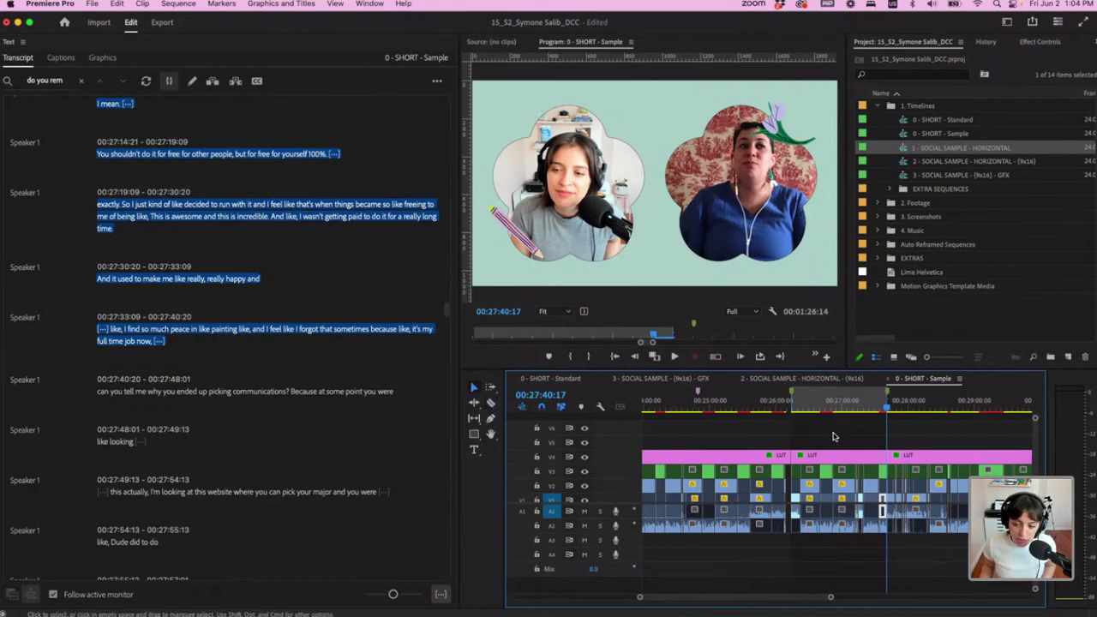
pyautogui.scroll(-4, 833, 436)
pyautogui.scroll(3, 765, 429)
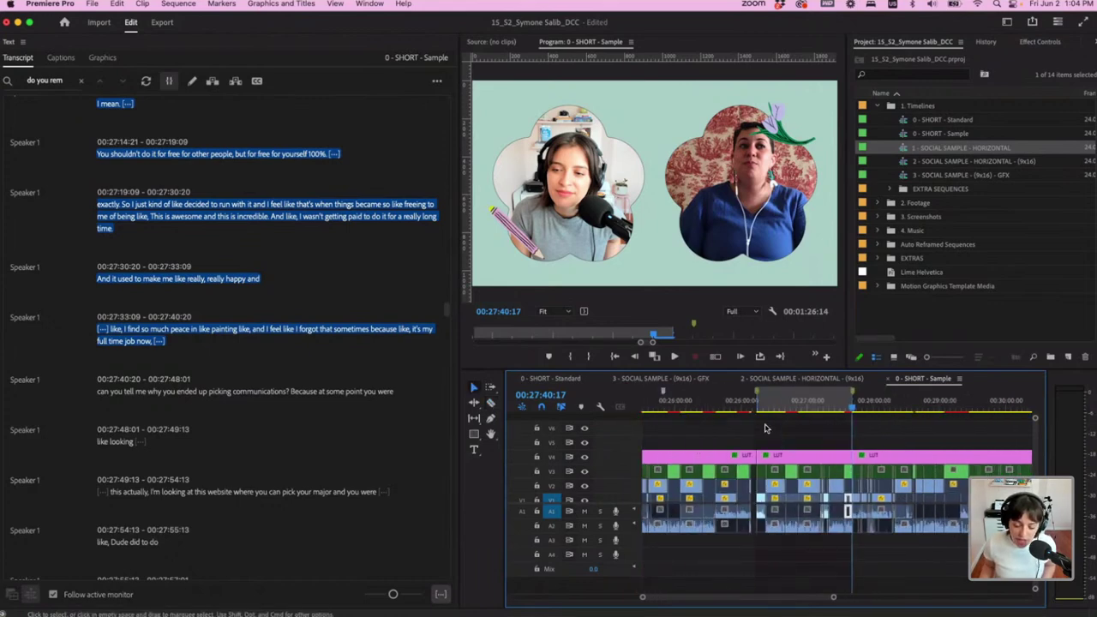
pyautogui.scroll(-3, 766, 428)
pyautogui.scroll(4, 720, 434)
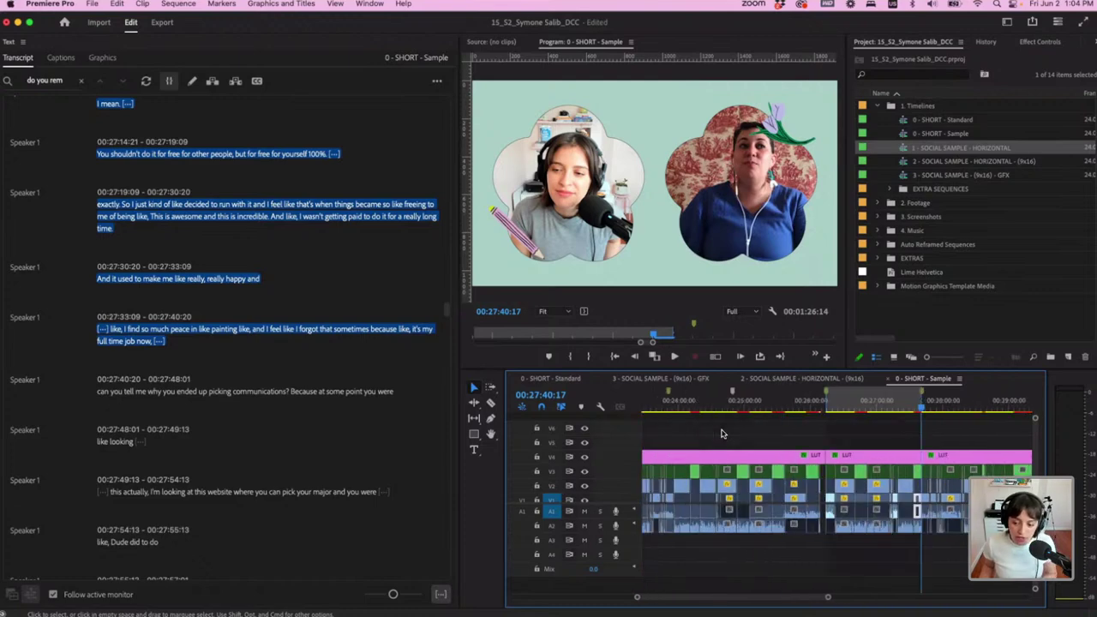
pyautogui.scroll(-1, 726, 432)
pyautogui.scroll(-3, 934, 440)
pyautogui.scroll(-4, 908, 440)
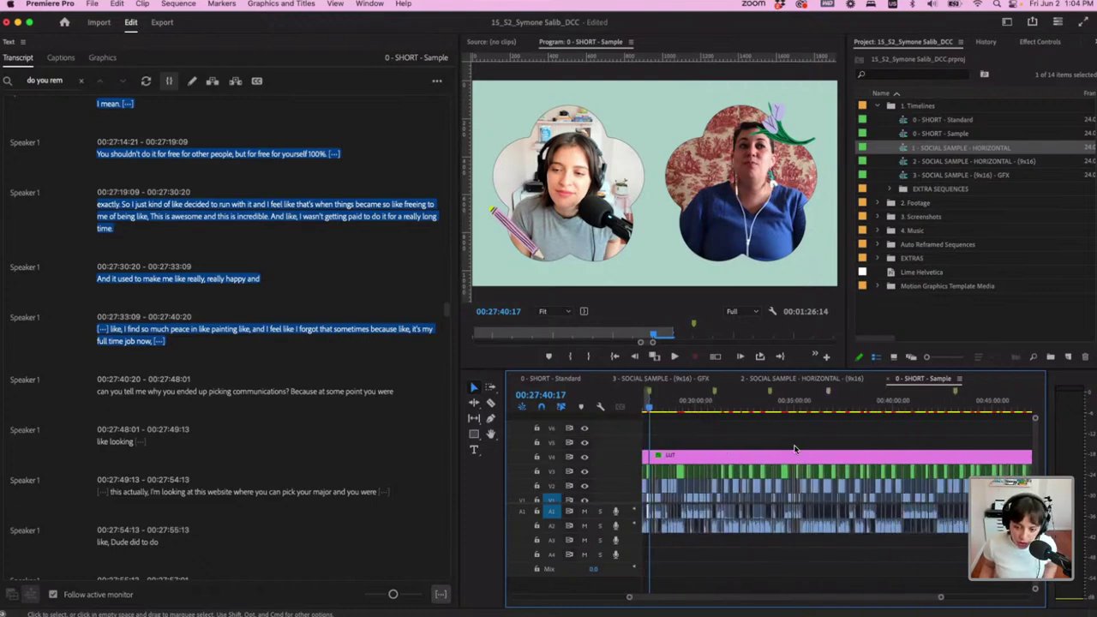
pyautogui.moveTo(664, 444); pyautogui.dragTo(943, 540)
pyautogui.press('Delete')
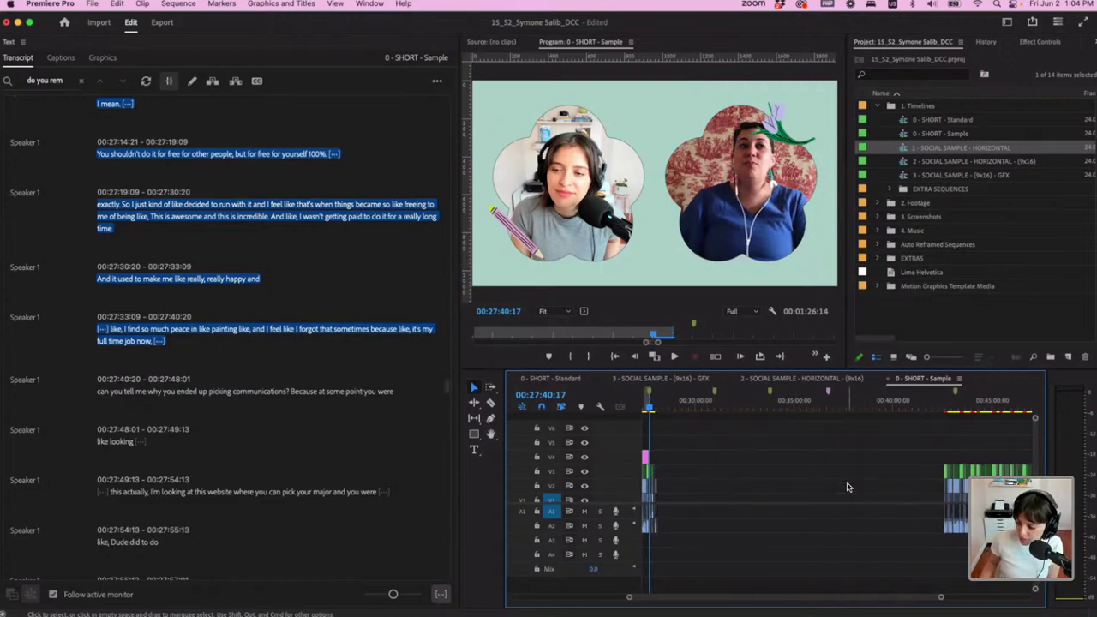
pyautogui.scroll(-4, 846, 487)
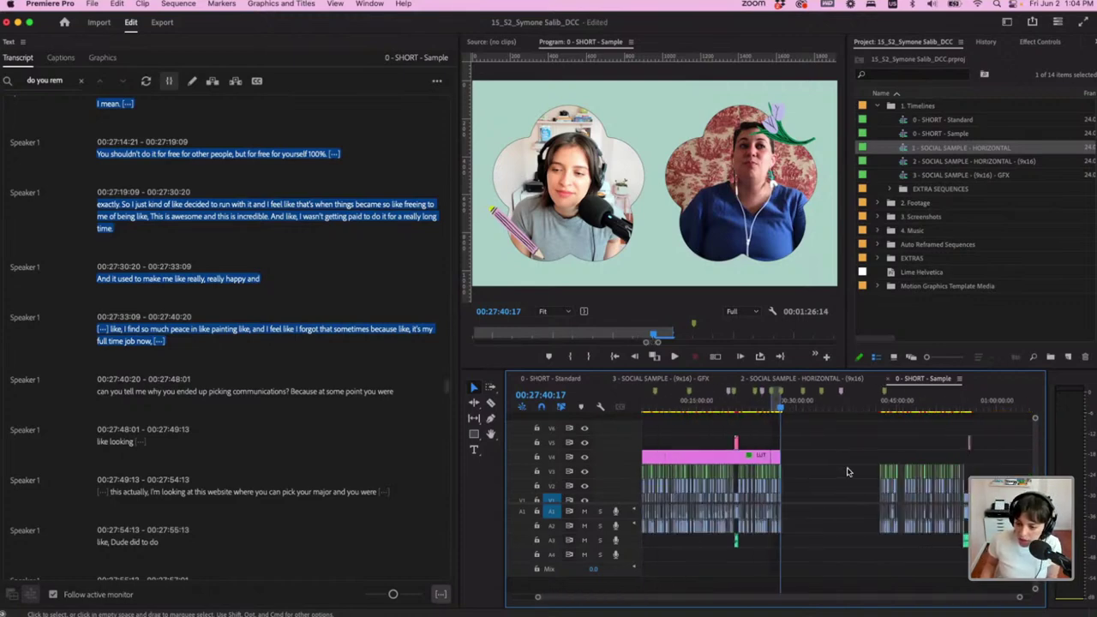
pyautogui.press('Delete')
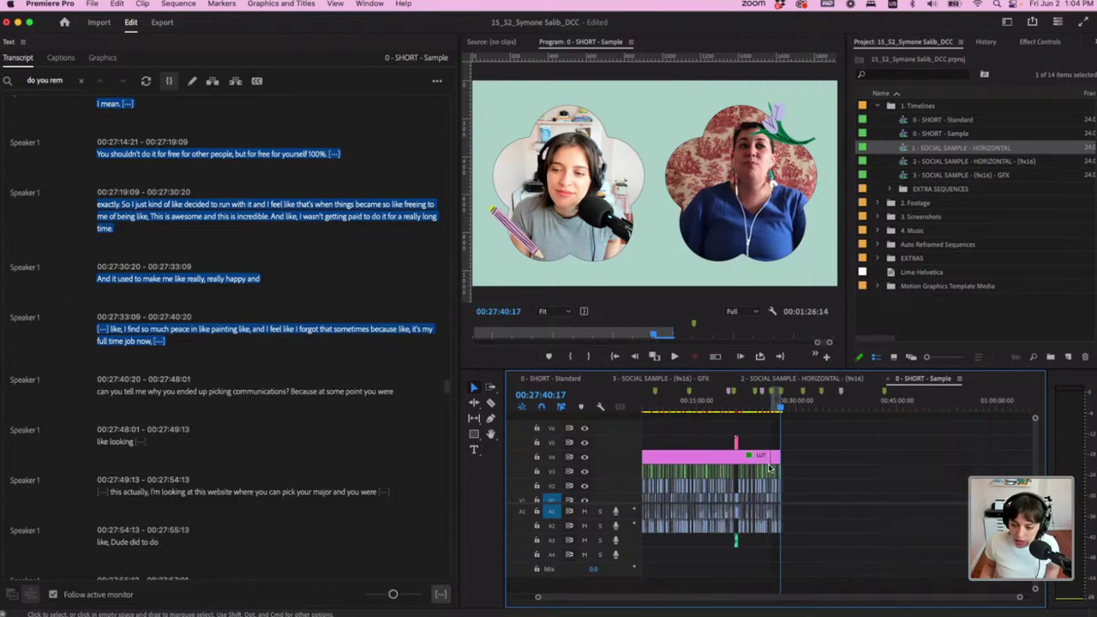
# Delete the bulk of the clips before the highlight on all tracks, back to the start of the sequence
pyautogui.scroll(4, 769, 468)
pyautogui.scroll(-3, 770, 468)
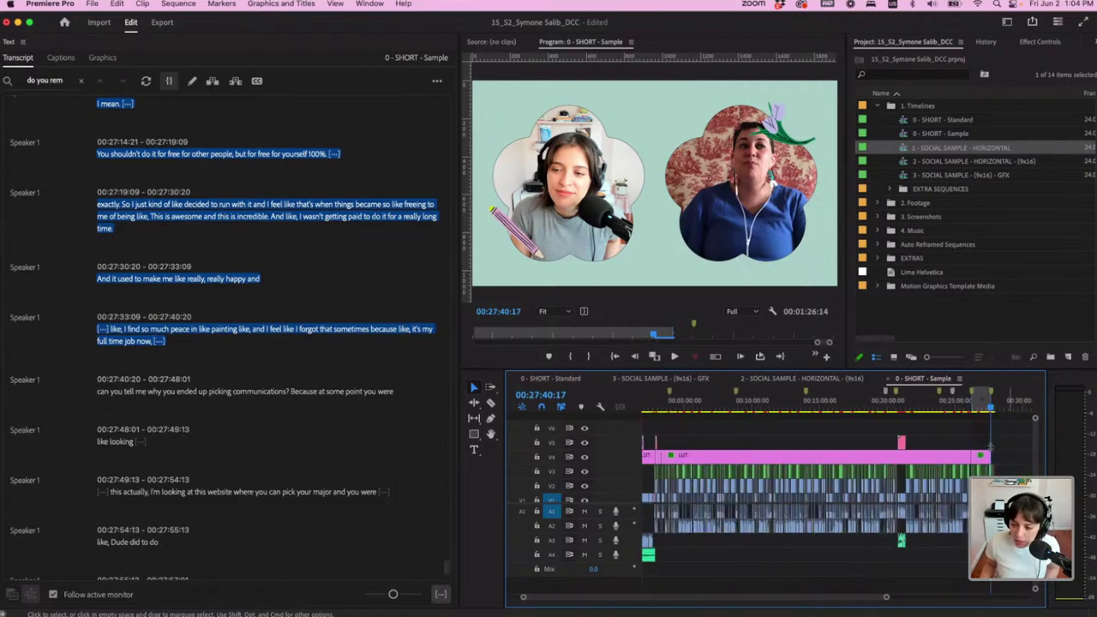
pyautogui.moveTo(963, 436); pyautogui.dragTo(634, 566)
pyautogui.press('Delete')
# Delete the leftover clip fragments directly before the highlight and after its end at 00:27:40:17
pyautogui.scroll(2, 965, 455)
pyautogui.hscroll(3, 965, 456)
pyautogui.scroll(3, 740, 459)
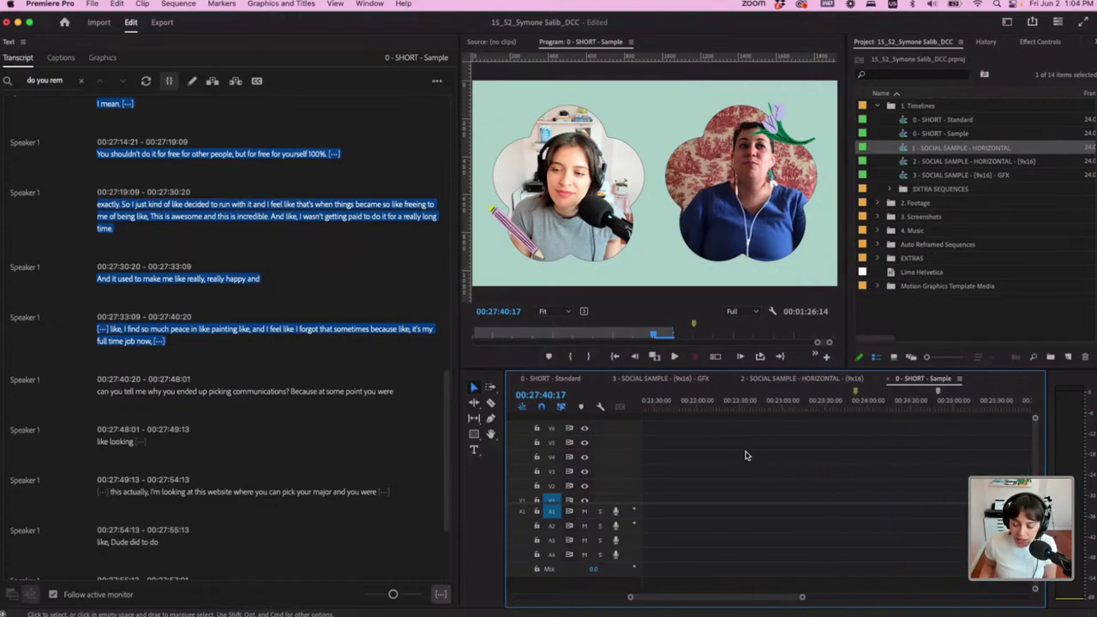
pyautogui.hscroll(5, 776, 455)
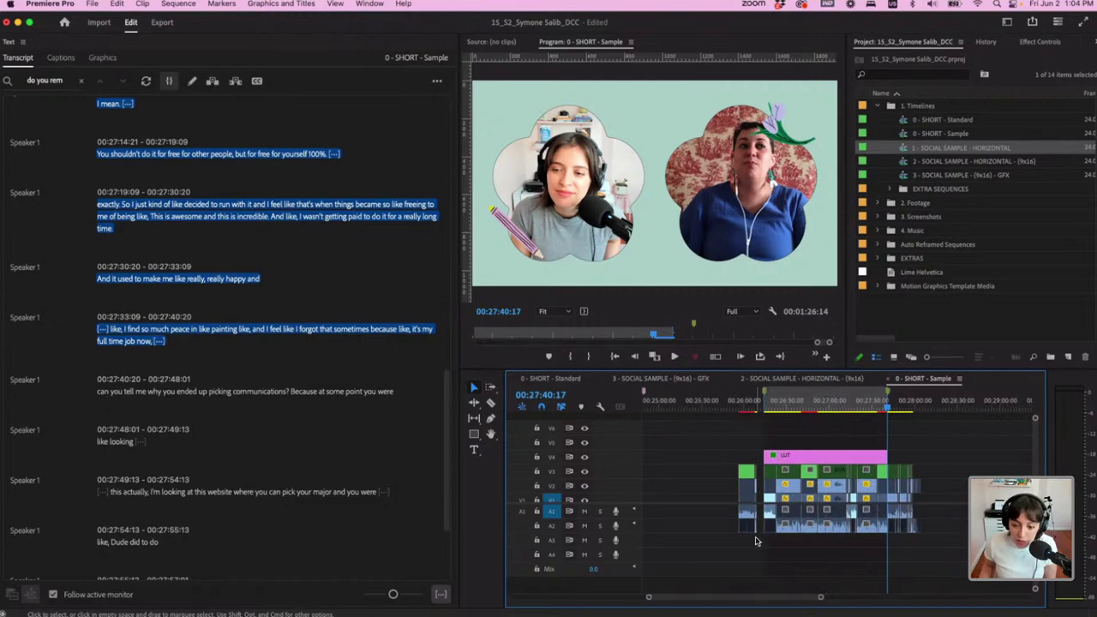
pyautogui.moveTo(731, 441); pyautogui.dragTo(760, 523)
pyautogui.press('Delete')
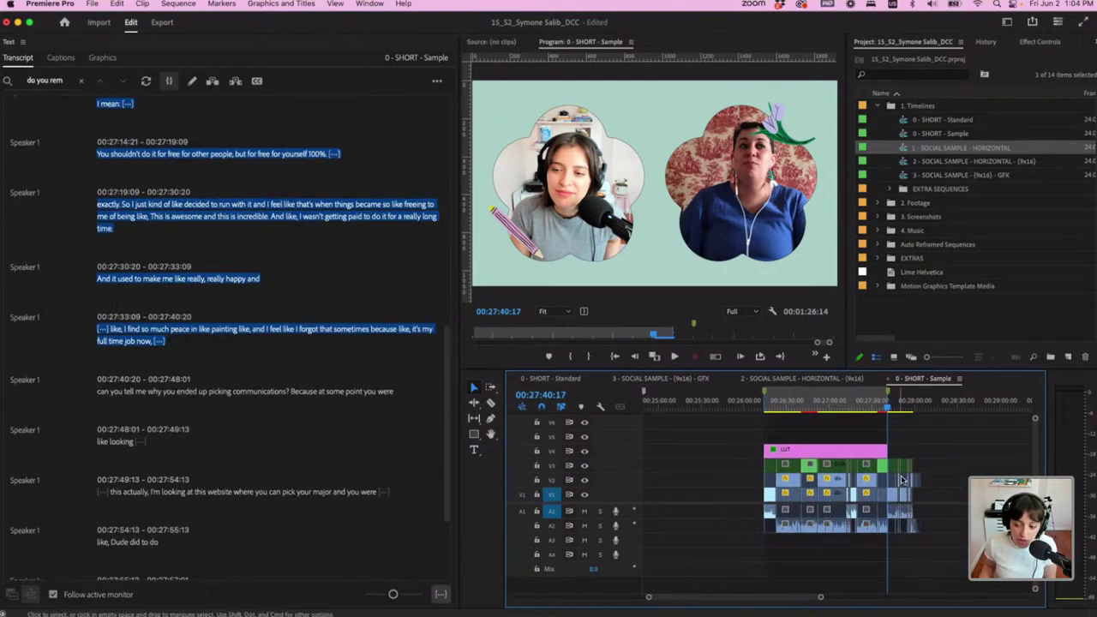
pyautogui.scroll(4, 942, 483)
pyautogui.moveTo(818, 447); pyautogui.dragTo(934, 561)
pyautogui.press('Delete')
# Ripple delete the empty gap before the highlight so that it starts at 00:00:00:00
pyautogui.scroll(-8, 848, 523)
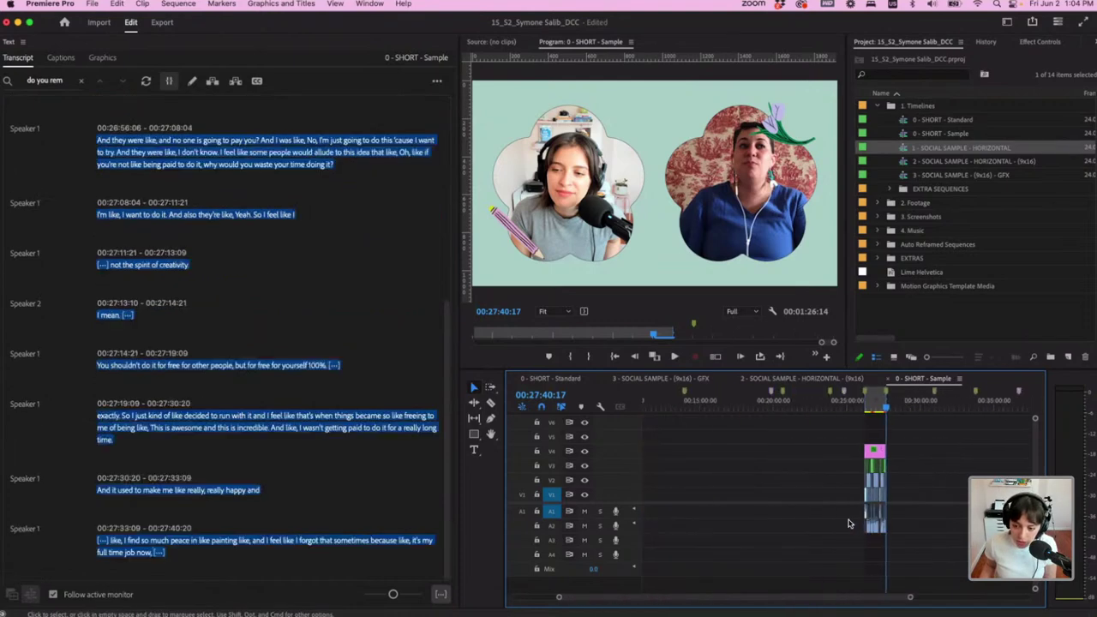
pyautogui.rightClick(676, 478)
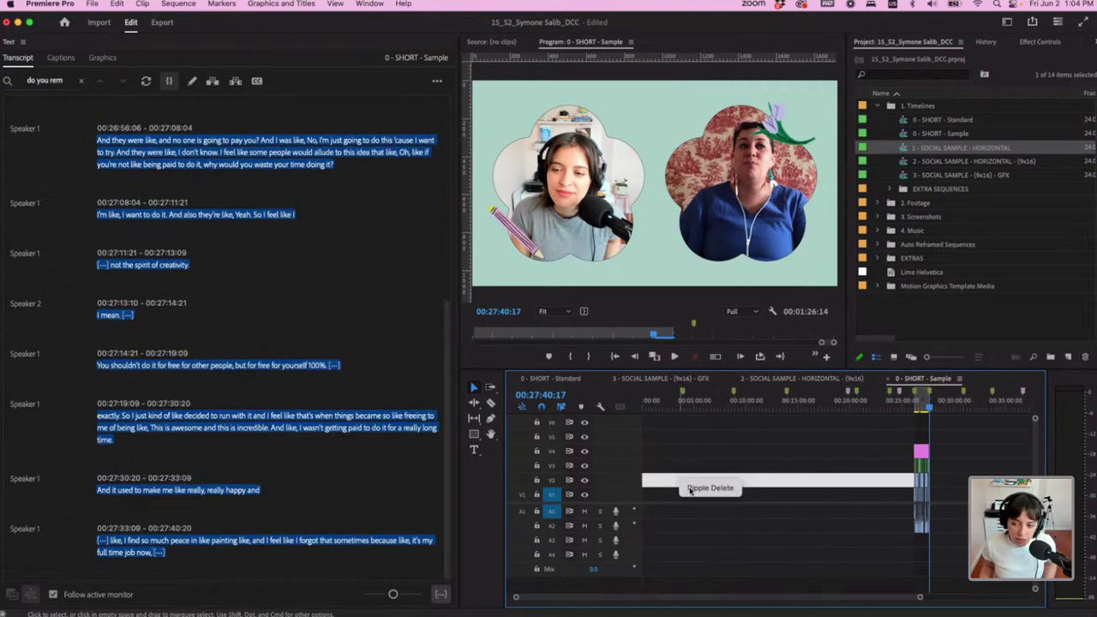
pyautogui.click(710, 488)
pyautogui.scroll(5, 629, 488)
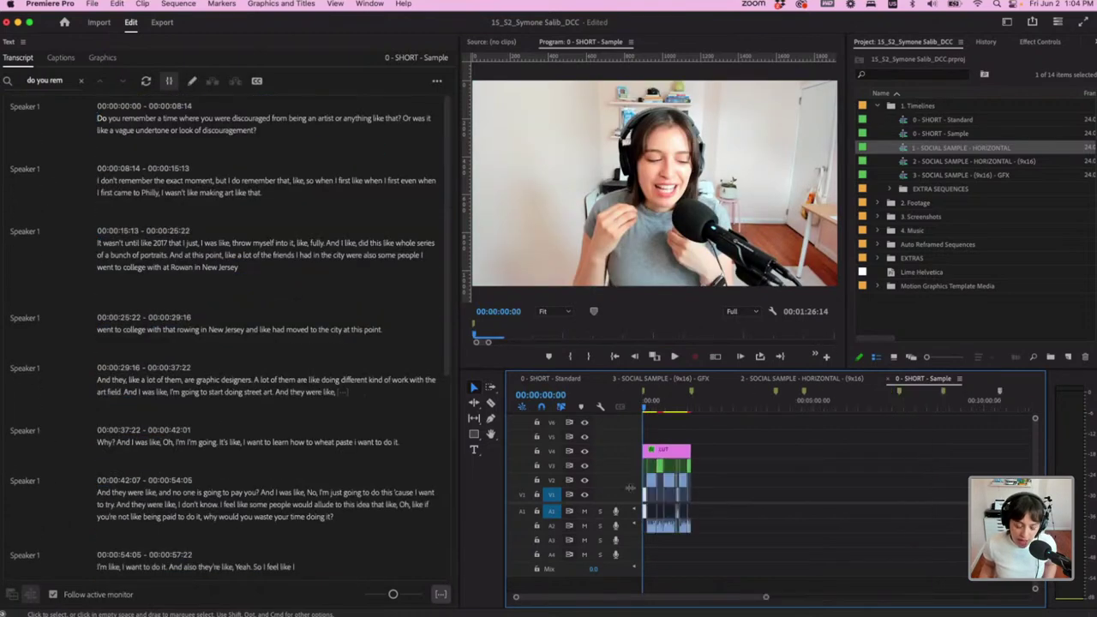
# Play the opening of the isolated highlight, scrub to its end and return the playhead to the start
pyautogui.moveTo(687, 465); pyautogui.dragTo(689, 465)
pyautogui.scroll(5, 685, 471)
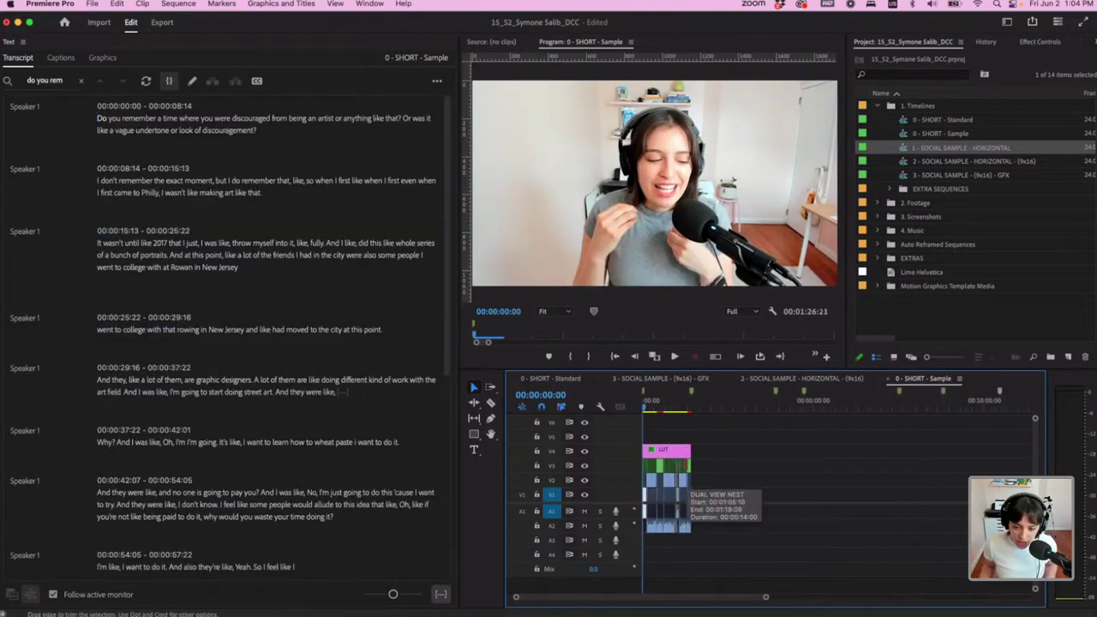
pyautogui.scroll(2, 628, 605)
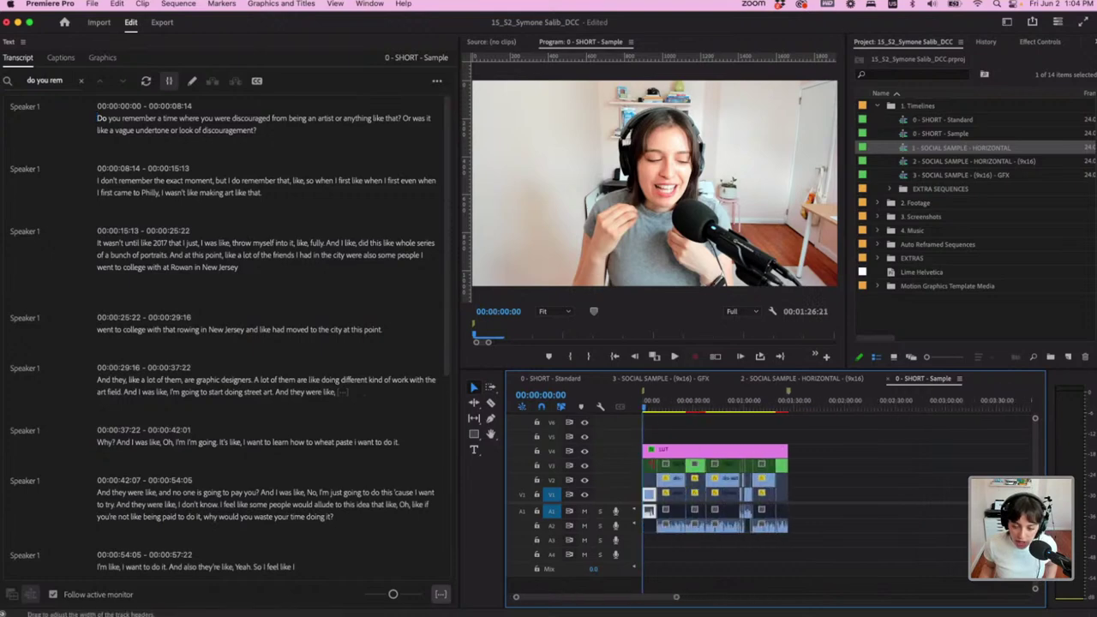
pyautogui.press('space')
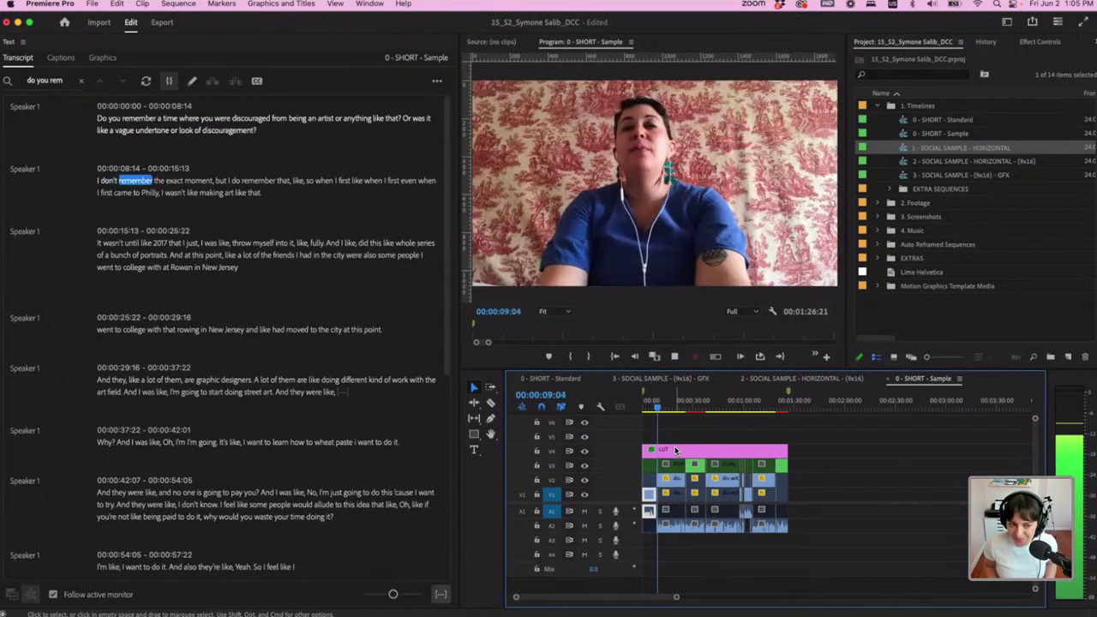
pyautogui.press('space')
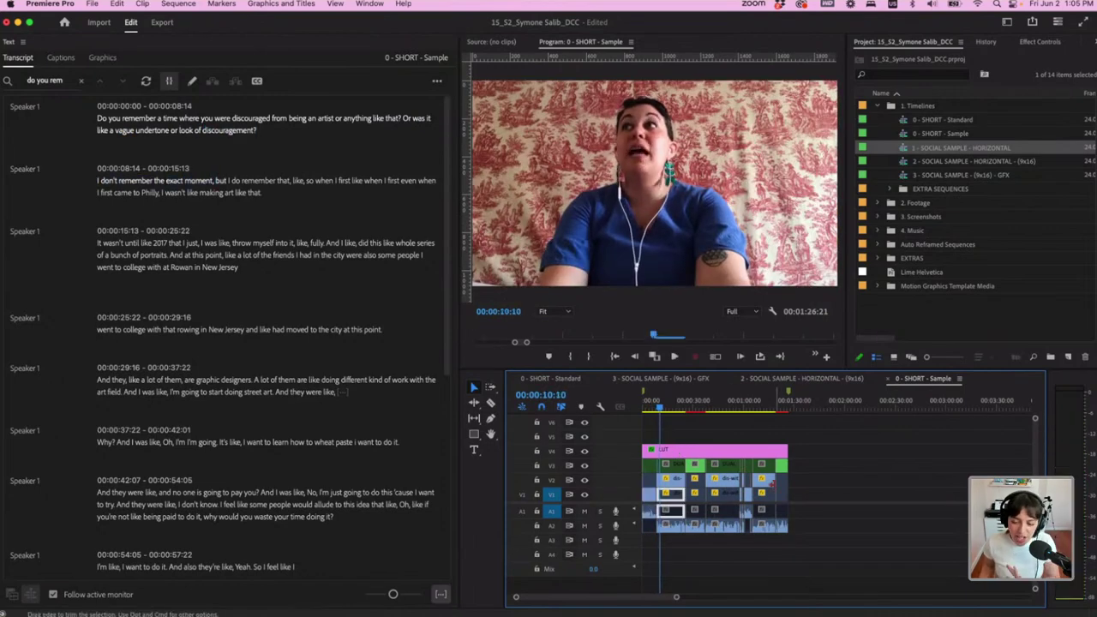
pyautogui.press('-')
pyautogui.press('-')
pyautogui.moveTo(718, 400); pyautogui.dragTo(725, 400)
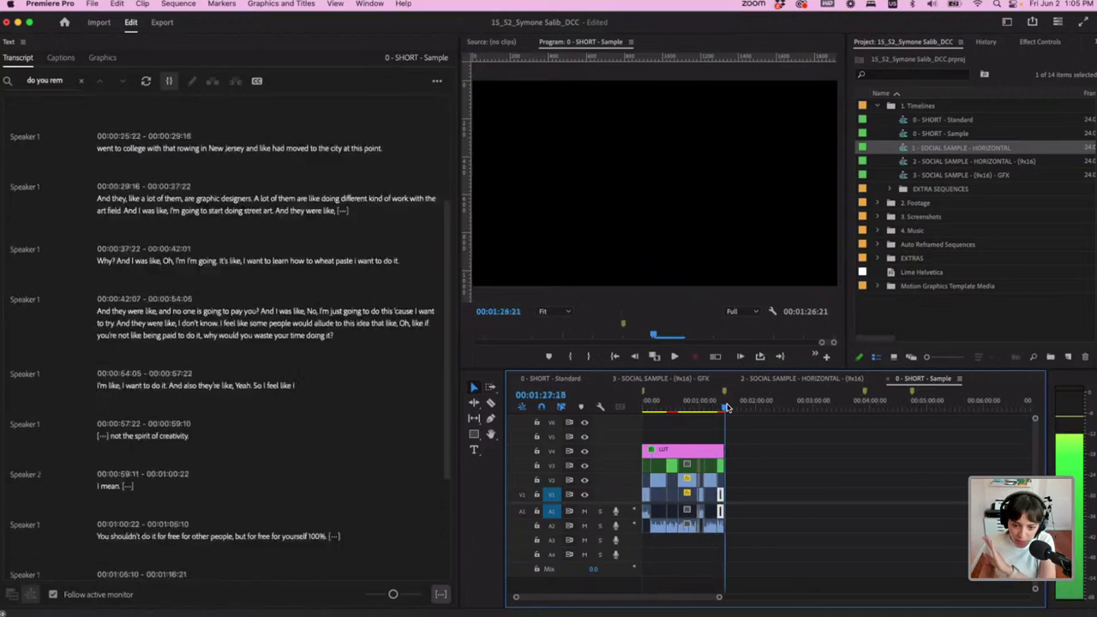
pyautogui.press('-')
pyautogui.press('-')
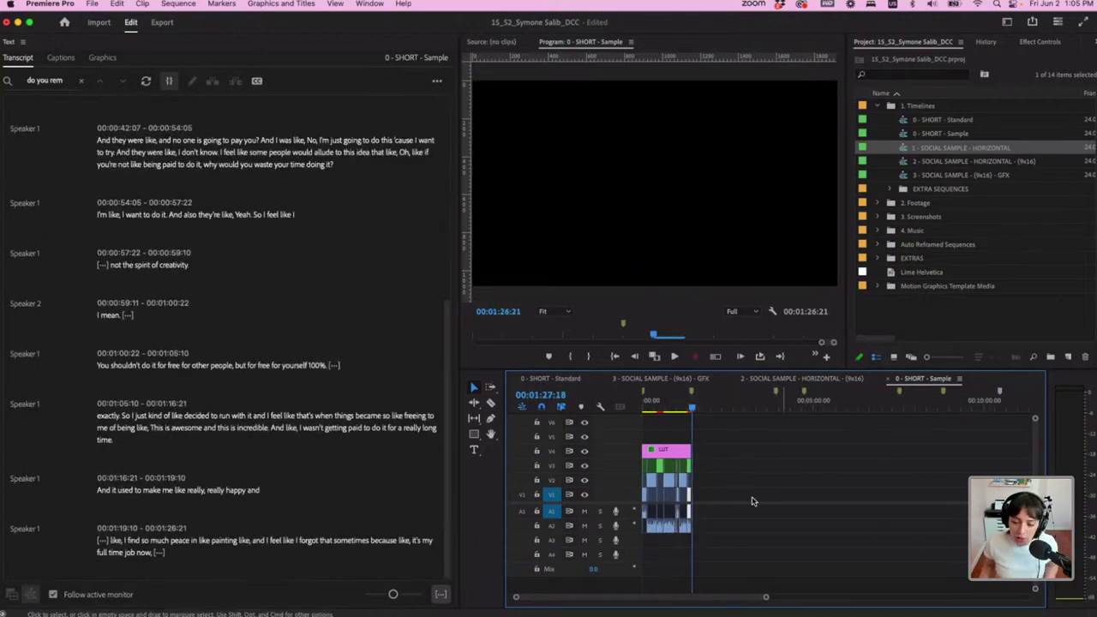
pyautogui.click(672, 403)
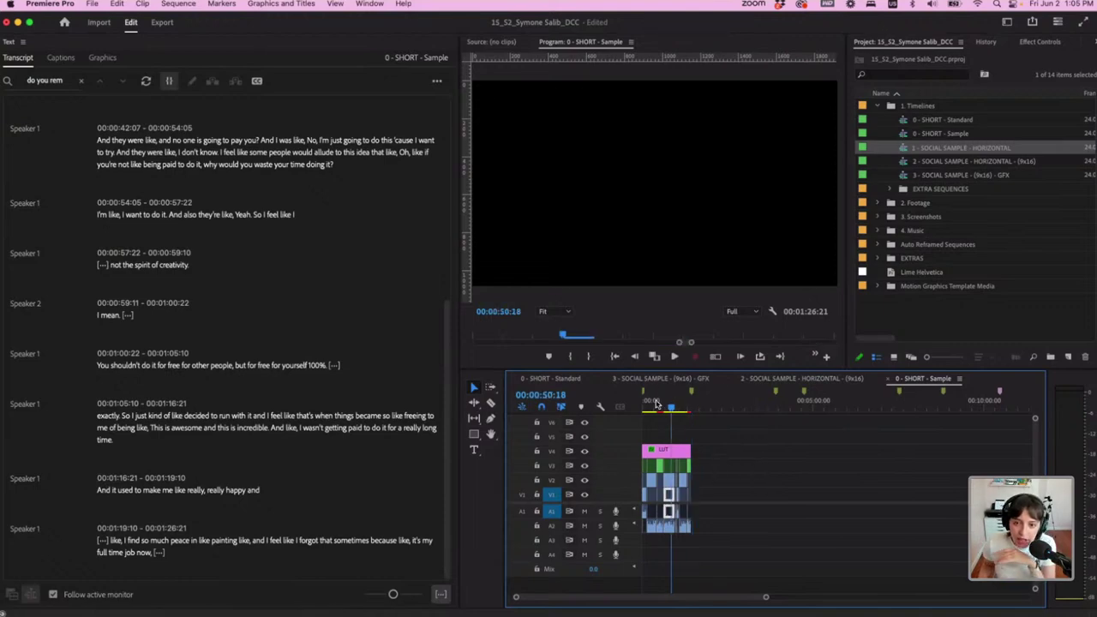
pyautogui.press('Home')
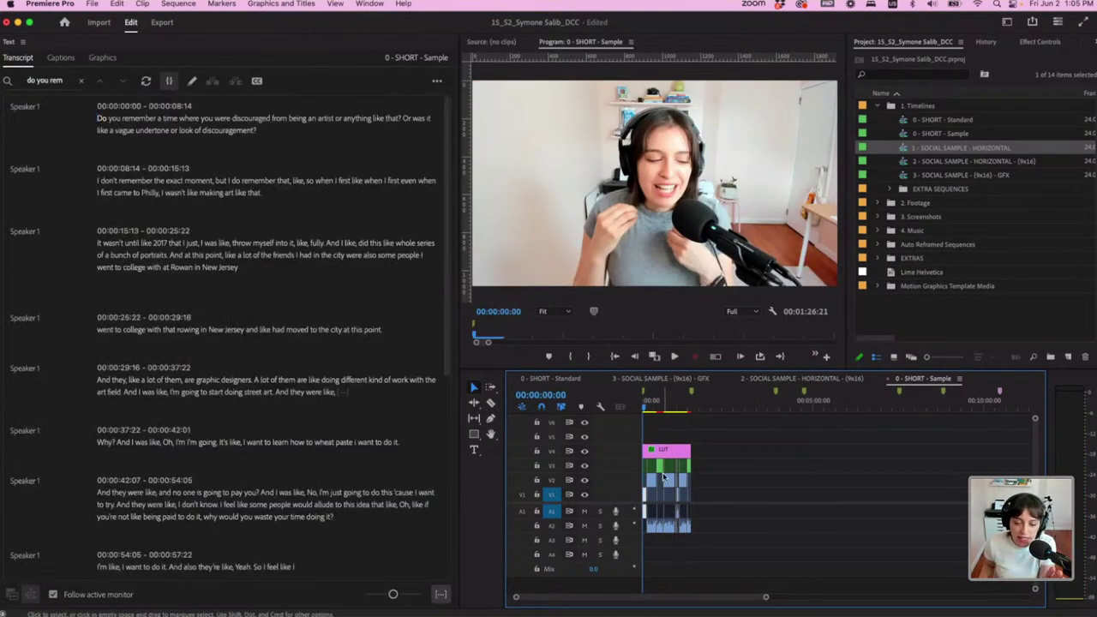
# Examine the dual-view nest clip at 00:00:32:17 and the single-speaker shot at 00:01:14:16 in the shortened sequence
pyautogui.press('=')
pyautogui.press('=')
pyautogui.press('=')
pyautogui.press('=')
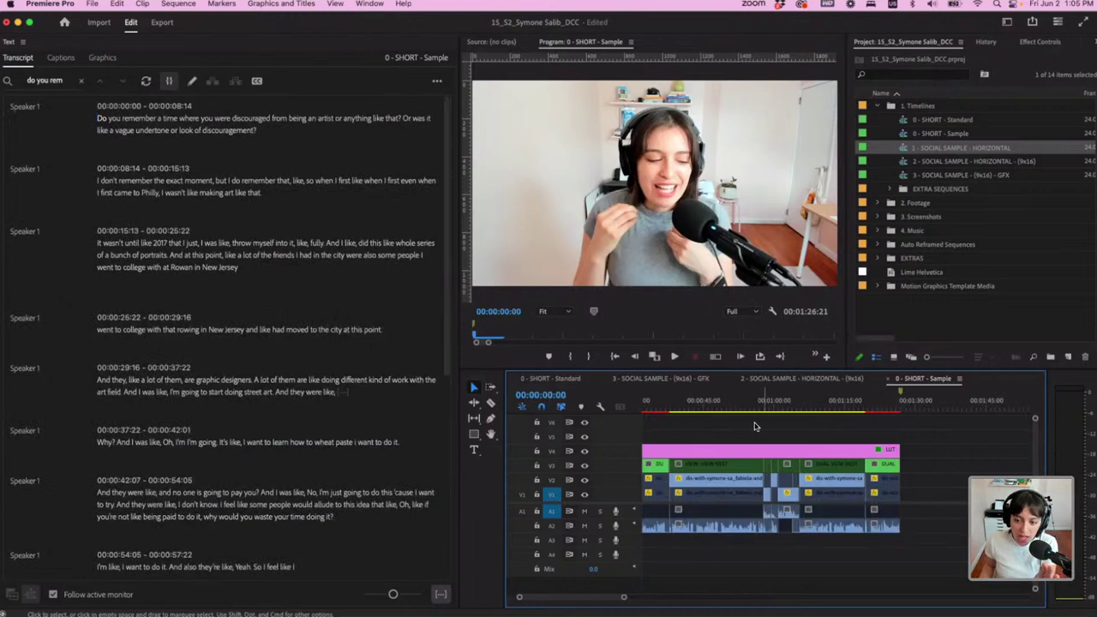
pyautogui.press('=')
pyautogui.press('=')
pyautogui.scroll(-1, 717, 444)
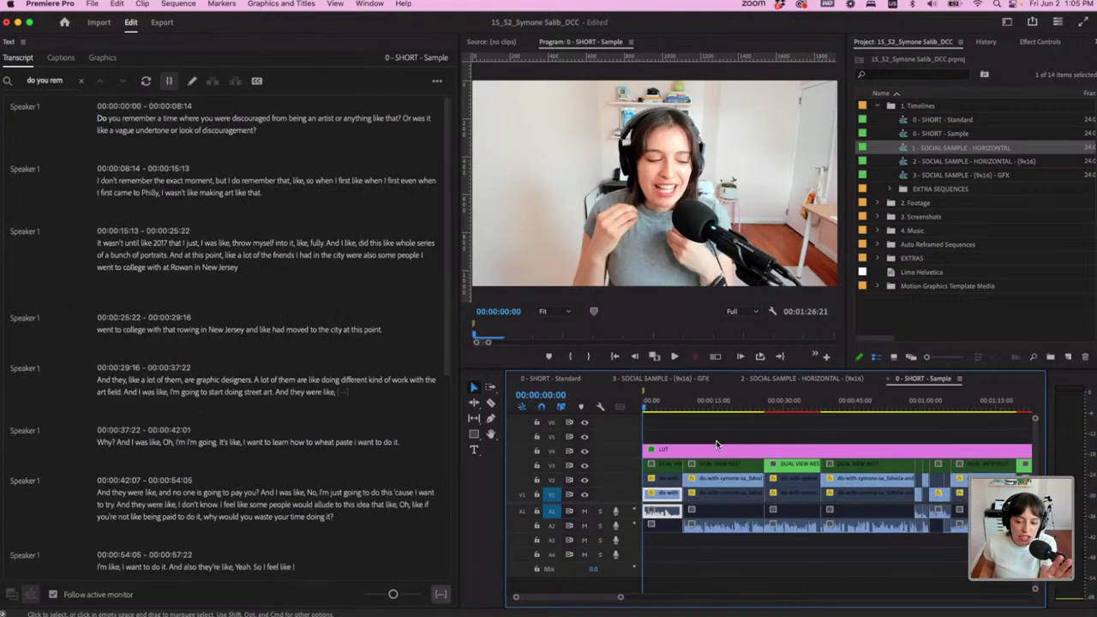
pyautogui.click(797, 410)
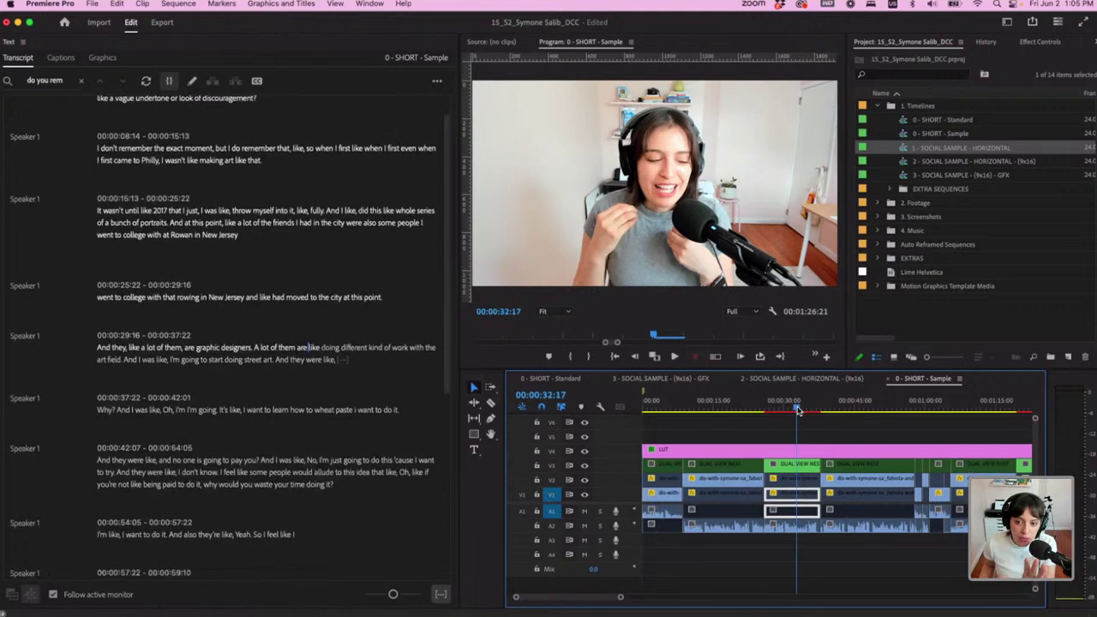
pyautogui.click(786, 469)
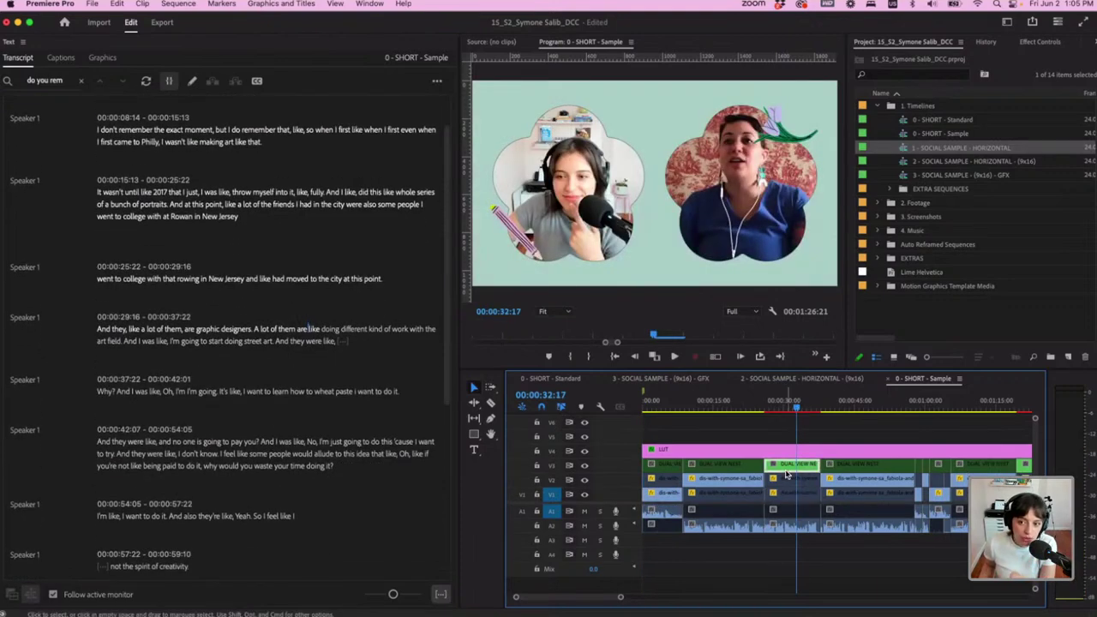
pyautogui.press('-')
pyautogui.press('-')
pyautogui.press('-')
pyautogui.moveTo(675, 408); pyautogui.dragTo(773, 415)
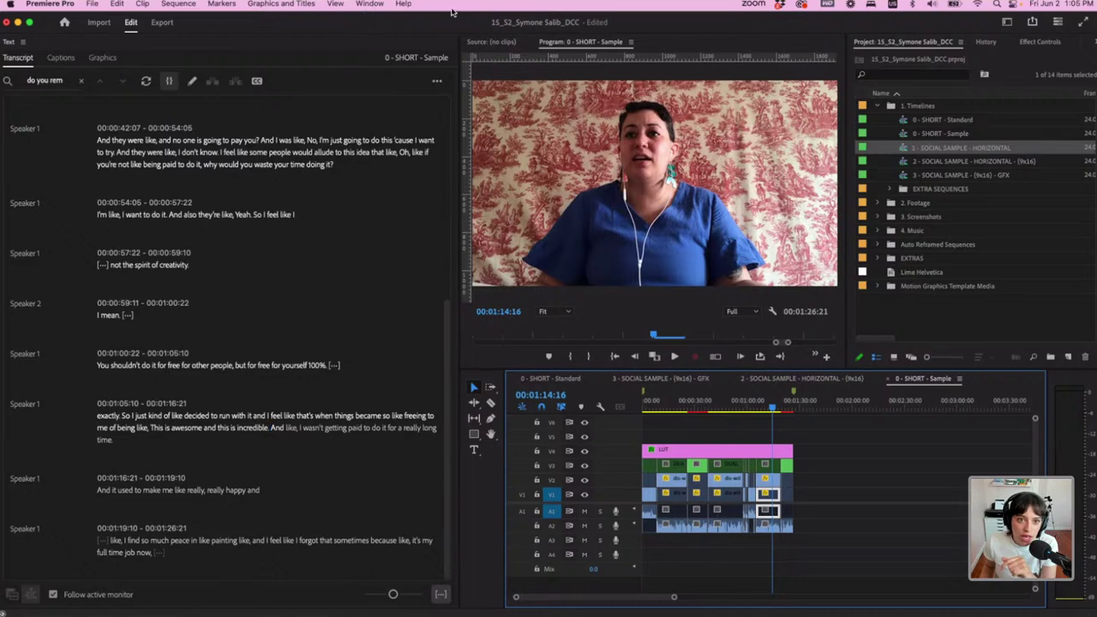
# Find and open Auto Reframe Sequence, choosing Vertical 9:16 as the target aspect ratio and Default motion tracking
pyautogui.click(403, 4)
pyautogui.write('refr')
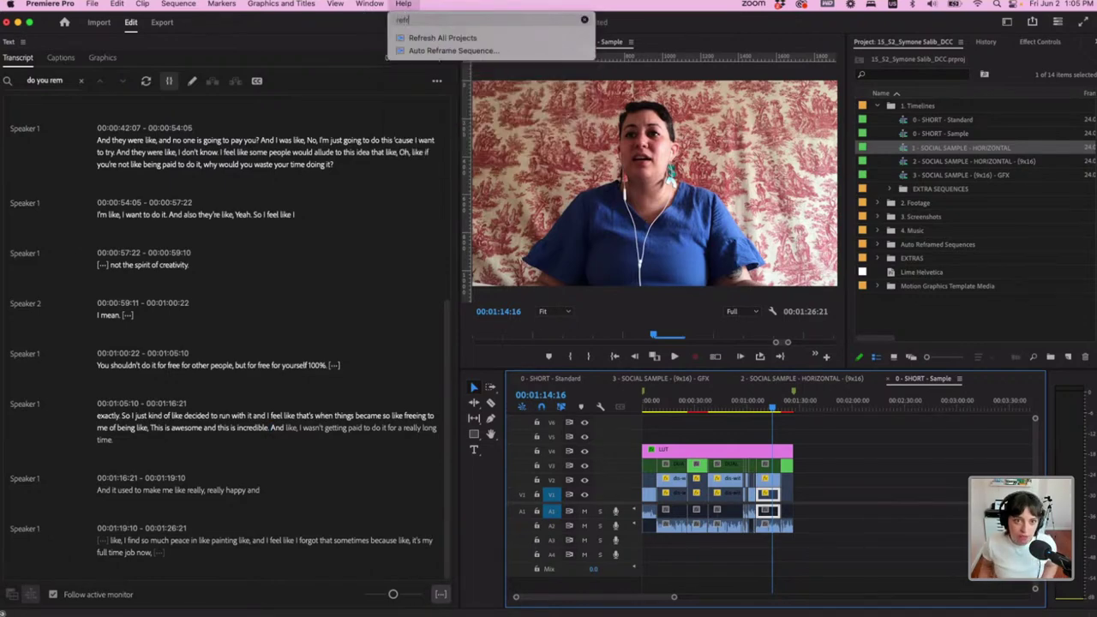
pyautogui.moveTo(428, 51)
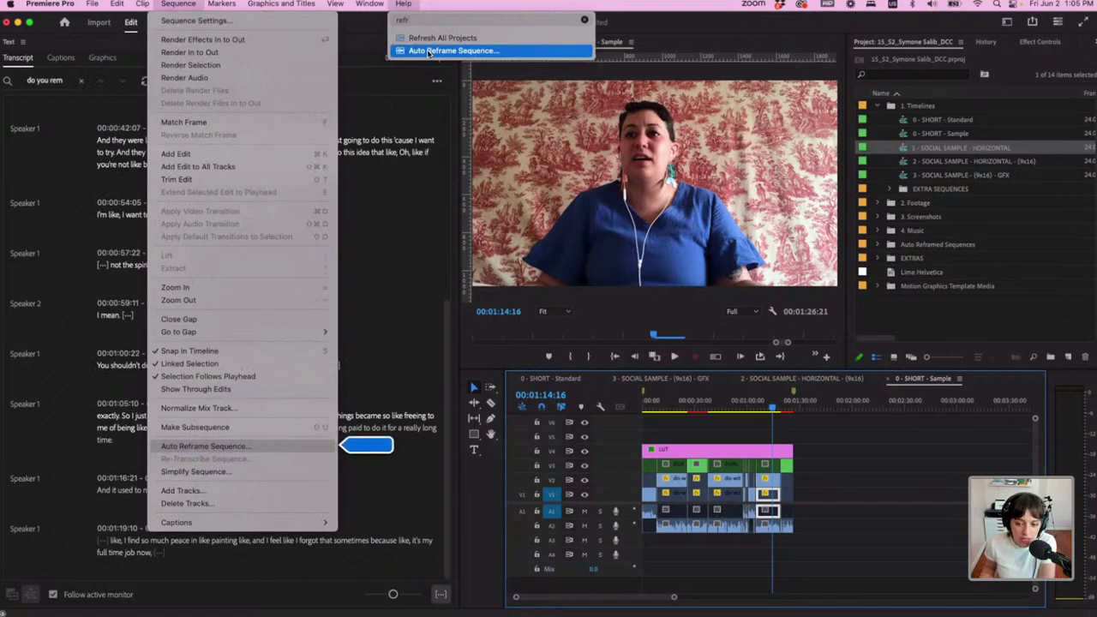
pyautogui.click(427, 51)
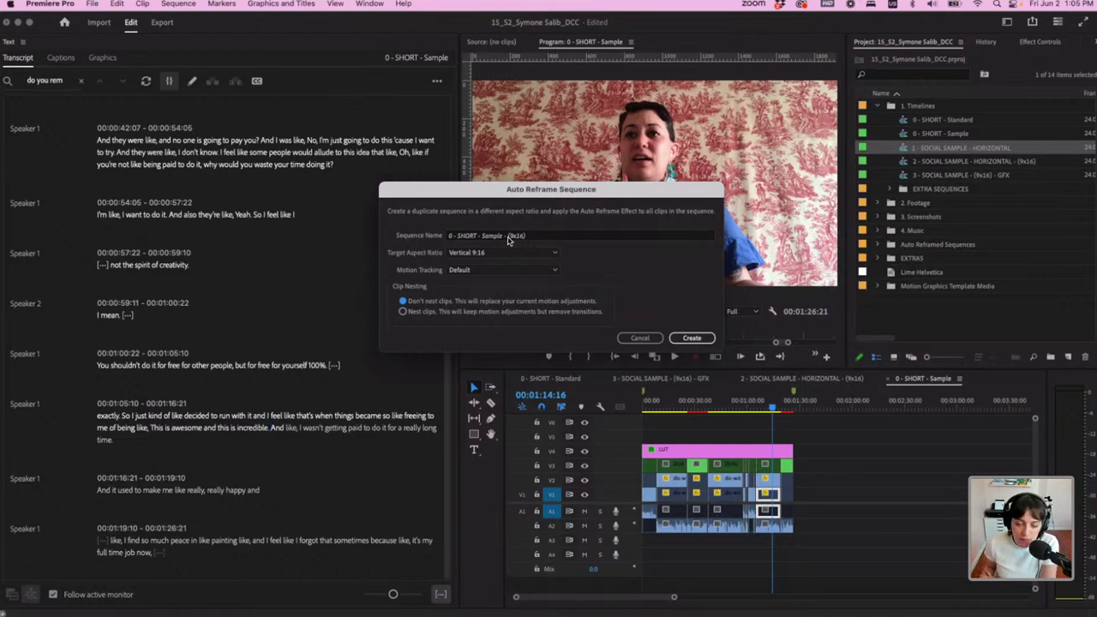
pyautogui.click(461, 260)
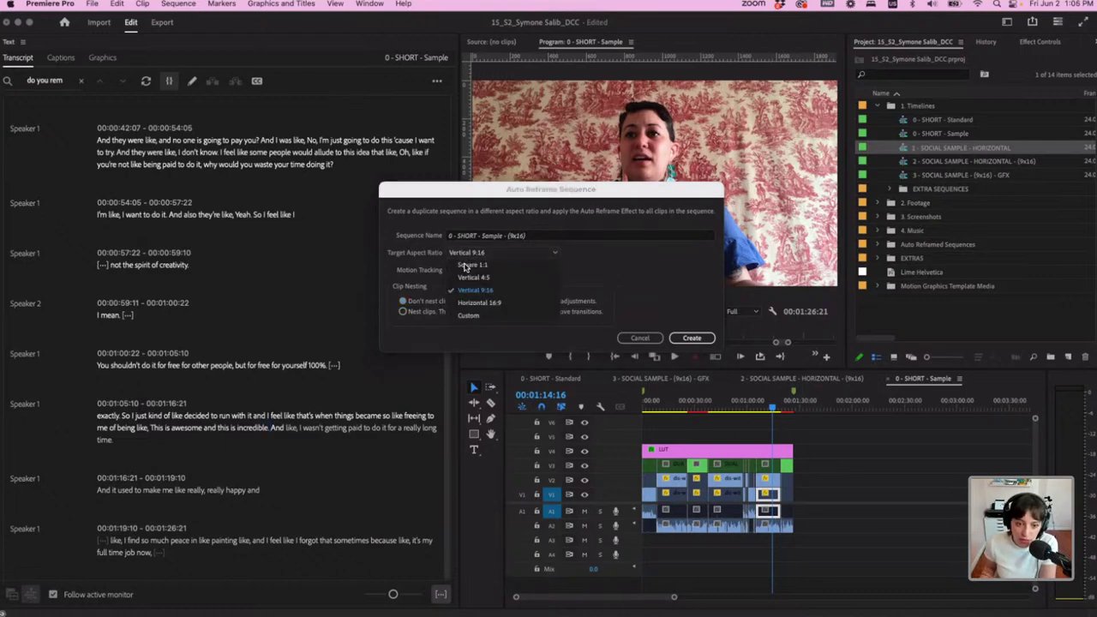
pyautogui.click(470, 294)
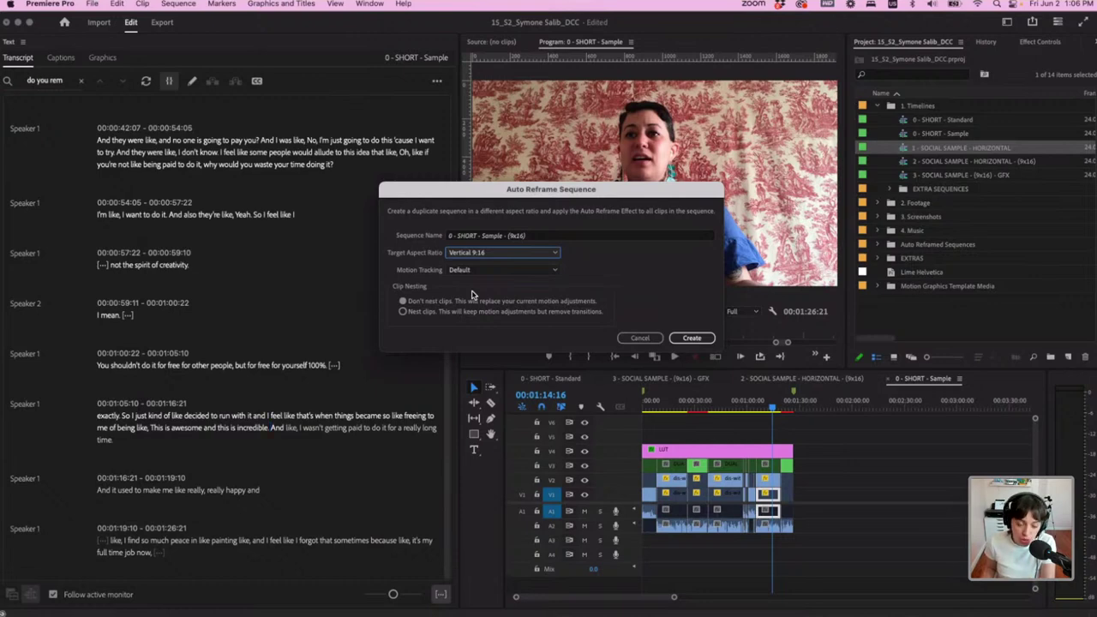
pyautogui.click(474, 271)
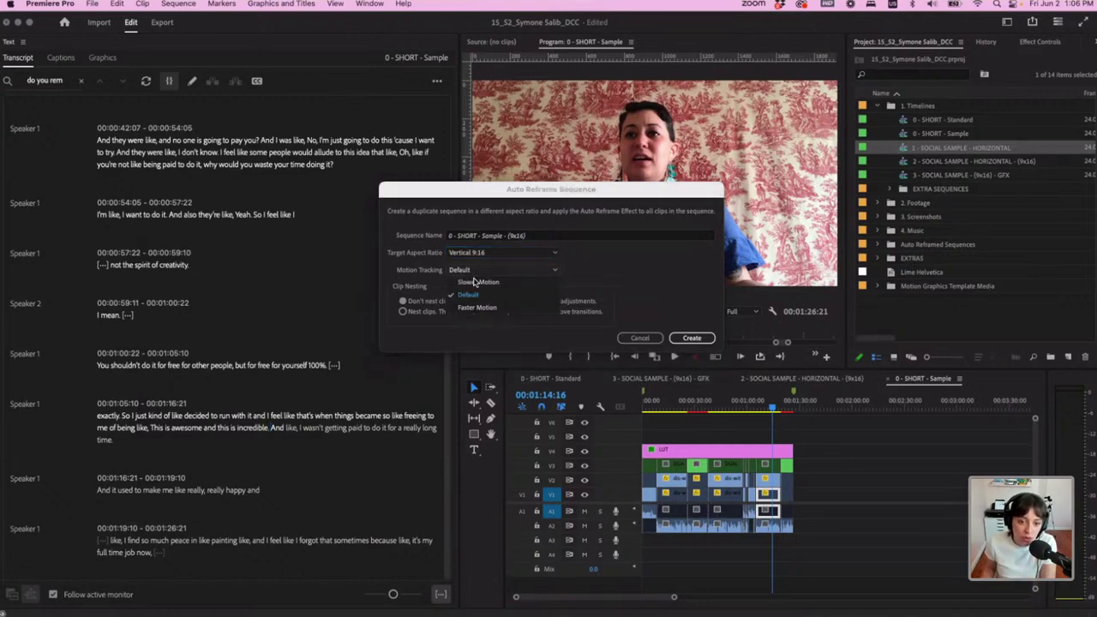
pyautogui.click(478, 295)
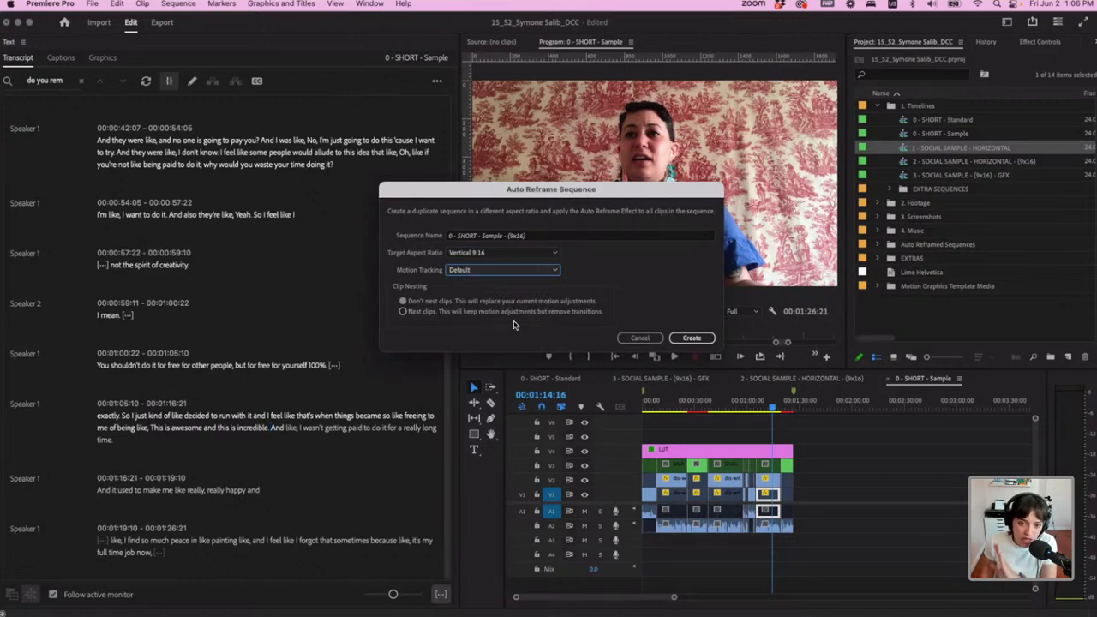
# Create the auto reframed duplicate sequence 0 - SHORT - Sample - (9x16) from the configured settings
pyautogui.click(690, 338)
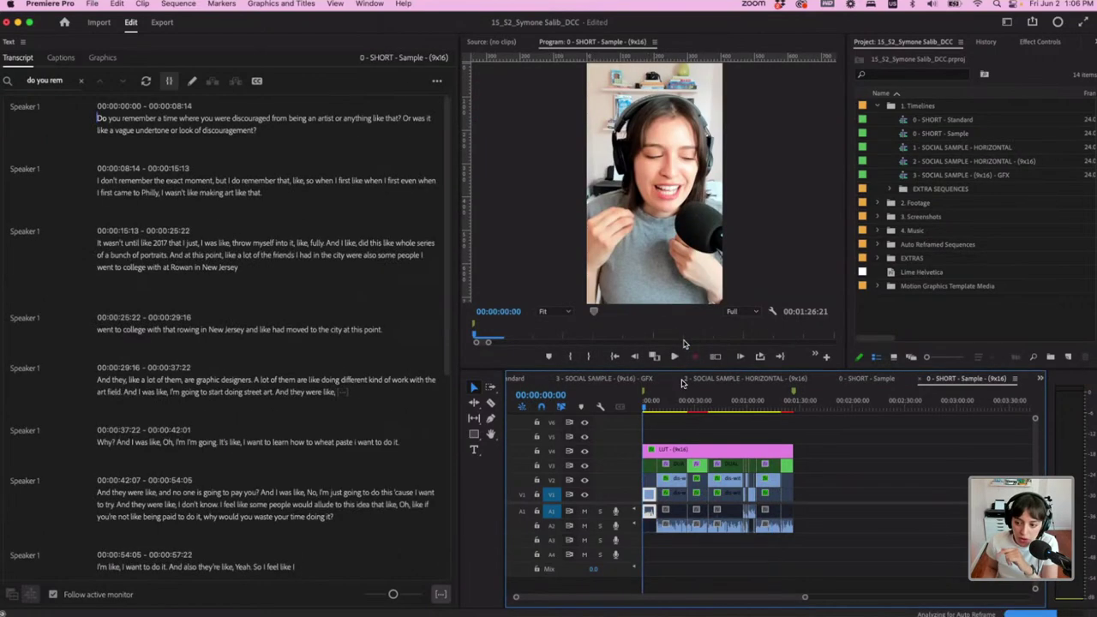
pyautogui.scroll(3, 690, 456)
pyautogui.scroll(1, 694, 431)
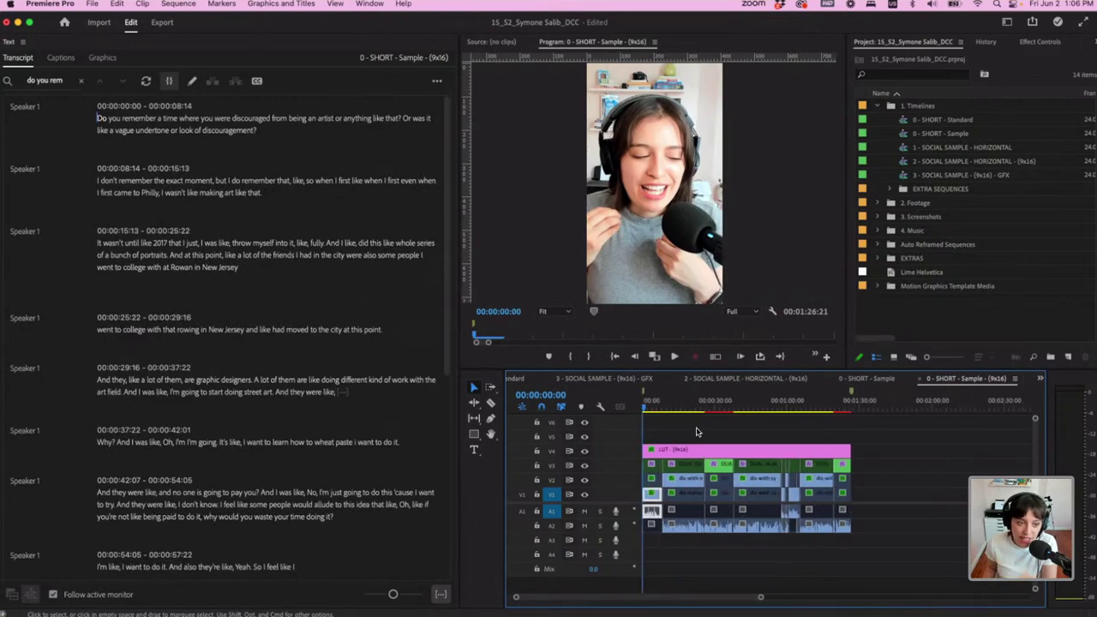
pyautogui.scroll(2, 696, 432)
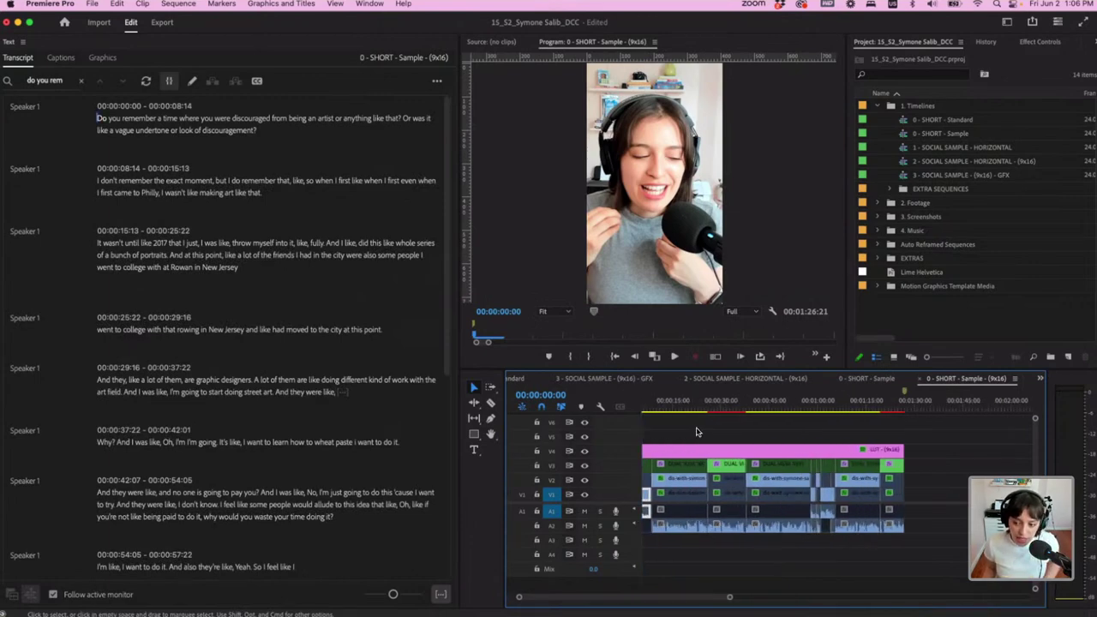
pyautogui.scroll(1, 696, 431)
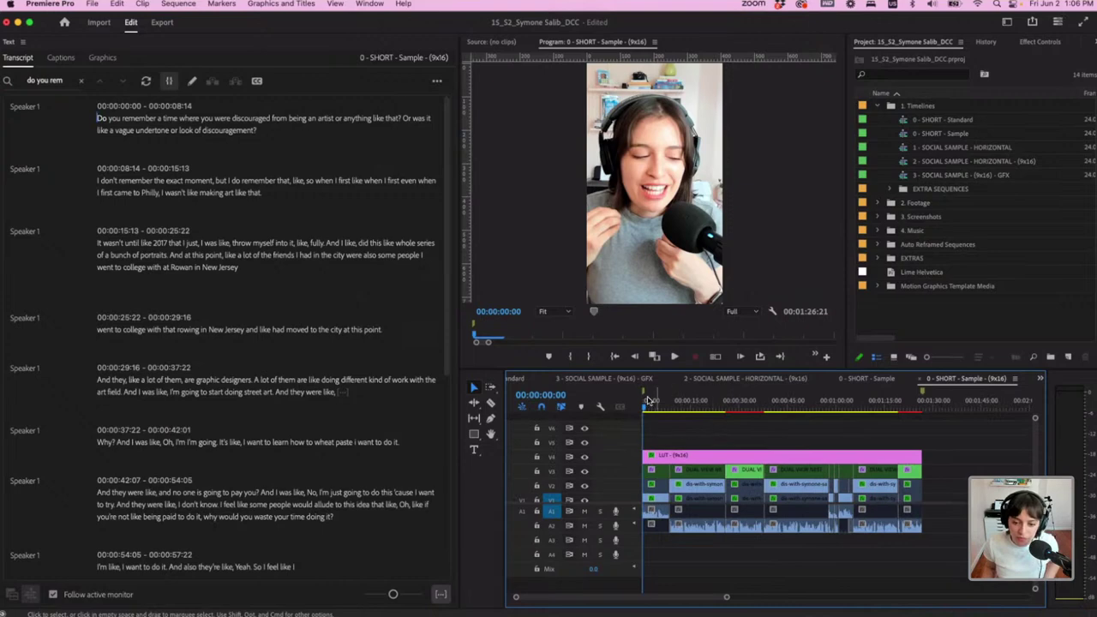
# Play the reframed sequence from the start and scrub into the dual-view nest section to 00:00:35:23
pyautogui.press('space')
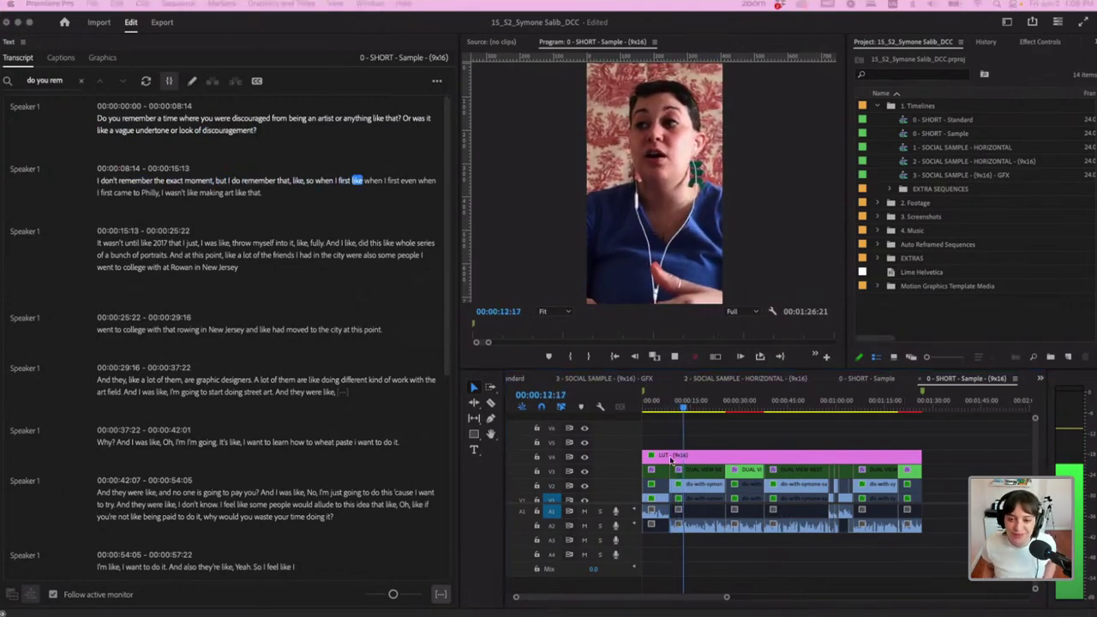
pyautogui.click(821, 447)
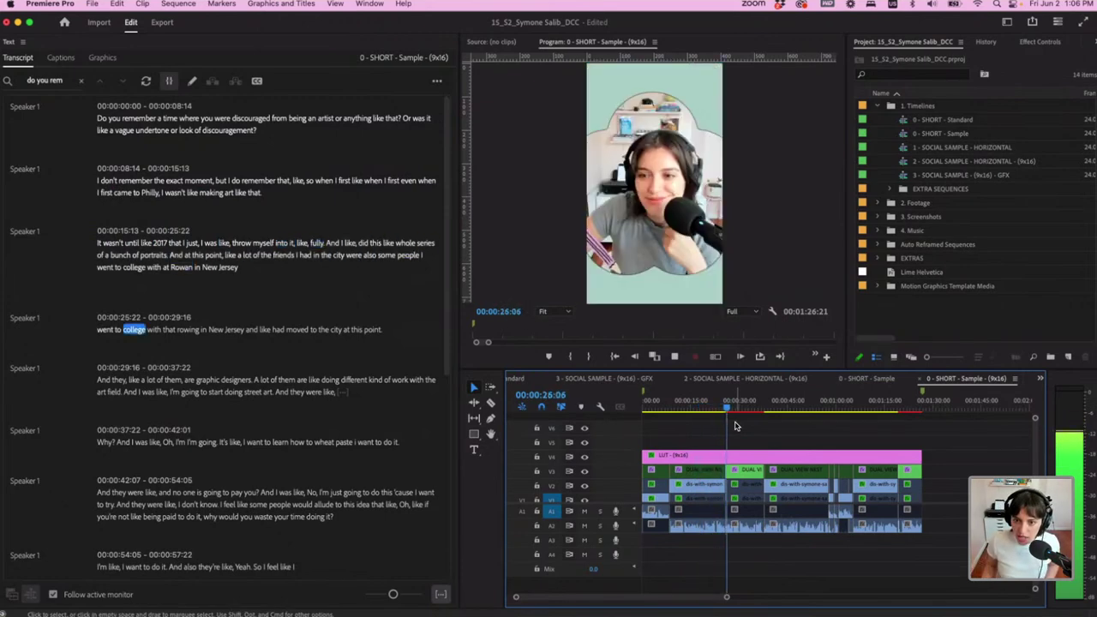
pyautogui.press('space')
pyautogui.moveTo(734, 403); pyautogui.dragTo(758, 410)
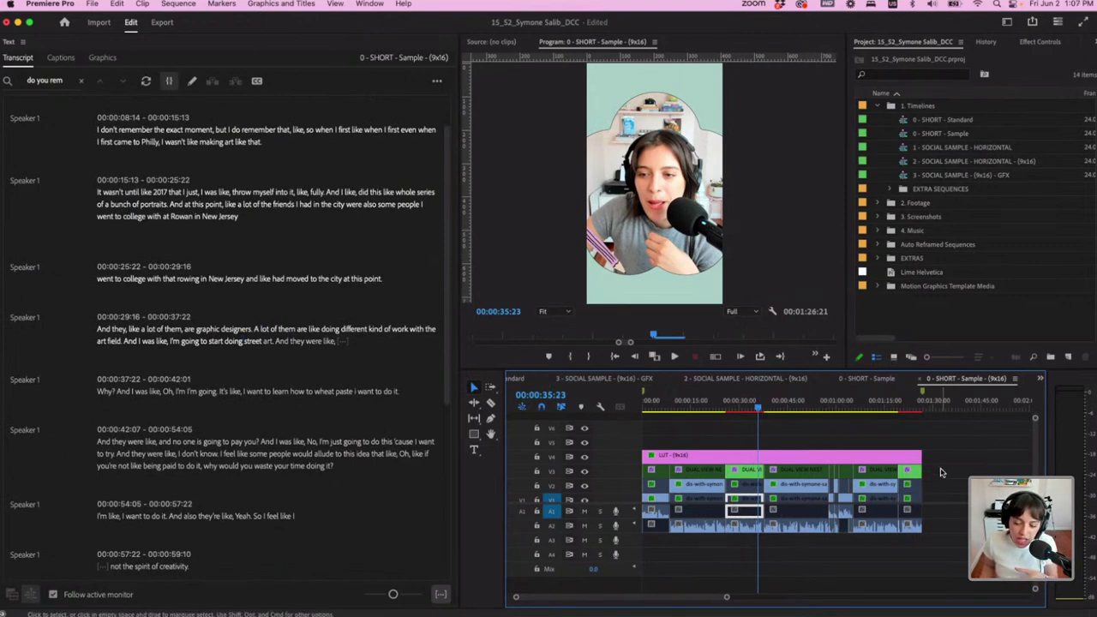
# Delete all the dual-view nest clips on V3 and remove the emptied video track
pyautogui.moveTo(940, 472); pyautogui.dragTo(626, 473)
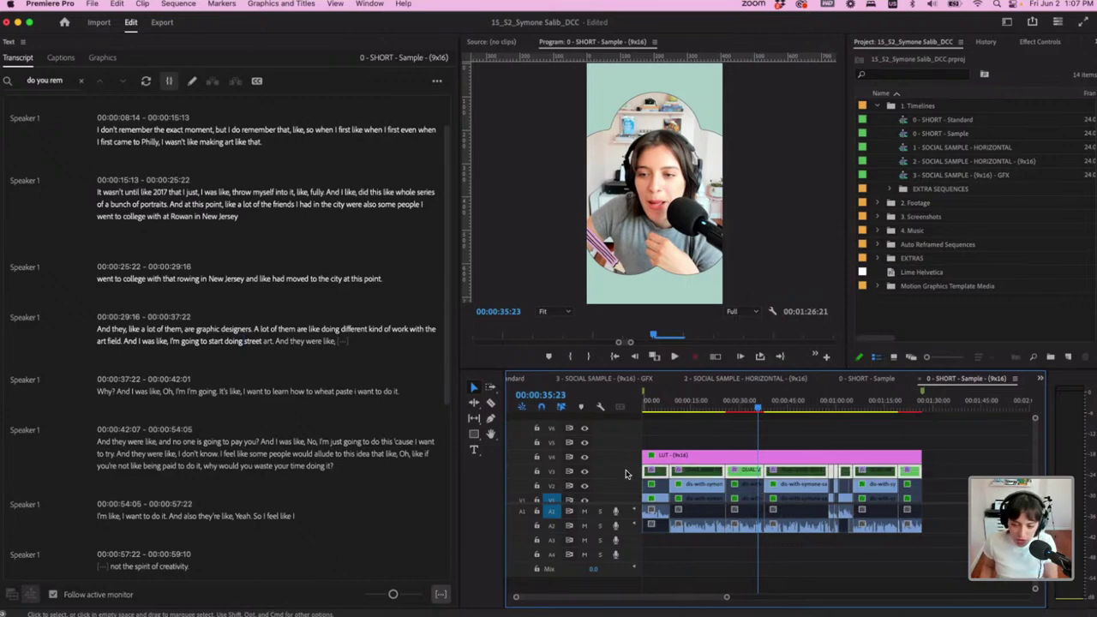
pyautogui.press('Delete')
pyautogui.rightClick(632, 469)
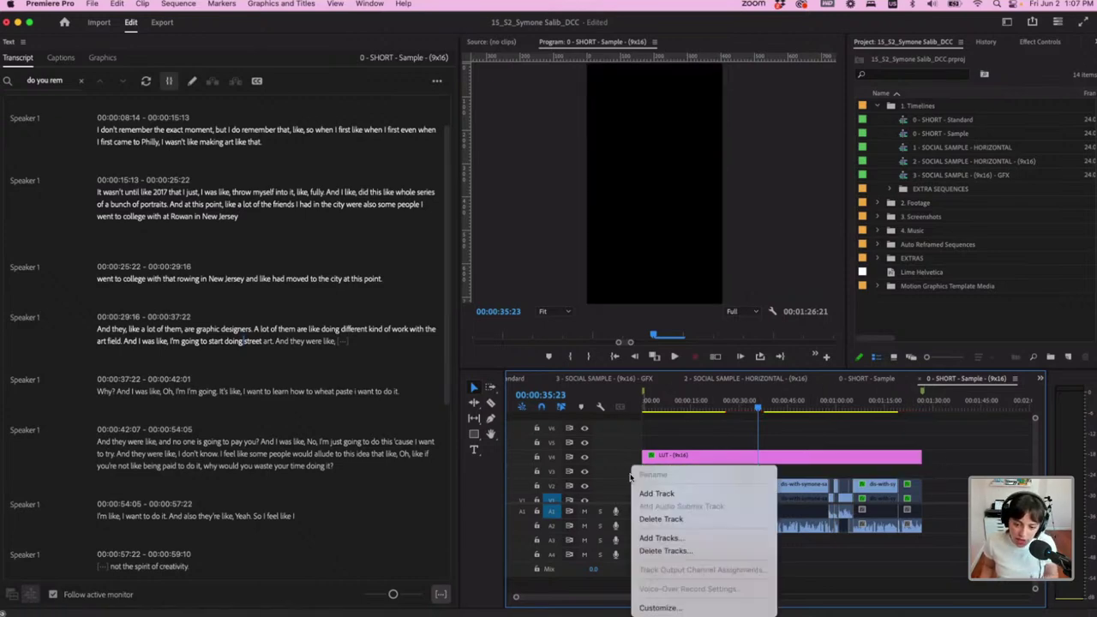
pyautogui.click(648, 518)
# Enable the disabled V2 and V1 speaker clips under the playhead at 00:00:35:23
pyautogui.scroll(3, 776, 464)
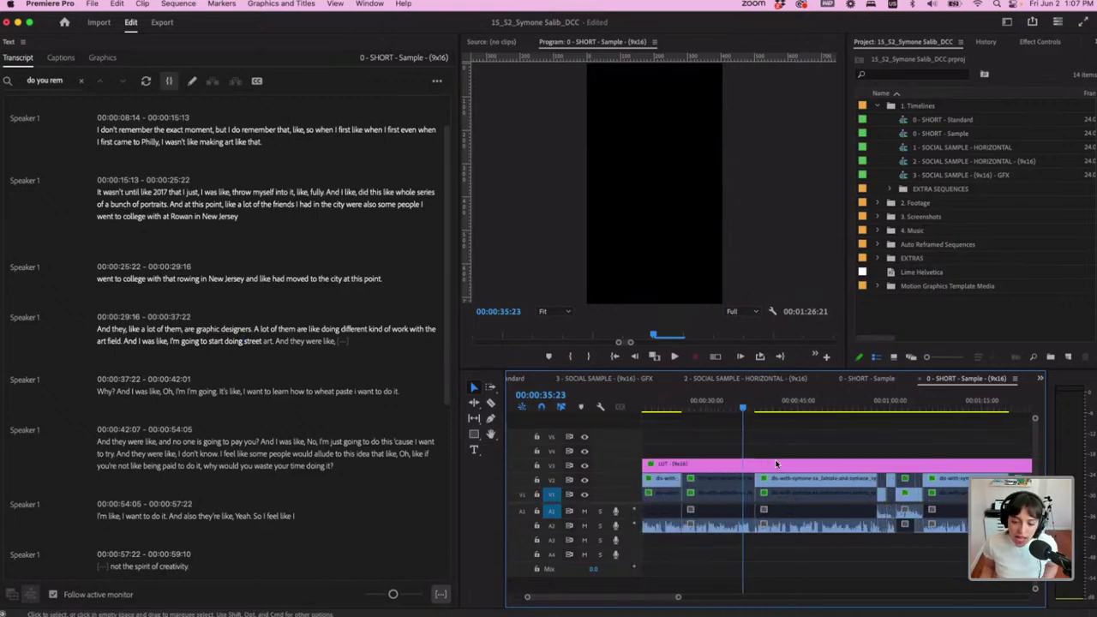
pyautogui.click(716, 483)
pyautogui.click(719, 554)
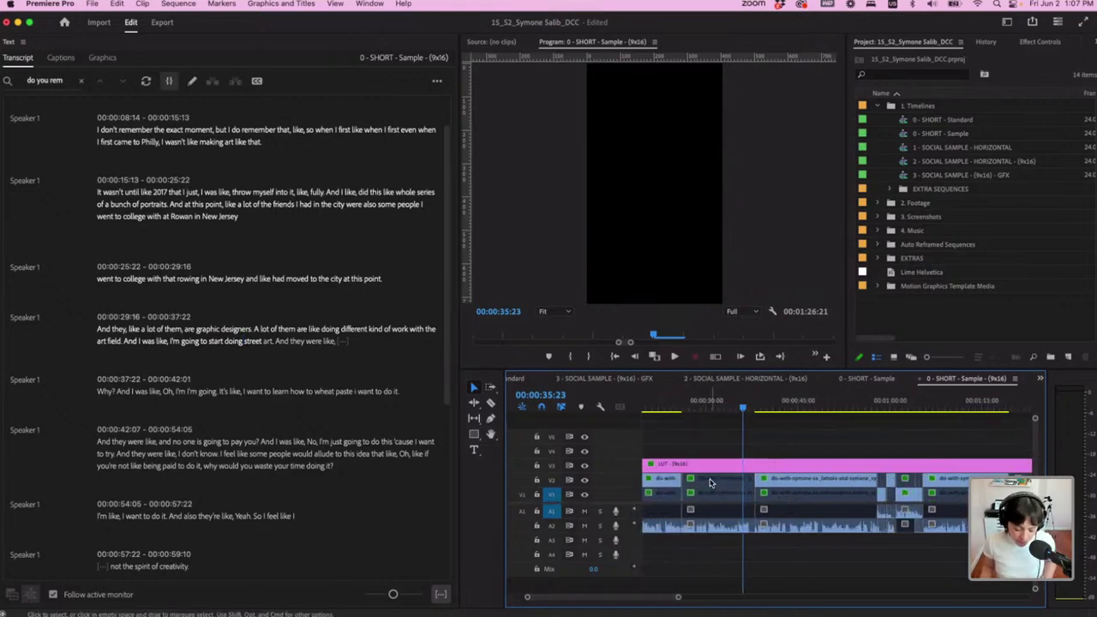
pyautogui.click(717, 487)
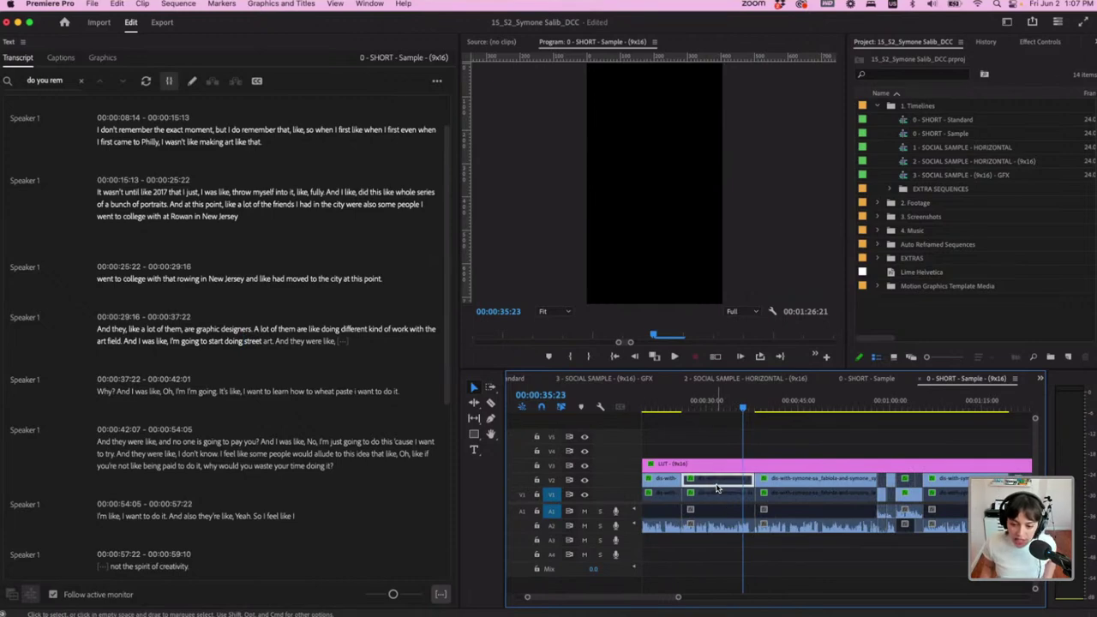
pyautogui.rightClick(717, 487)
pyautogui.click(745, 239)
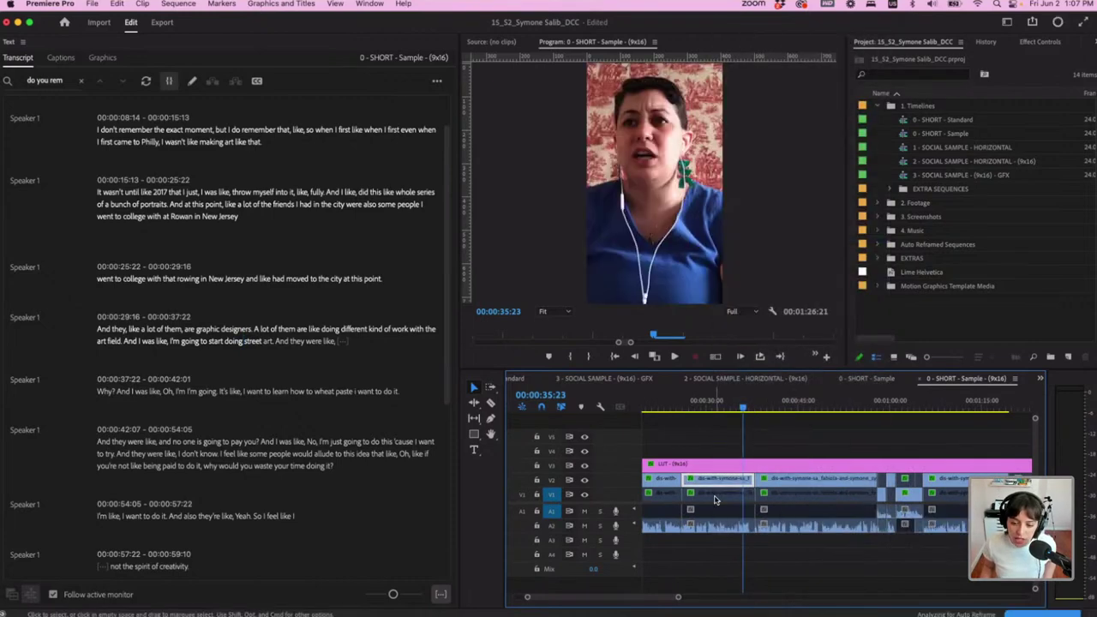
pyautogui.click(709, 547)
pyautogui.click(709, 495)
pyautogui.rightClick(709, 495)
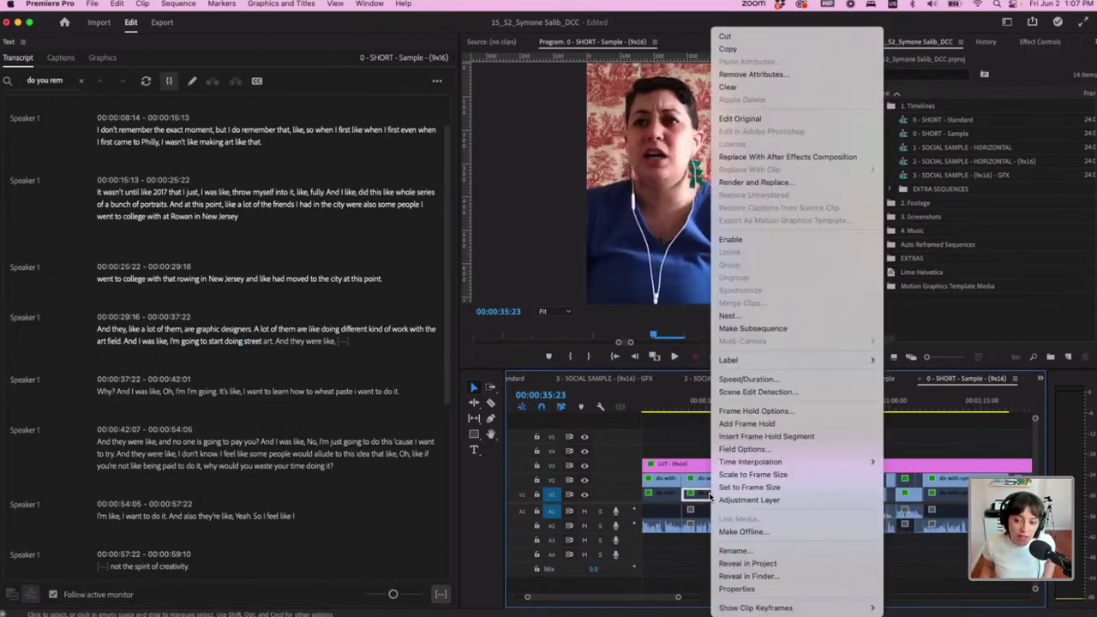
pyautogui.click(737, 237)
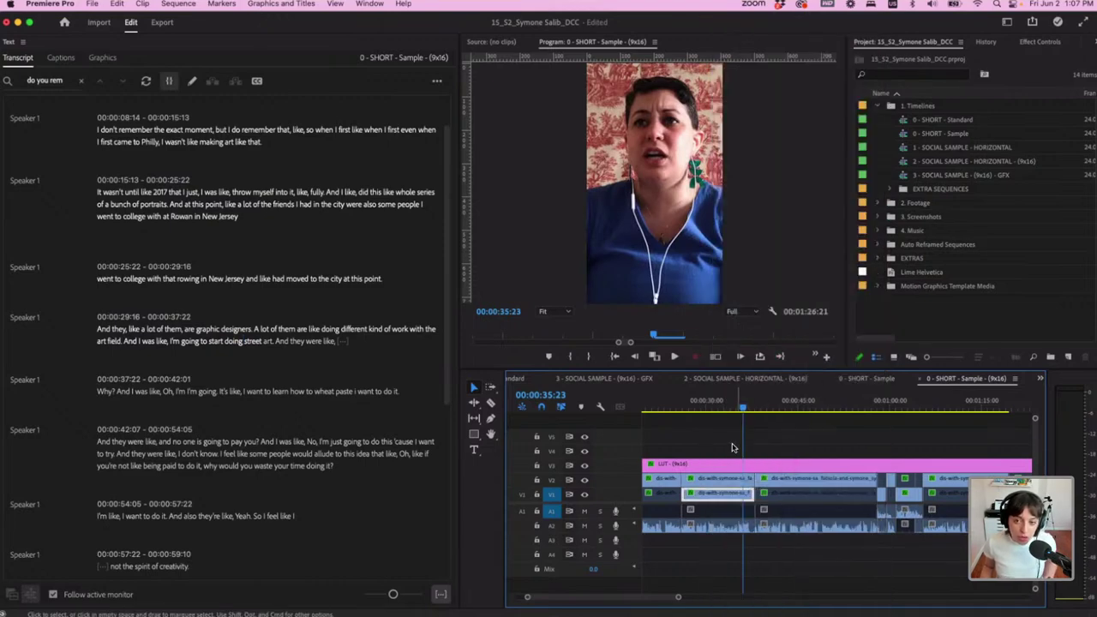
# Scrub through the sequence to 00:01:22:15 and enable the disabled final clips on V1 and V2
pyautogui.scroll(-2, 731, 447)
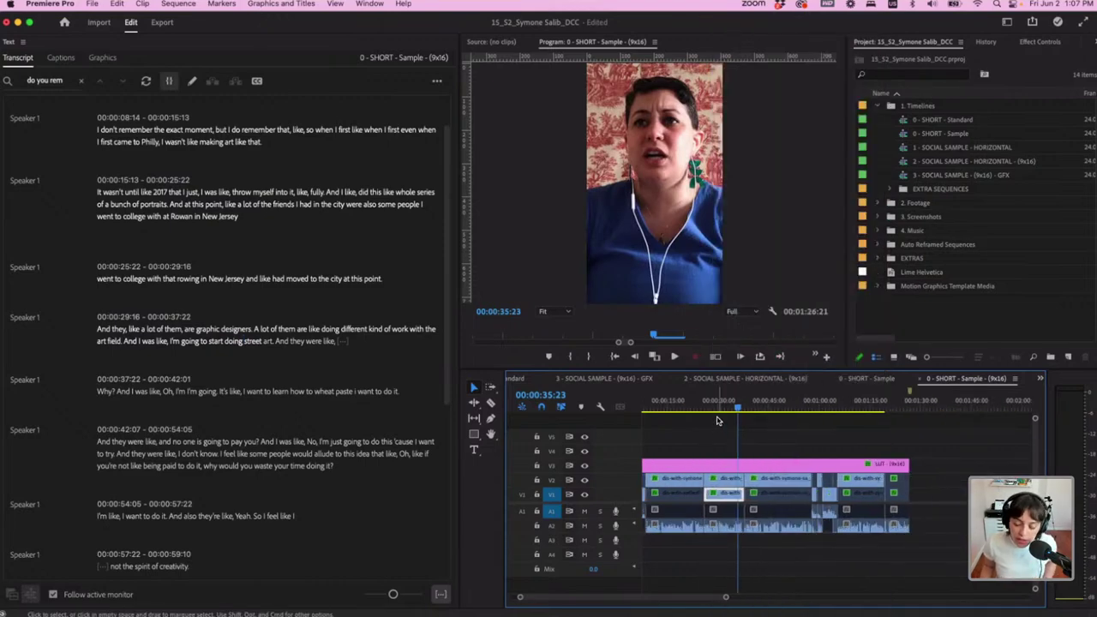
pyautogui.hscroll(-2, 718, 420)
pyautogui.click(664, 405)
pyautogui.moveTo(664, 405); pyautogui.dragTo(749, 416)
pyautogui.moveTo(811, 416); pyautogui.dragTo(921, 414)
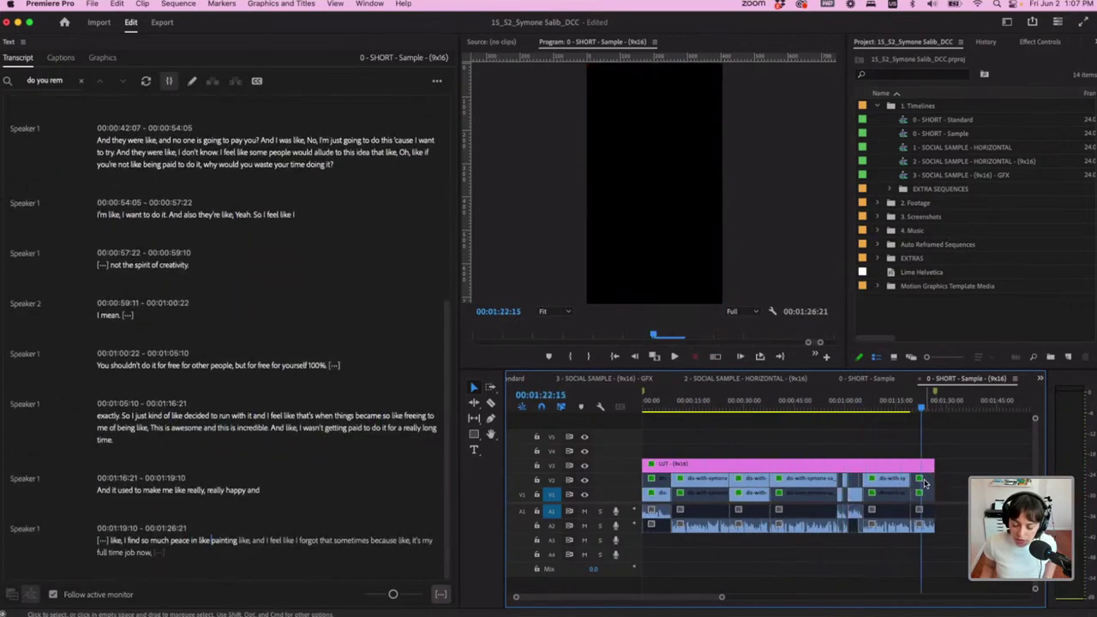
pyautogui.click(926, 482)
pyautogui.keyDown('shift'); pyautogui.click(923, 499); pyautogui.keyUp('shift')
pyautogui.rightClick(924, 500)
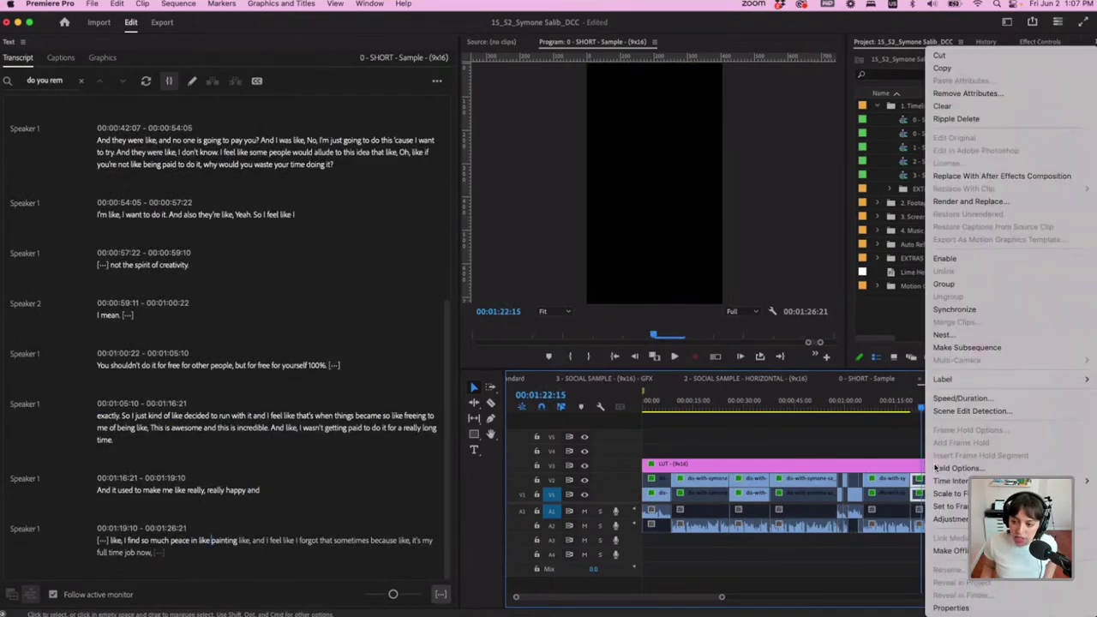
pyautogui.click(941, 261)
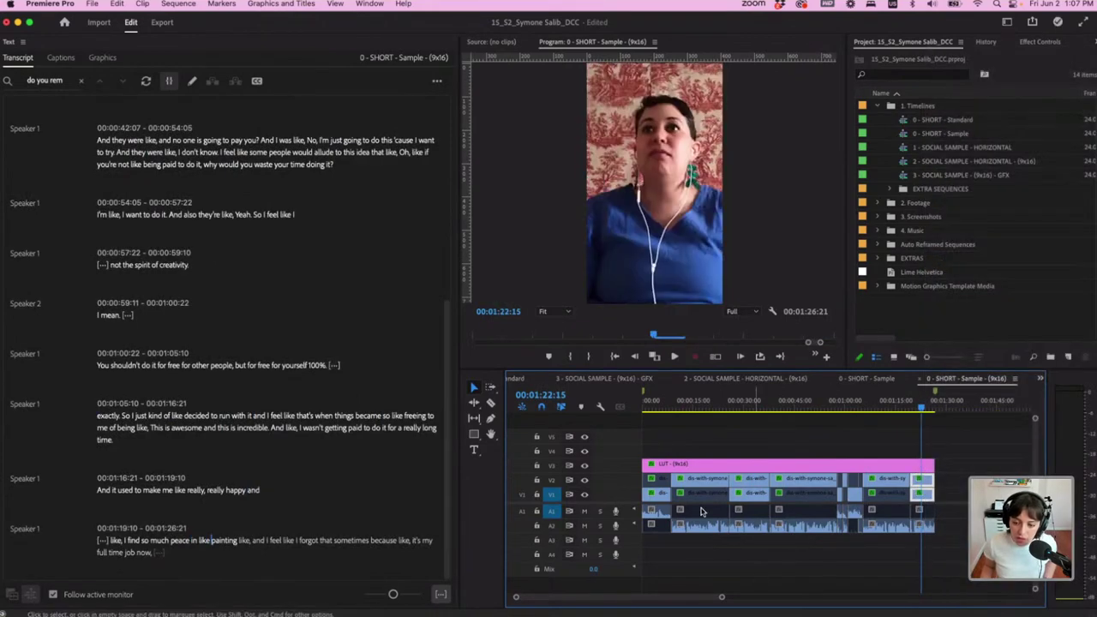
# Compare both speakers at 00:00:29:10 by hiding track V2 and showing it again
pyautogui.click(749, 494)
pyautogui.click(741, 403)
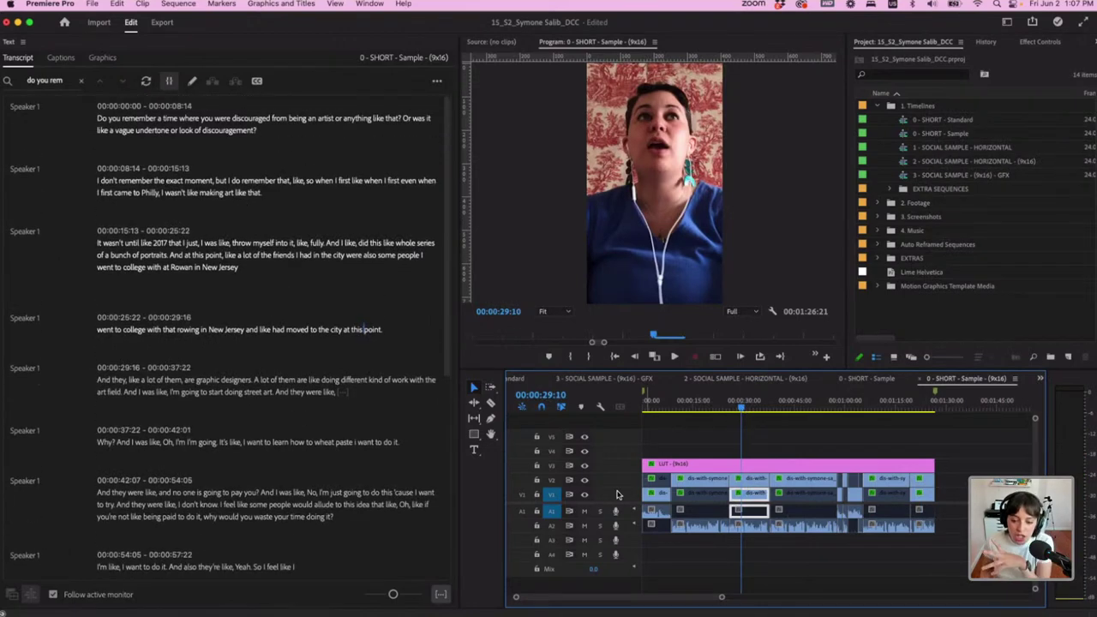
pyautogui.click(585, 481)
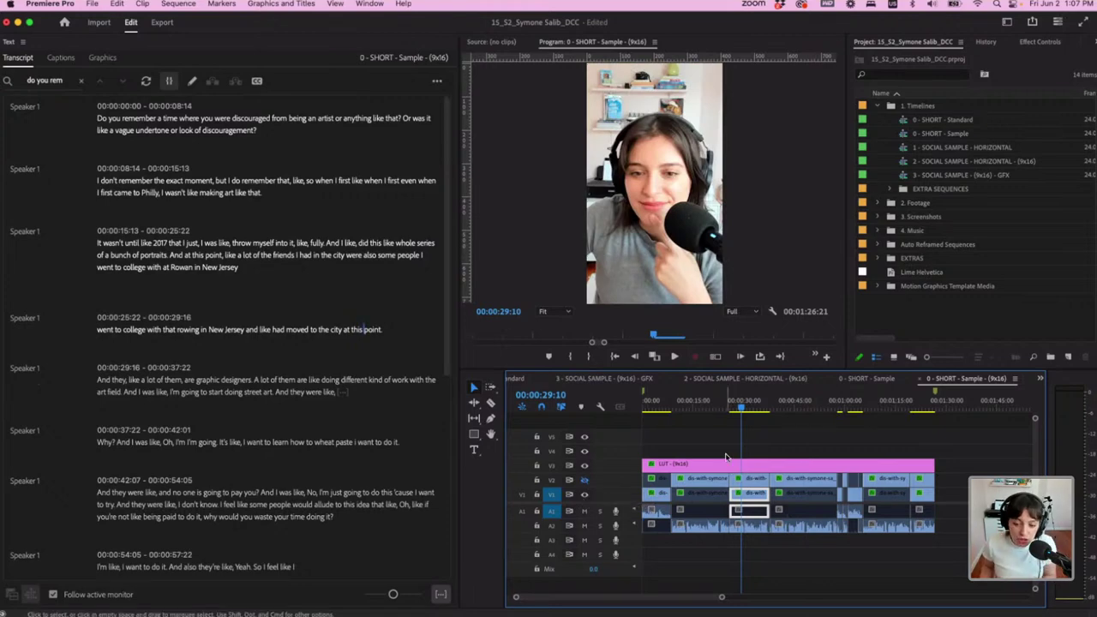
pyautogui.click(585, 482)
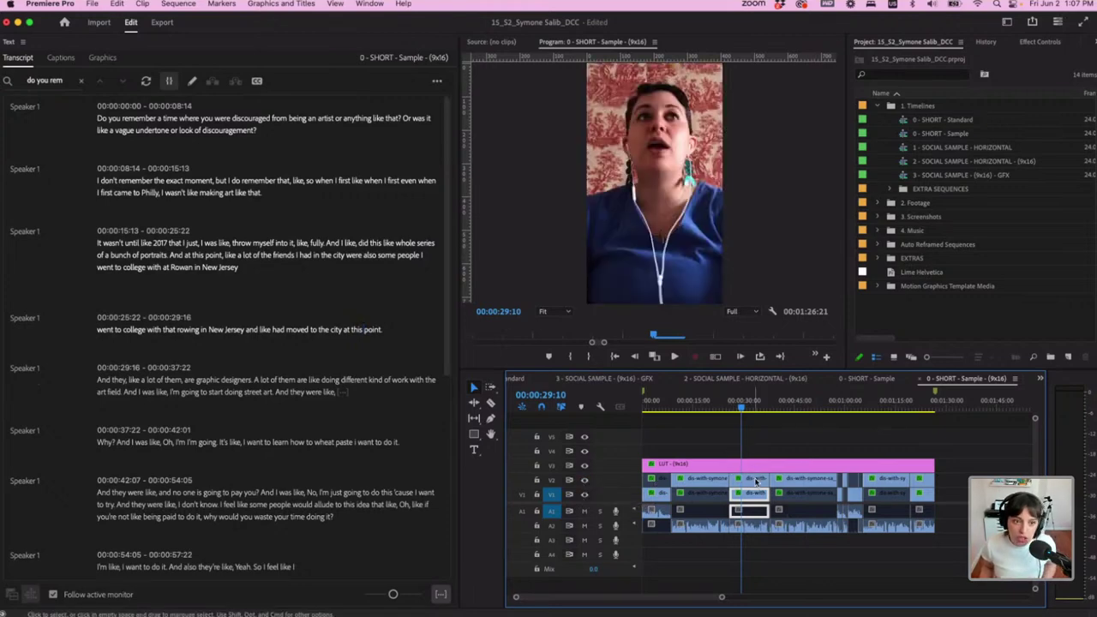
# Find the Crop video effect and apply it to the V2 clip at 00:00:29:10
pyautogui.click(1043, 44)
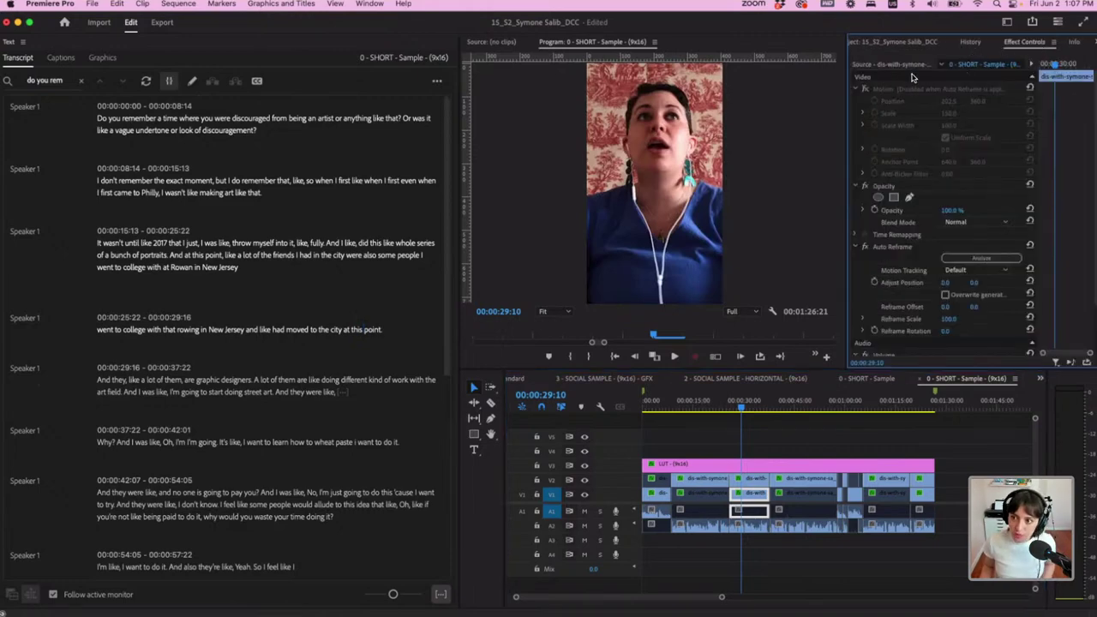
pyautogui.click(1092, 42)
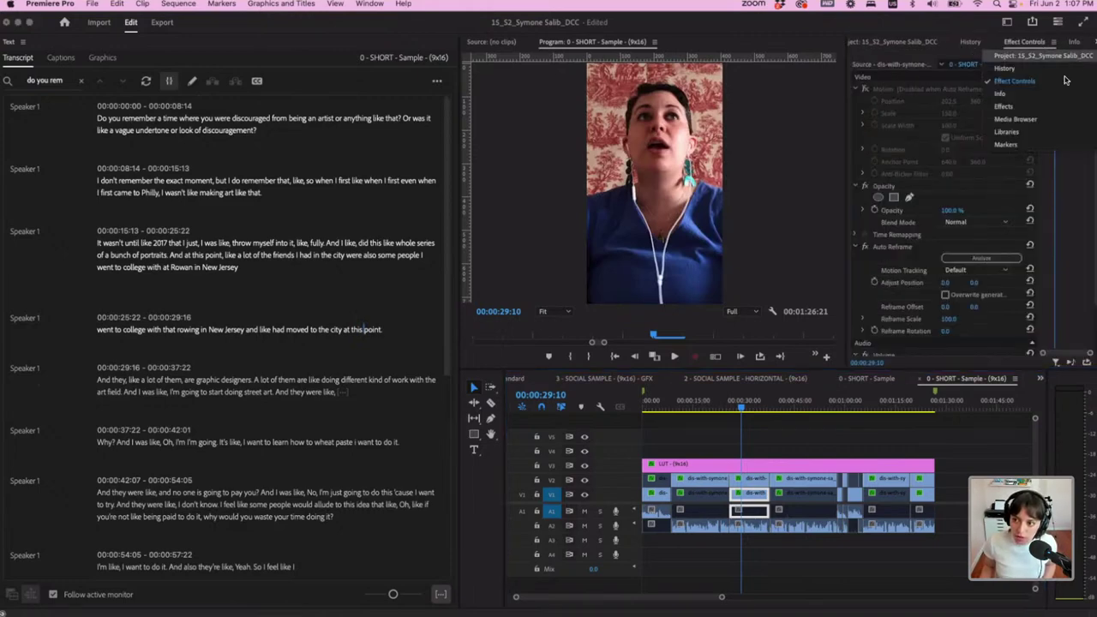
pyautogui.click(1053, 105)
pyautogui.click(932, 59)
pyautogui.write('crop')
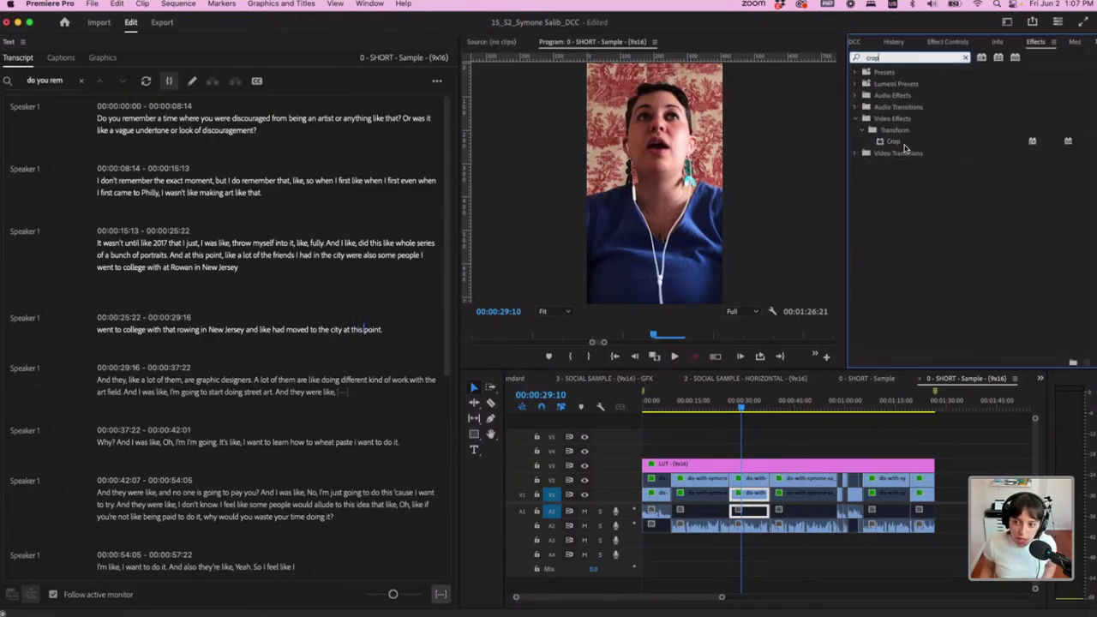
pyautogui.click(906, 142)
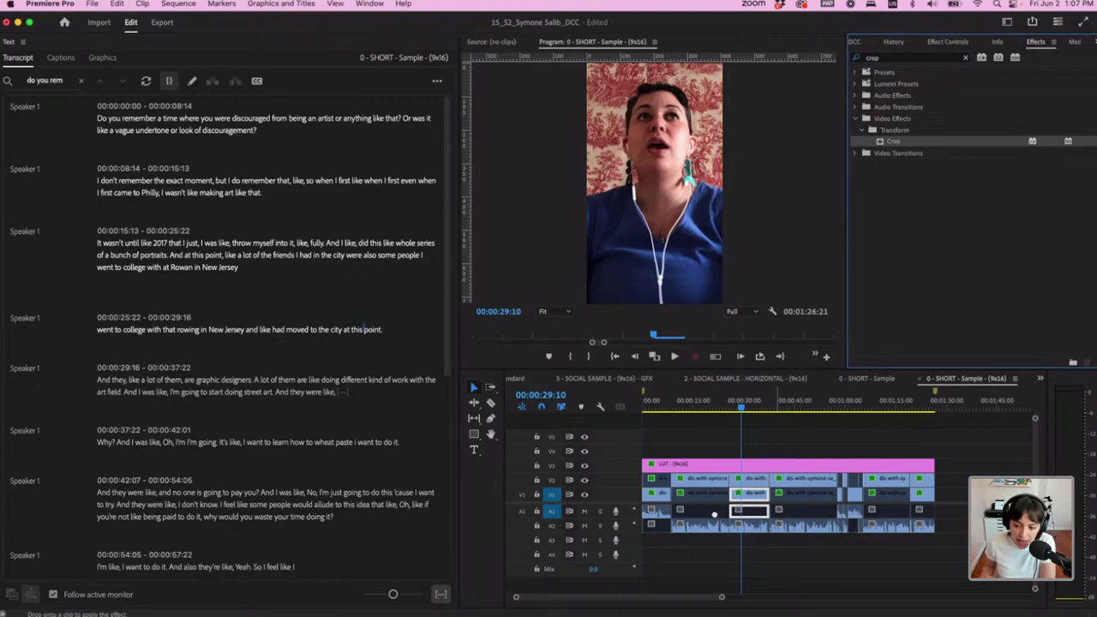
pyautogui.moveTo(882, 140); pyautogui.dragTo(755, 479)
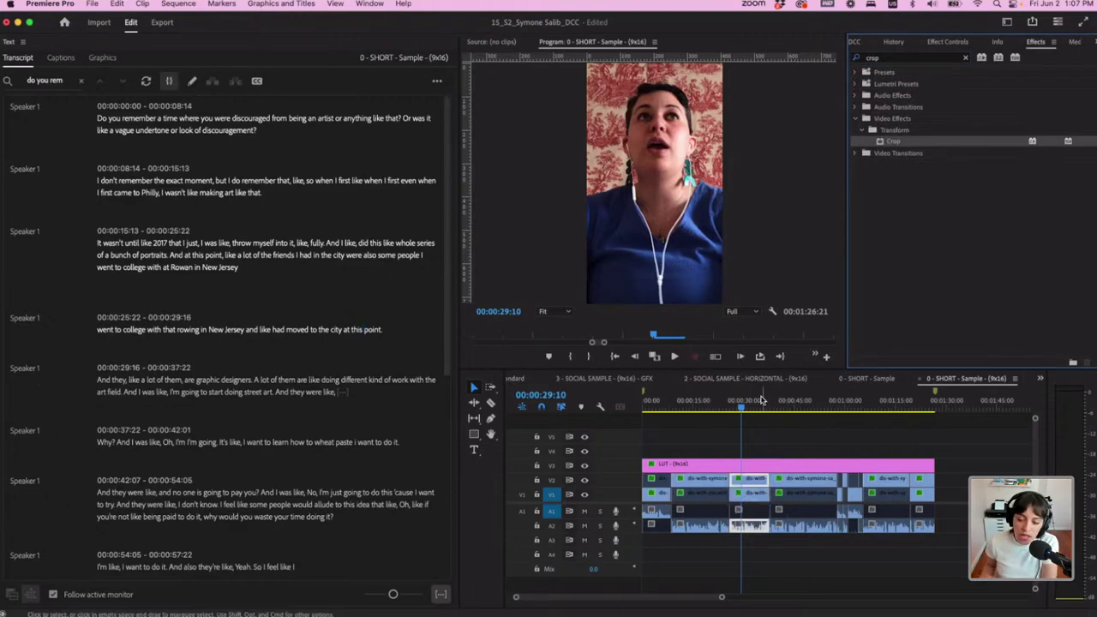
# Mute audio tracks A1 and A2 and scrub from 00:00:09:06 to 00:00:32:16 to check the framing
pyautogui.click(759, 438)
pyautogui.moveTo(711, 407); pyautogui.dragTo(674, 408)
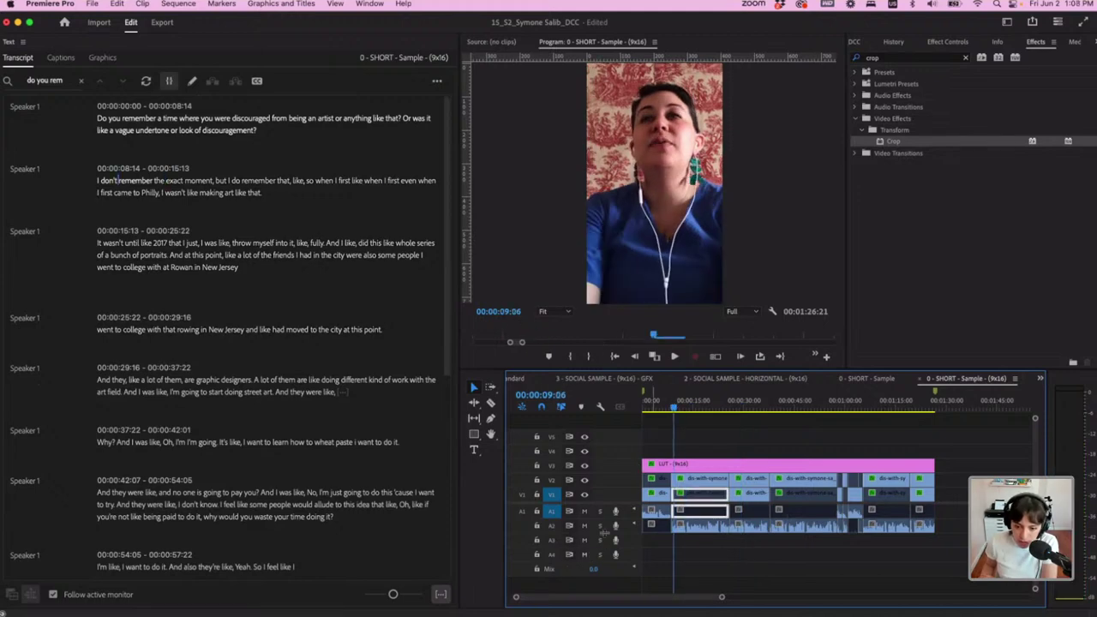
pyautogui.moveTo(583, 511); pyautogui.dragTo(584, 526)
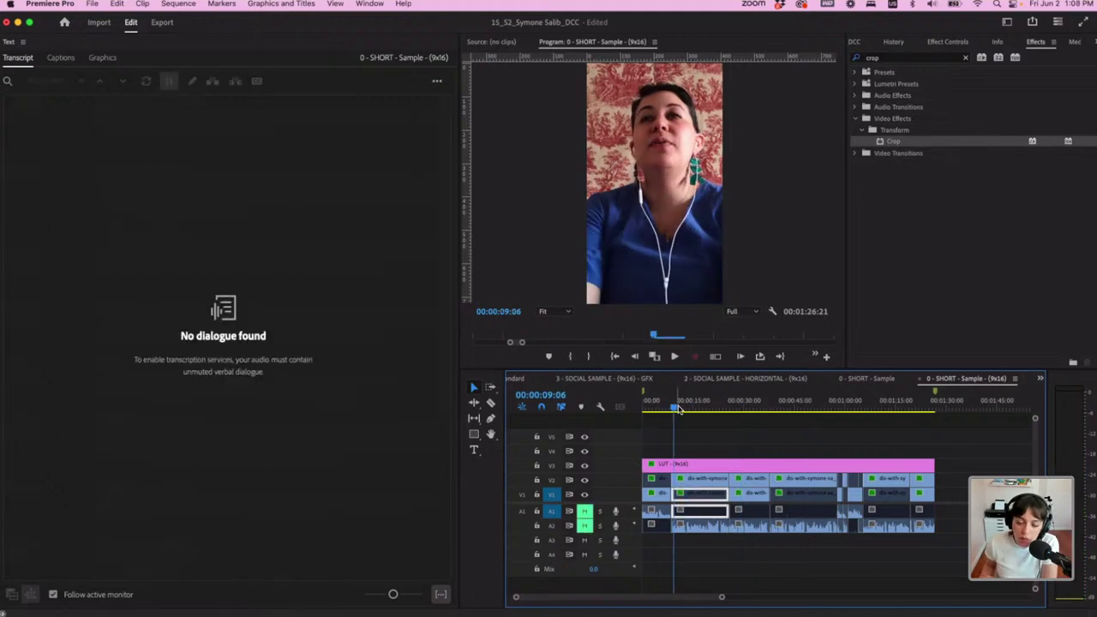
pyautogui.moveTo(676, 409); pyautogui.dragTo(687, 412)
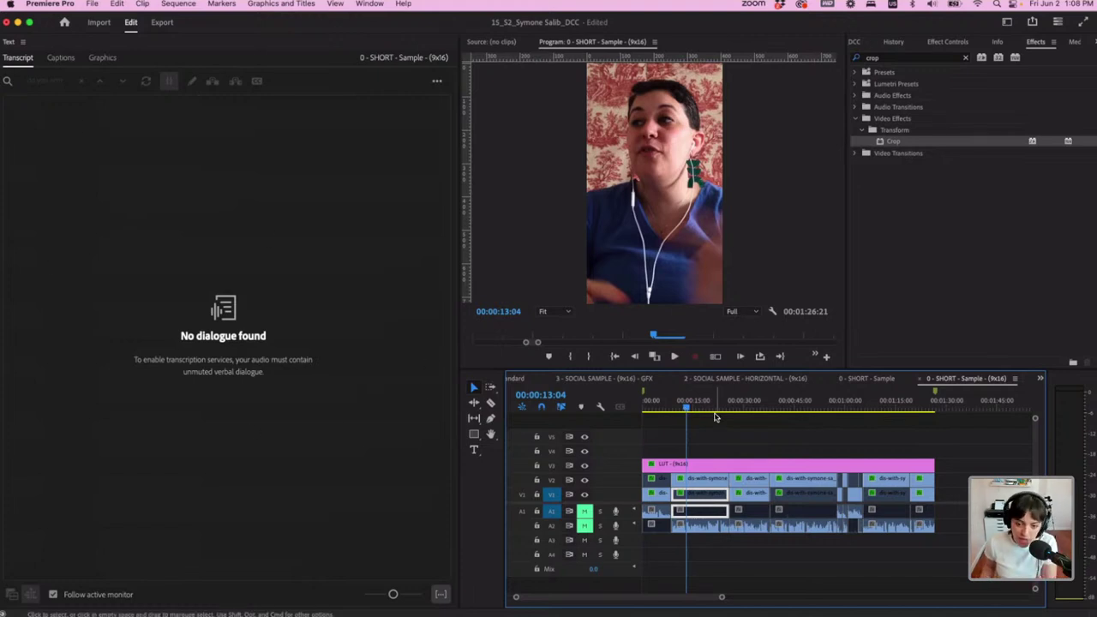
pyautogui.moveTo(688, 410); pyautogui.dragTo(751, 436)
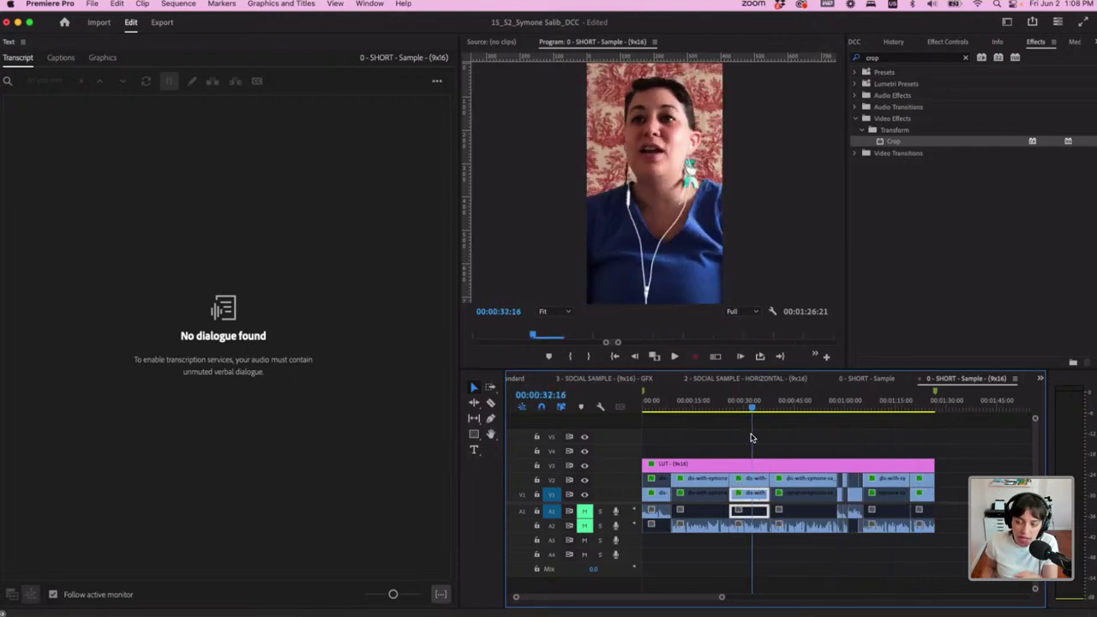
# Turn off the Auto Reframe effect on the V2 clip at 00:00:32:16 to make its Motion settings editable
pyautogui.click(946, 42)
pyautogui.scroll(-5, 888, 307)
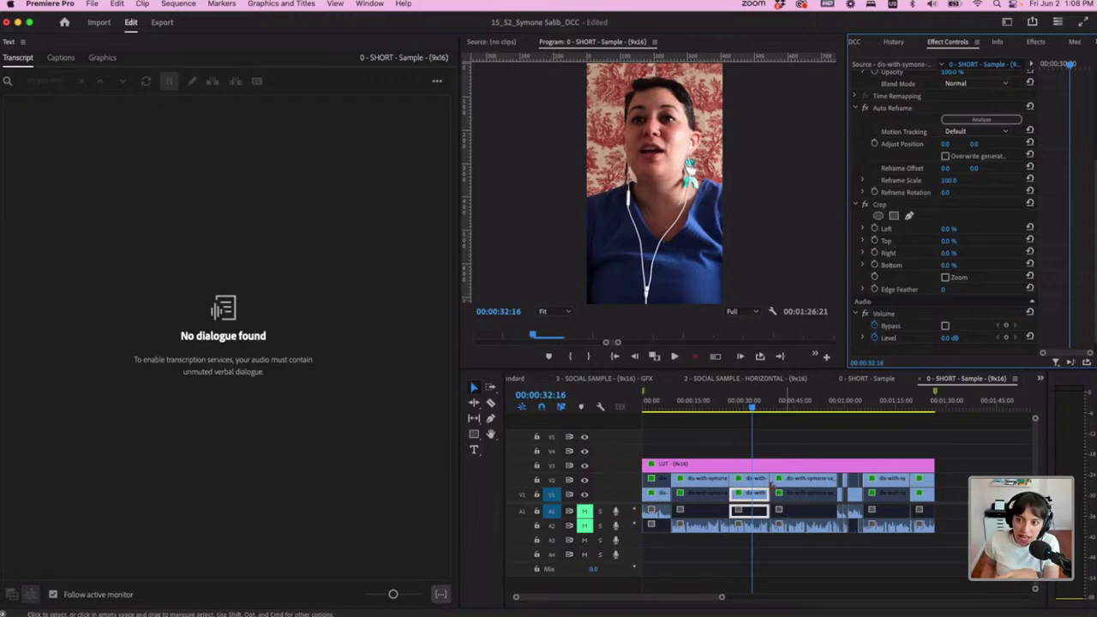
pyautogui.click(863, 109)
pyautogui.click(764, 475)
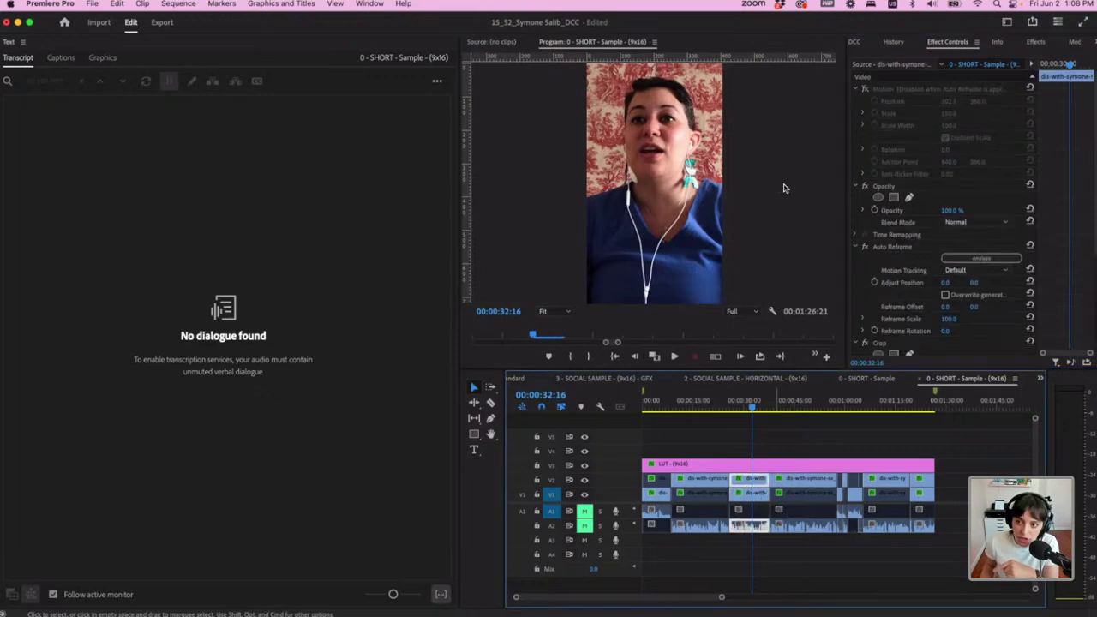
pyautogui.click(865, 246)
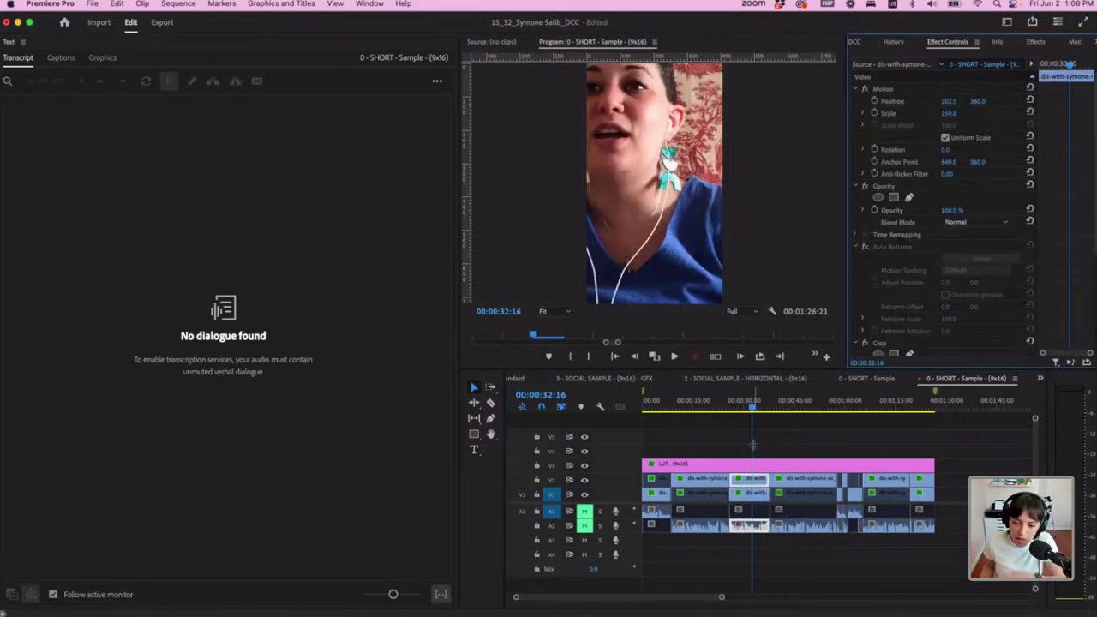
pyautogui.click(862, 247)
pyautogui.click(862, 249)
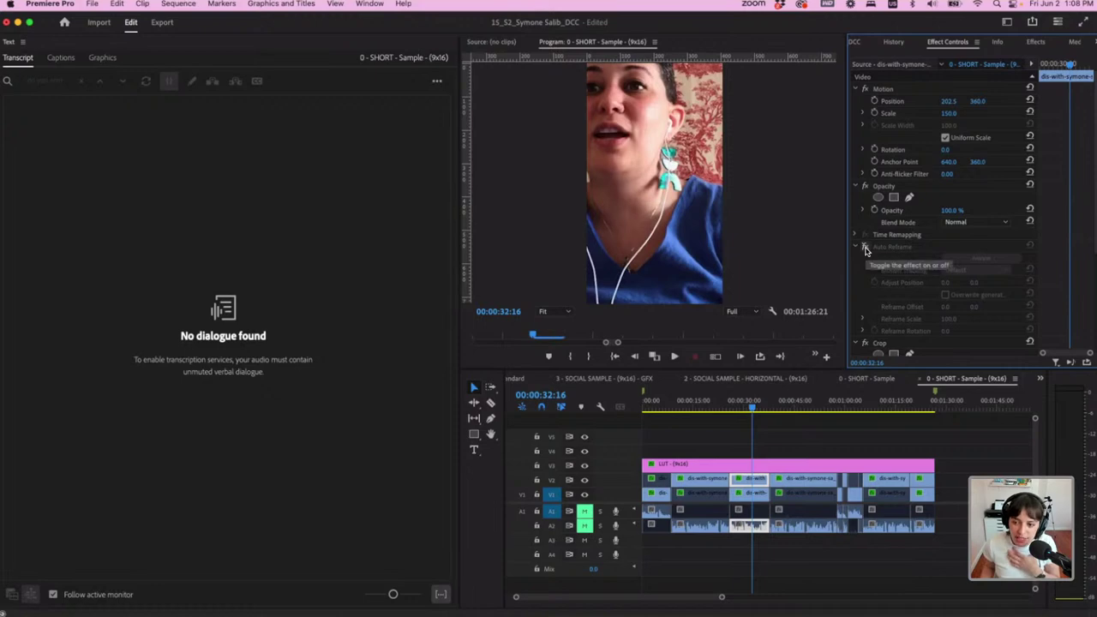
# Turn Auto Reframe back on for the V2 clip, setting Reframe Scale to 62 and Reframe Offset to -105, 151
pyautogui.click(864, 247)
pyautogui.scroll(-1, 853, 303)
pyautogui.scroll(-2, 855, 304)
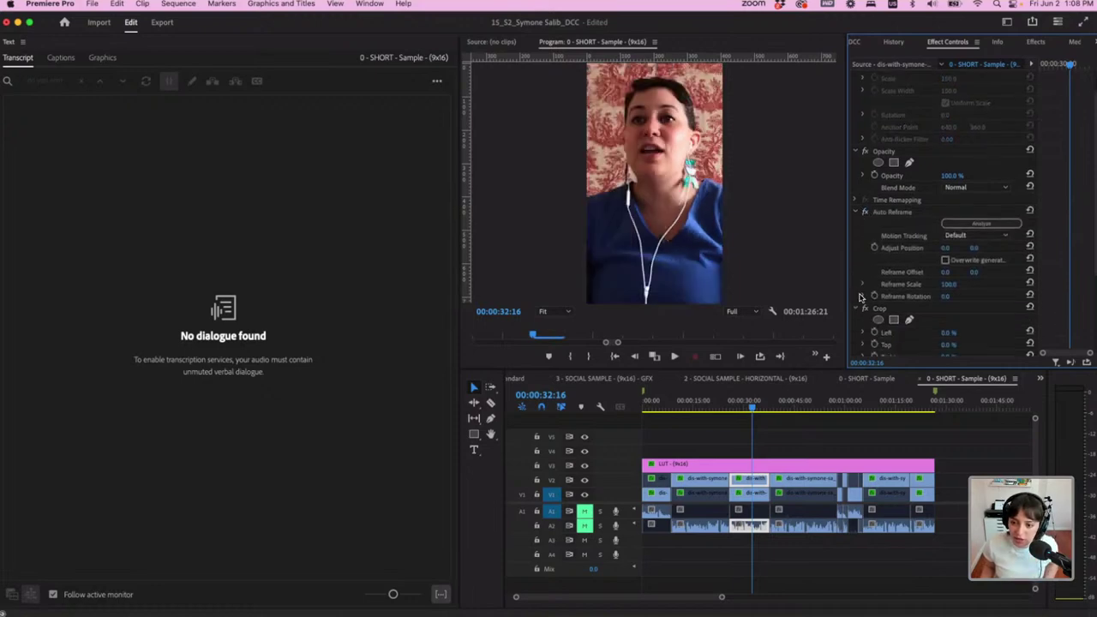
pyautogui.scroll(-2, 940, 331)
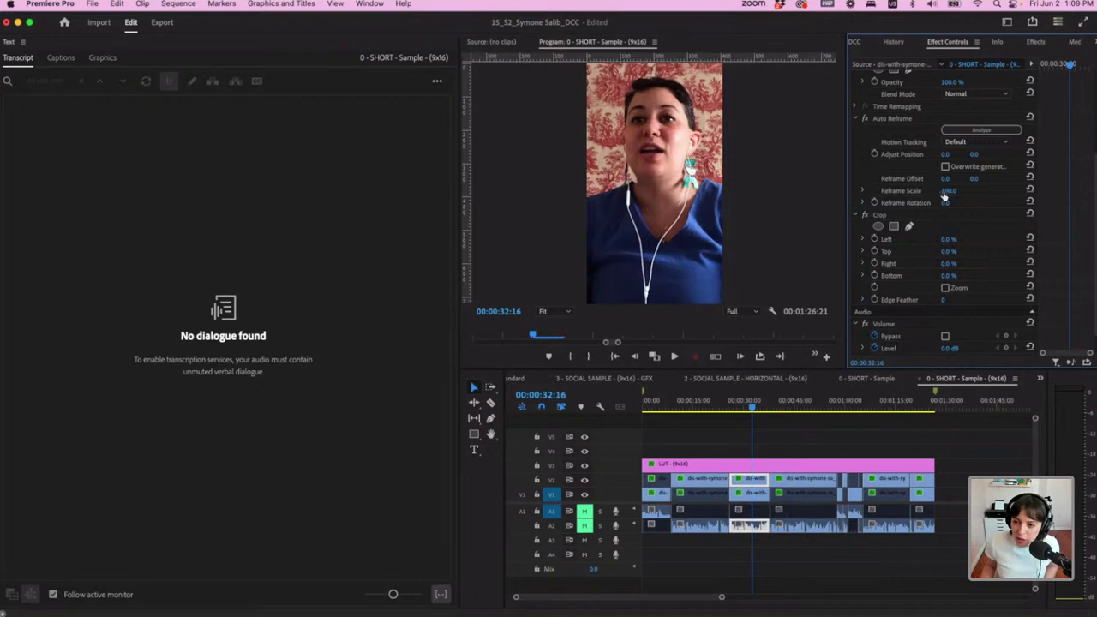
pyautogui.moveTo(948, 191); pyautogui.dragTo(920, 191)
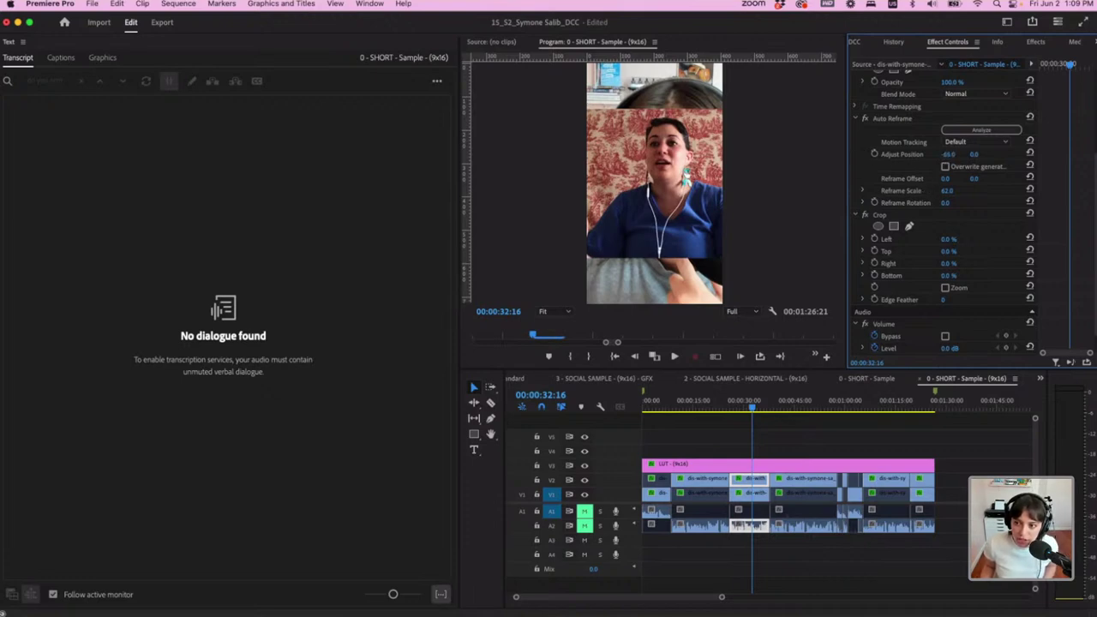
pyautogui.click(941, 178)
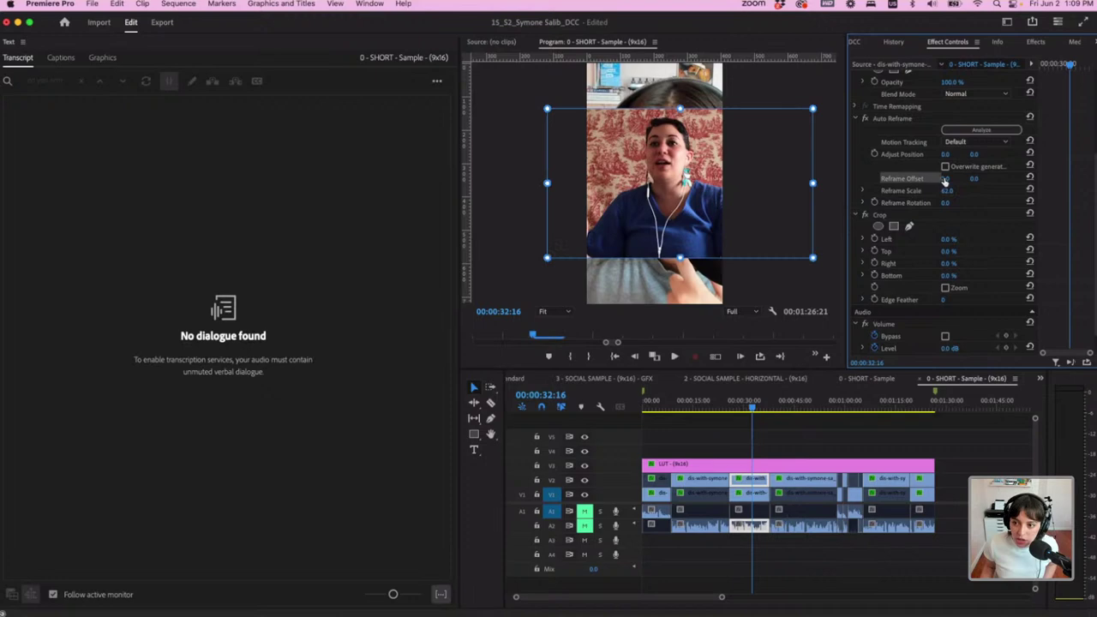
pyautogui.moveTo(946, 178); pyautogui.dragTo(982, 178)
# Turn Auto Reframe back on for the V1 clip, setting Reframe Scale to 64 and Reframe Offset to -25, -201
pyautogui.click(759, 495)
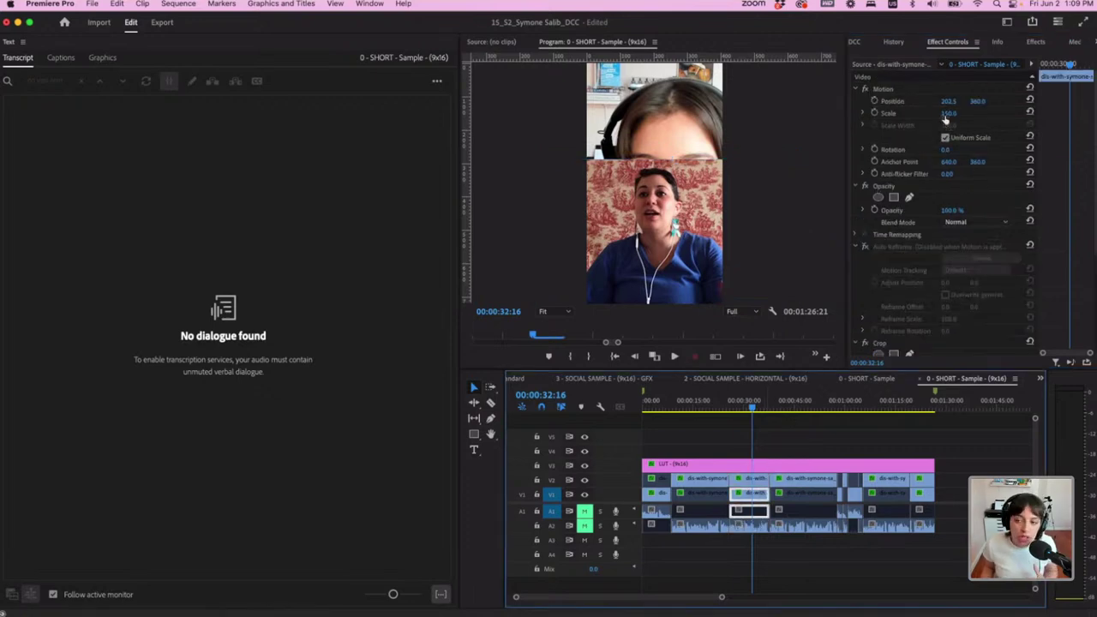
pyautogui.scroll(-3, 923, 262)
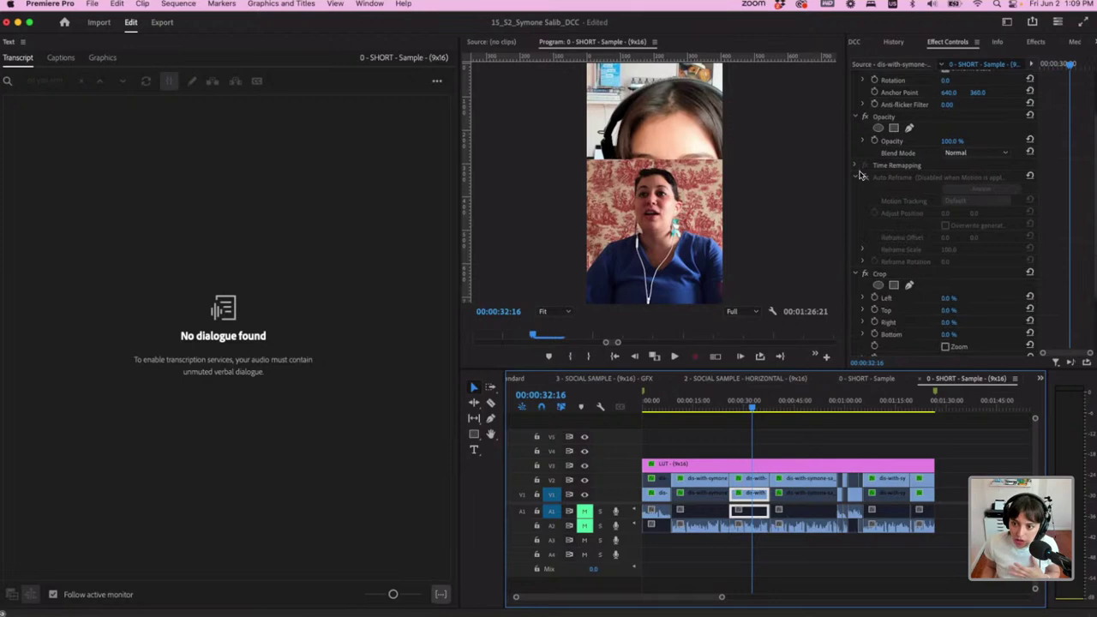
pyautogui.click(864, 177)
pyautogui.scroll(-2, 951, 149)
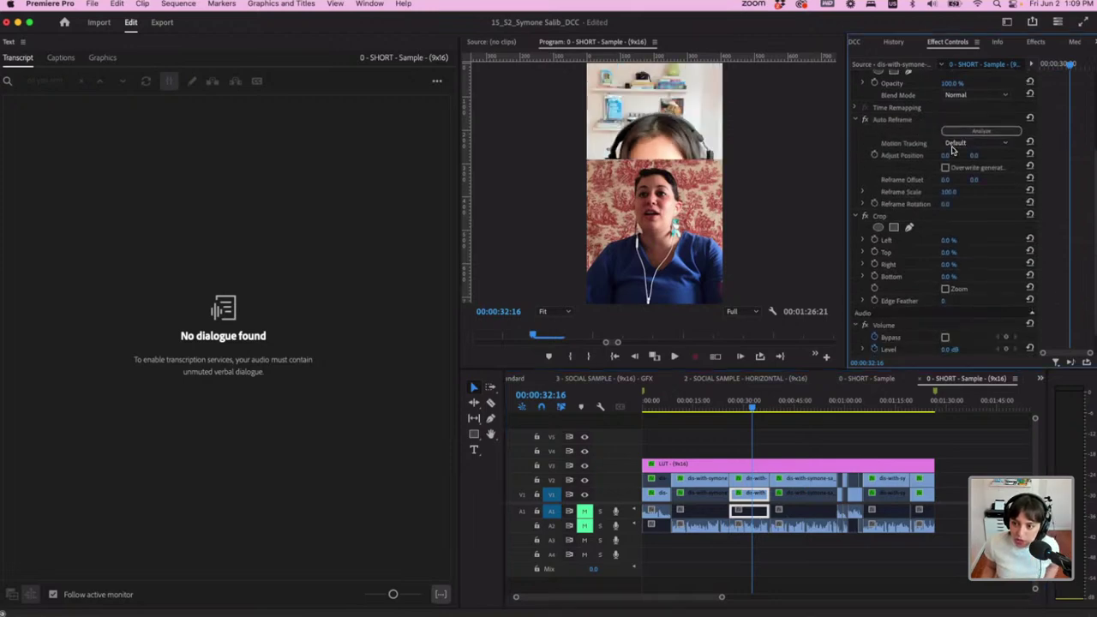
pyautogui.moveTo(948, 191); pyautogui.dragTo(922, 179)
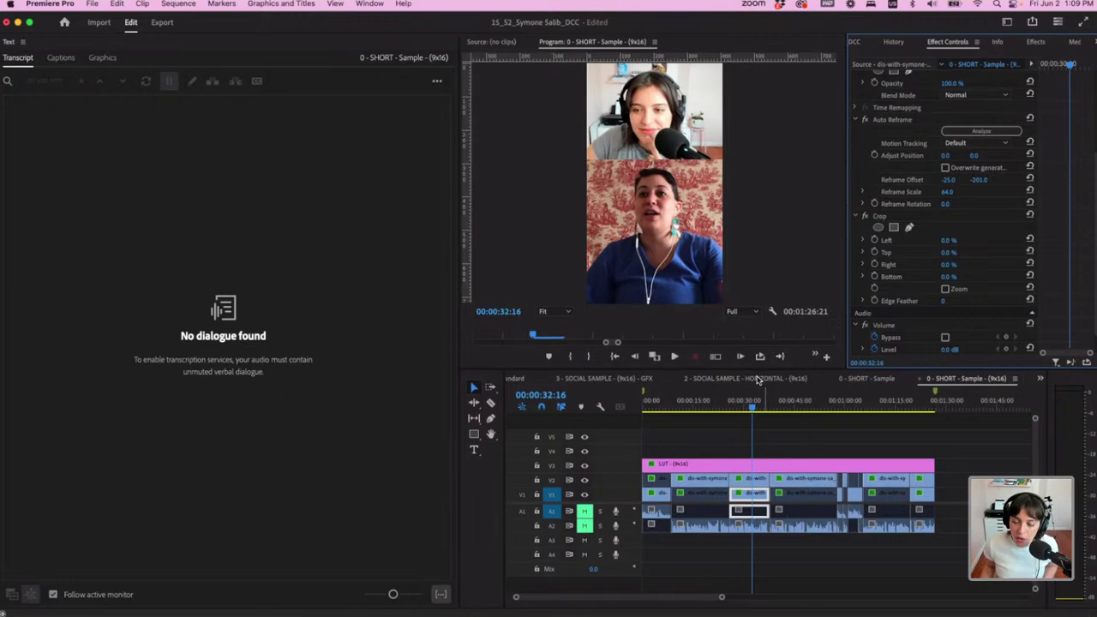
# Show the guides and crop the top of the V2 clip at 00:00:32:16 down to the horizontal centre guide
pyautogui.click(767, 196)
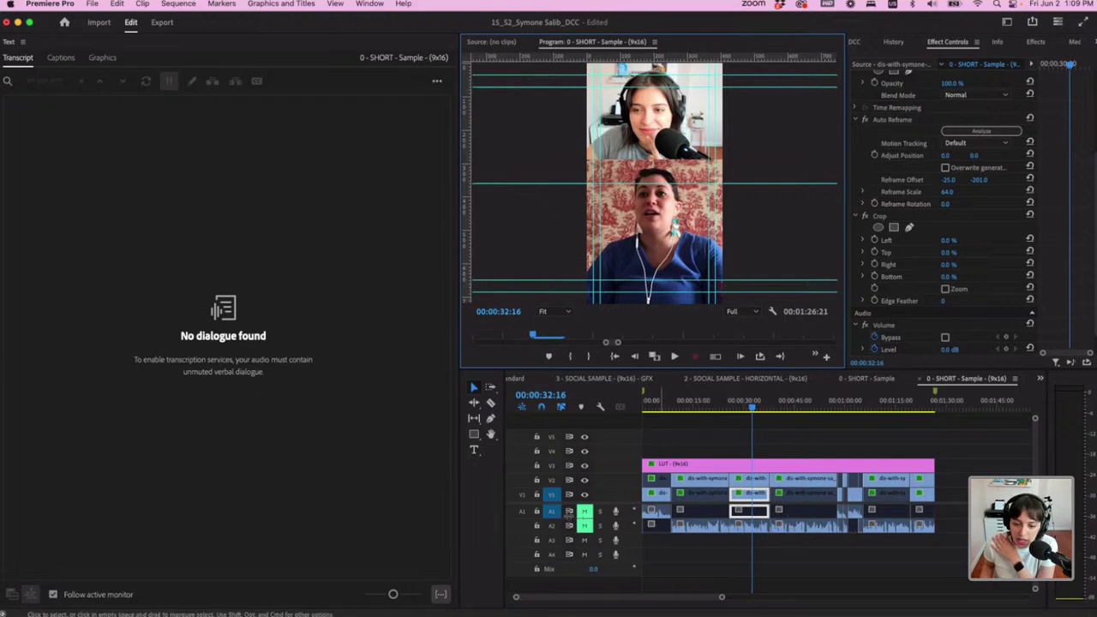
pyautogui.click(585, 495)
pyautogui.click(584, 495)
pyautogui.click(750, 478)
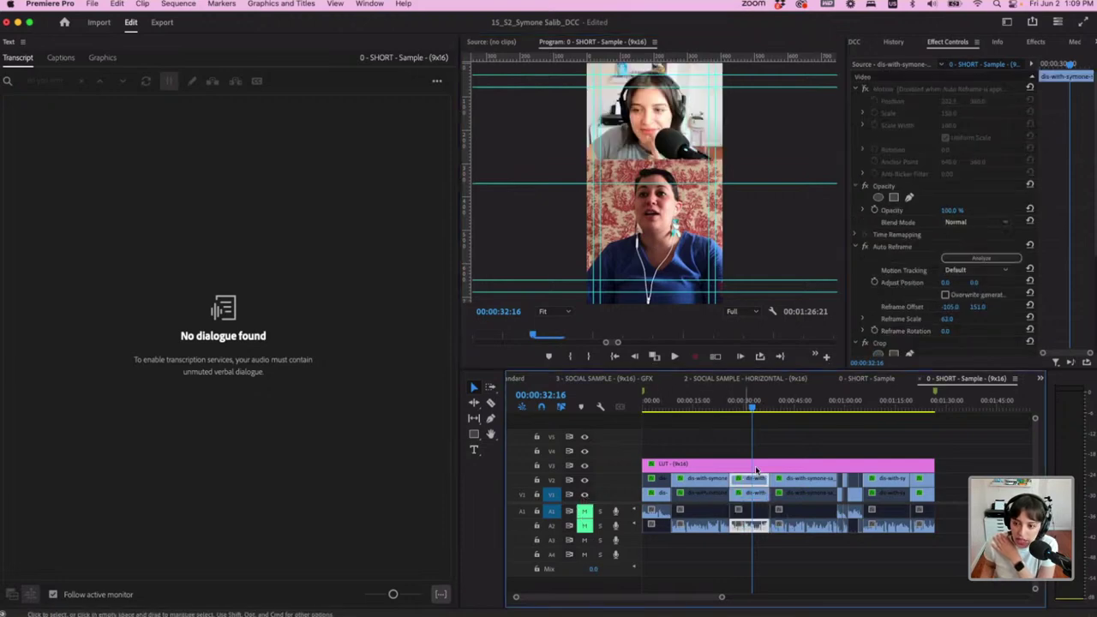
pyautogui.scroll(-1, 912, 272)
pyautogui.scroll(-1, 989, 280)
pyautogui.moveTo(977, 260); pyautogui.dragTo(1039, 259)
pyautogui.click(754, 230)
# Switch to the Vertical workspace and play from 00:00:21:01 into the two-speaker section to check the framing change
pyautogui.click(1007, 22)
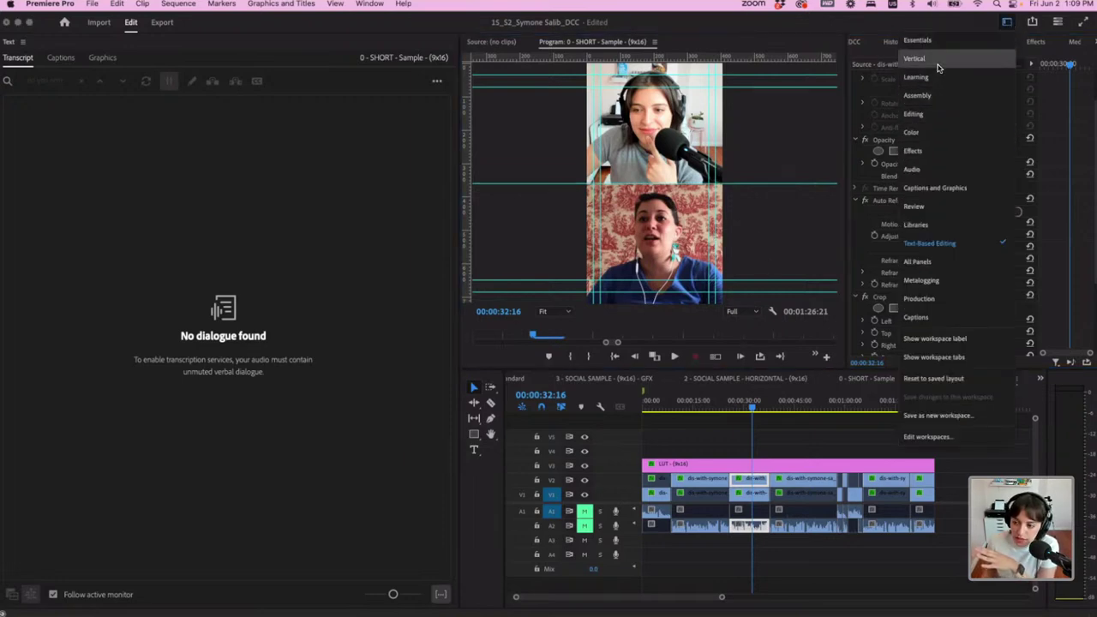
pyautogui.click(937, 62)
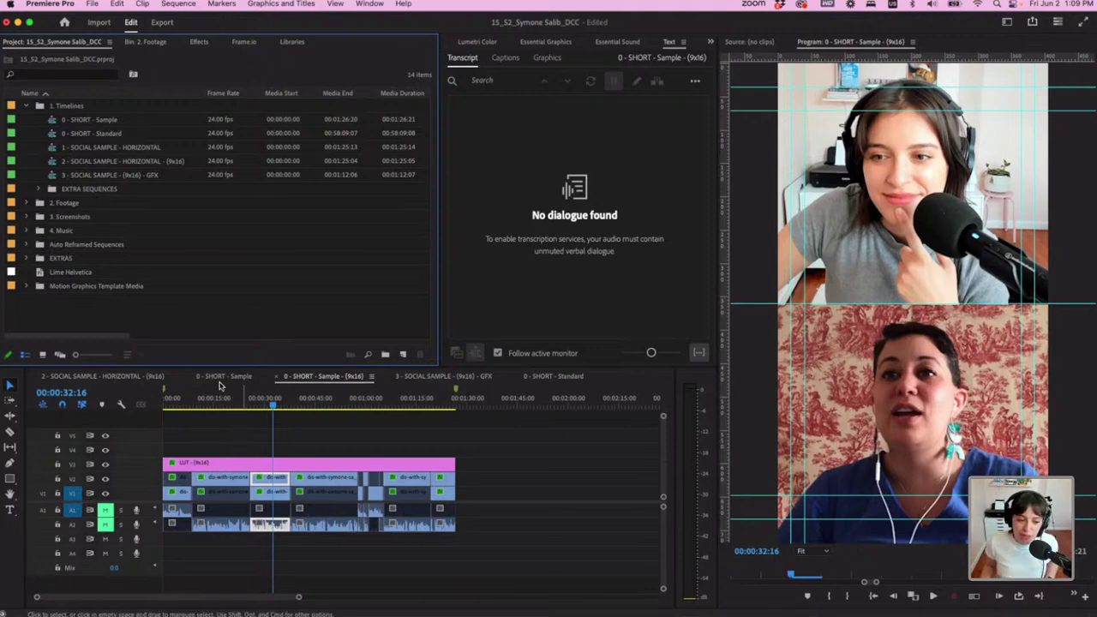
pyautogui.click(235, 406)
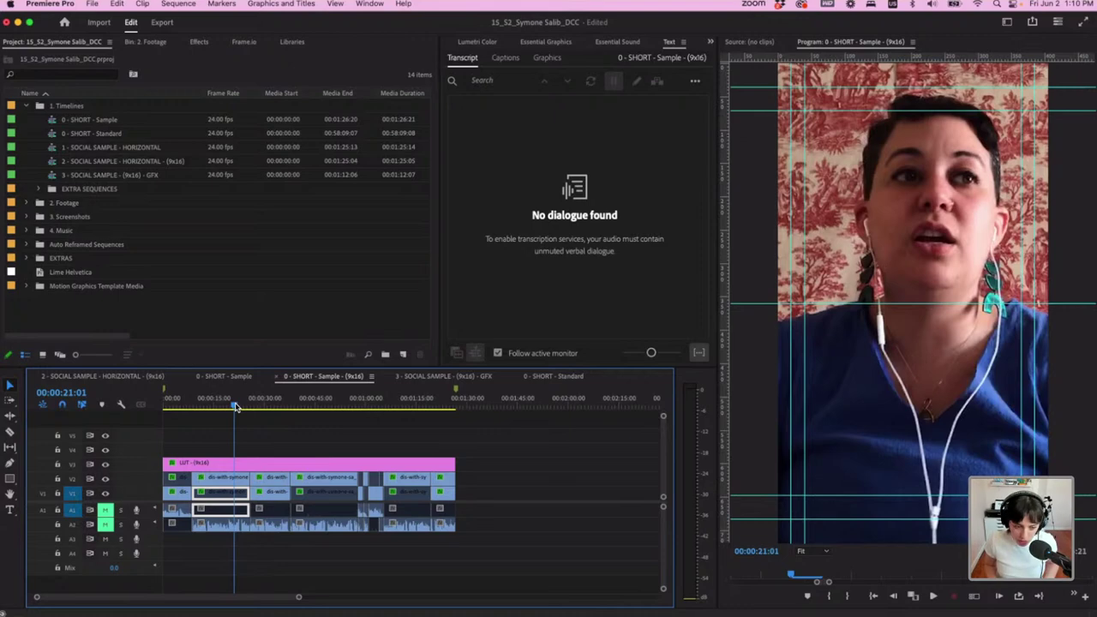
pyautogui.press('space')
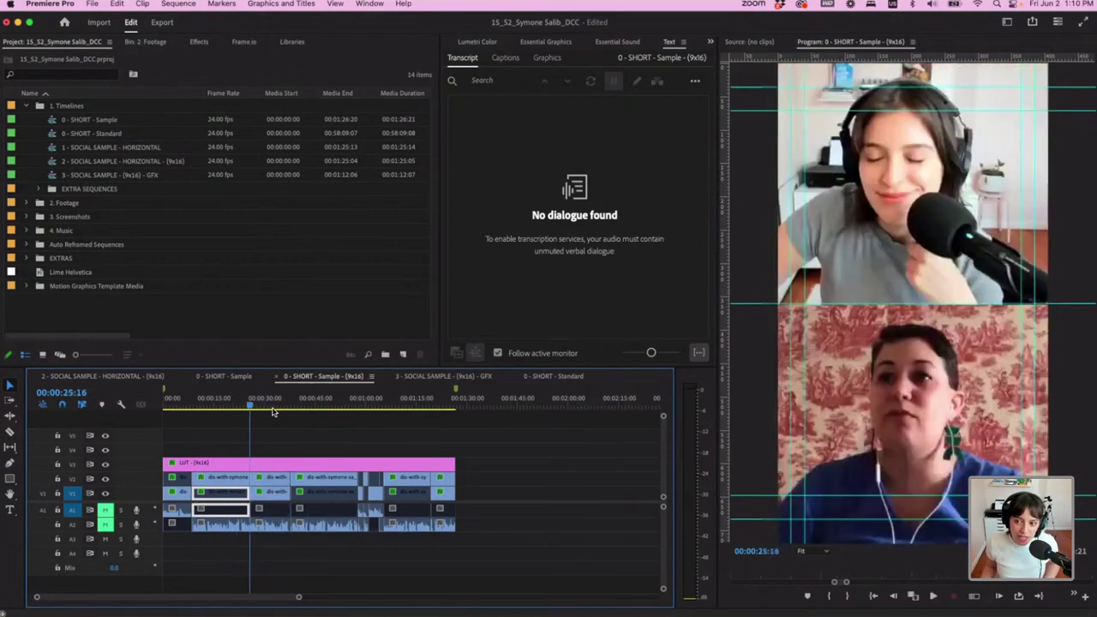
pyautogui.moveTo(302, 411); pyautogui.dragTo(275, 414)
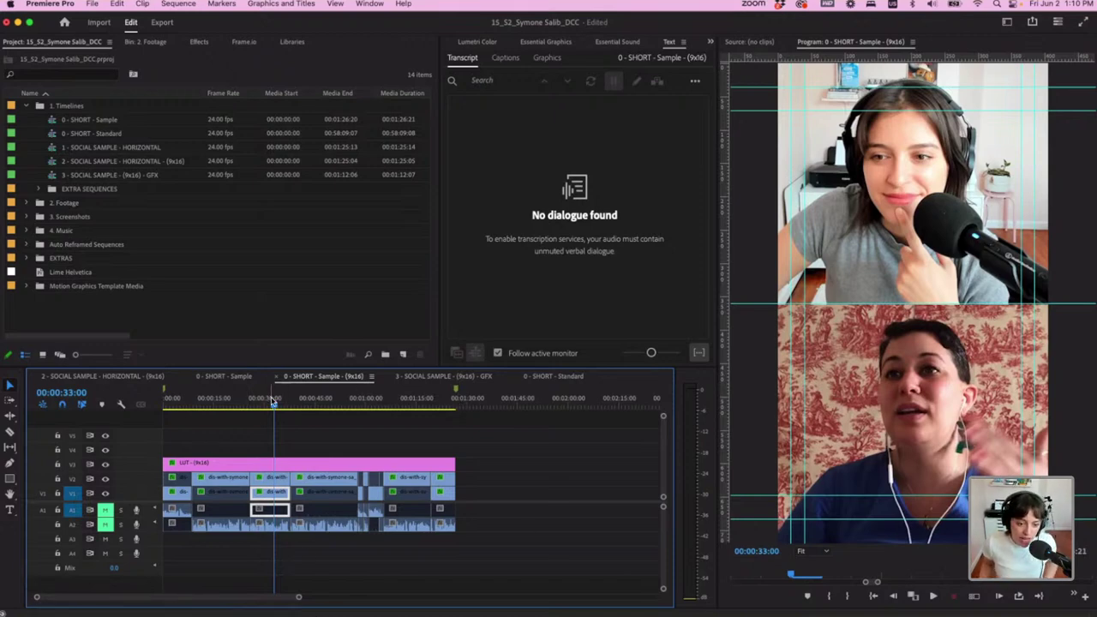
# Go to the closing two-speaker section at 00:01:22:15 and remove the Auto Reframe effect from its V1 and V2 clips
pyautogui.click(442, 408)
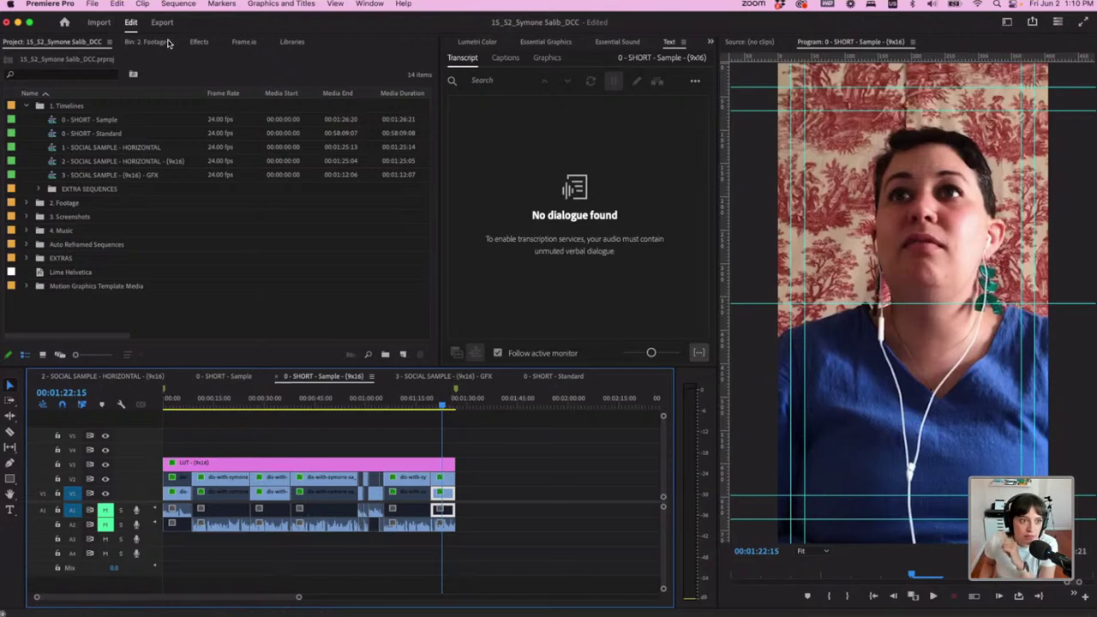
pyautogui.click(197, 42)
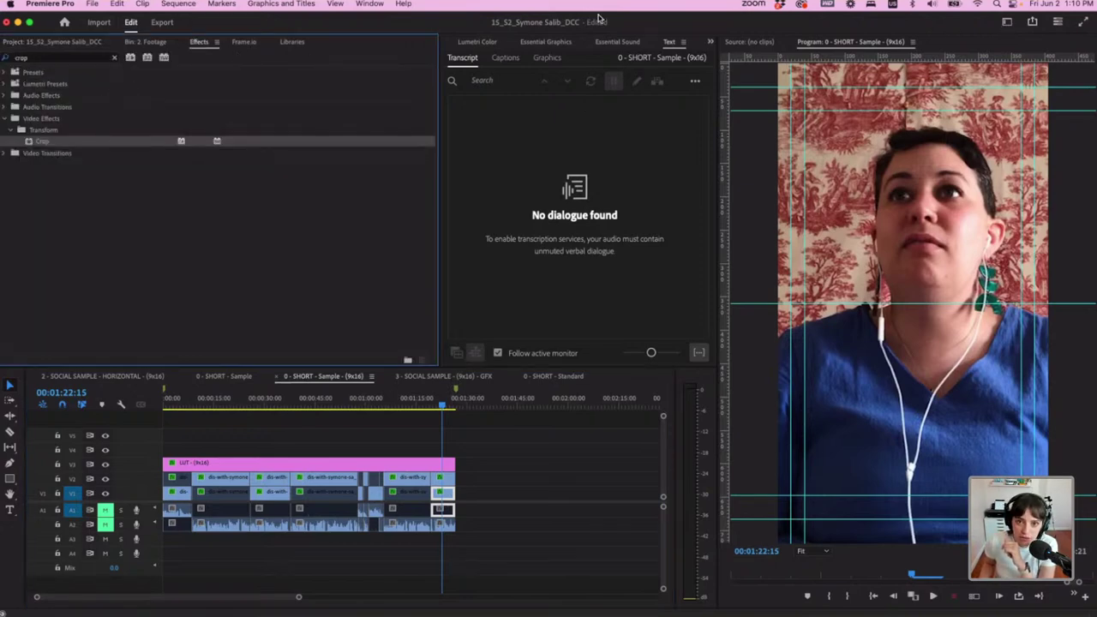
pyautogui.click(711, 42)
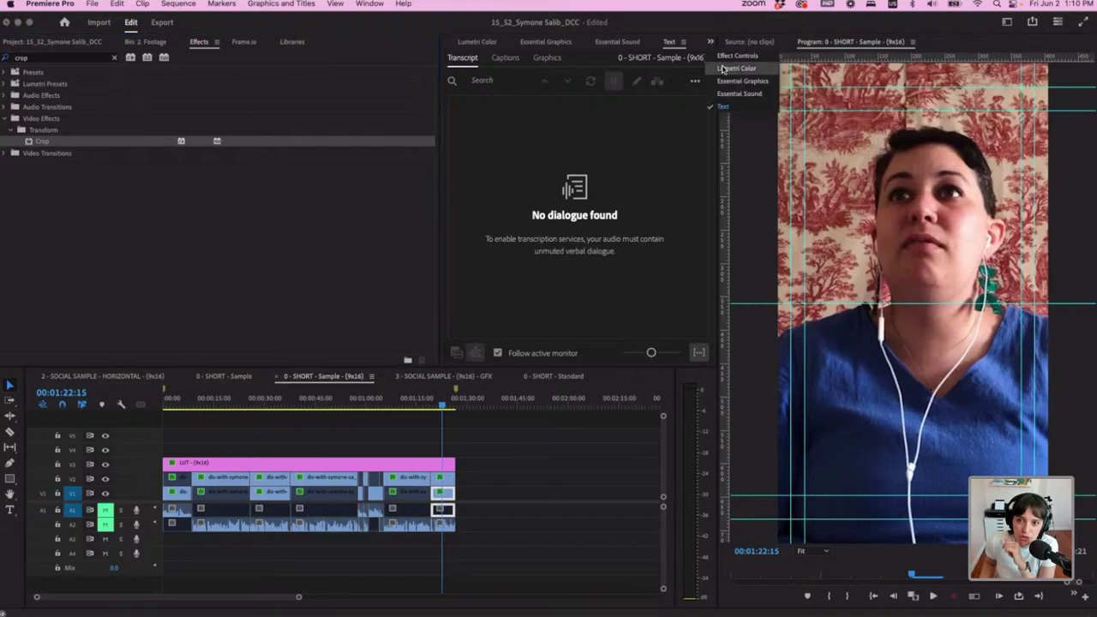
pyautogui.click(735, 55)
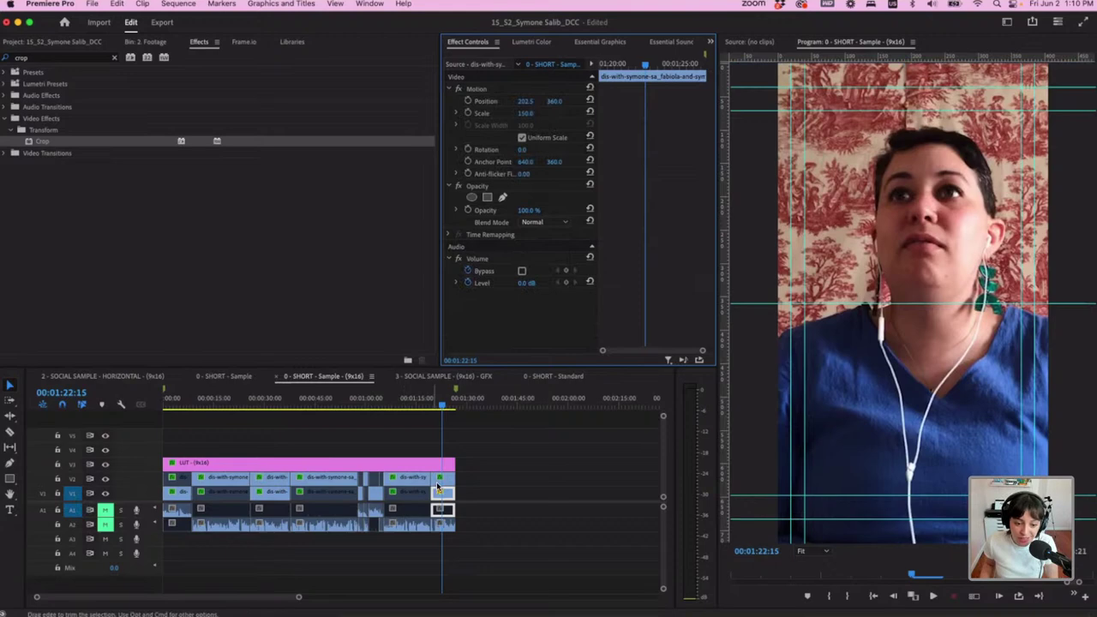
pyautogui.click(481, 247)
pyautogui.press('Delete')
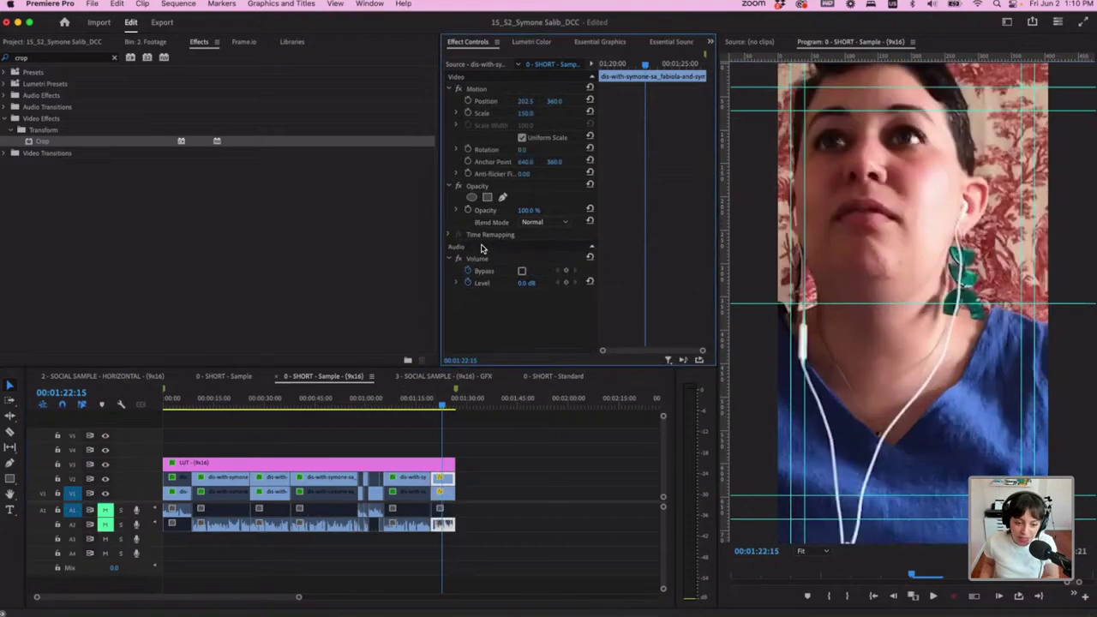
# Set the scale of both the V2 and V1 clips at 00:01:22:15 to 50
pyautogui.click(531, 112)
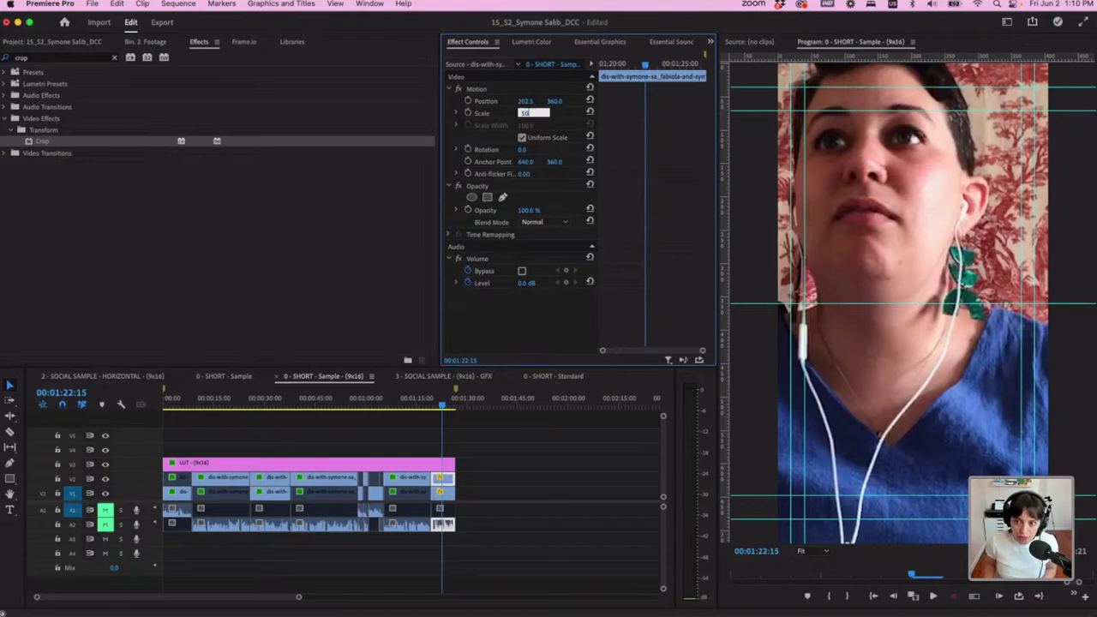
pyautogui.press('Return')
pyautogui.click(442, 495)
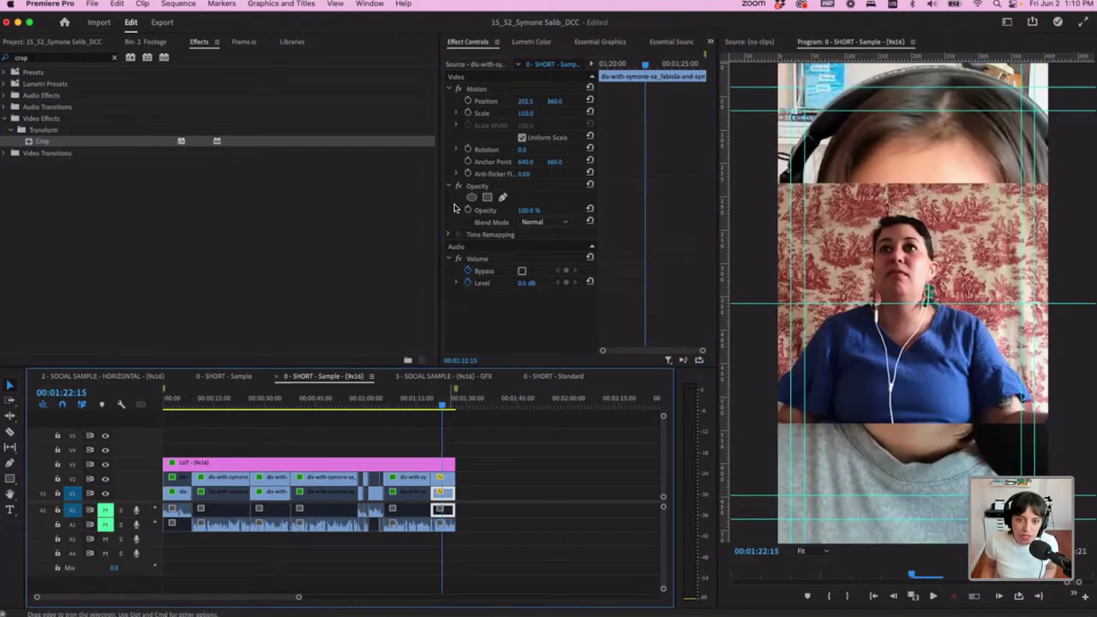
pyautogui.click(531, 111)
pyautogui.write('5')
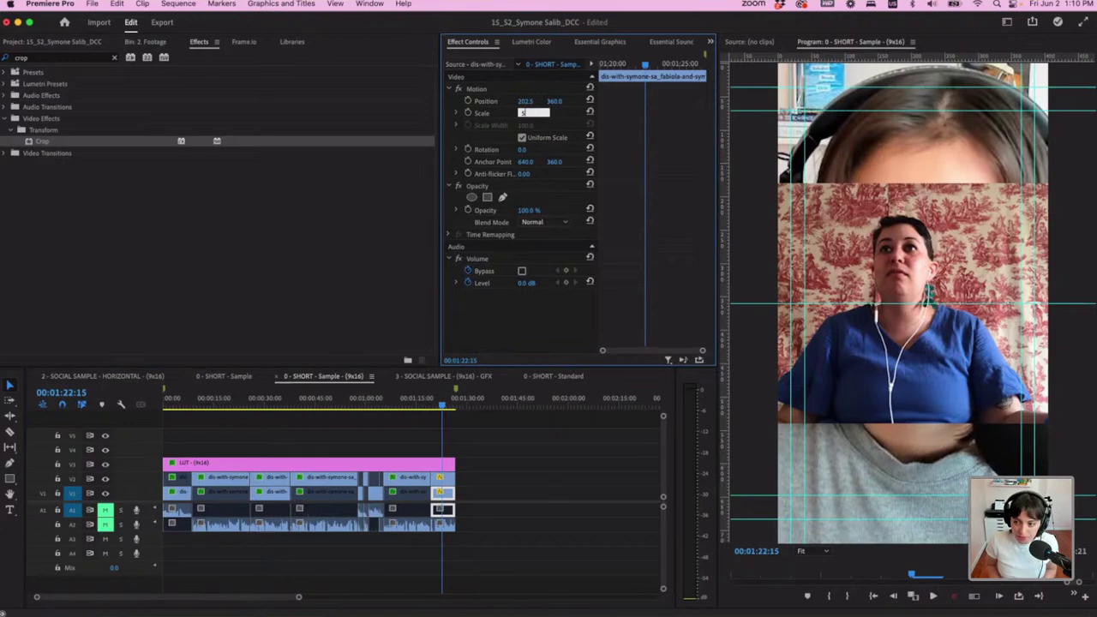
pyautogui.write('0')
pyautogui.press('Return')
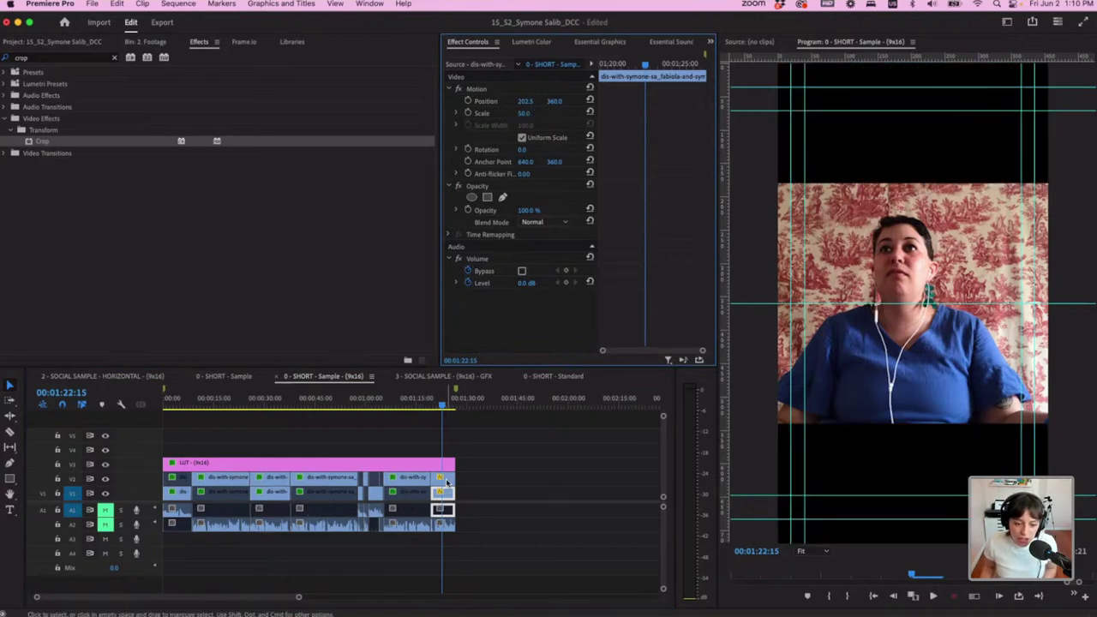
# Stack the two speakers at 00:01:22:15 by setting the vertical position to 539 on the V2 clip and 179 on the V1 clip
pyautogui.click(445, 482)
pyautogui.moveTo(553, 101); pyautogui.dragTo(689, 101)
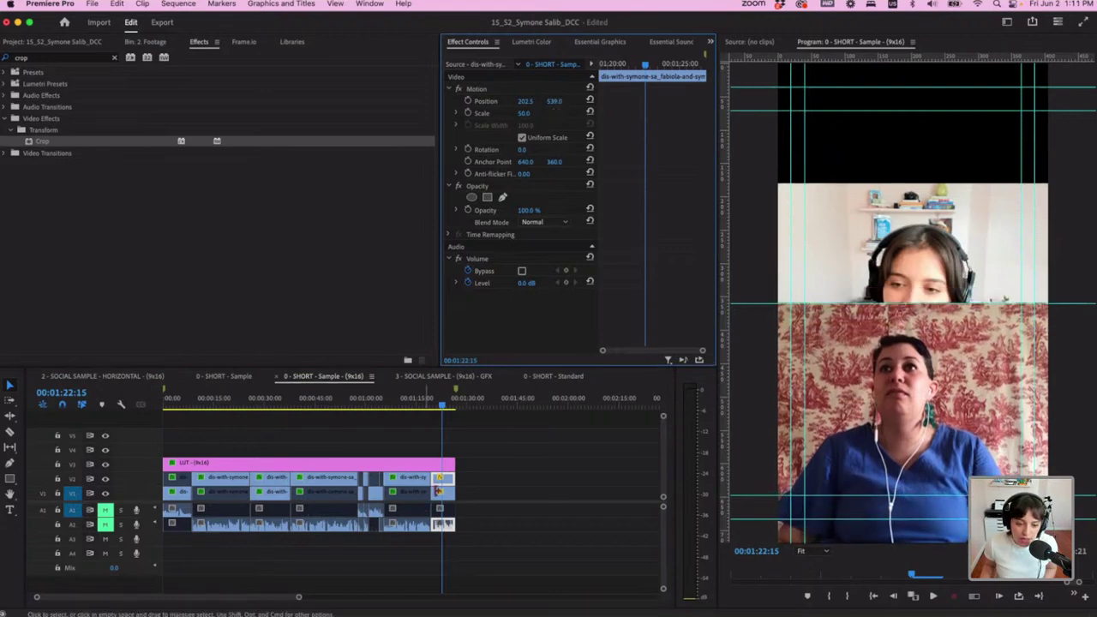
pyautogui.click(445, 493)
pyautogui.moveTo(548, 101); pyautogui.dragTo(395, 101)
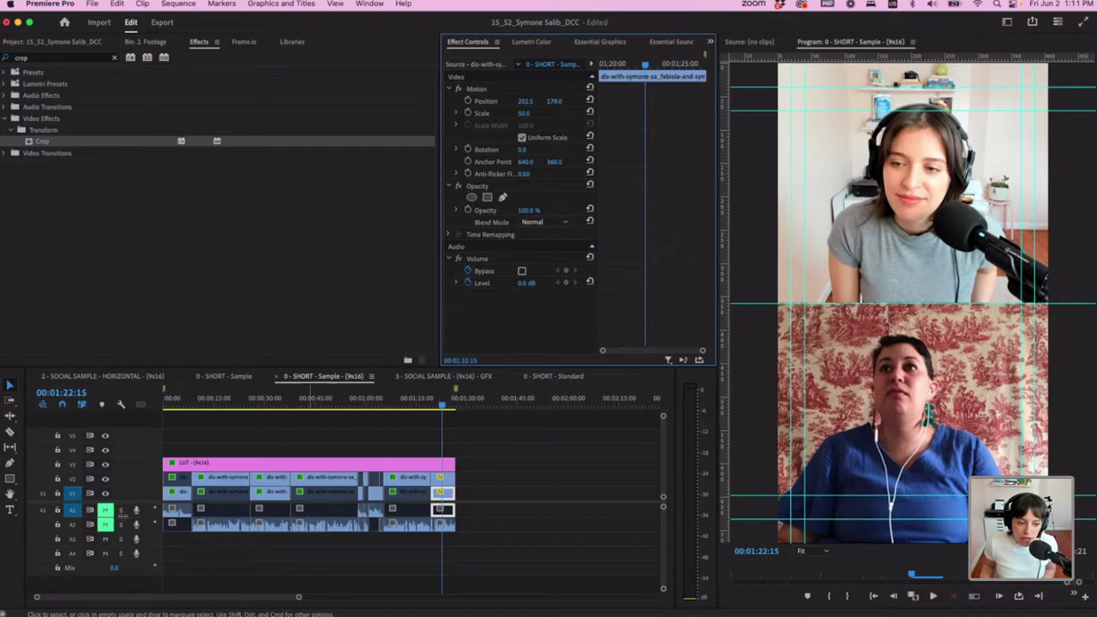
# Toggle V1's visibility, try a scale of about 56 on its clip at 00:01:22:15, and undo the scale change
pyautogui.click(106, 493)
pyautogui.click(106, 494)
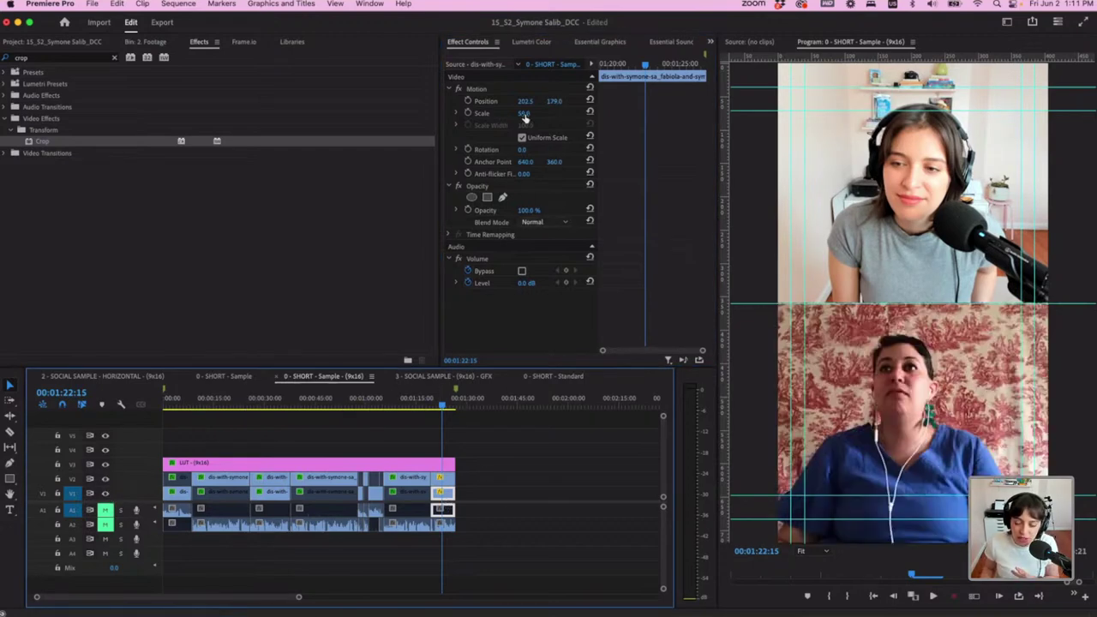
pyautogui.moveTo(524, 113); pyautogui.dragTo(533, 113)
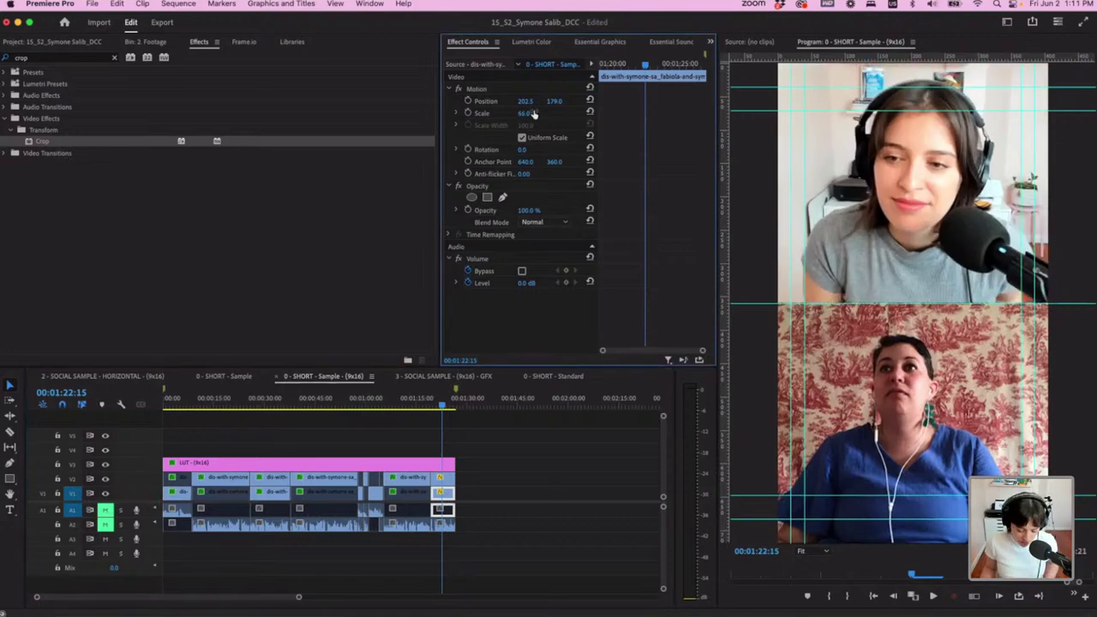
pyautogui.press('super+z')
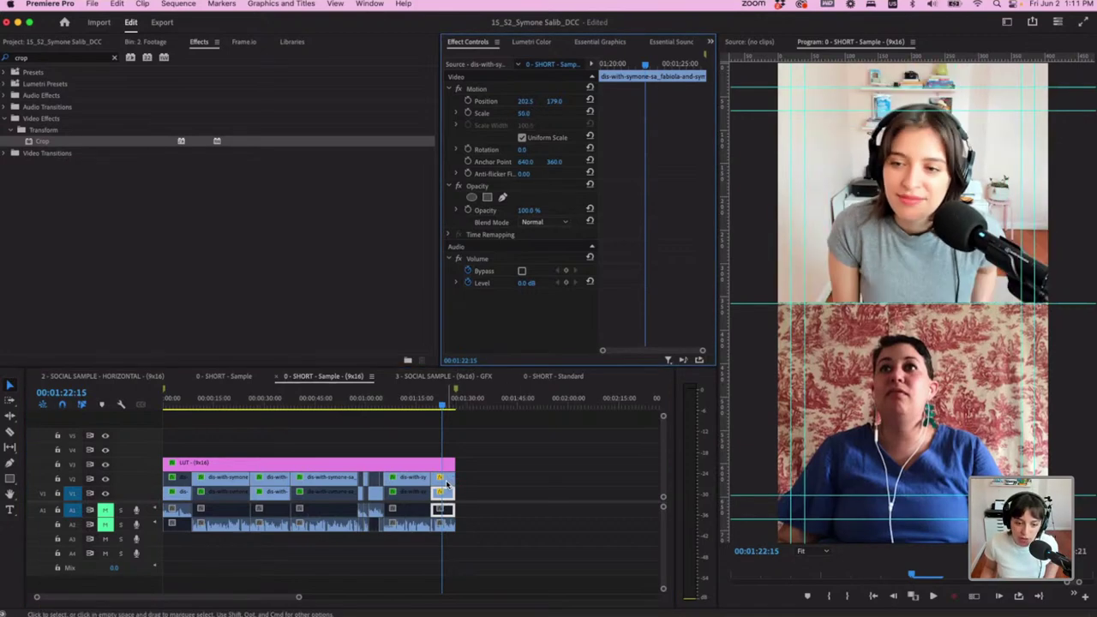
# Scale the V2 clip at 00:01:22:15 to 62, apply the Crop effect with Top at 9%, and check the framing at 00:01:24:16
pyautogui.click(447, 482)
pyautogui.moveTo(528, 120); pyautogui.dragTo(536, 120)
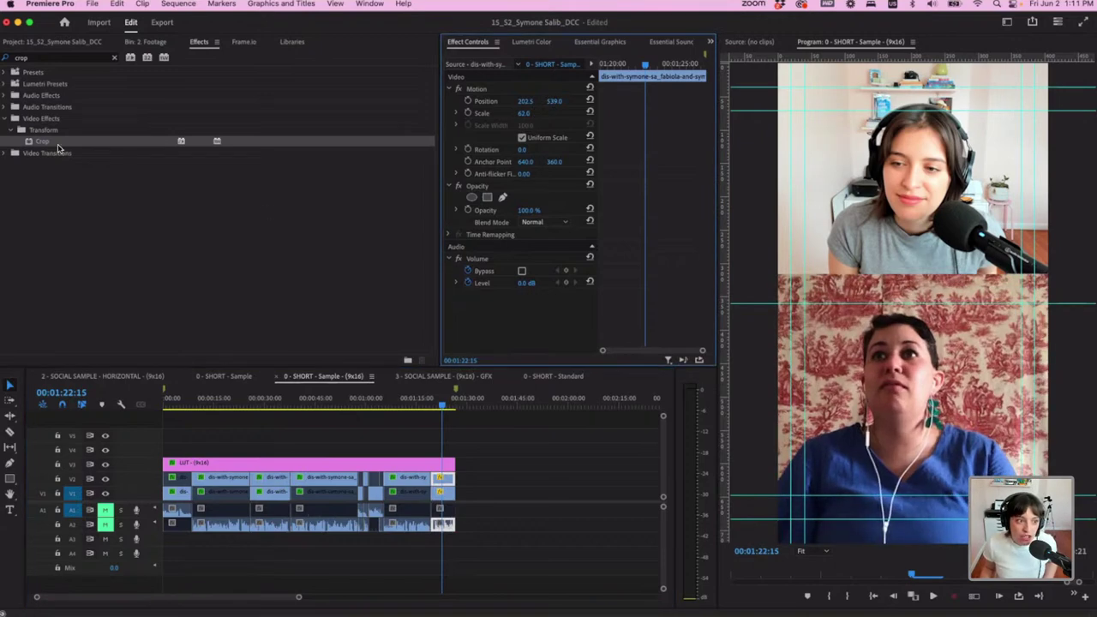
pyautogui.moveTo(29, 143); pyautogui.dragTo(443, 482)
pyautogui.click(494, 292)
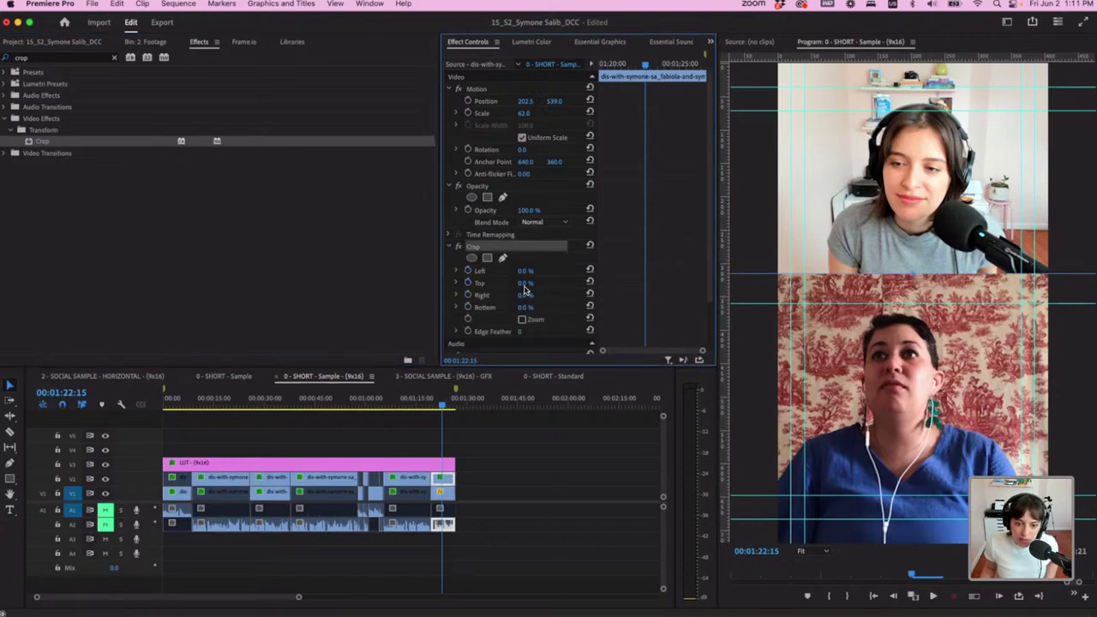
pyautogui.moveTo(525, 283); pyautogui.dragTo(532, 284)
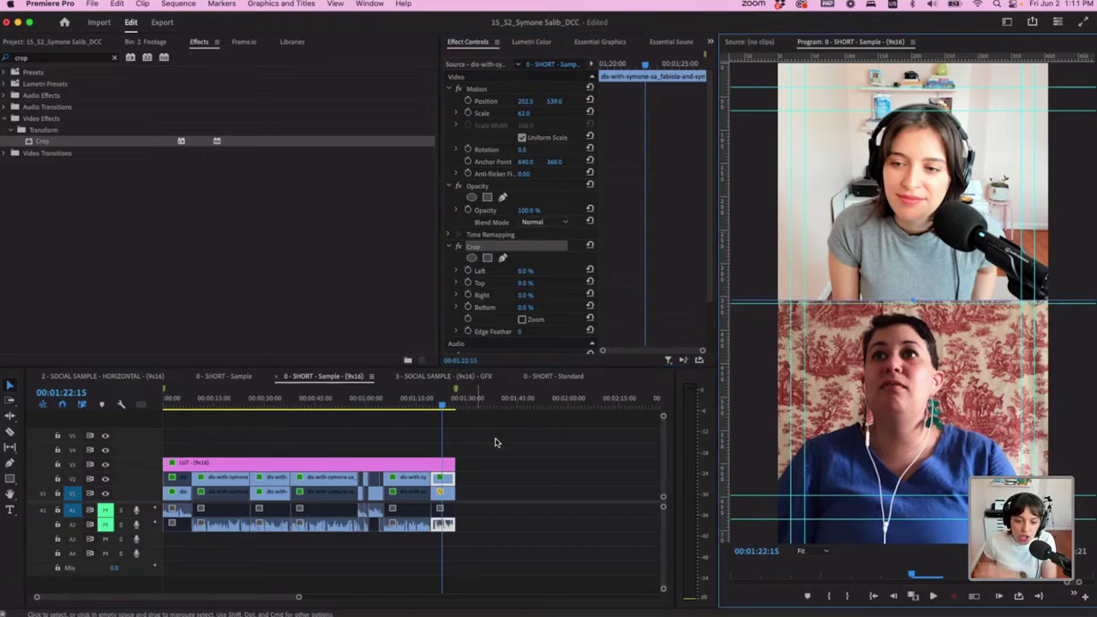
pyautogui.click(478, 402)
pyautogui.click(451, 408)
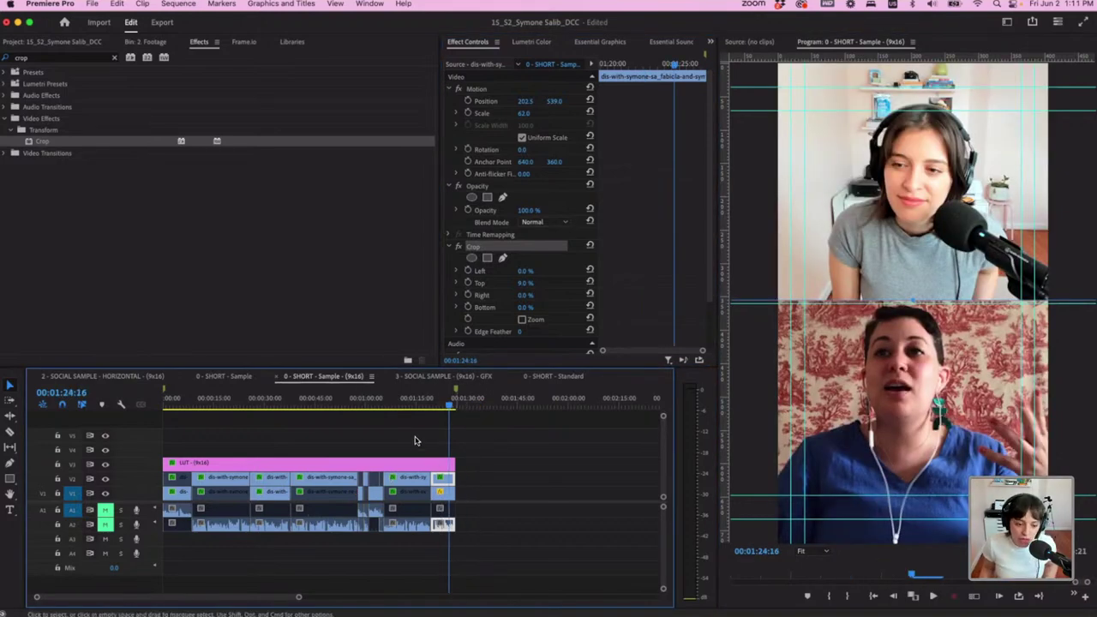
# Remove the Auto Reframe effect from the V1 clip at 00:00:29:14 and select the V2 clip above it
pyautogui.click(271, 490)
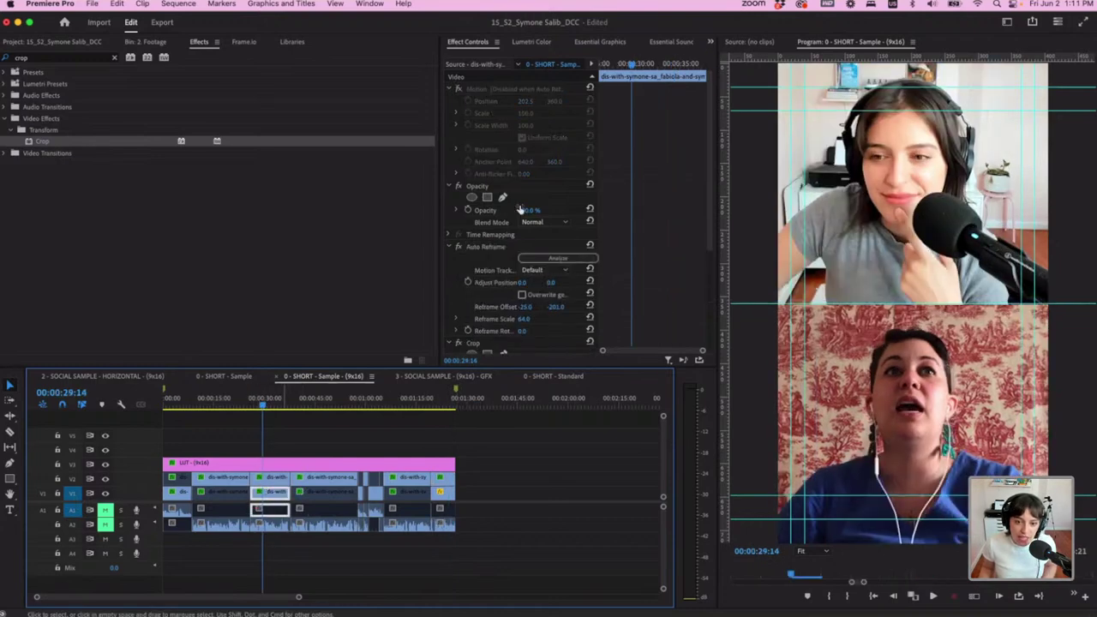
pyautogui.click(497, 245)
pyautogui.press('Delete')
pyautogui.click(271, 477)
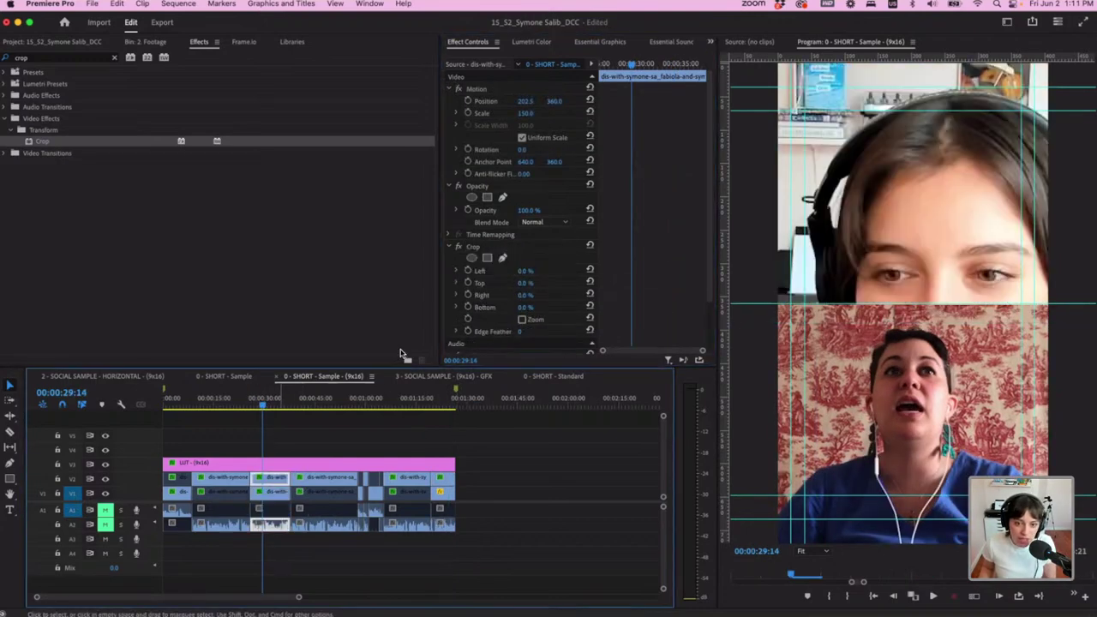
# Clear the existing reframe from the V2 clip at 00:00:29:14 and paste the last V2 clip's Motion and Crop attributes onto it
pyautogui.click(498, 246)
pyautogui.press('Delete')
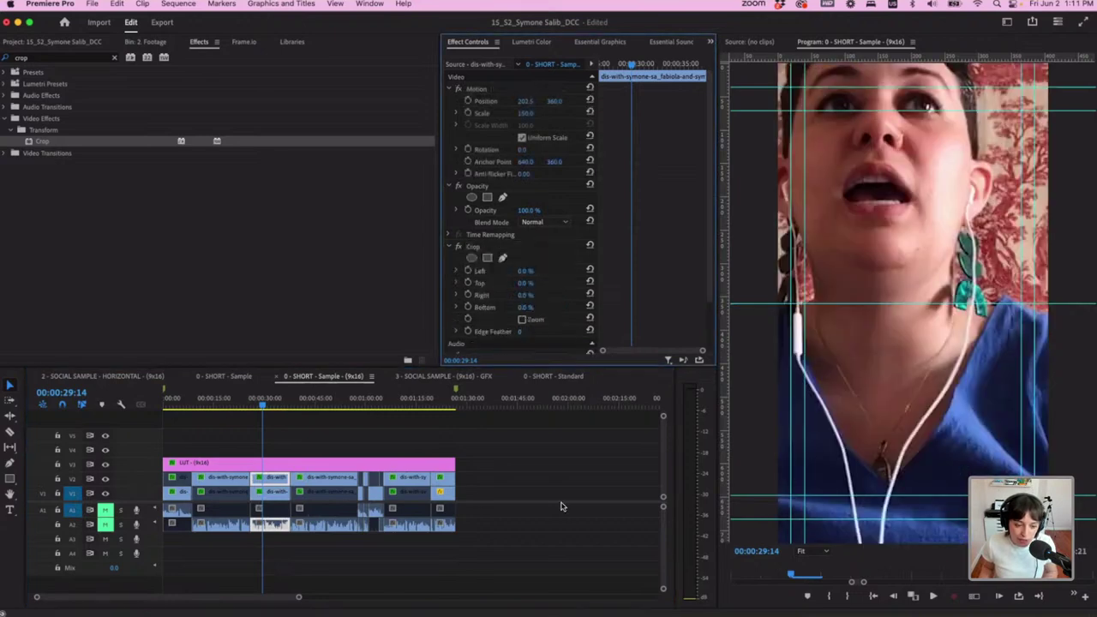
pyautogui.click(448, 480)
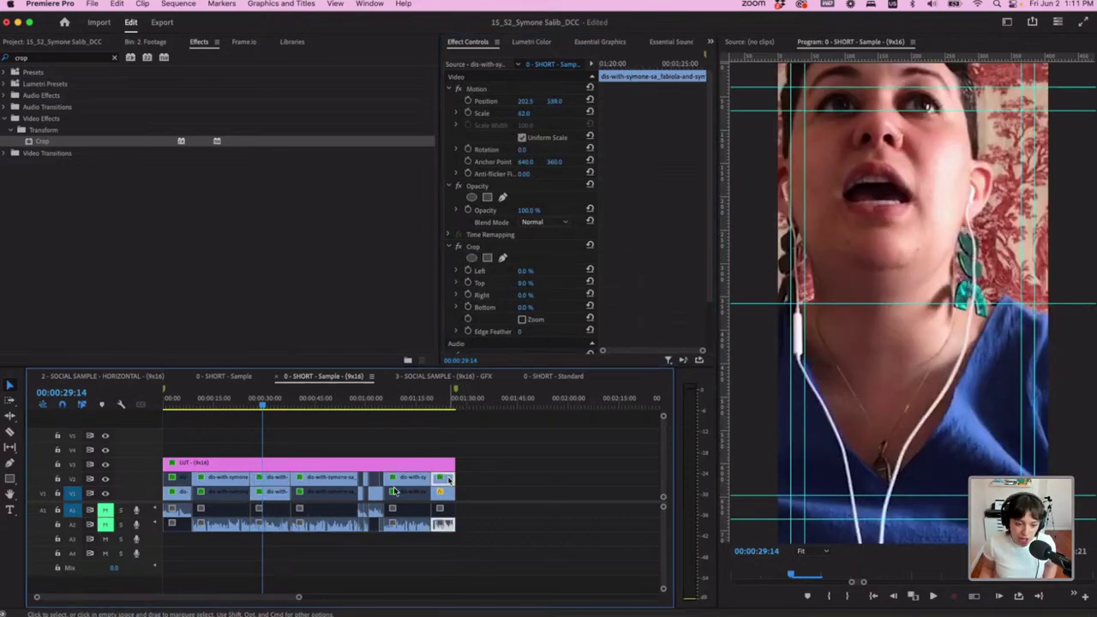
pyautogui.click(275, 481)
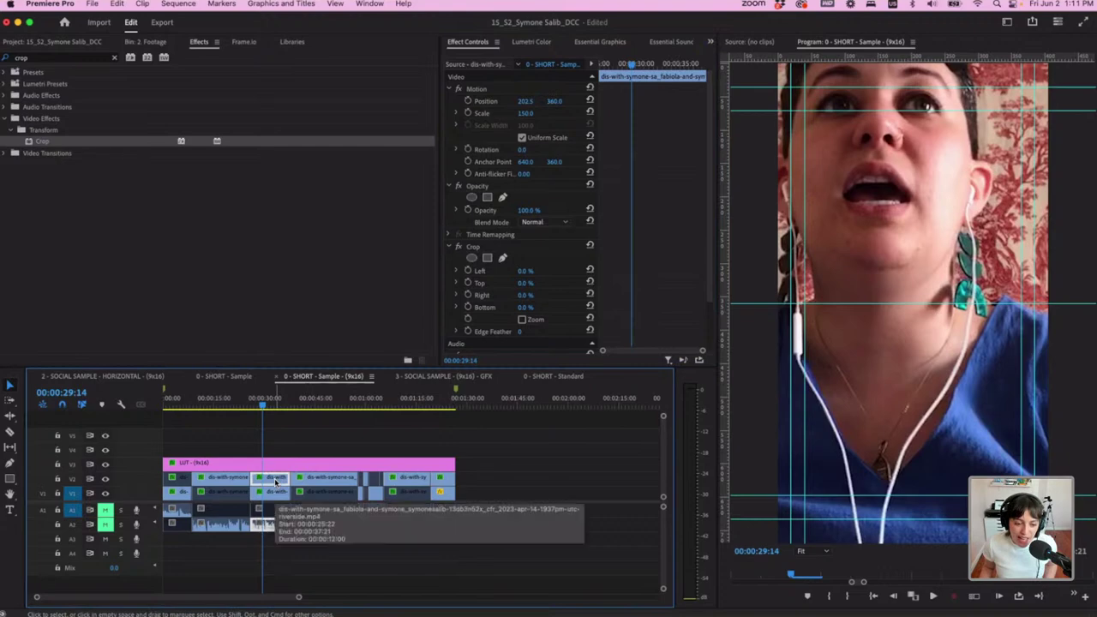
pyautogui.rightClick(275, 480)
pyautogui.click(296, 517)
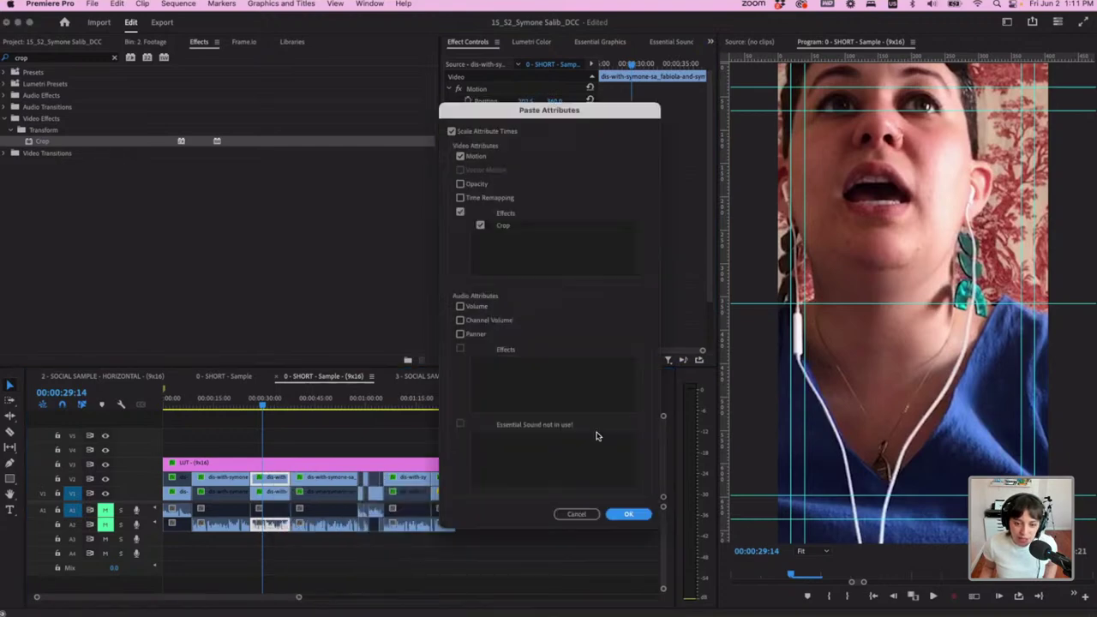
pyautogui.click(628, 513)
# Copy the last V1 clip's Motion attributes onto the V1 clip at 00:00:29:14 and check the stacked frame at 00:00:29:22
pyautogui.click(443, 494)
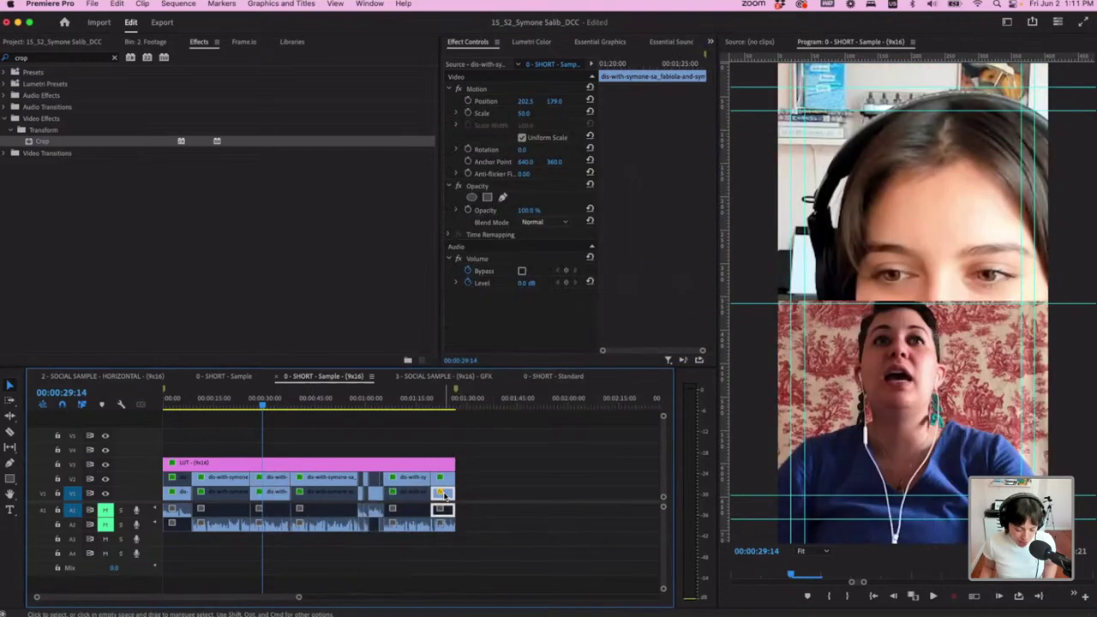
pyautogui.click(275, 492)
pyautogui.rightClick(276, 497)
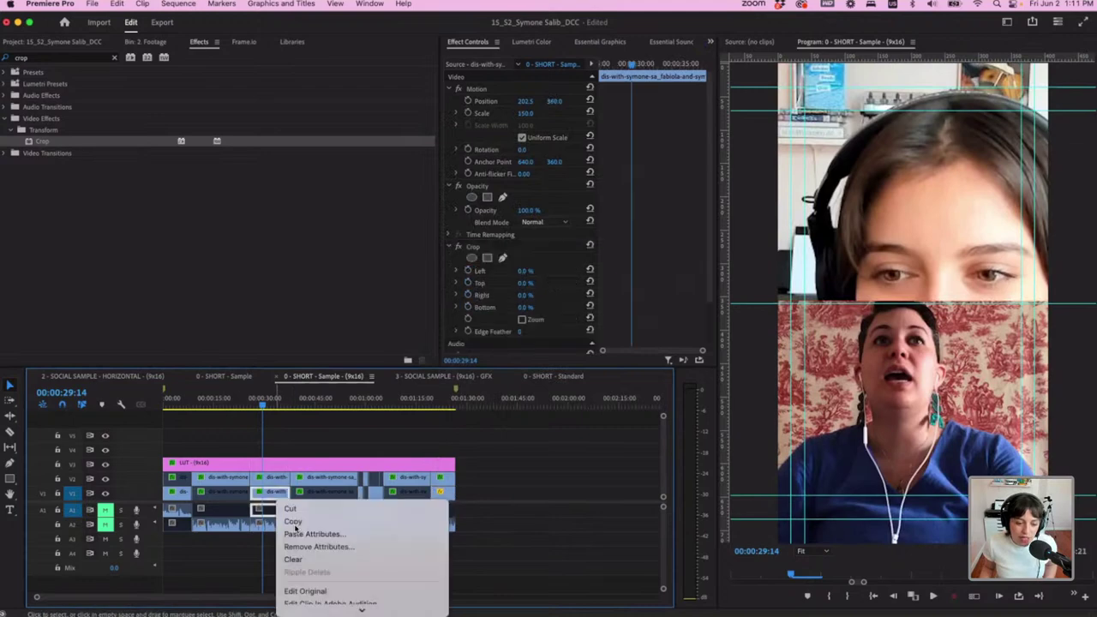
pyautogui.click(301, 533)
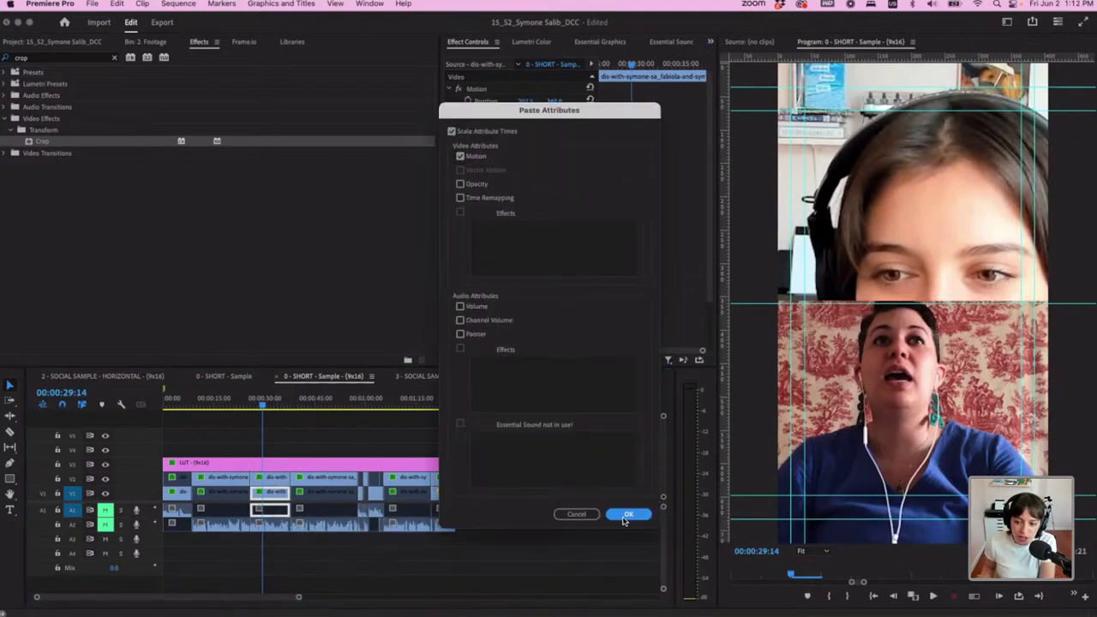
pyautogui.click(628, 513)
pyautogui.moveTo(280, 403)
pyautogui.mouseDown()
pyautogui.moveTo(254, 403)
pyautogui.moveTo(266, 408)
pyautogui.mouseUp()
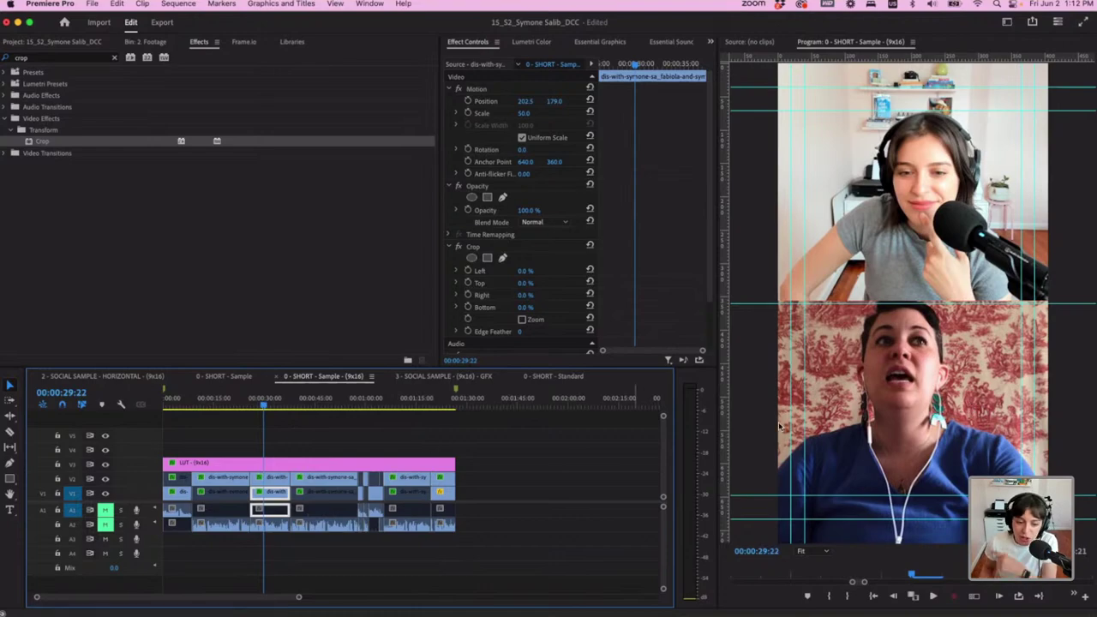
# Compare the stacked framing at 00:00:33:04 with the closing section at 00:01:24:12
pyautogui.click(443, 402)
pyautogui.moveTo(443, 403); pyautogui.dragTo(274, 404)
pyautogui.scroll(-3, 538, 240)
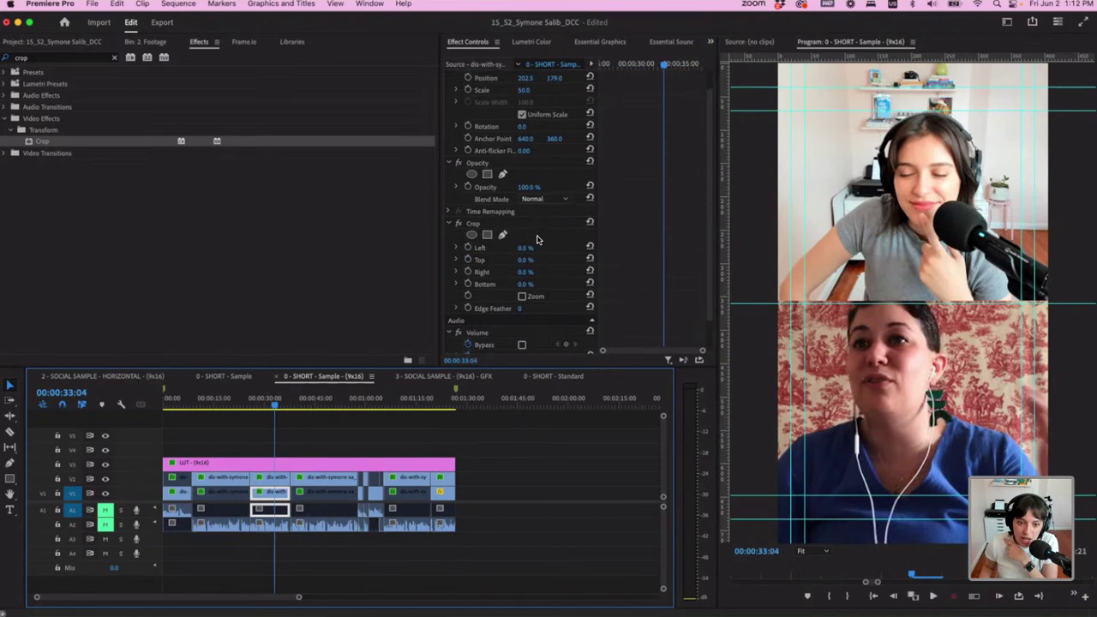
pyautogui.scroll(3, 538, 240)
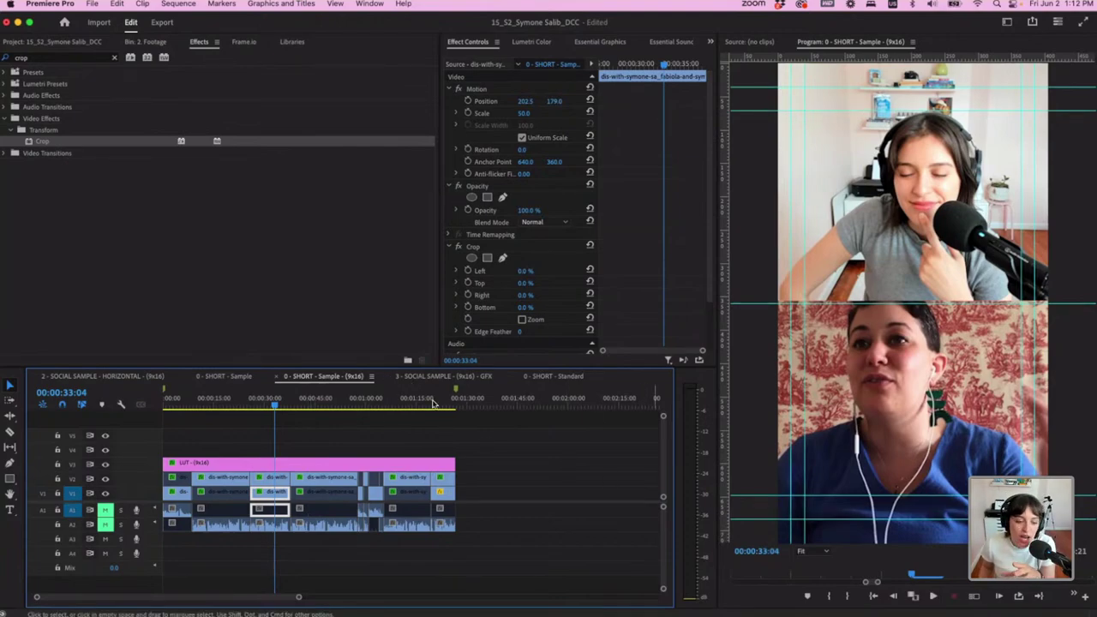
pyautogui.click(207, 400)
pyautogui.moveTo(230, 403); pyautogui.dragTo(448, 420)
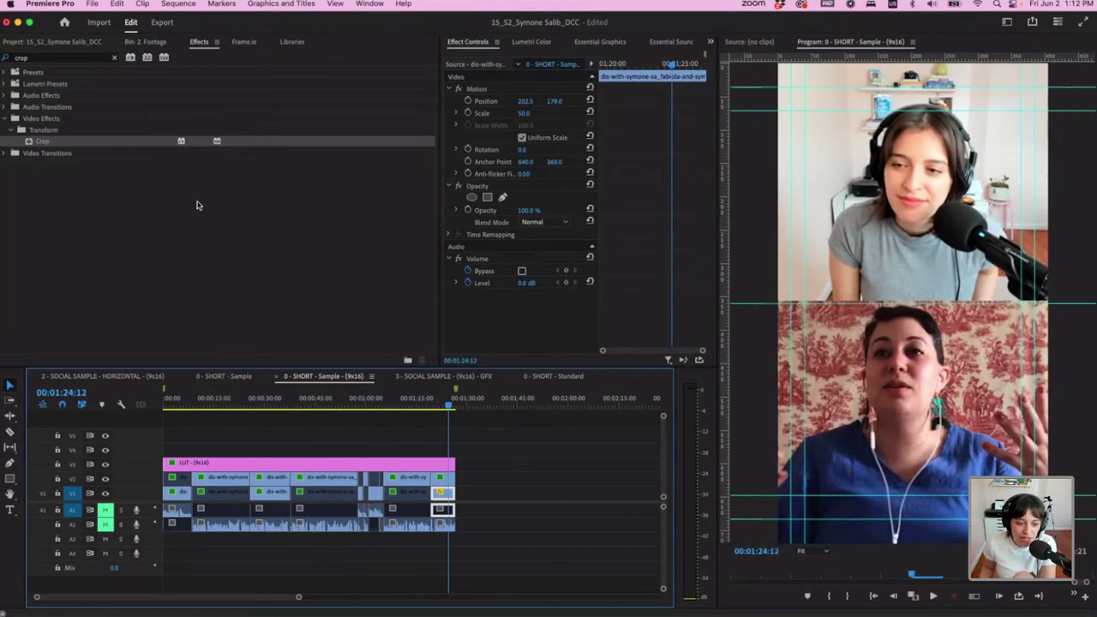
# Unmute audio tracks A1 and A2 and switch to the Text-Based Editing workspace
pyautogui.click(106, 510)
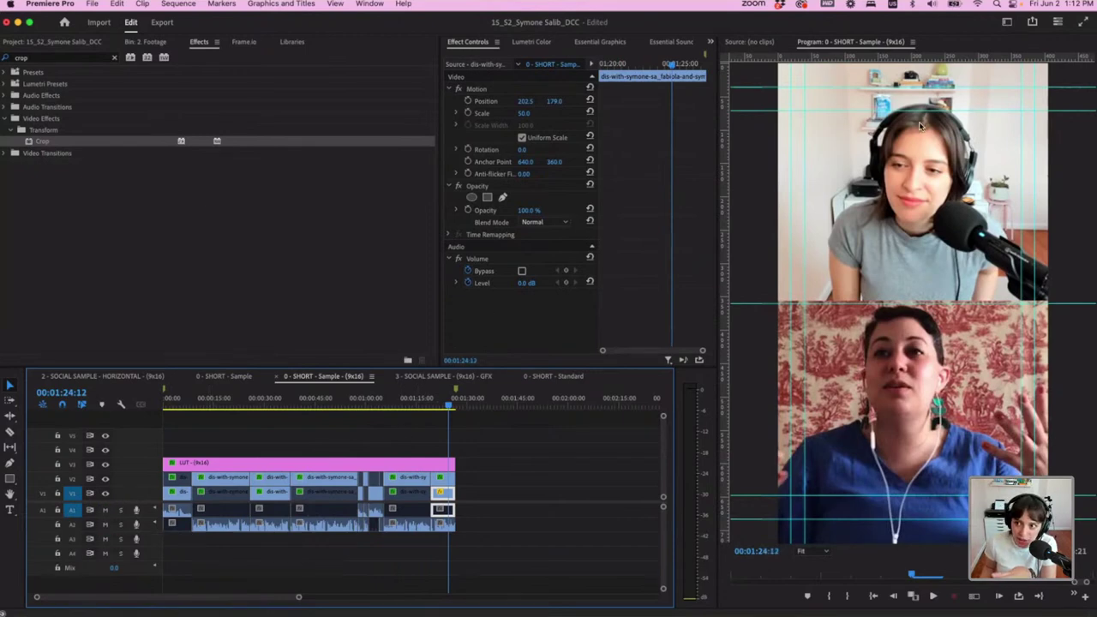
pyautogui.click(1007, 22)
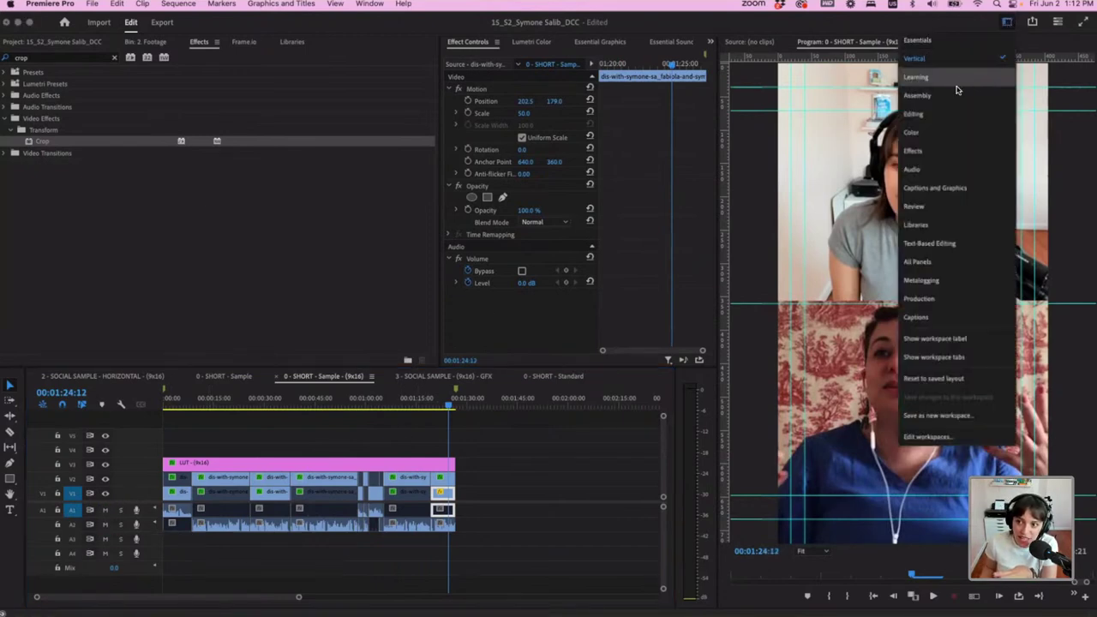
pyautogui.click(951, 247)
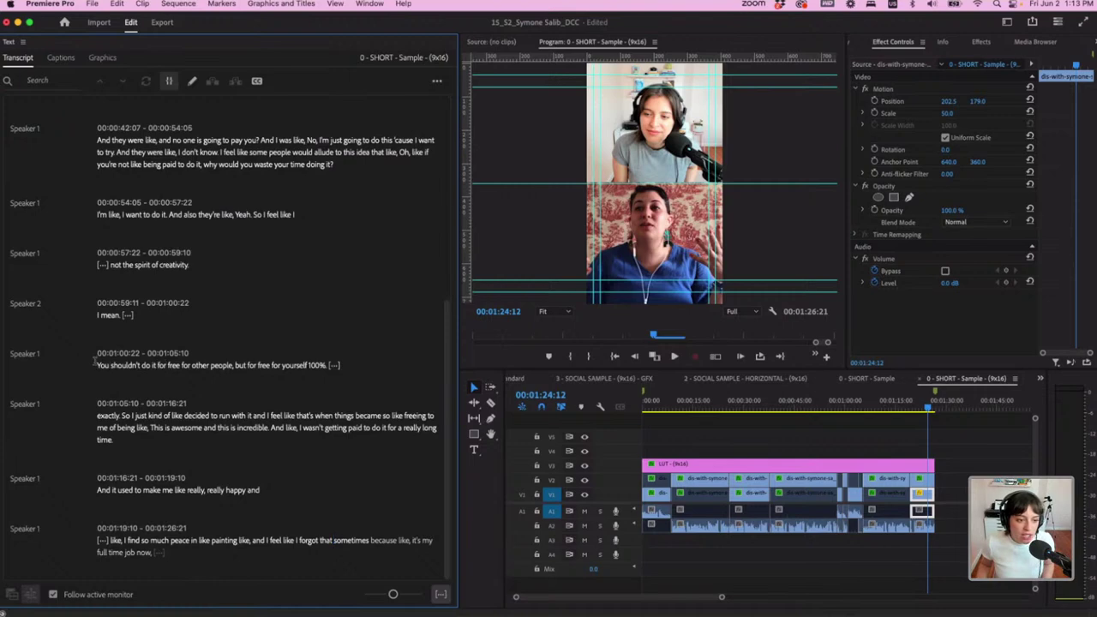
# Try lifting the transcript sentence "You shouldn't do it for free for other people, but for free for yourself 100%." and undo the lift
pyautogui.moveTo(95, 362); pyautogui.dragTo(309, 365)
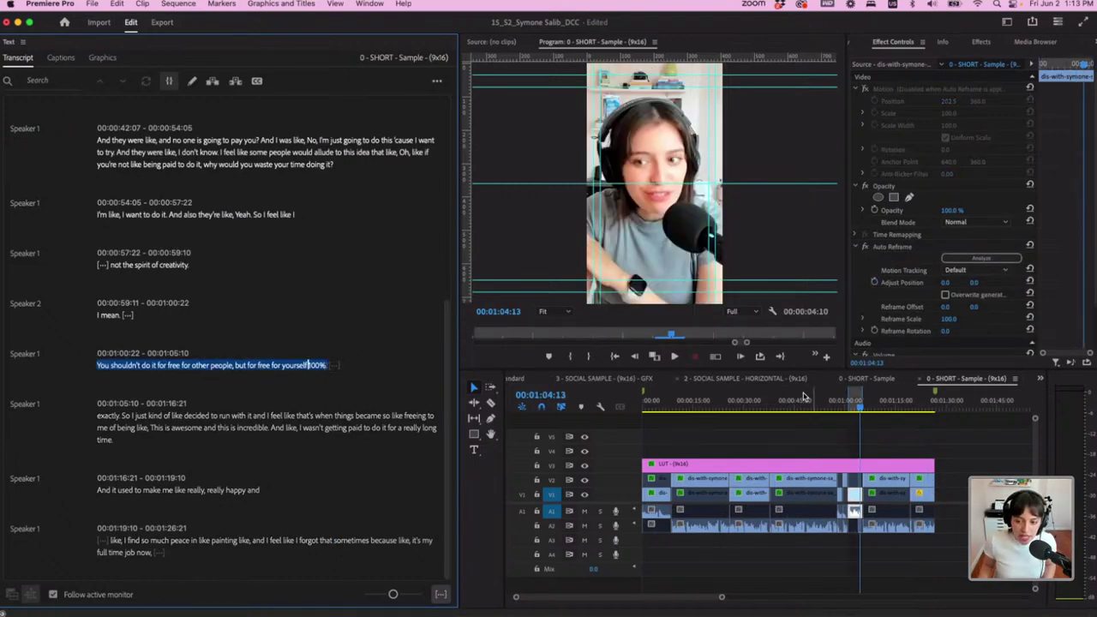
pyautogui.click(887, 414)
pyautogui.moveTo(885, 411); pyautogui.dragTo(962, 410)
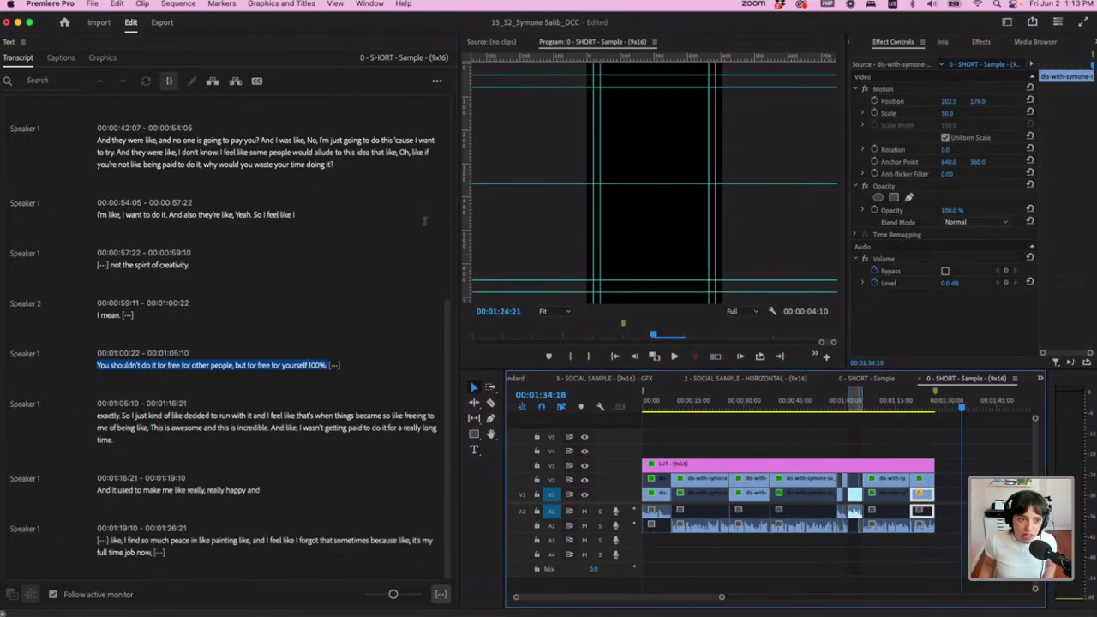
pyautogui.click(211, 81)
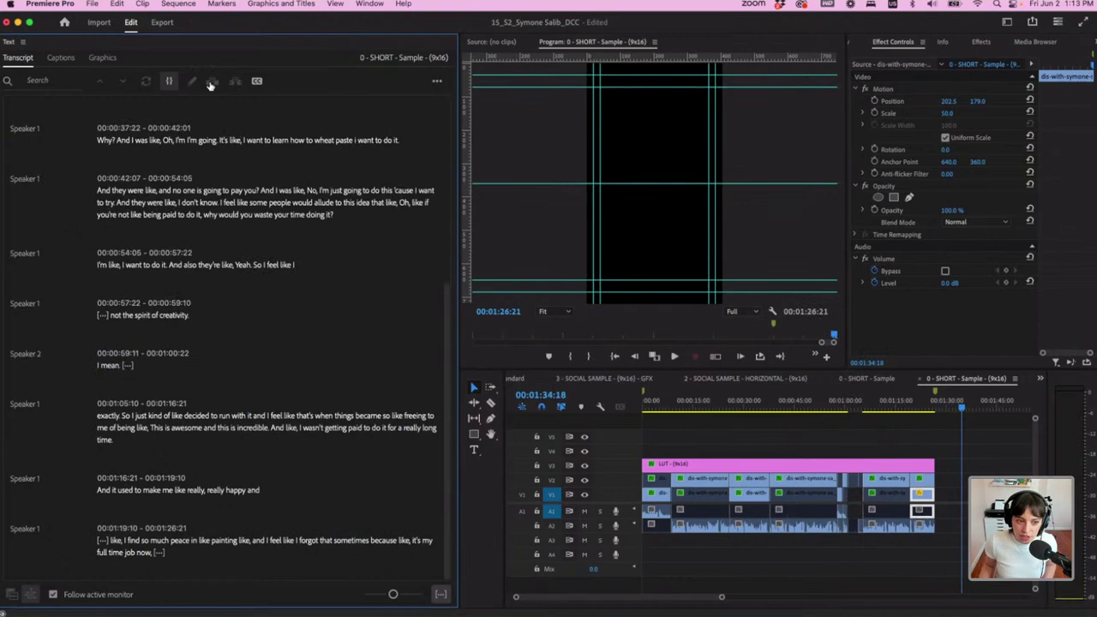
pyautogui.scroll(3, 996, 463)
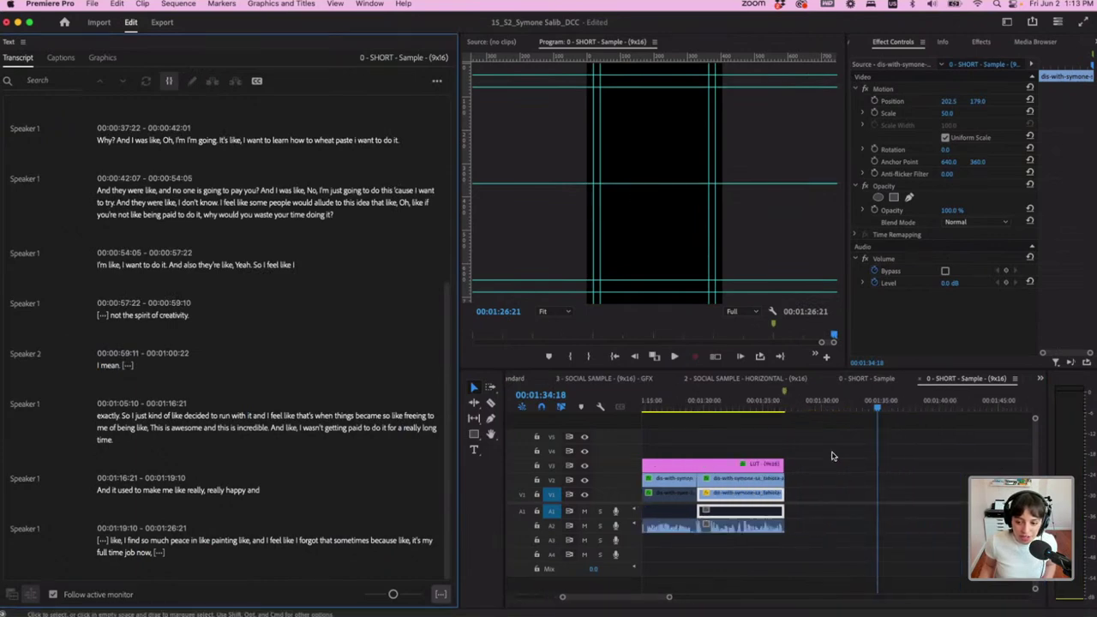
pyautogui.press('super+z')
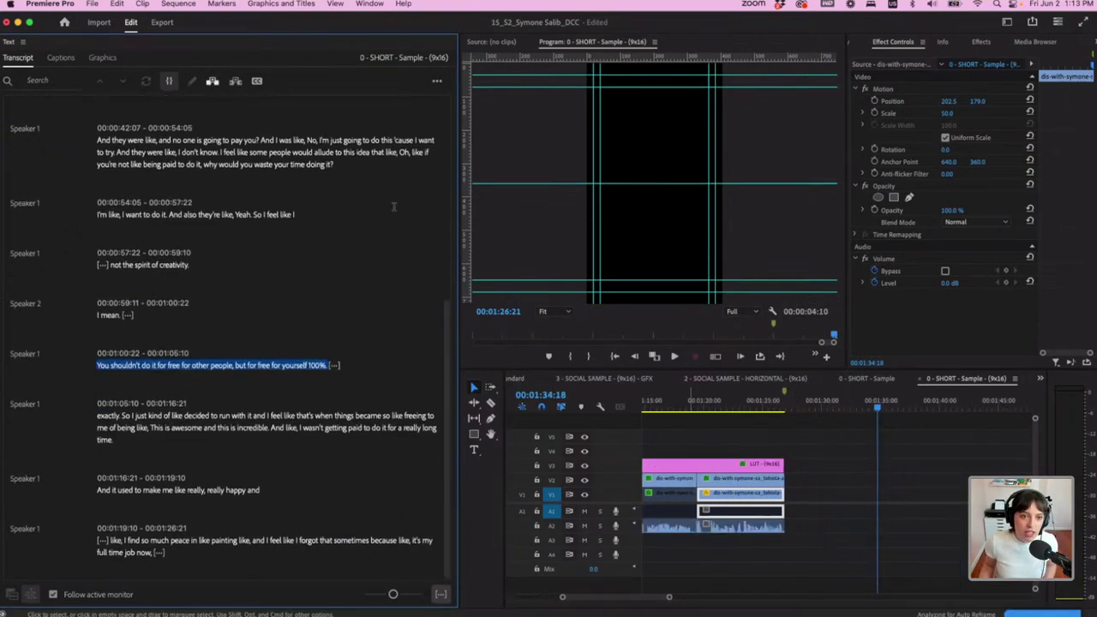
# Try removing the 00:01:00:22 transcript sentence together with its trailing pause, and undo the removal
pyautogui.click(437, 82)
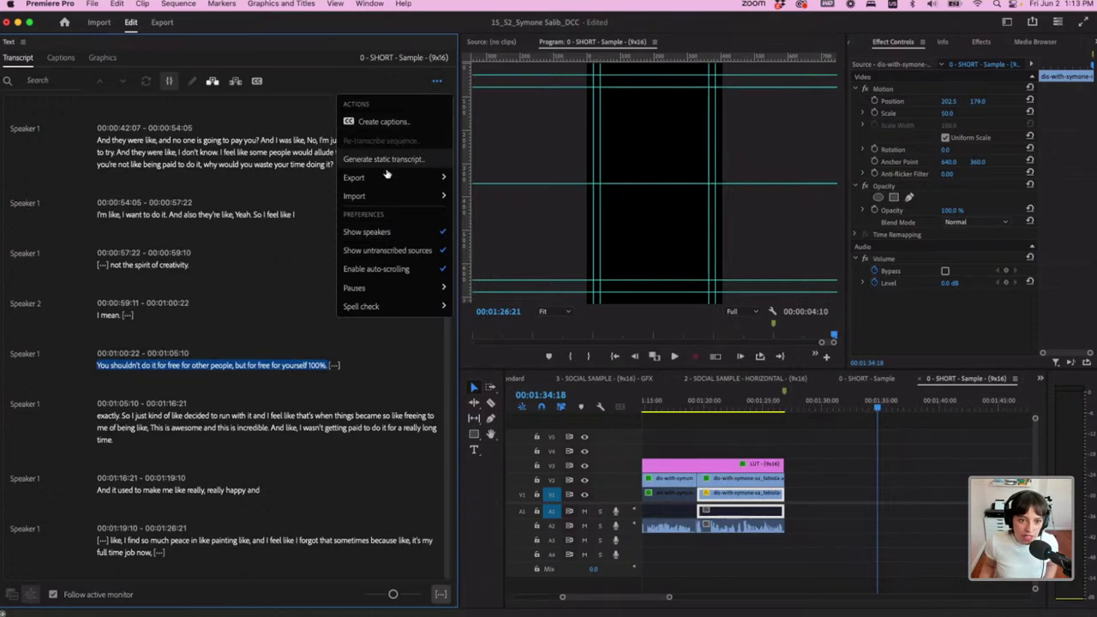
pyautogui.click(142, 264)
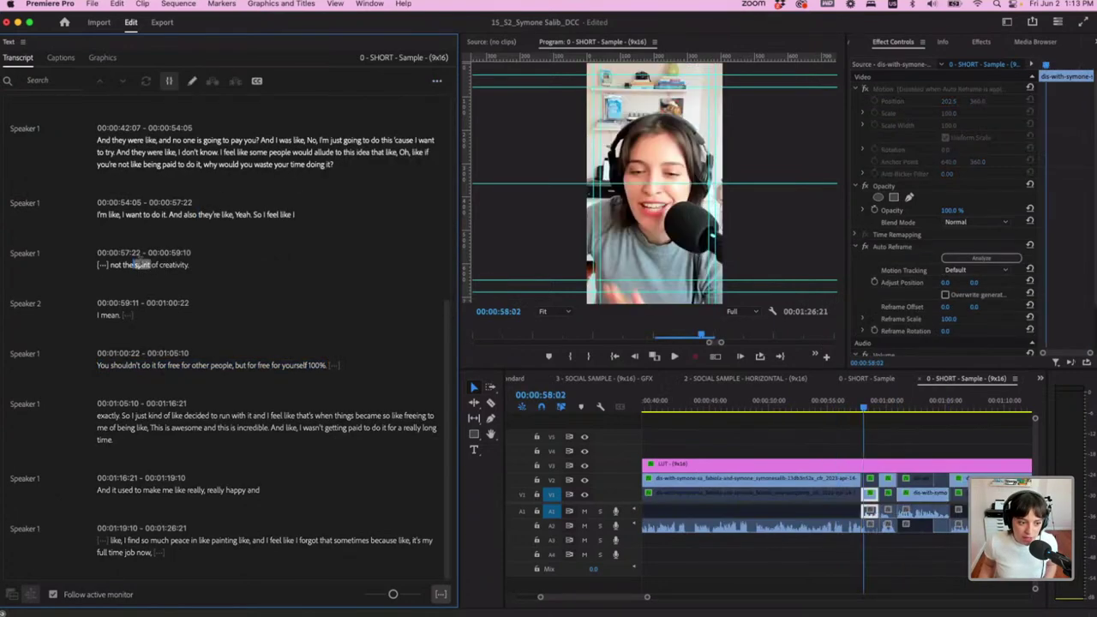
pyautogui.moveTo(97, 365); pyautogui.dragTo(334, 366)
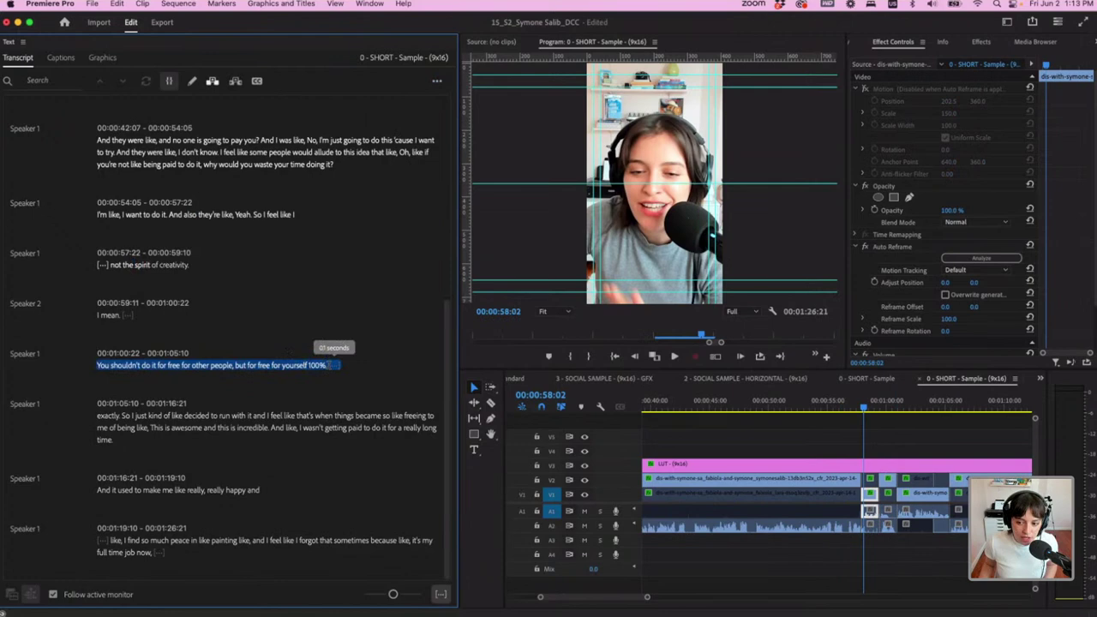
pyautogui.press('BackSpace')
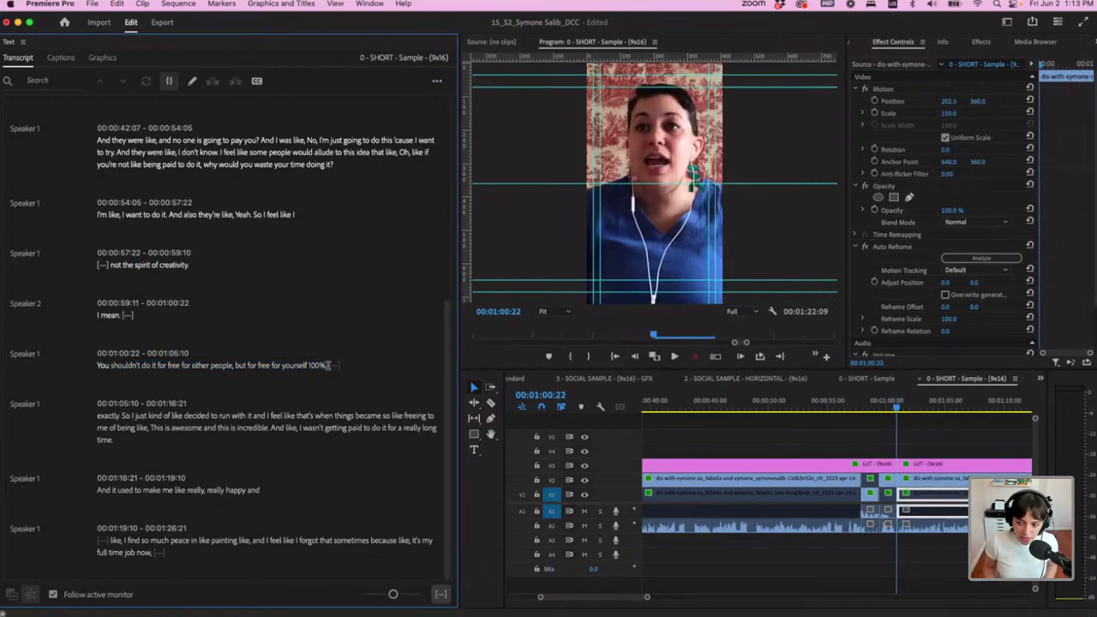
pyautogui.press('super+z')
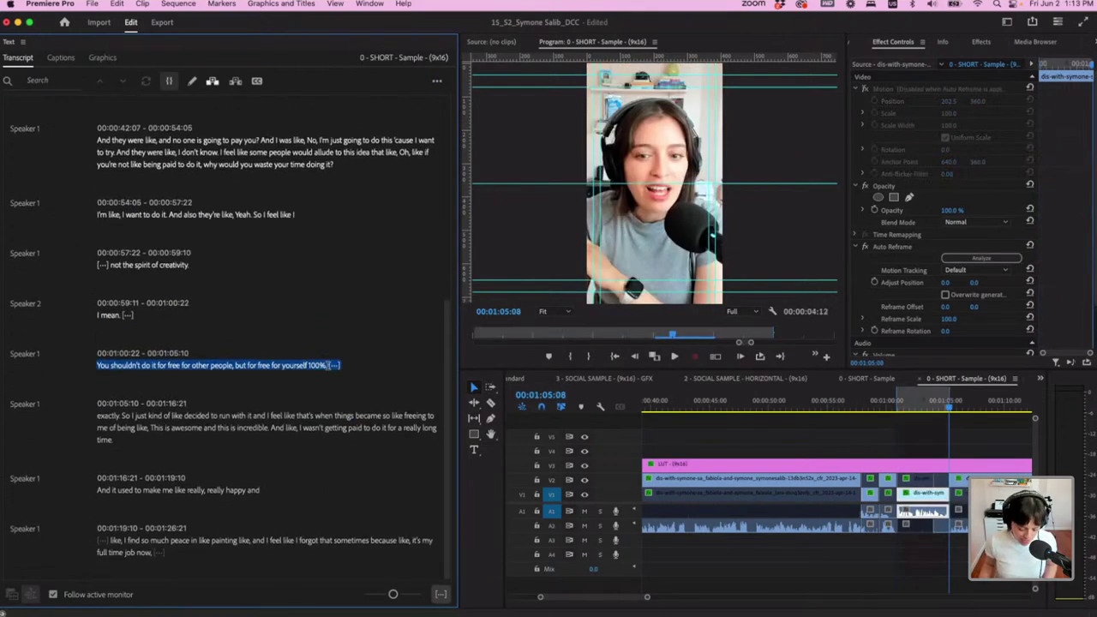
# Paste a copy of the selected transcript passage past the sequence's end at 00:01:36:00 and preview it at 00:01:38:04
pyautogui.press('-')
pyautogui.press('-')
pyautogui.press('-')
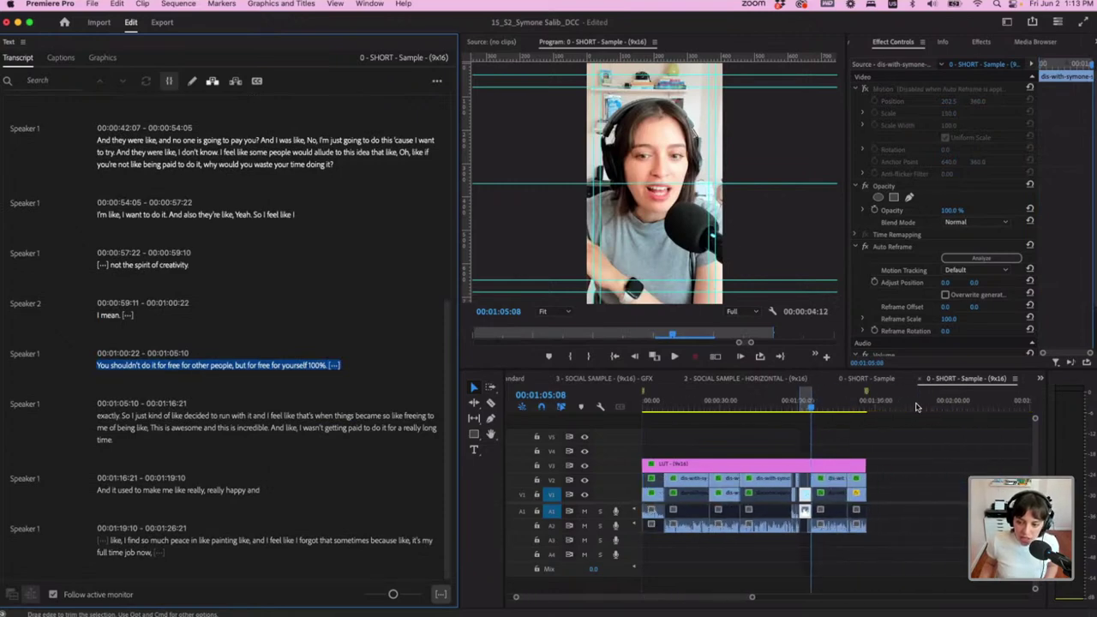
pyautogui.click(891, 409)
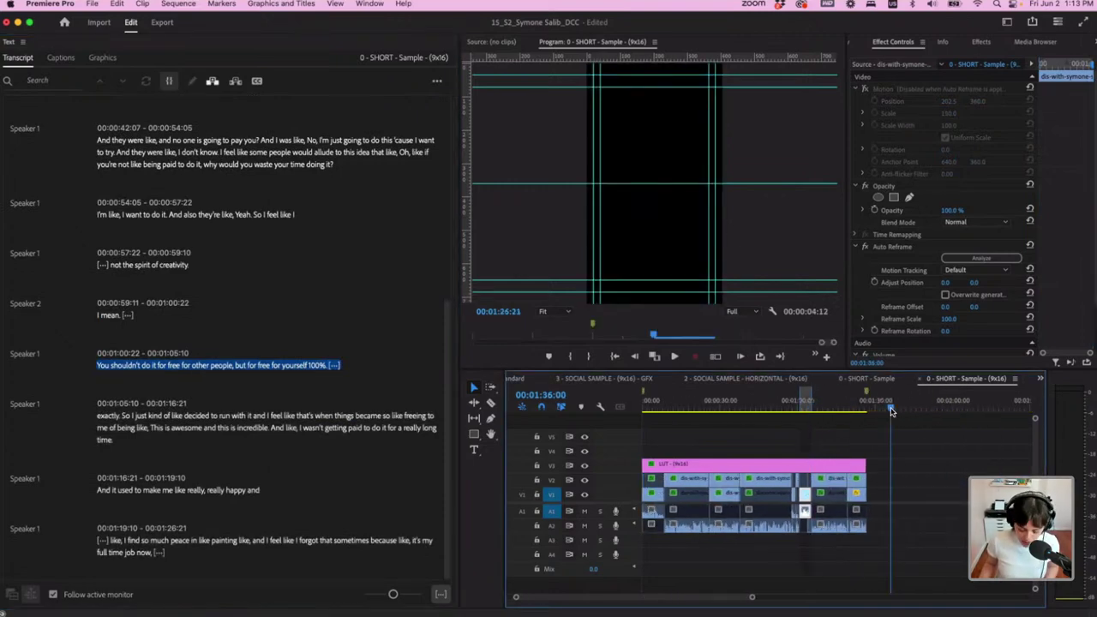
pyautogui.press('super+v')
pyautogui.press('=')
pyautogui.press('=')
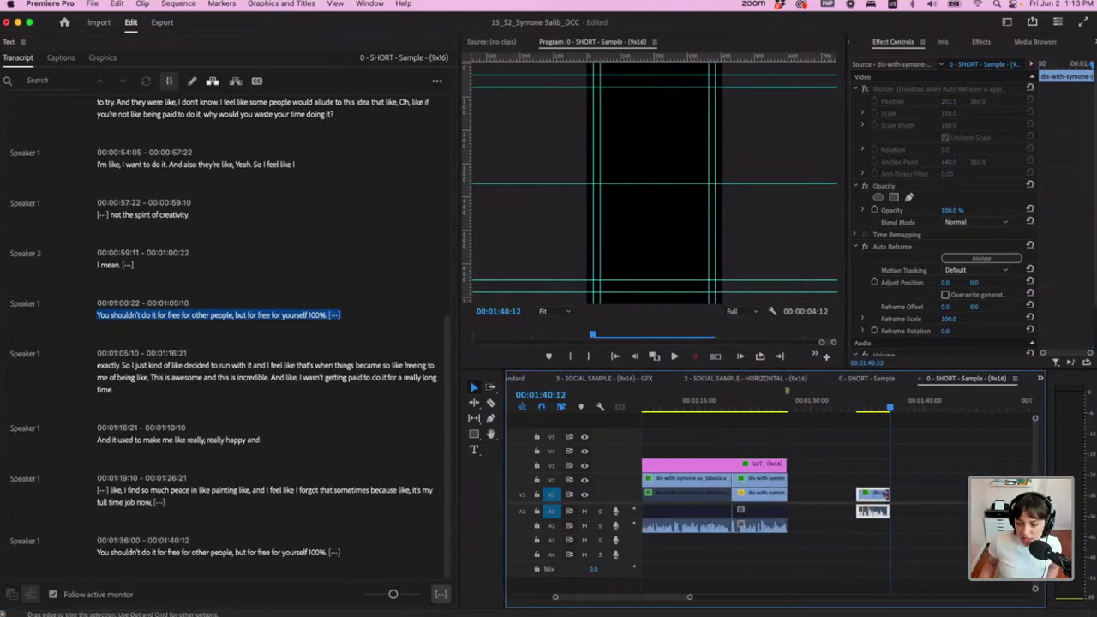
pyautogui.moveTo(864, 407); pyautogui.dragTo(873, 412)
pyautogui.hscroll(-3, 832, 457)
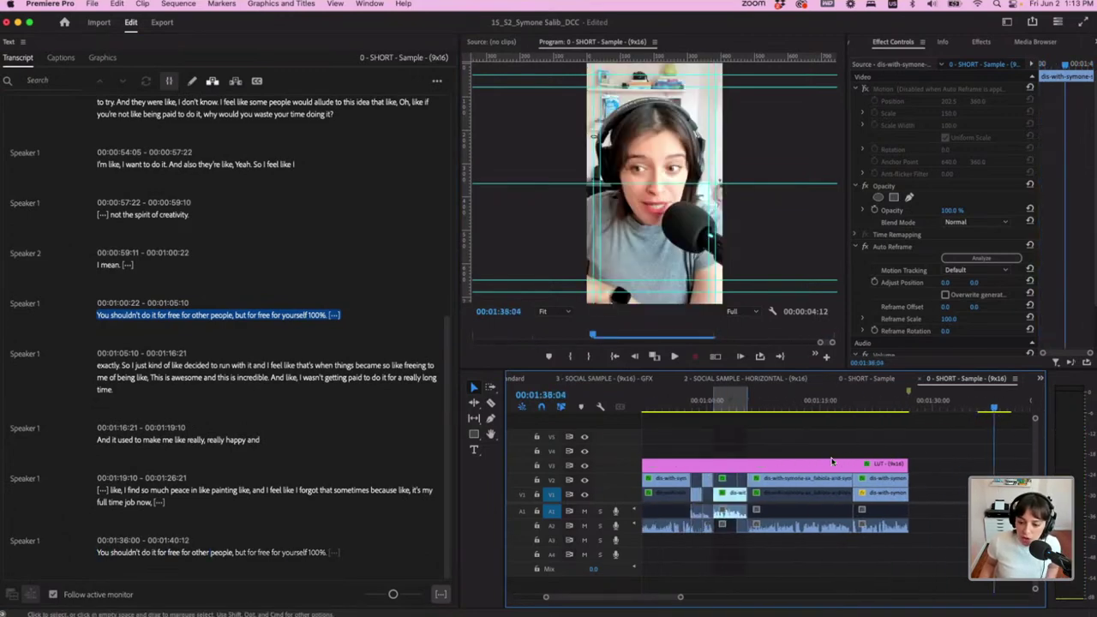
# Split the LUT layer on V3 at both edges of the 00:01:00:22 to 00:01:05:10 passage
pyautogui.press('c')
pyautogui.click(714, 464)
pyautogui.click(746, 463)
pyautogui.press('v')
# Copy the passage's clips from all tracks, paste them at 00:01:30:15, and delete the test copies past the sequence's end
pyautogui.moveTo(730, 453); pyautogui.dragTo(728, 529)
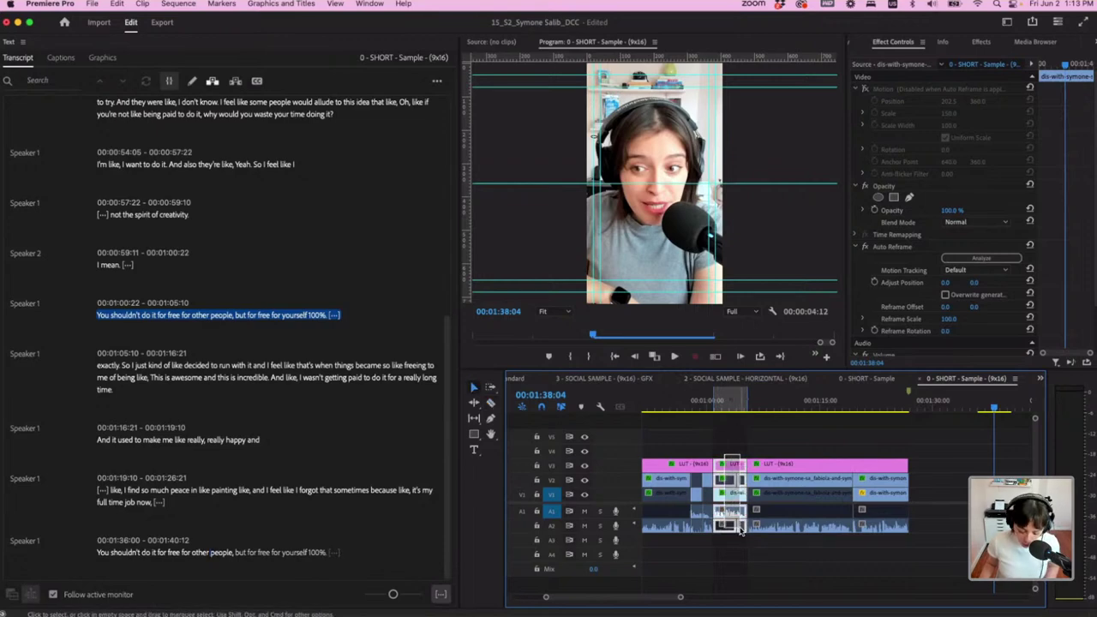
pyautogui.click(937, 410)
pyautogui.press('super+v')
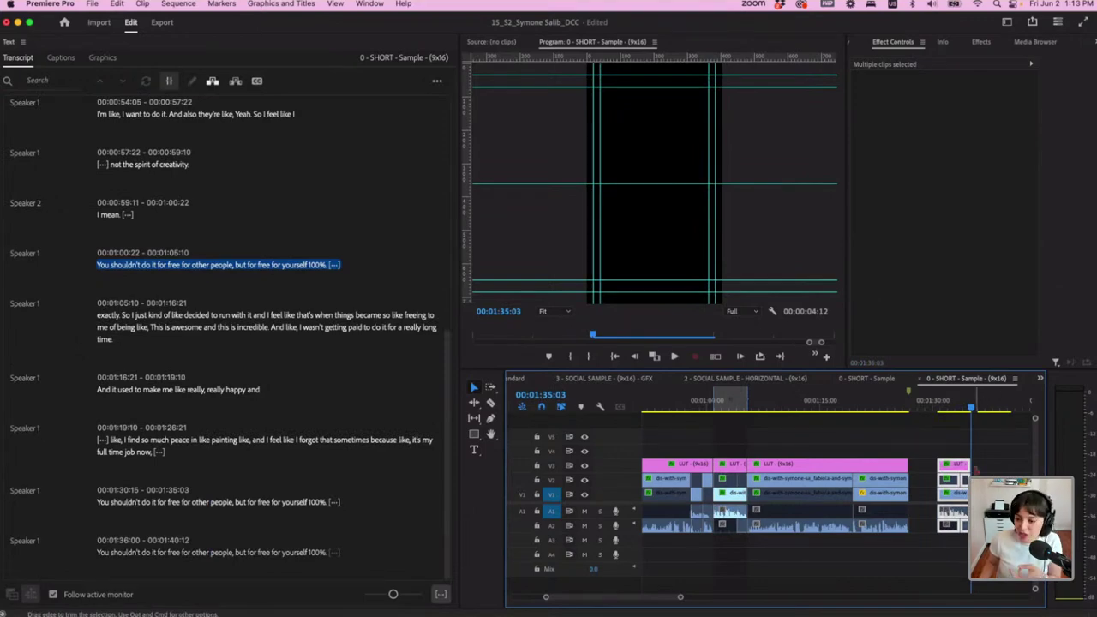
pyautogui.press('Delete')
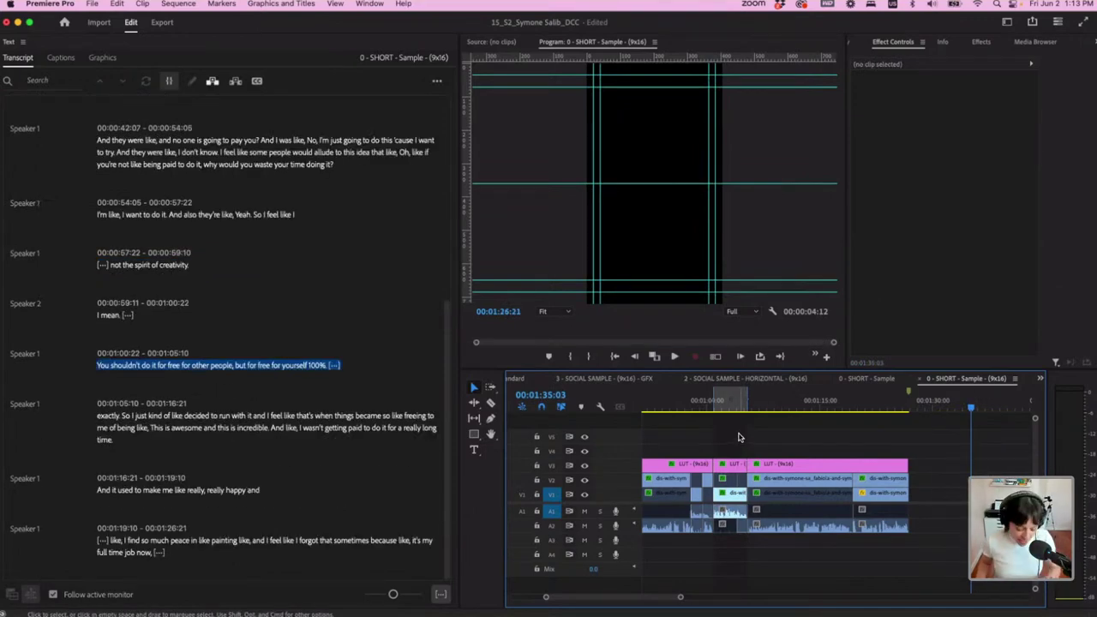
# Clear the passage selection and return the playhead to 00:00:00:00 to read the transcript from its beginning
pyautogui.click(738, 437)
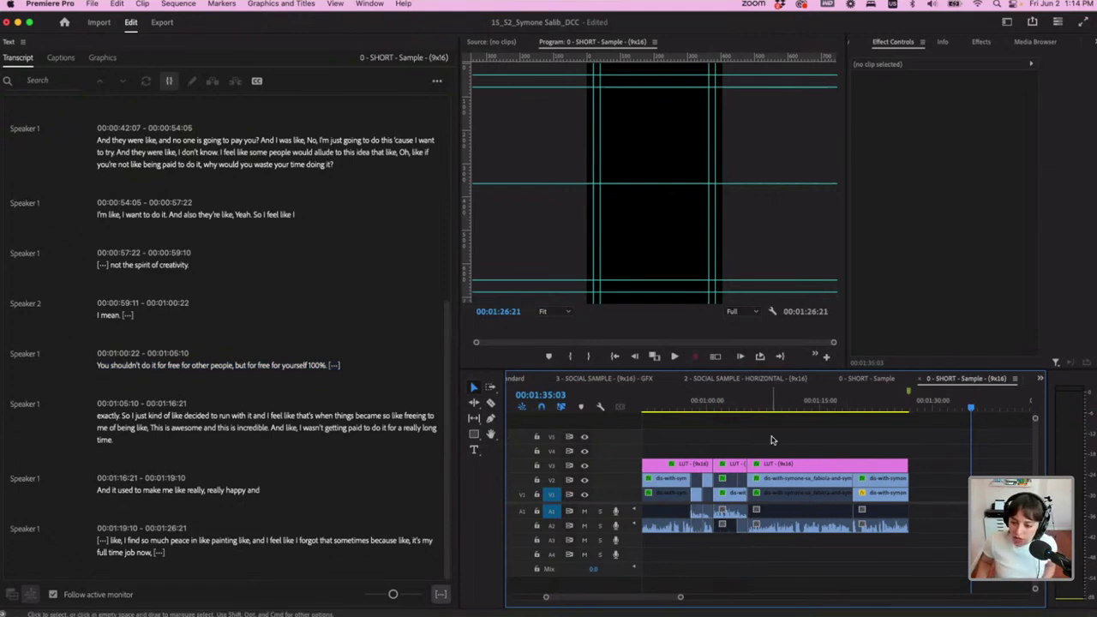
pyautogui.press('-')
pyautogui.press('-')
pyautogui.press('-')
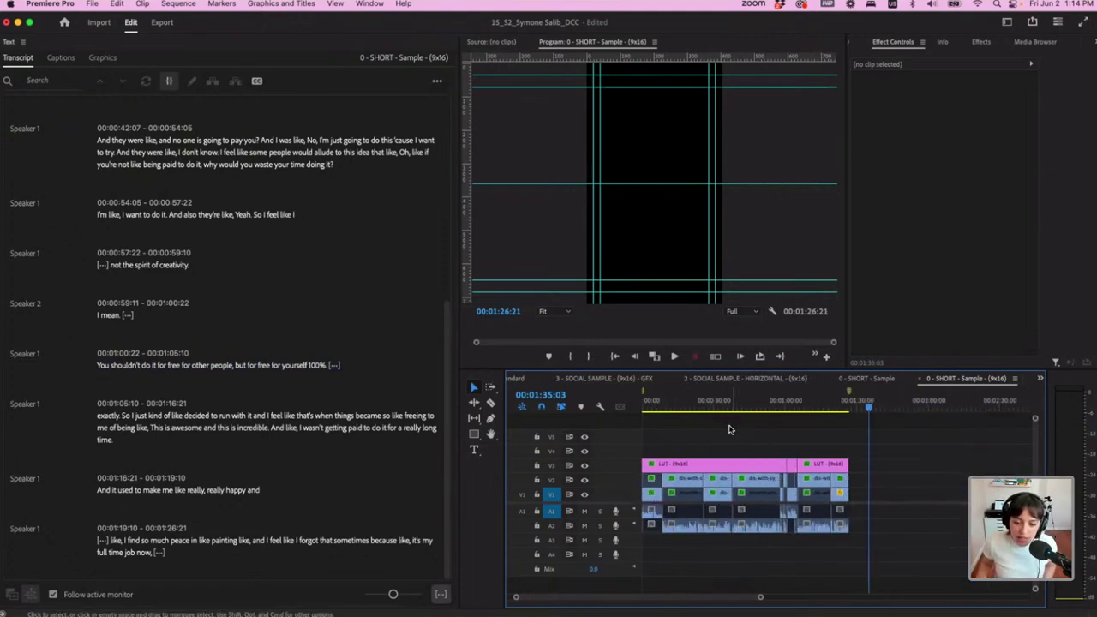
pyautogui.moveTo(653, 409); pyautogui.dragTo(632, 408)
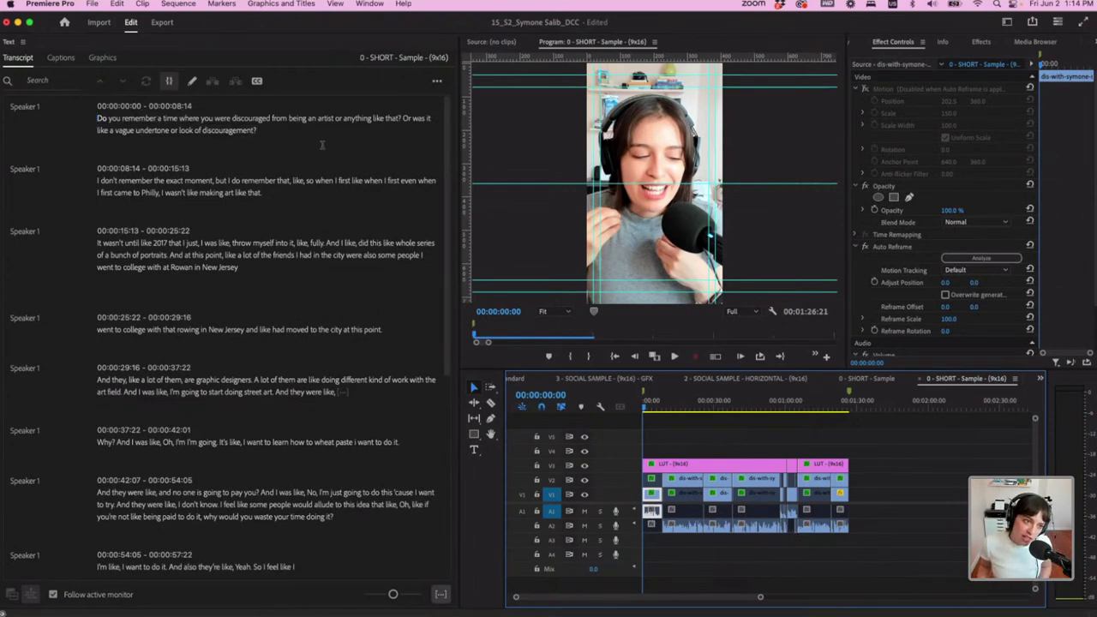
pyautogui.scroll(-1, 322, 145)
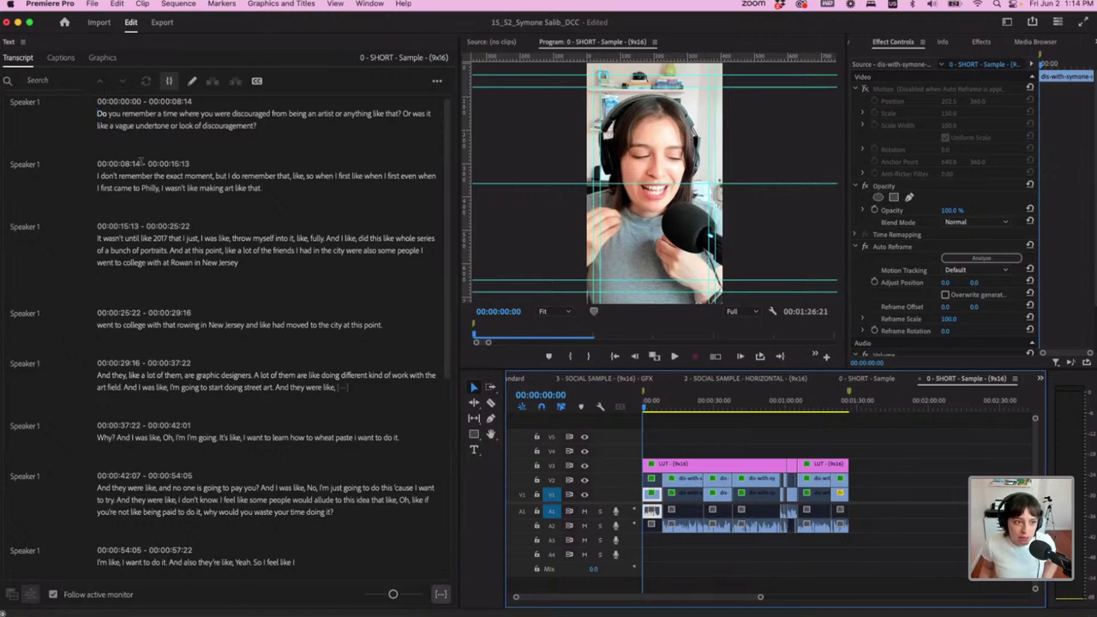
# Play the opening question and try deleting "or anything like that? Or" from its transcript text
pyautogui.press('space')
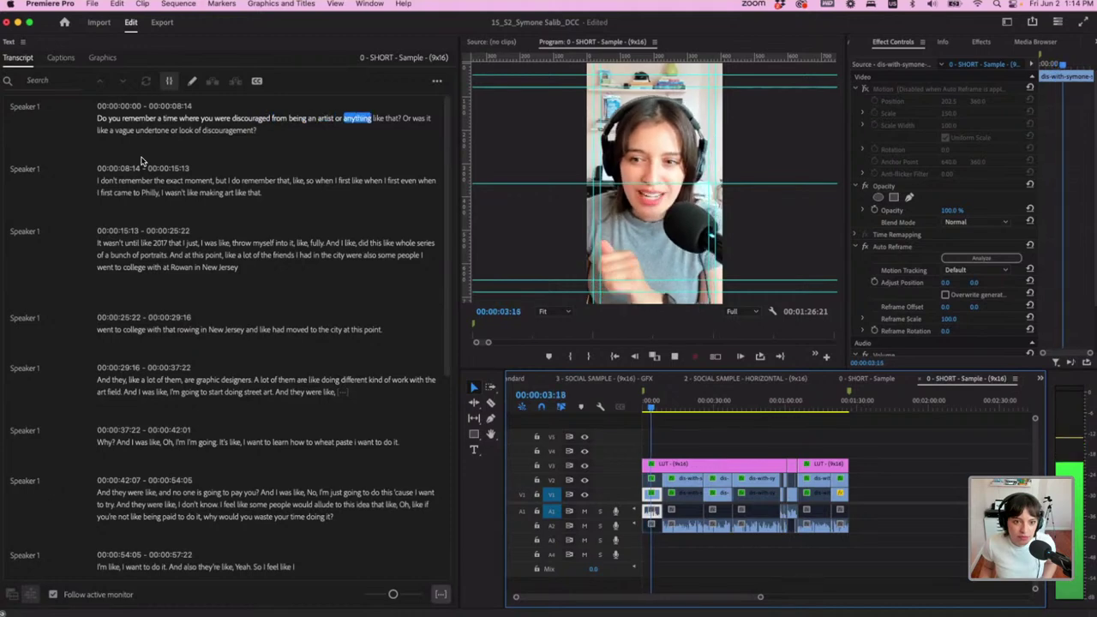
pyautogui.press('space')
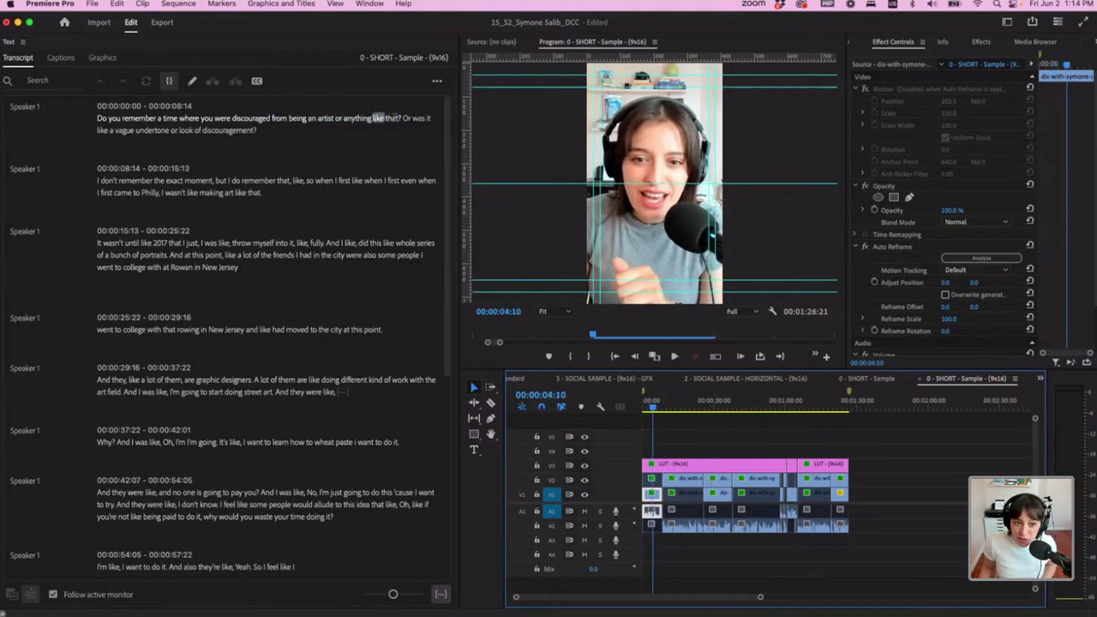
pyautogui.click(392, 119)
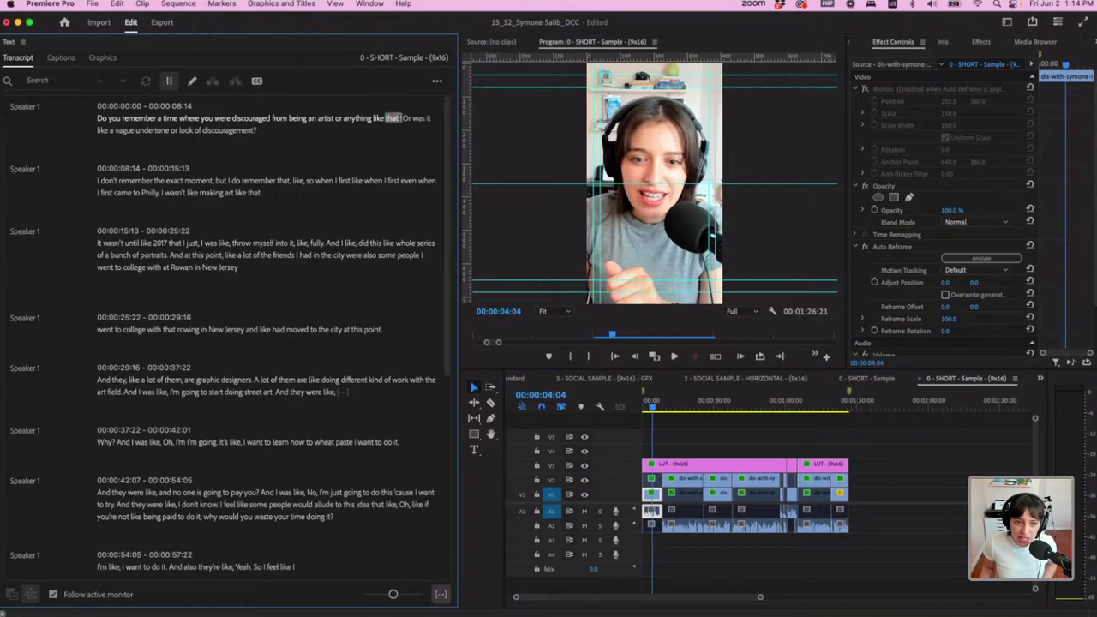
pyautogui.press('space')
pyautogui.moveTo(406, 118); pyautogui.dragTo(335, 119)
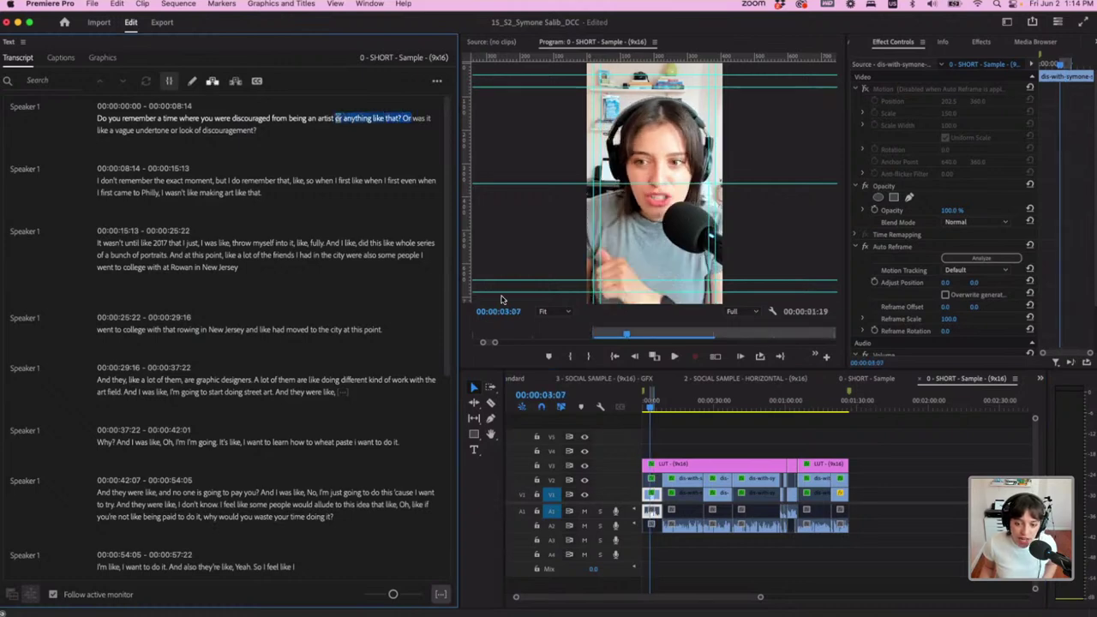
pyautogui.scroll(3, 673, 448)
pyautogui.scroll(5, 673, 447)
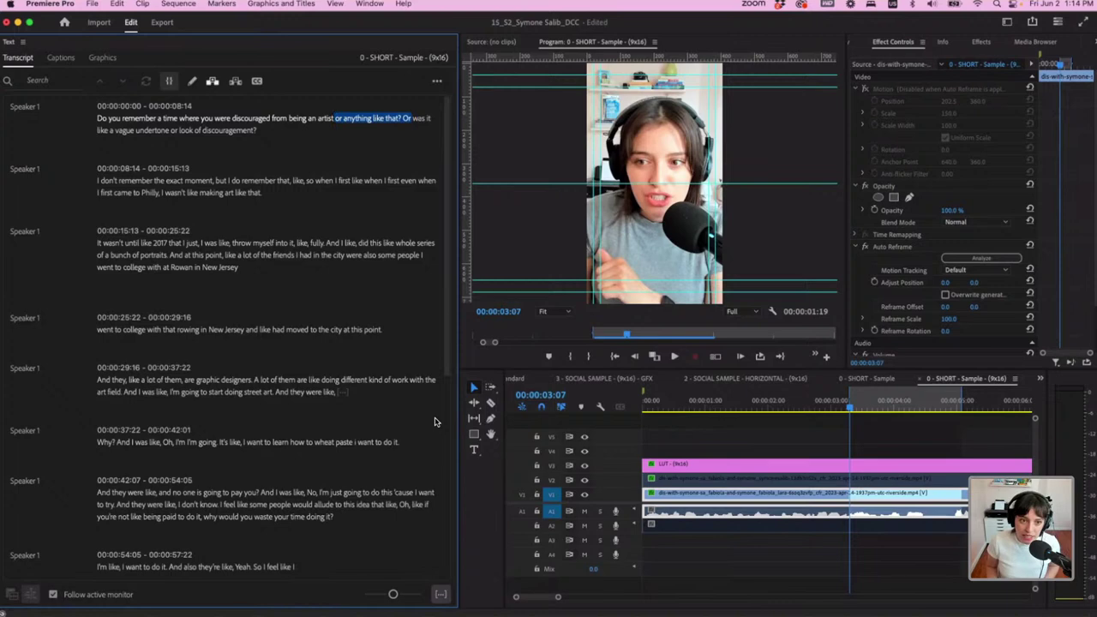
pyautogui.press('BackSpace')
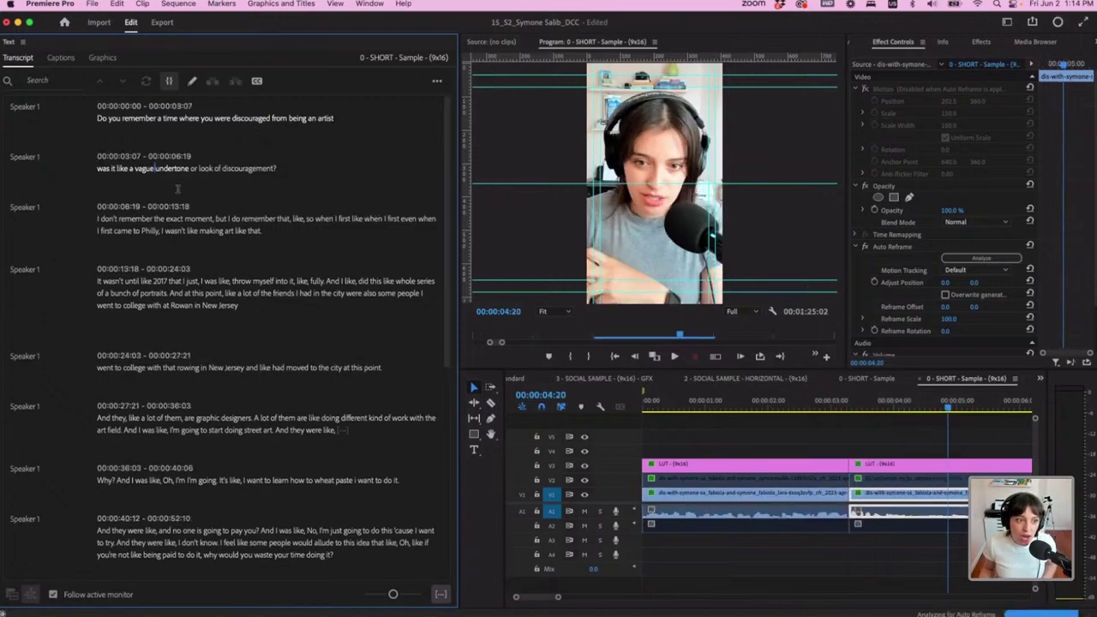
# Play the shortened opening question from its first word and undo the deletion of the phrase
pyautogui.click(102, 118)
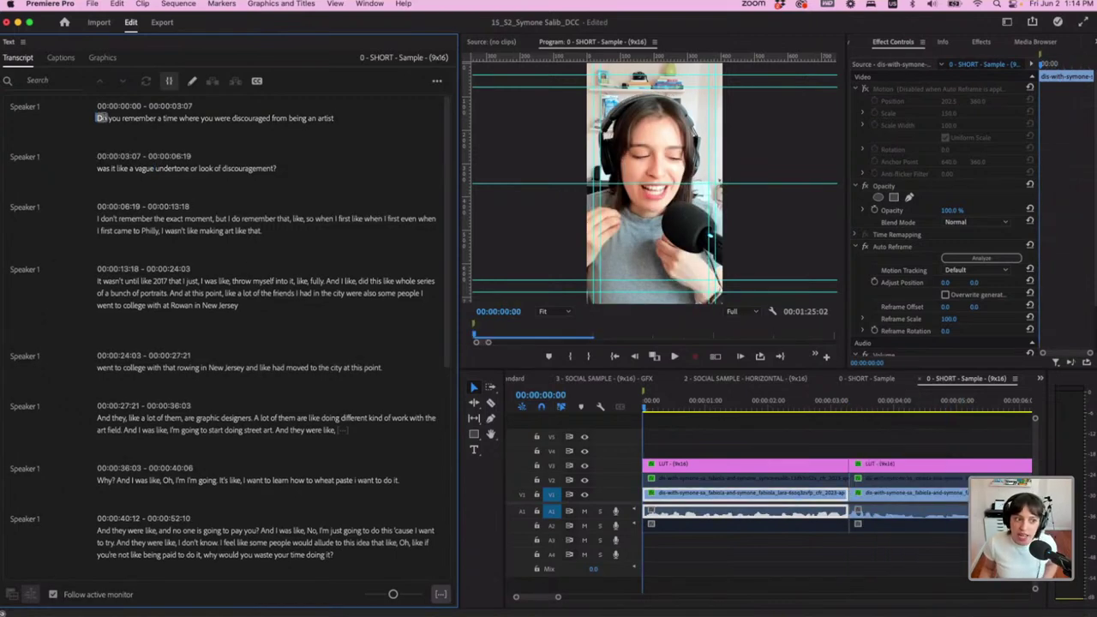
pyautogui.press('space')
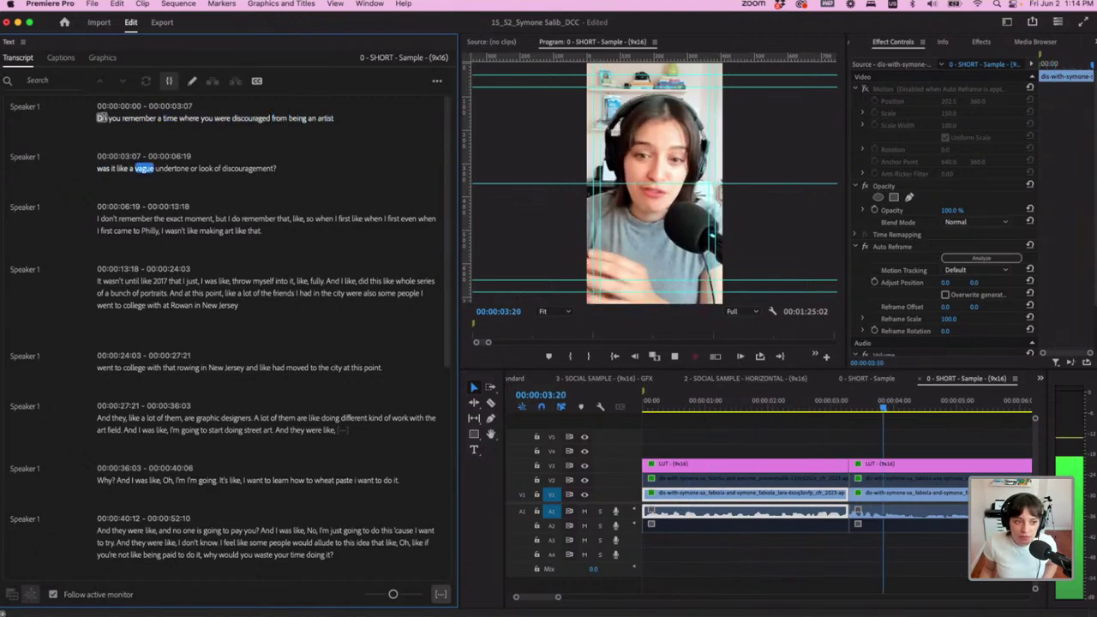
pyautogui.press('space')
pyautogui.press('super+z')
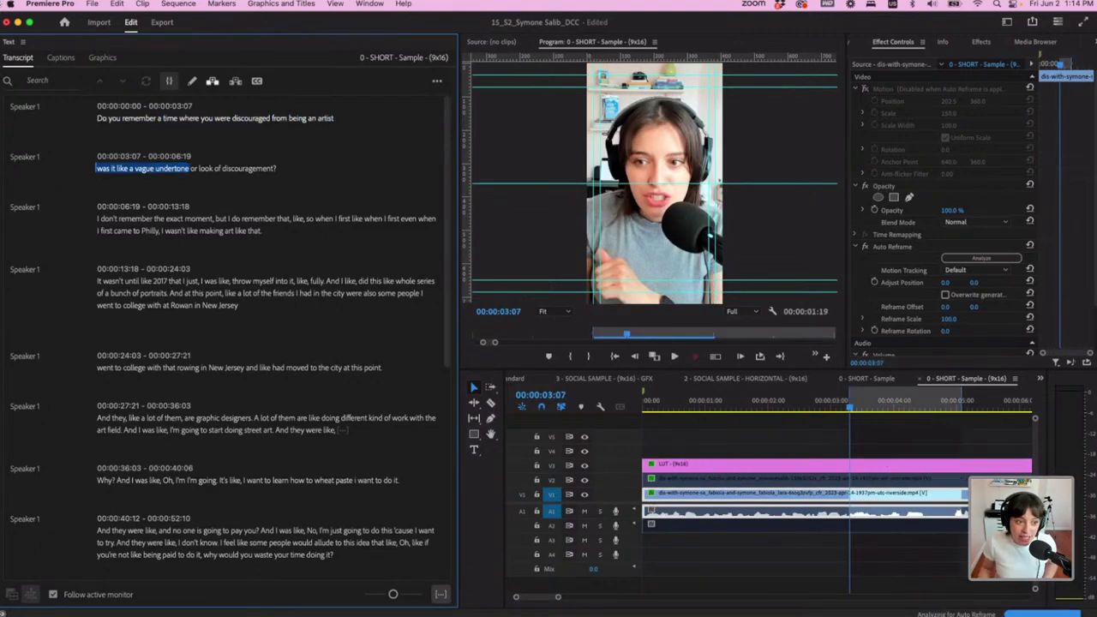
# Delete only "or anything like that?" from the opening question in the transcript, keeping the following "Or"
pyautogui.click(417, 126)
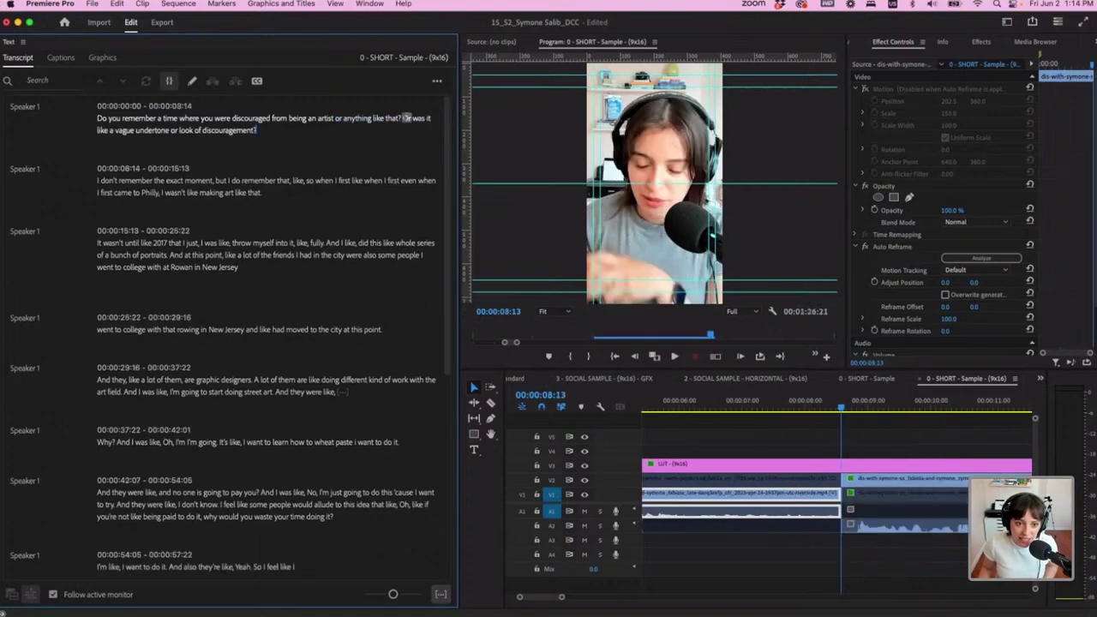
pyautogui.moveTo(403, 118); pyautogui.dragTo(338, 121)
pyautogui.press('BackSpace')
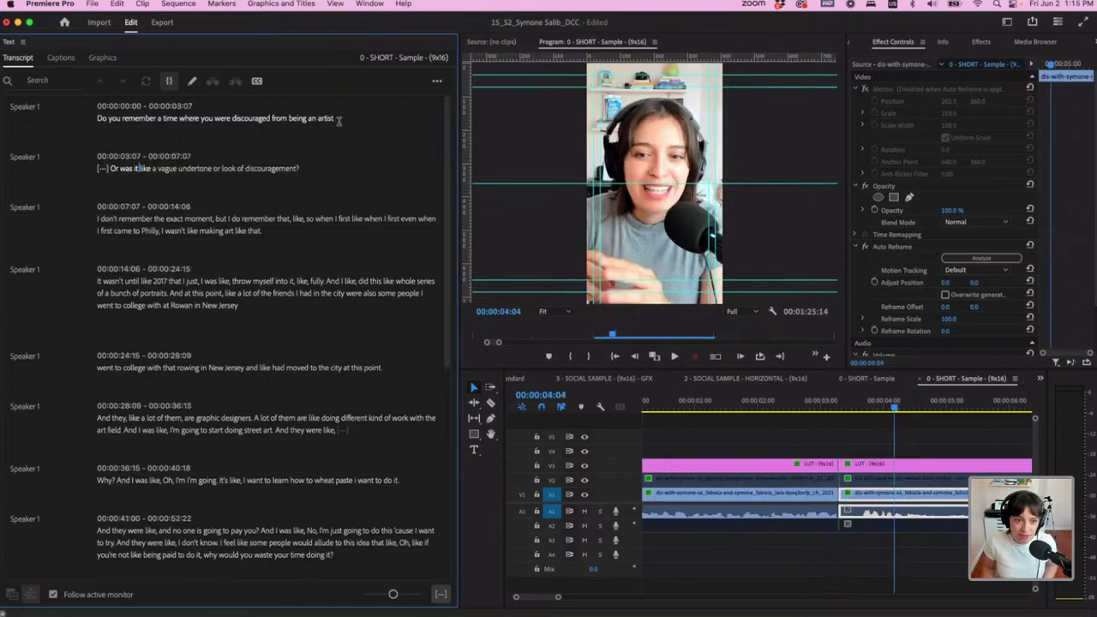
# Play across the new cut after "being an artist" to check how the opening question flows
pyautogui.click(825, 404)
pyautogui.press('space')
pyautogui.click(784, 405)
pyautogui.press('space')
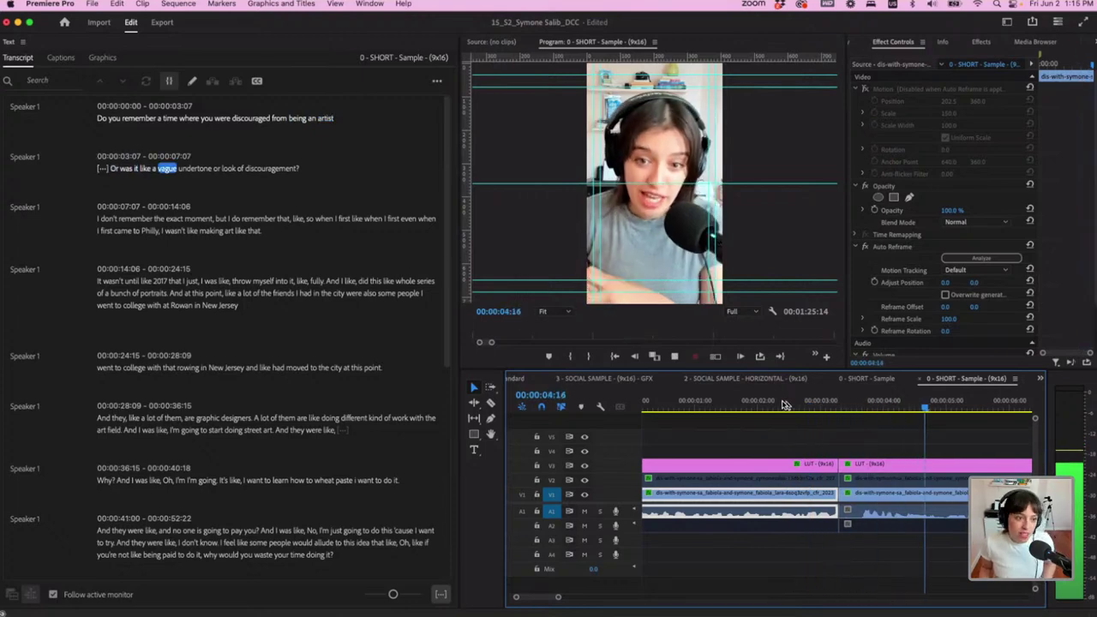
pyautogui.press('space')
# Delete the 0.3-second pause in front of "Or was it like a vague undertone" in the transcript
pyautogui.moveTo(102, 169)
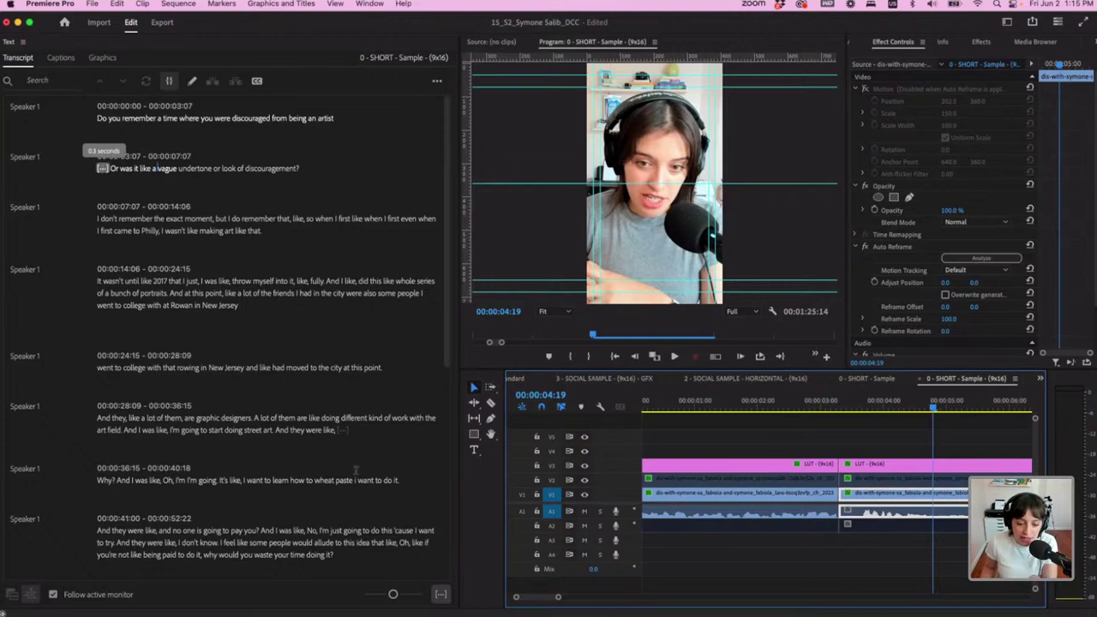
pyautogui.click(440, 596)
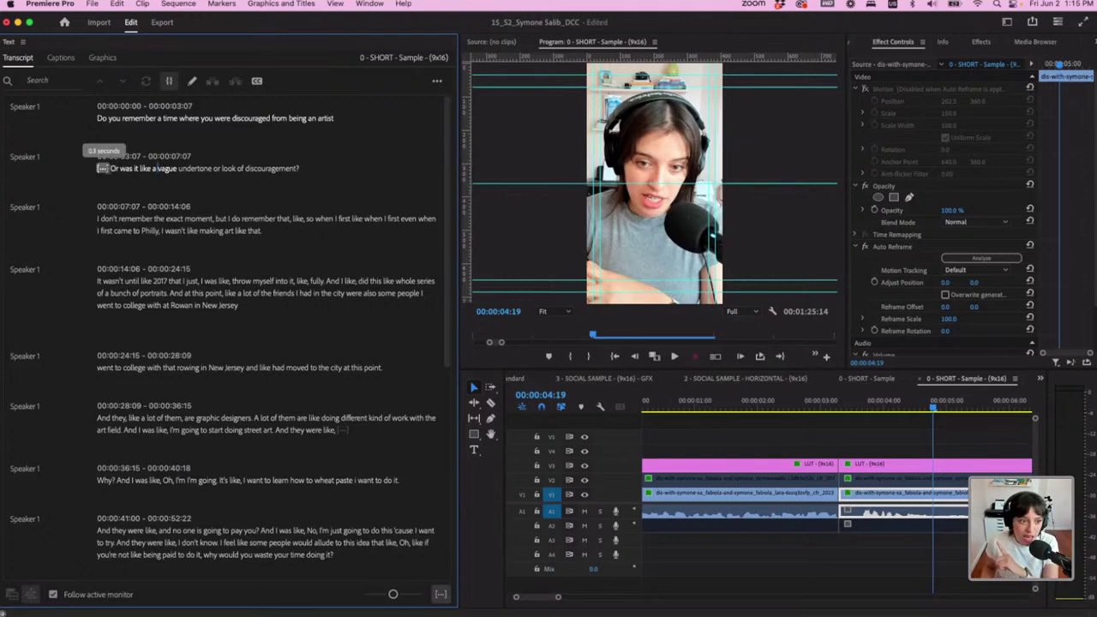
pyautogui.click(102, 168)
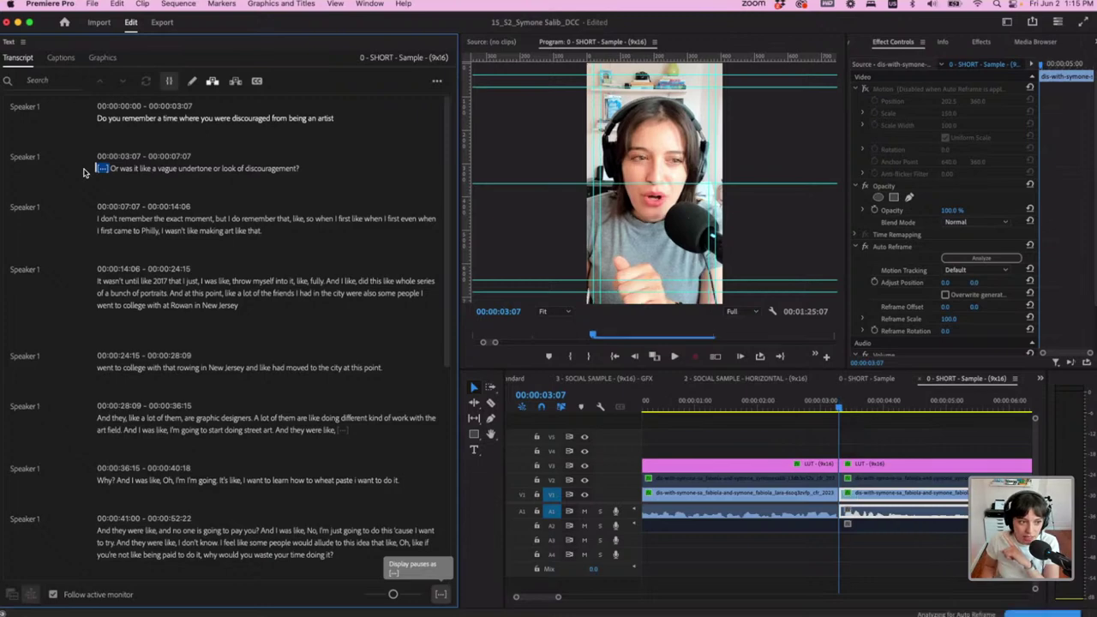
pyautogui.press('Delete')
# Play the sequence from 00:00:00:00 through the opening question into the start of the guest's answer
pyautogui.click(101, 118)
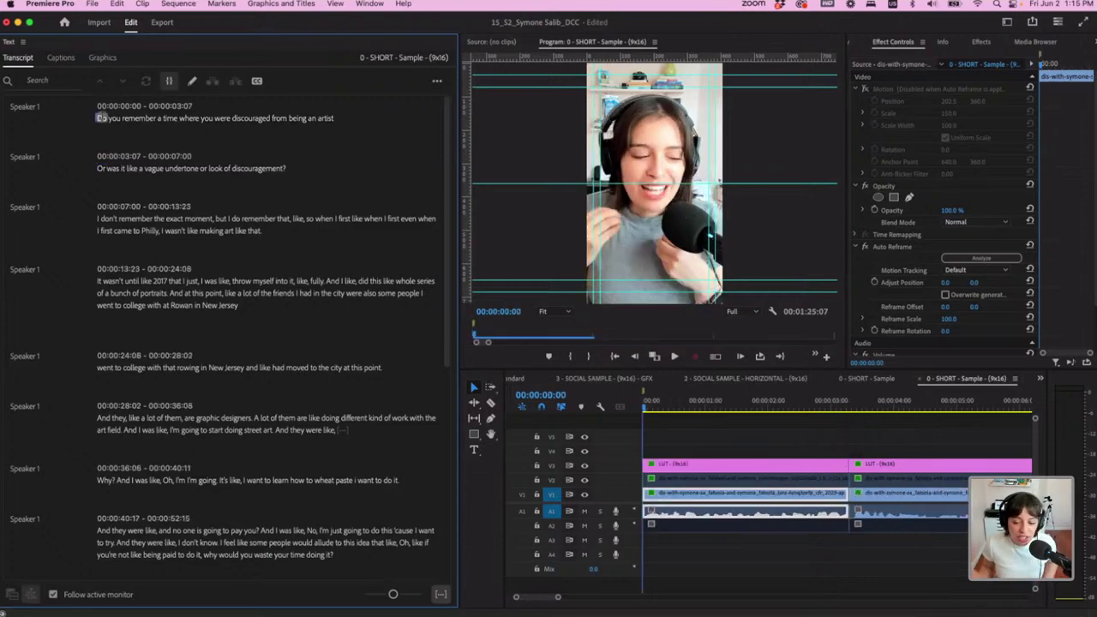
pyautogui.press('space')
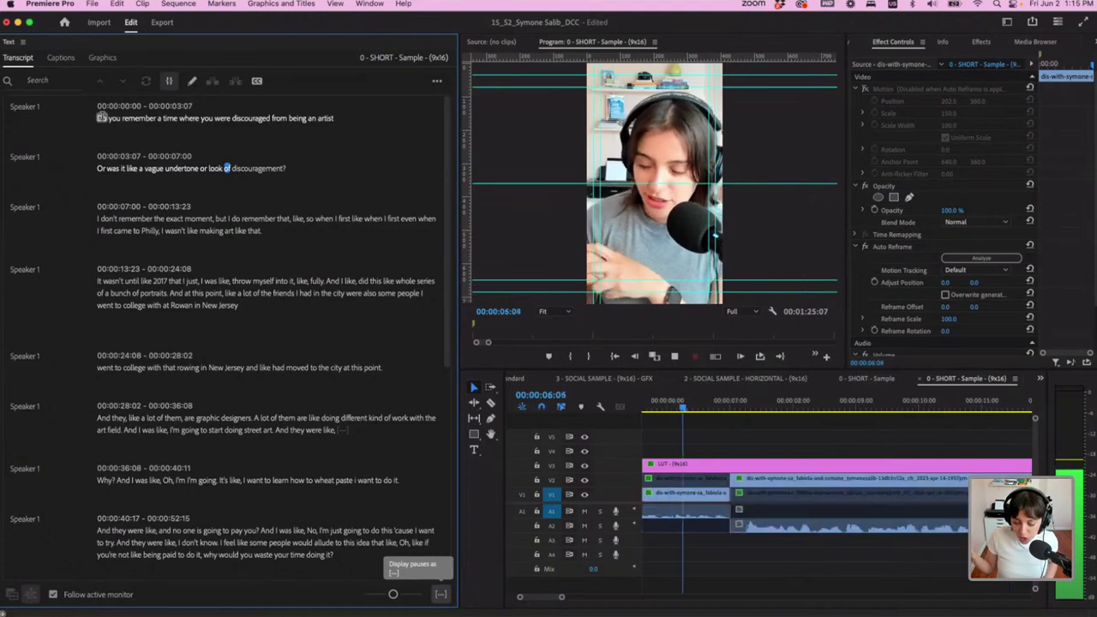
pyautogui.press('space')
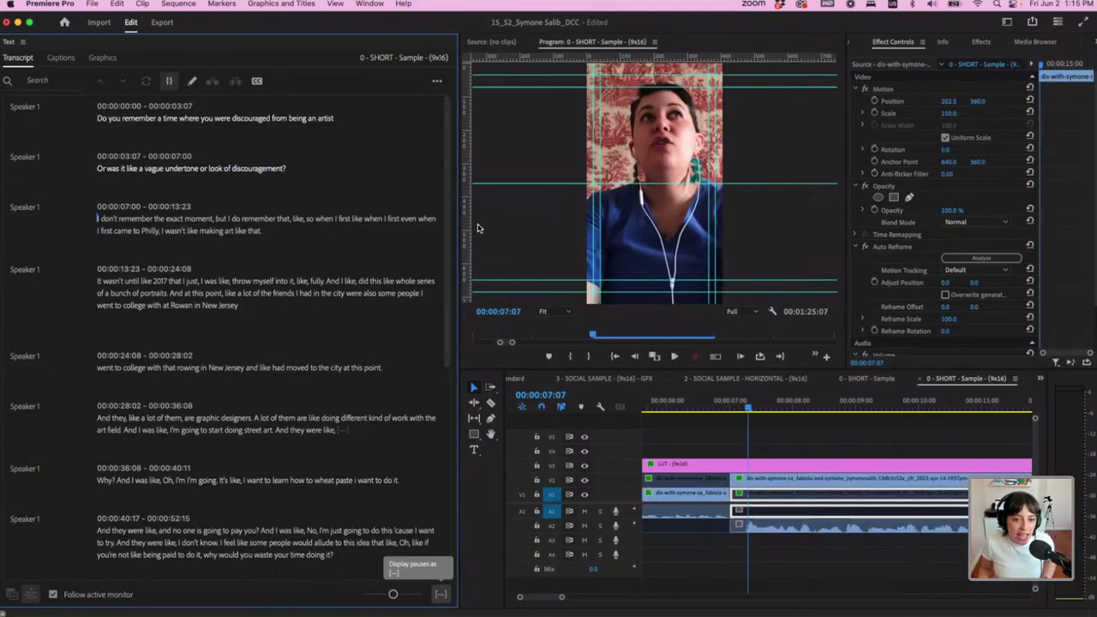
# Play the guest's answer from "And at this point" into the "moved to the city" sentence
pyautogui.moveTo(451, 220); pyautogui.dragTo(434, 296)
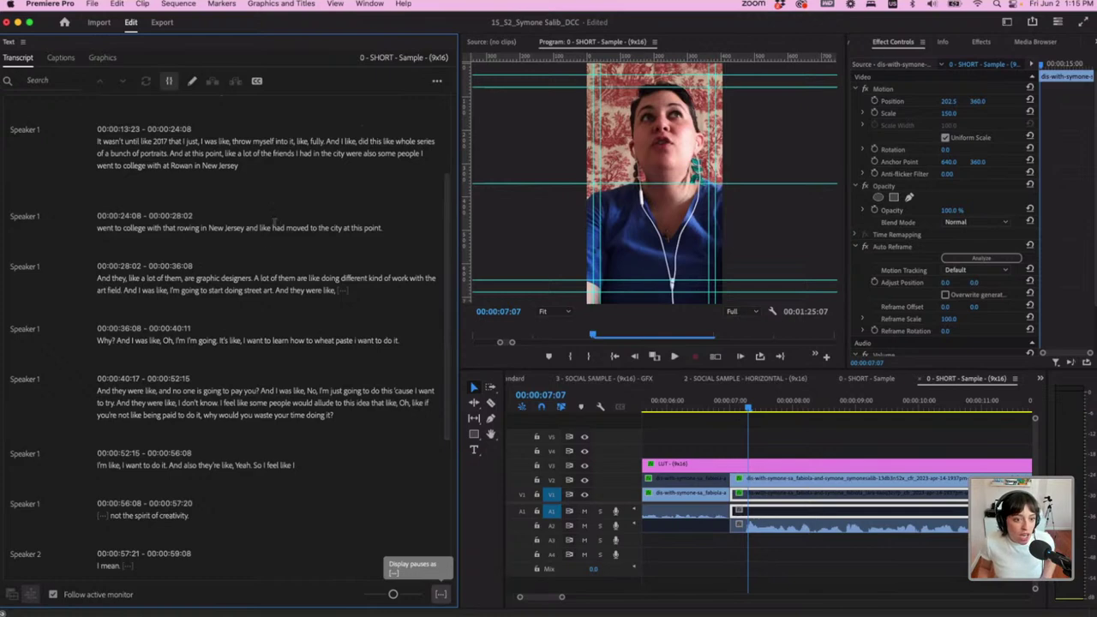
pyautogui.click(175, 154)
pyautogui.press('space')
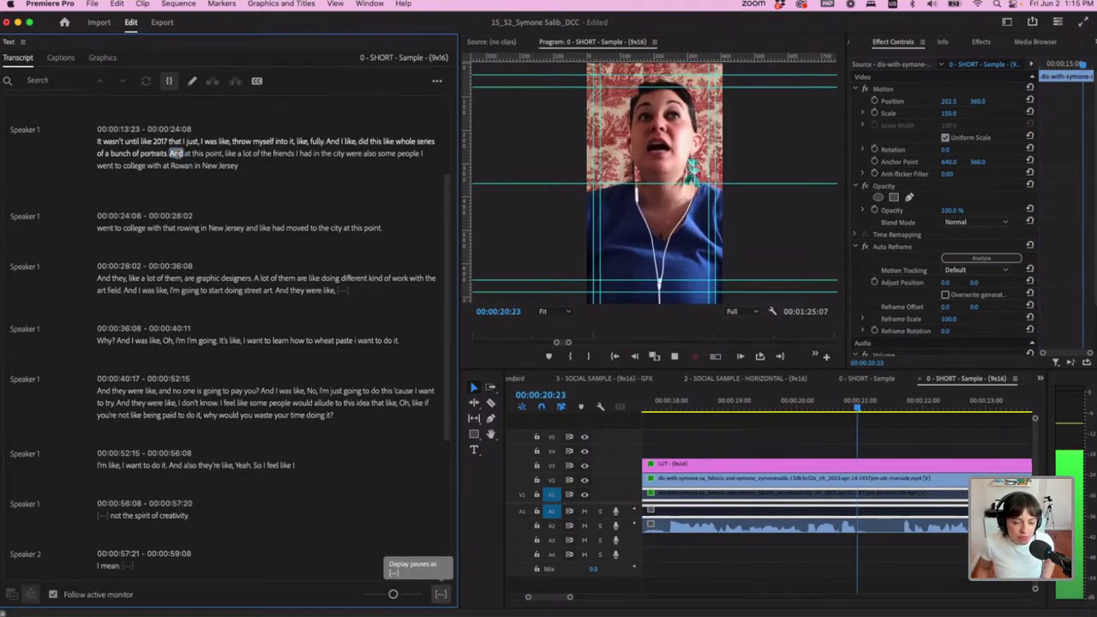
pyautogui.scroll(3, 177, 155)
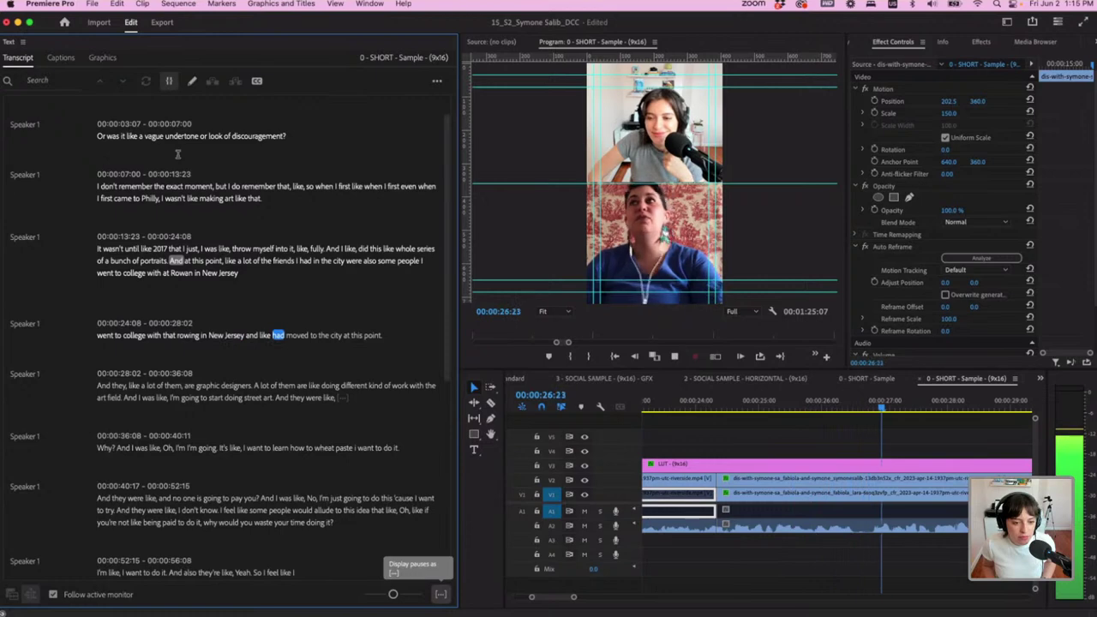
pyautogui.press('space')
# Delete "and like had moved to the city at this point." from the end of the New Jersey passage
pyautogui.click(261, 291)
pyautogui.moveTo(247, 278); pyautogui.dragTo(381, 278)
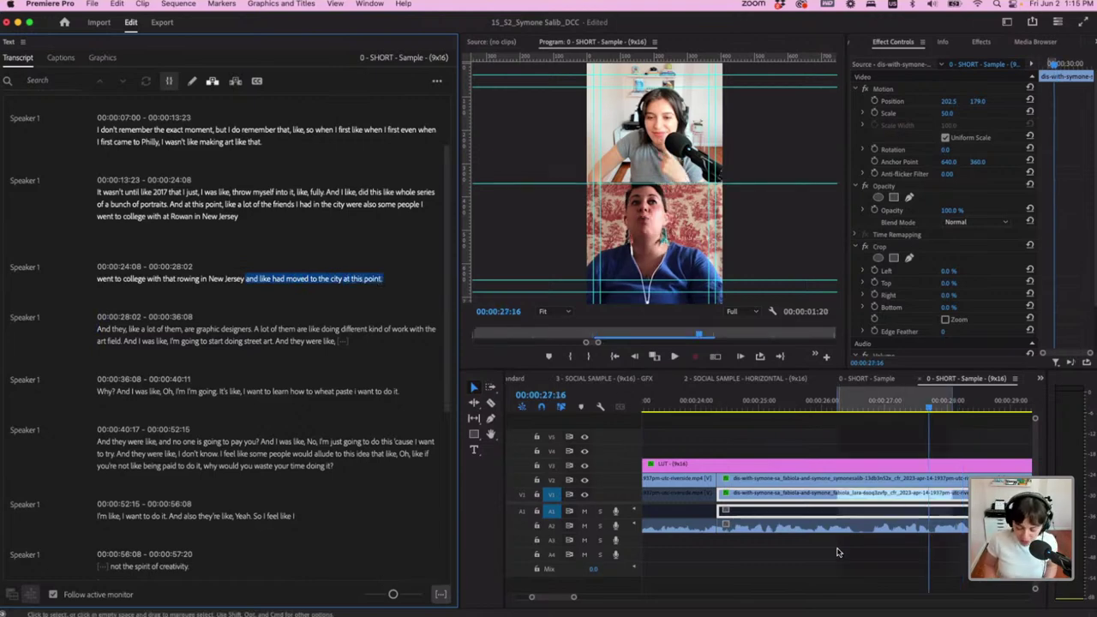
pyautogui.press('Delete')
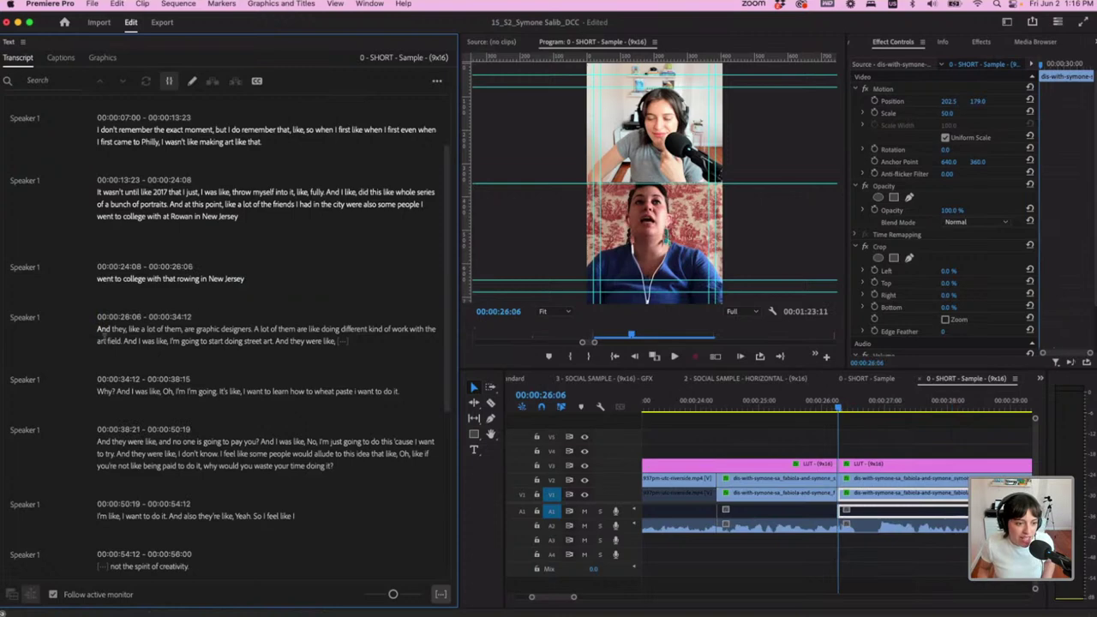
# Delete "And they, like" from the start of the graphic designers passage in the transcript
pyautogui.scroll(-1, 109, 317)
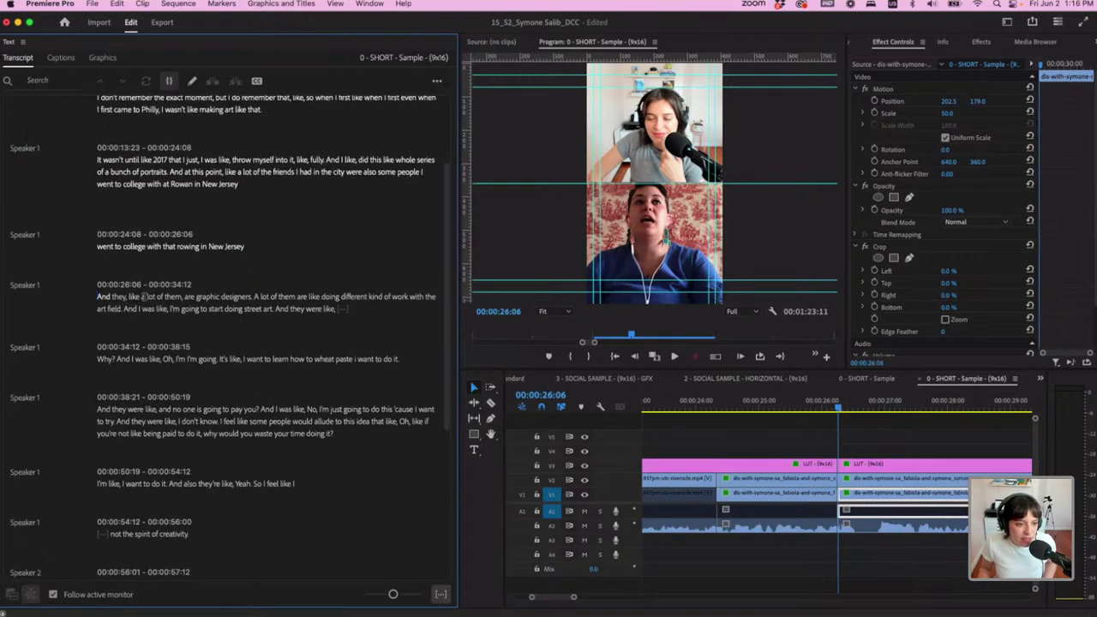
pyautogui.moveTo(139, 296); pyautogui.dragTo(96, 297)
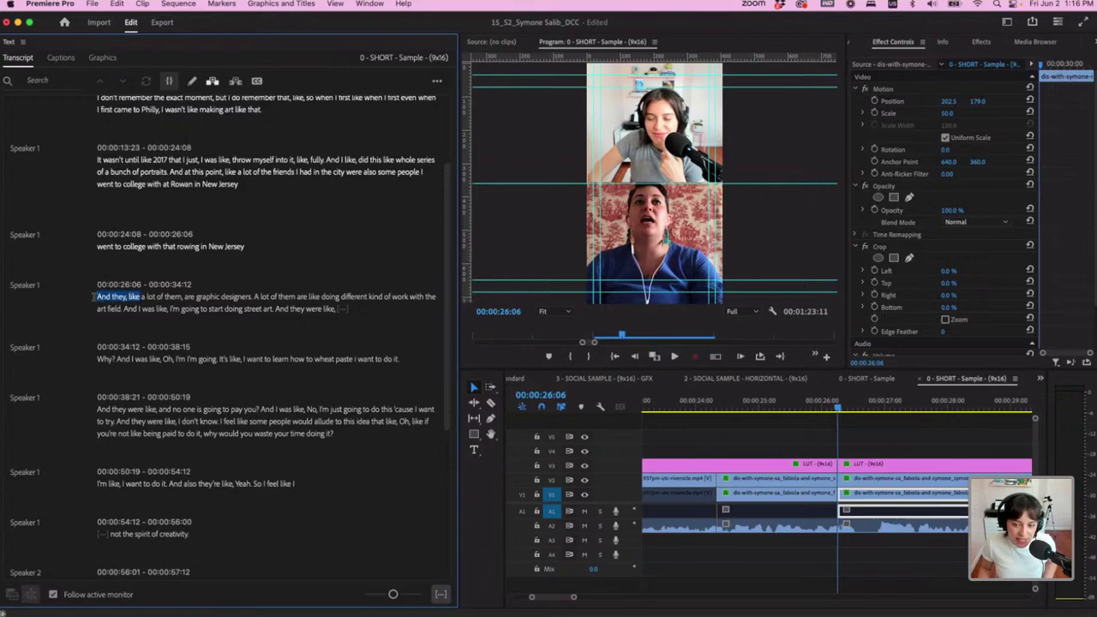
pyautogui.press('BackSpace')
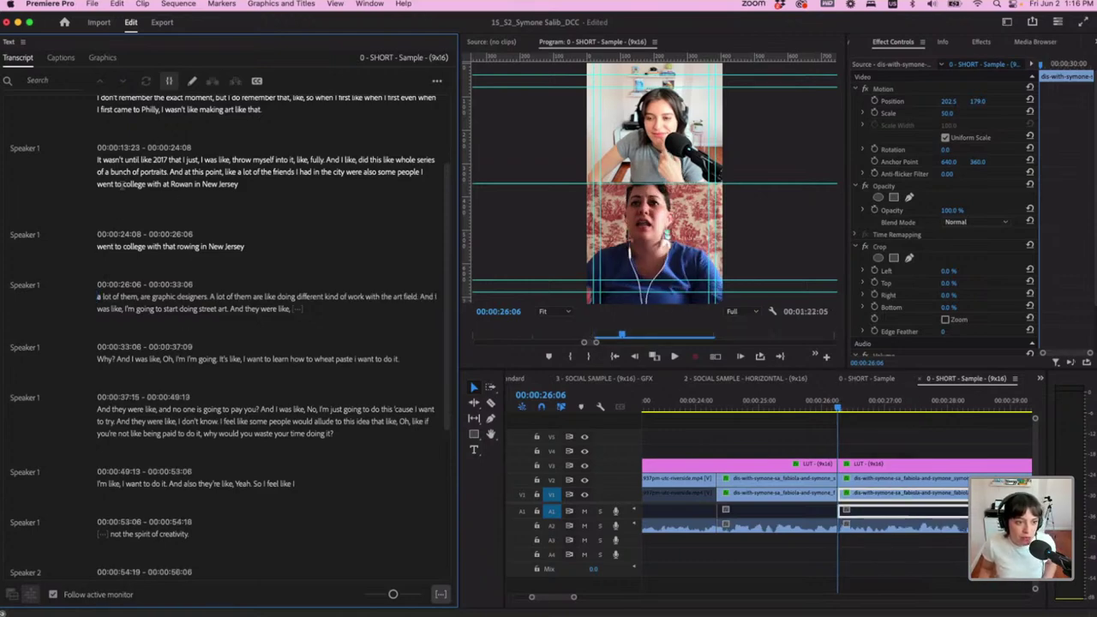
# Play from both "went to college" lines to check the cuts and the transcribed wording around New Jersey
pyautogui.click(105, 183)
pyautogui.press('space')
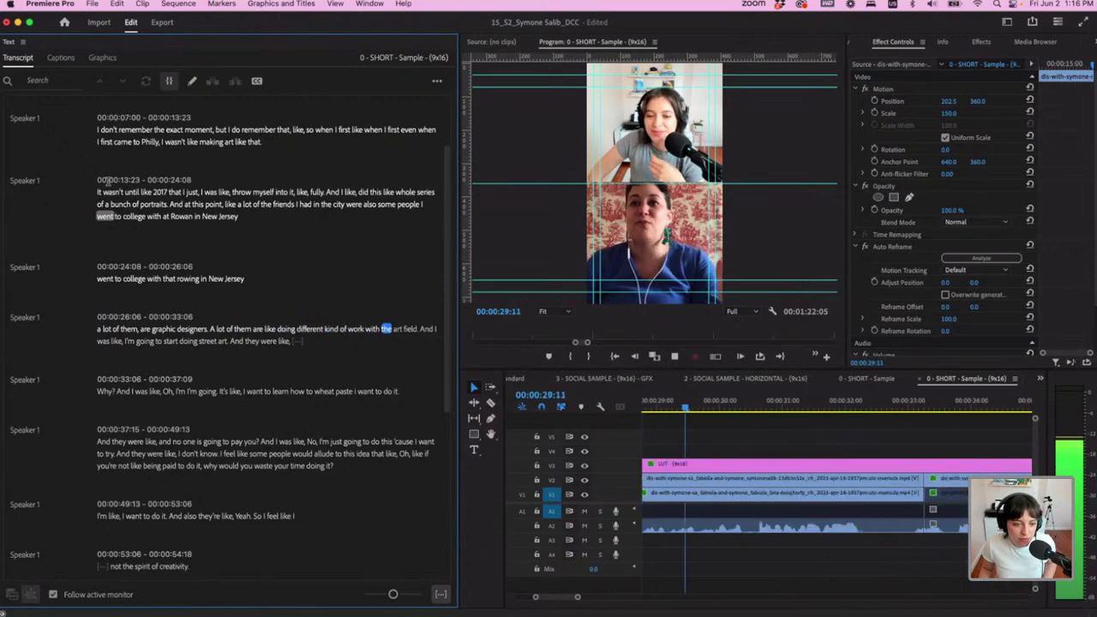
pyautogui.press('space')
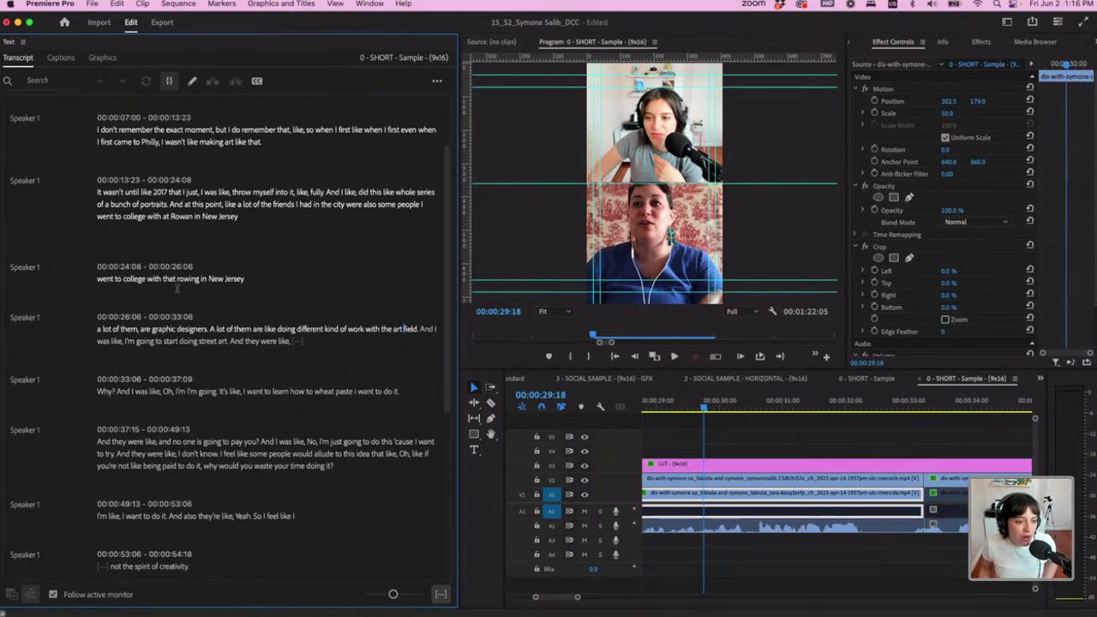
pyautogui.click(104, 278)
pyautogui.press('space')
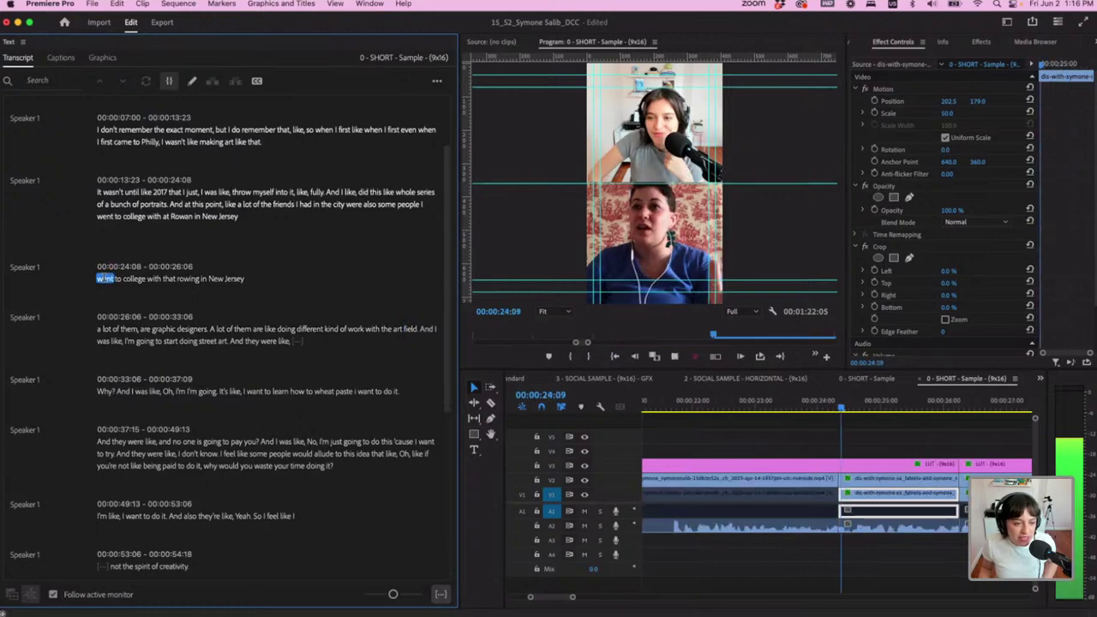
pyautogui.press('space')
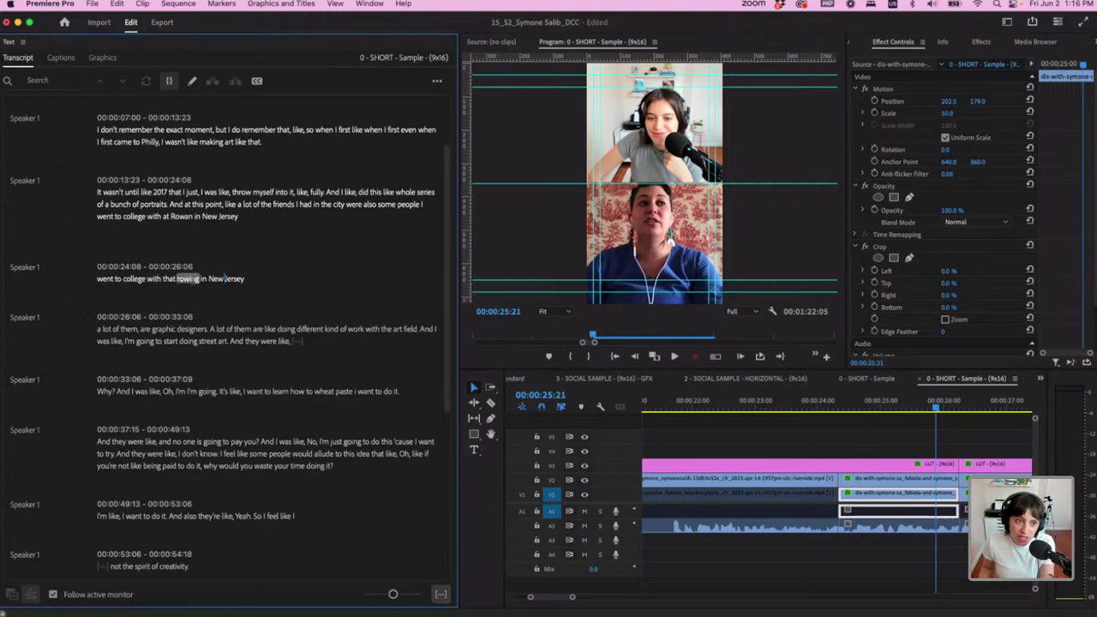
# Correct the transcript word "rowing" to "Rowan" in the line starting at 00:00:24:08
pyautogui.doubleClick(192, 278)
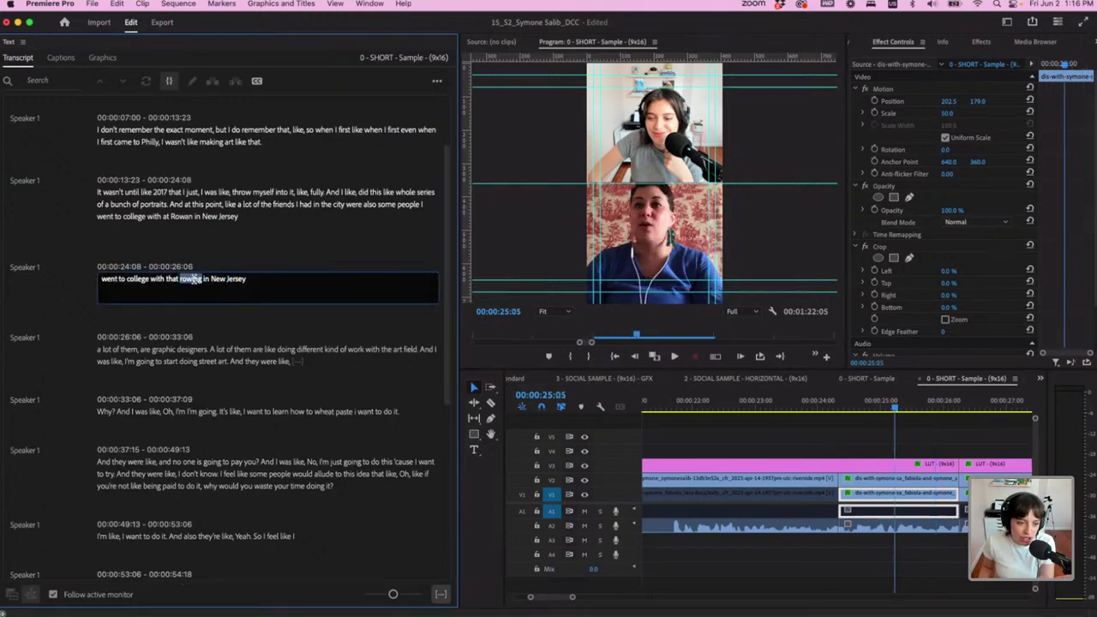
pyautogui.write('Rowan')
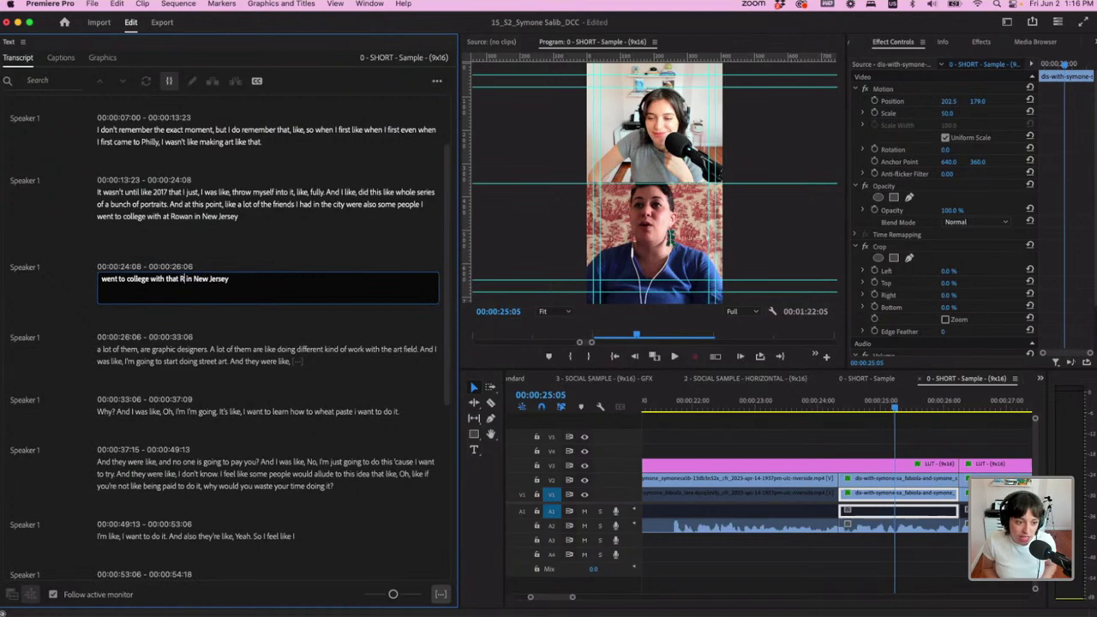
pyautogui.press('Return')
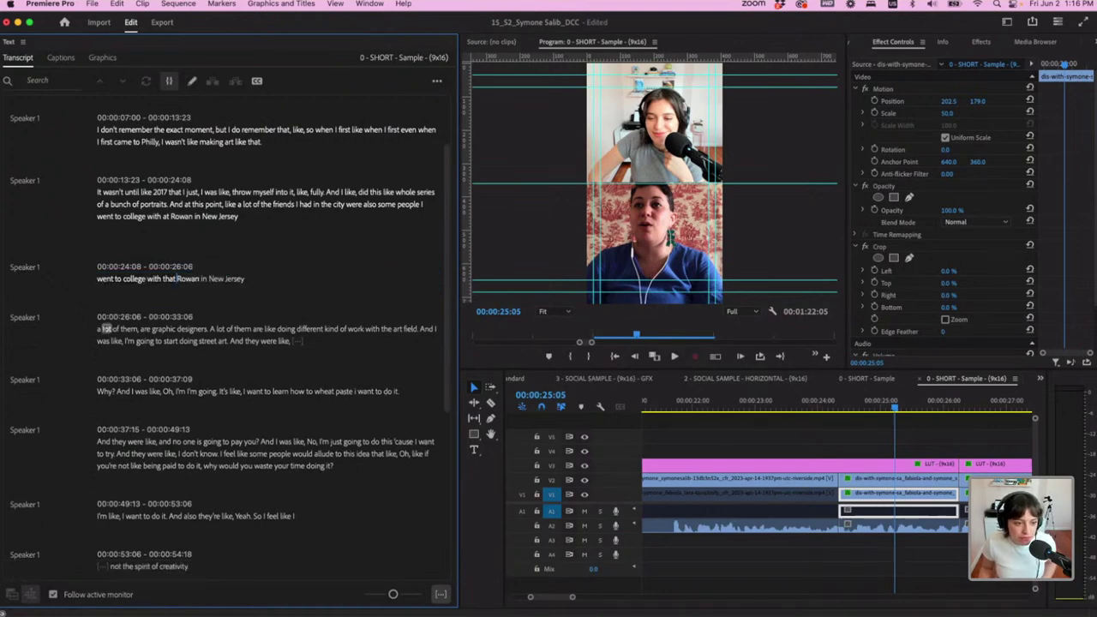
# Play from the corrected word "Rowan" into the graphic designers passage to check the edited transition
pyautogui.click(187, 278)
pyautogui.press('space')
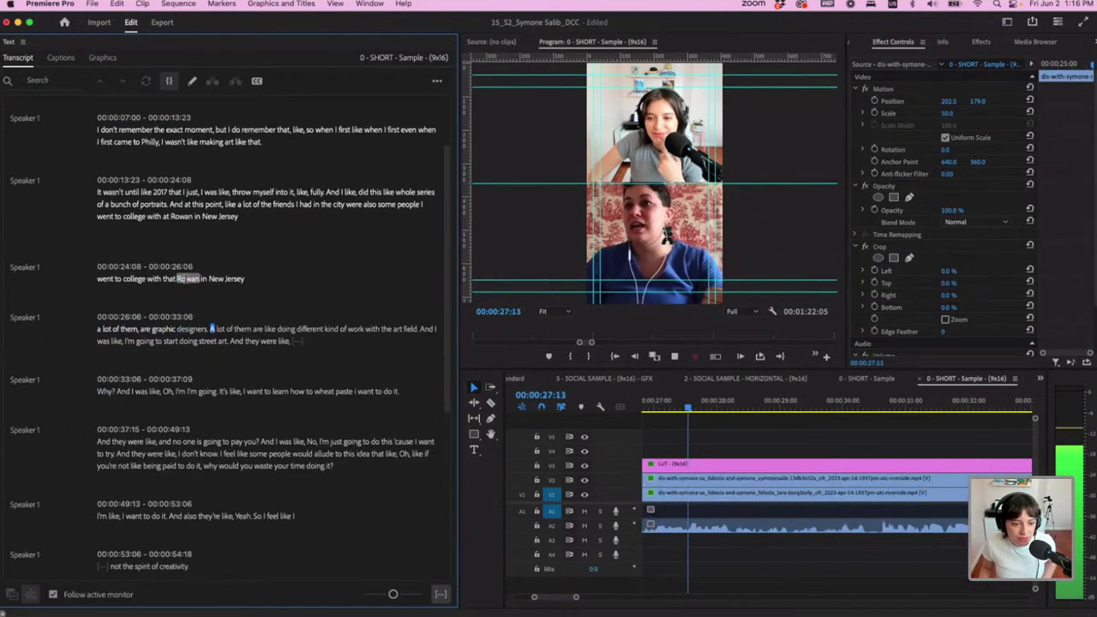
pyautogui.press('space')
pyautogui.scroll(5, 740, 443)
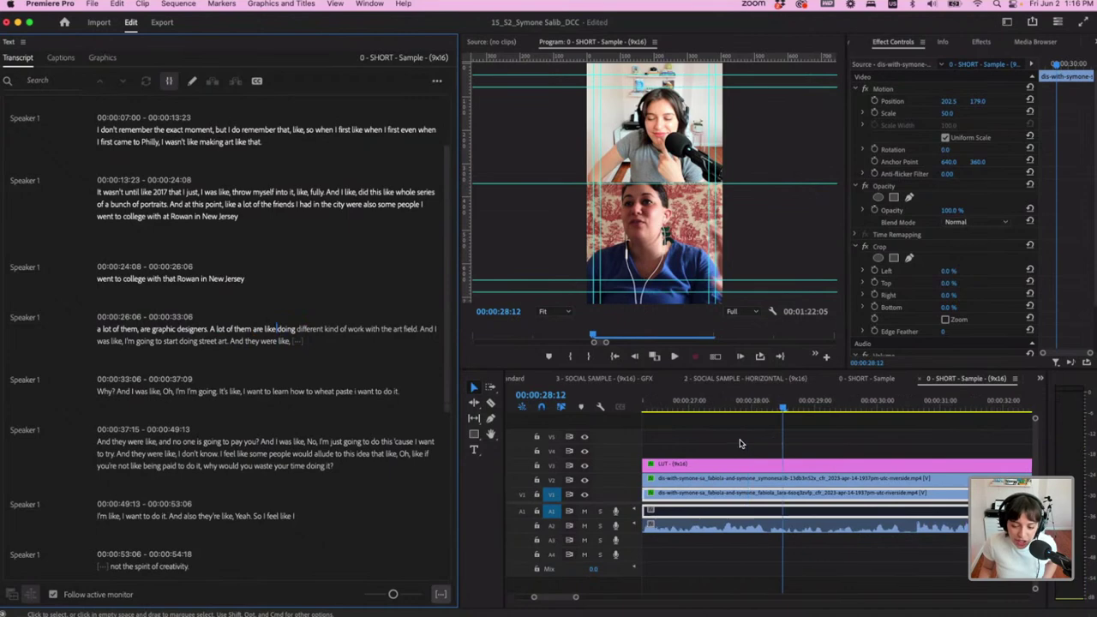
# Play across the cut between "New Jersey" and "a lot of them" to check the audio transition
pyautogui.scroll(4, 891, 507)
pyautogui.moveTo(751, 405); pyautogui.dragTo(701, 408)
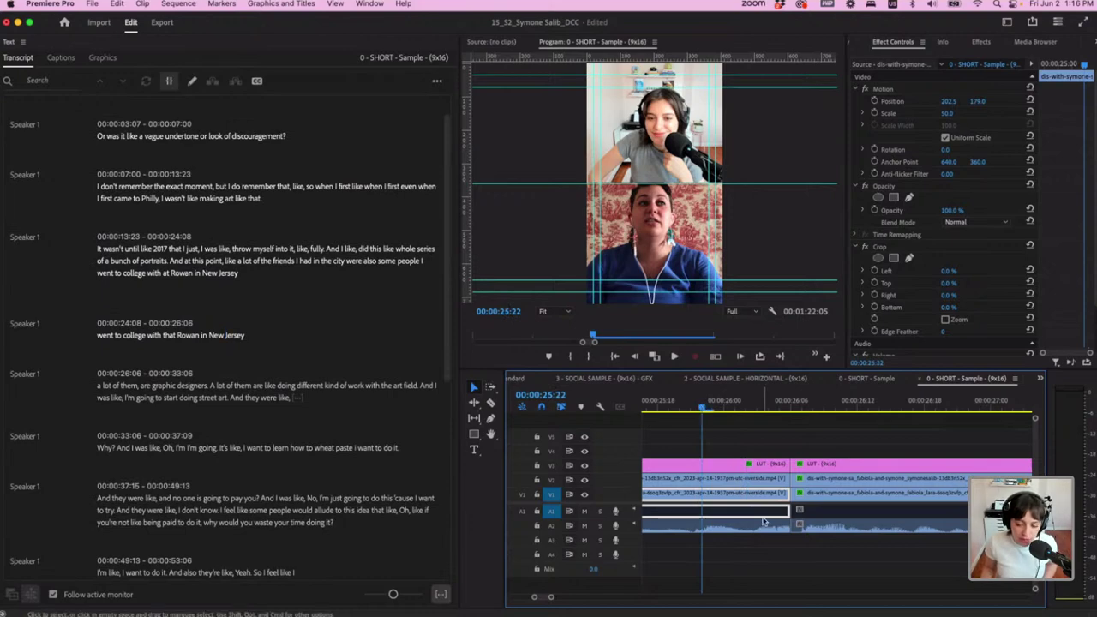
pyautogui.press('space')
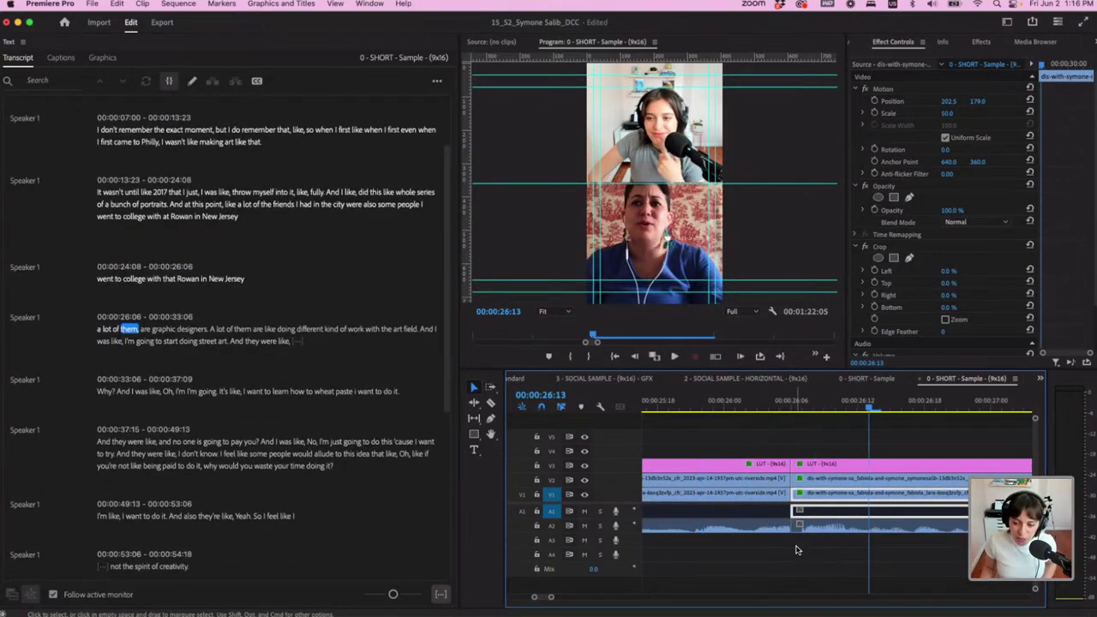
pyautogui.scroll(2, 799, 538)
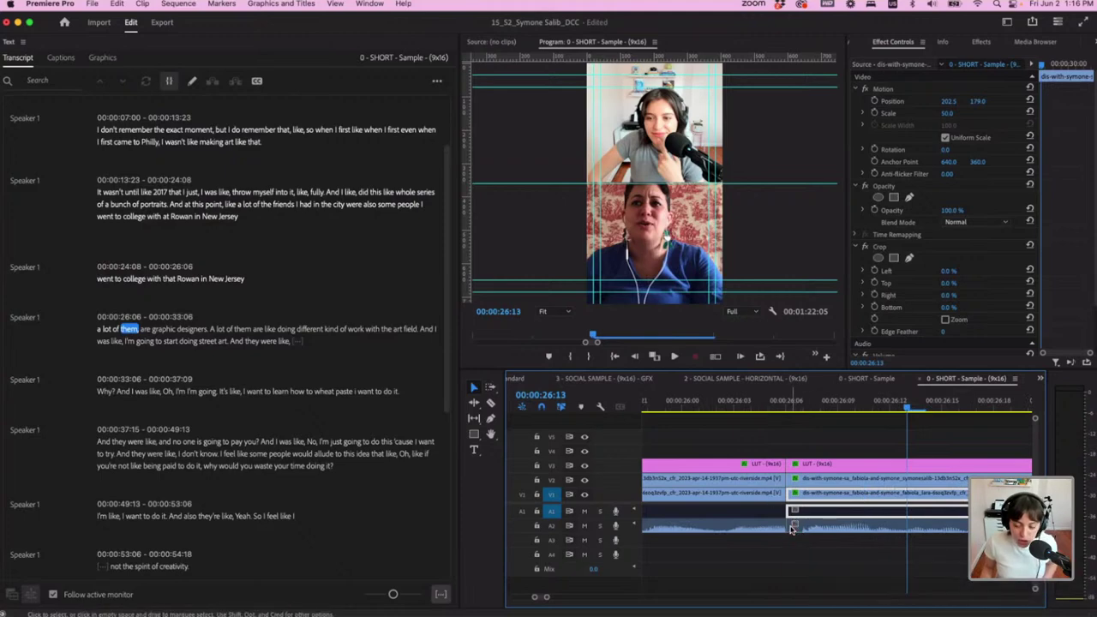
pyautogui.press('c')
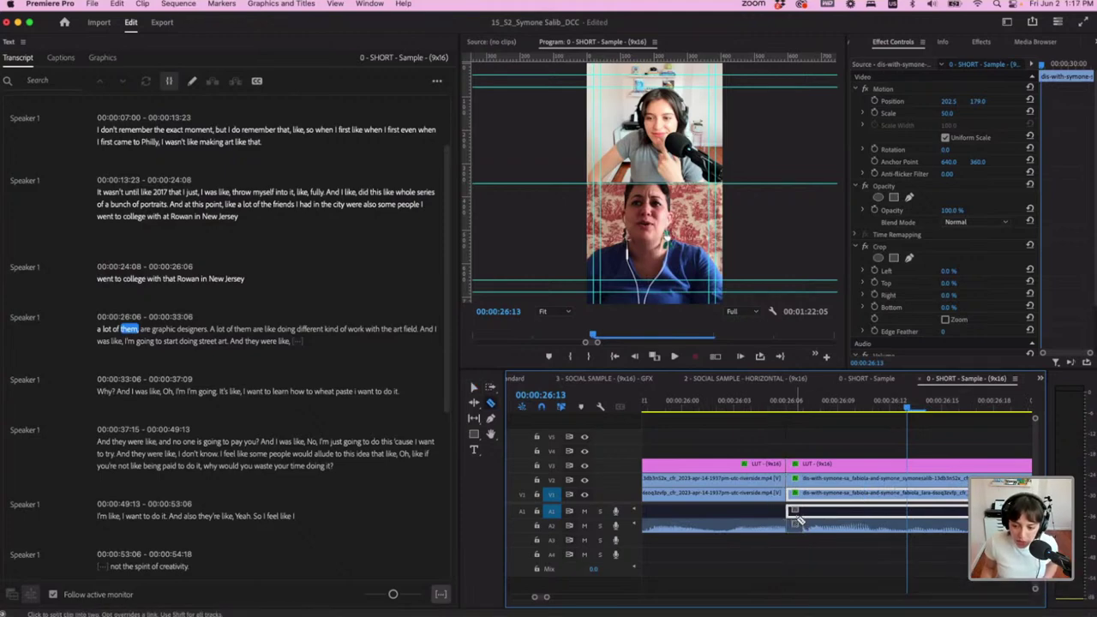
pyautogui.moveTo(808, 400); pyautogui.dragTo(872, 407)
pyautogui.press('Left')
pyautogui.press('Left')
pyautogui.press('Left')
pyautogui.press('Left')
pyautogui.press('Left')
pyautogui.press('Left')
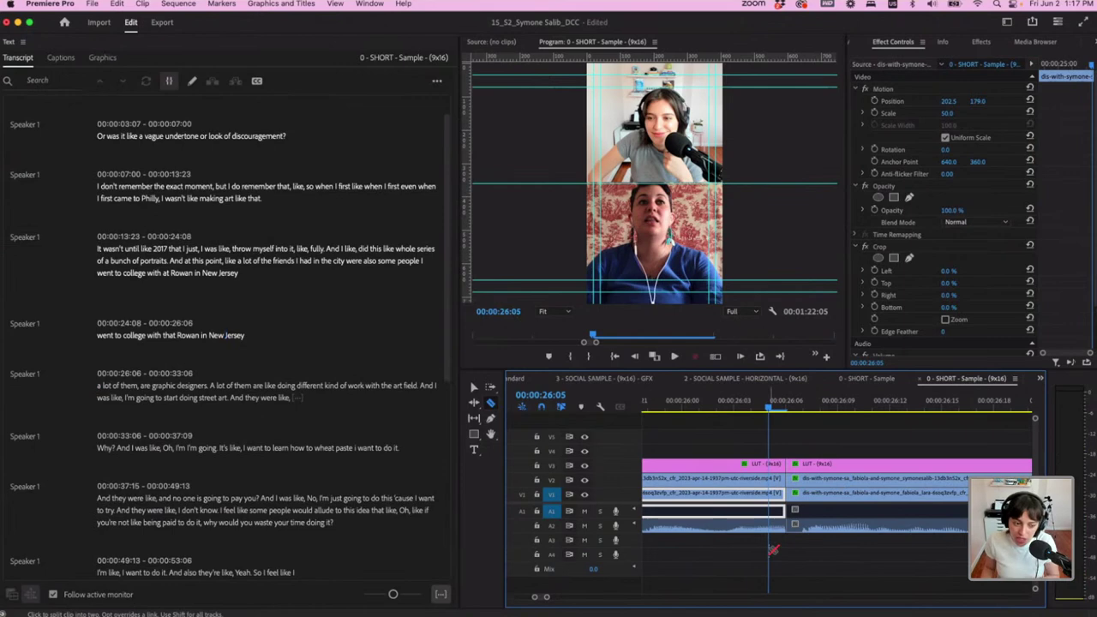
pyautogui.press('v')
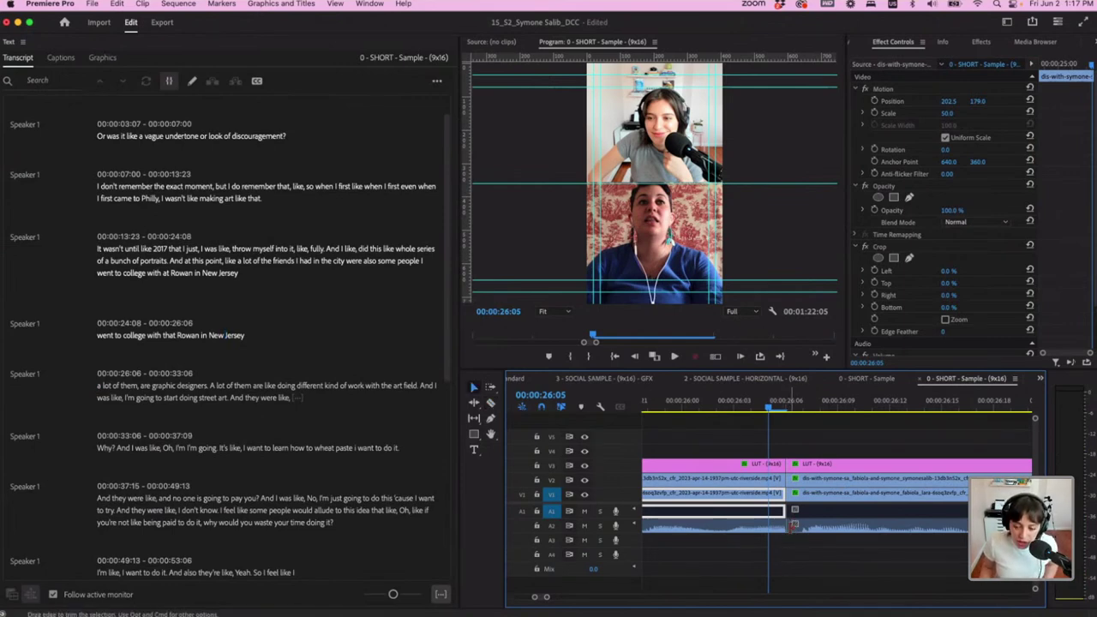
# Apply the default transitions to the edit point at 00:00:26:06, between "New Jersey" and "a lot of them"
pyautogui.rightClick(789, 529)
pyautogui.click(806, 595)
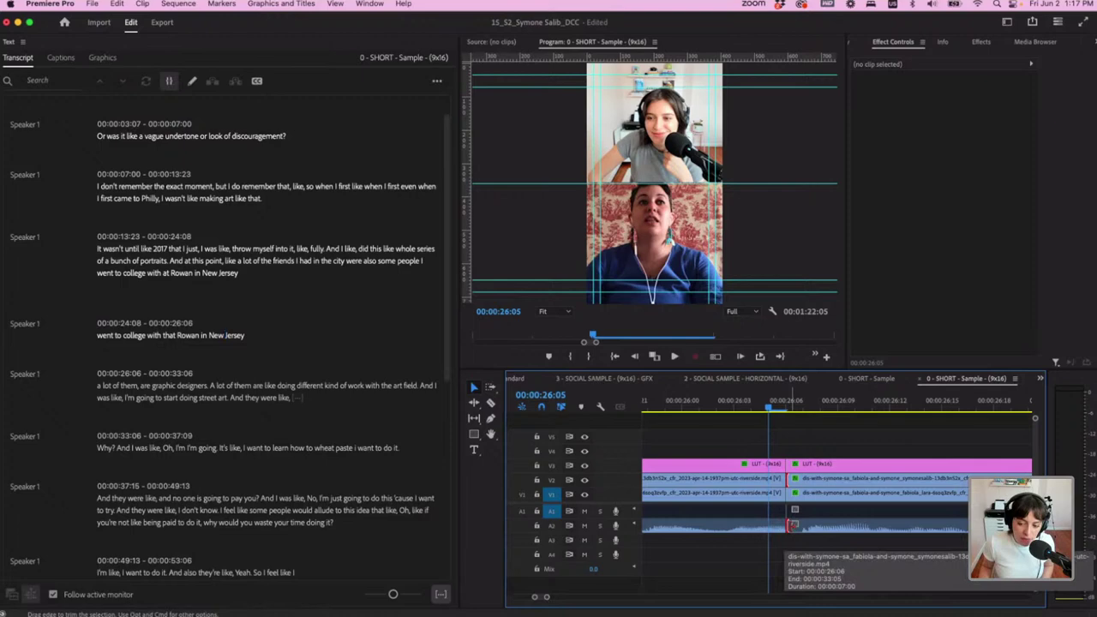
pyautogui.rightClick(788, 523)
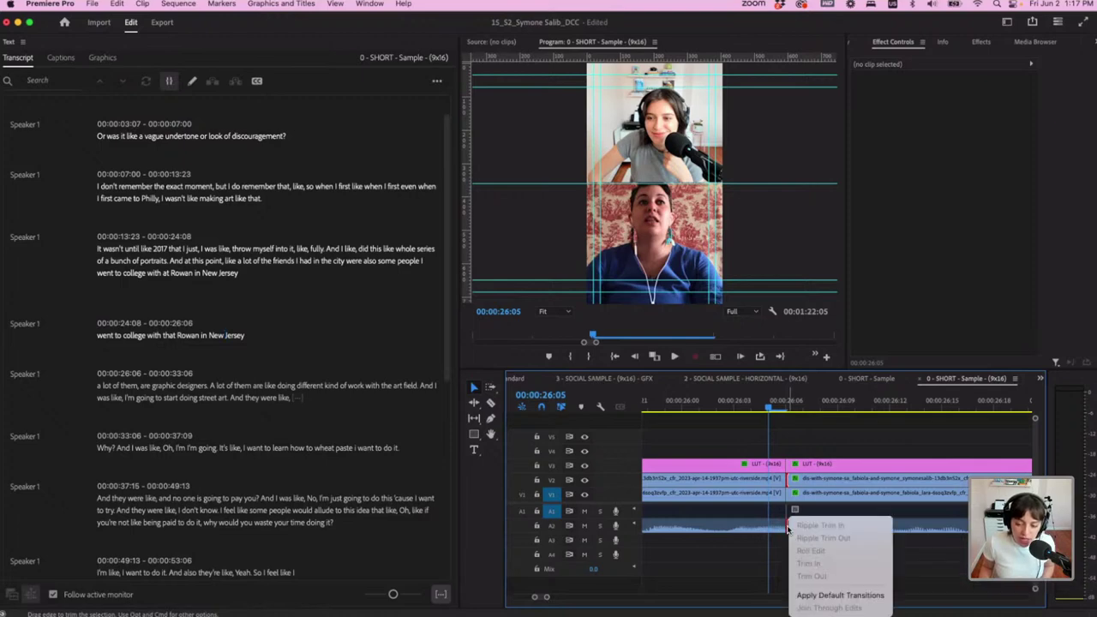
pyautogui.click(823, 594)
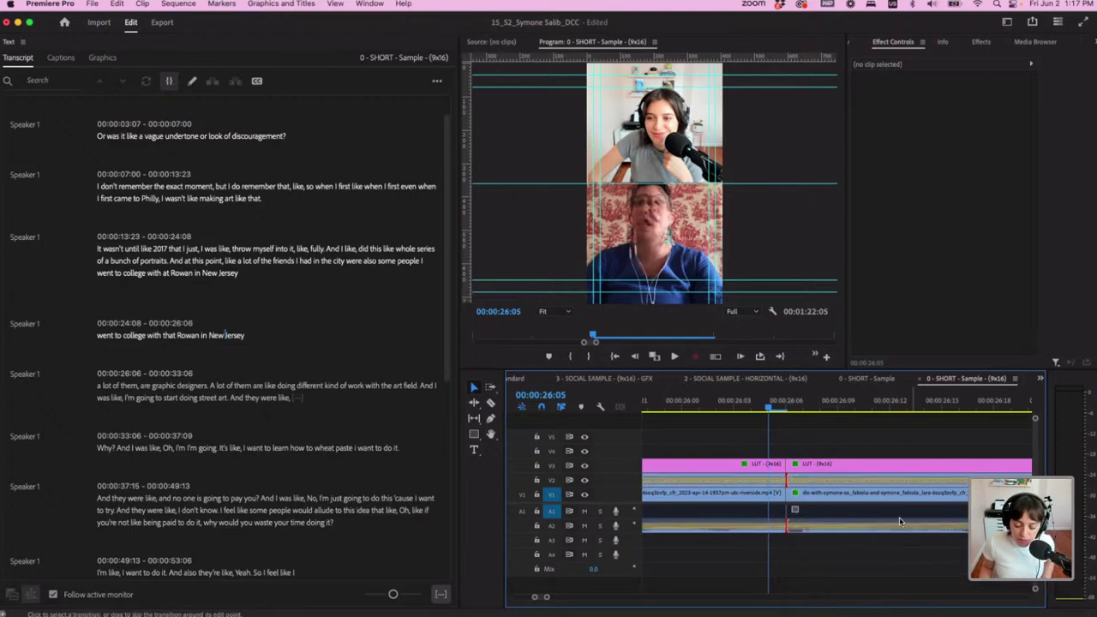
# Remove the Cross Dissolve from the video cut and shorten the Constant Power audio crossfade to 2 frames
pyautogui.scroll(-3, 852, 520)
pyautogui.click(852, 481)
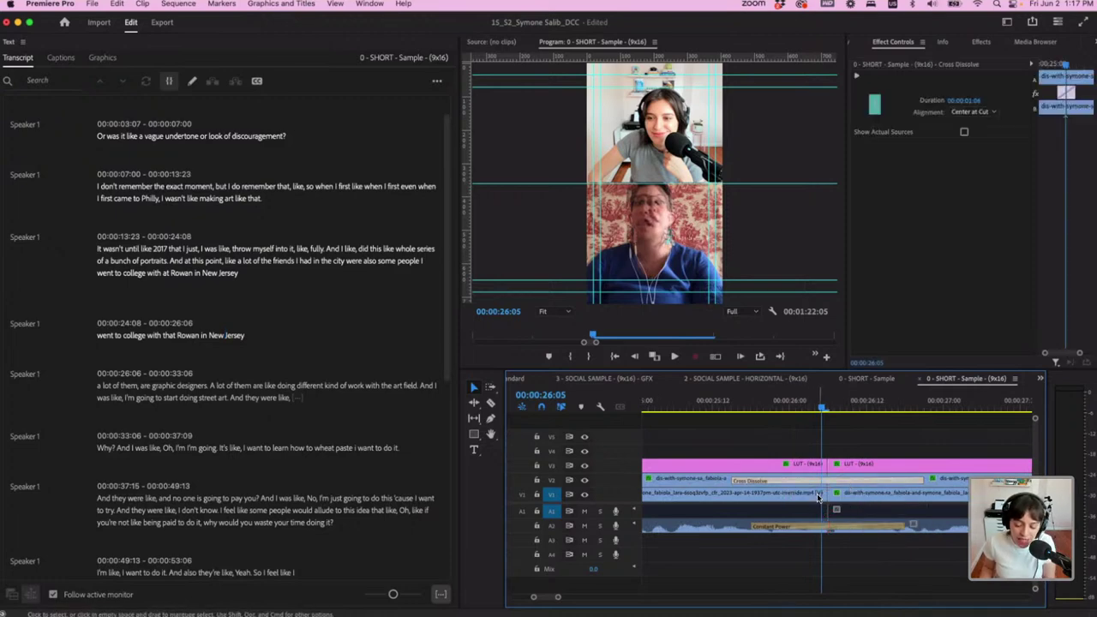
pyautogui.press('Delete')
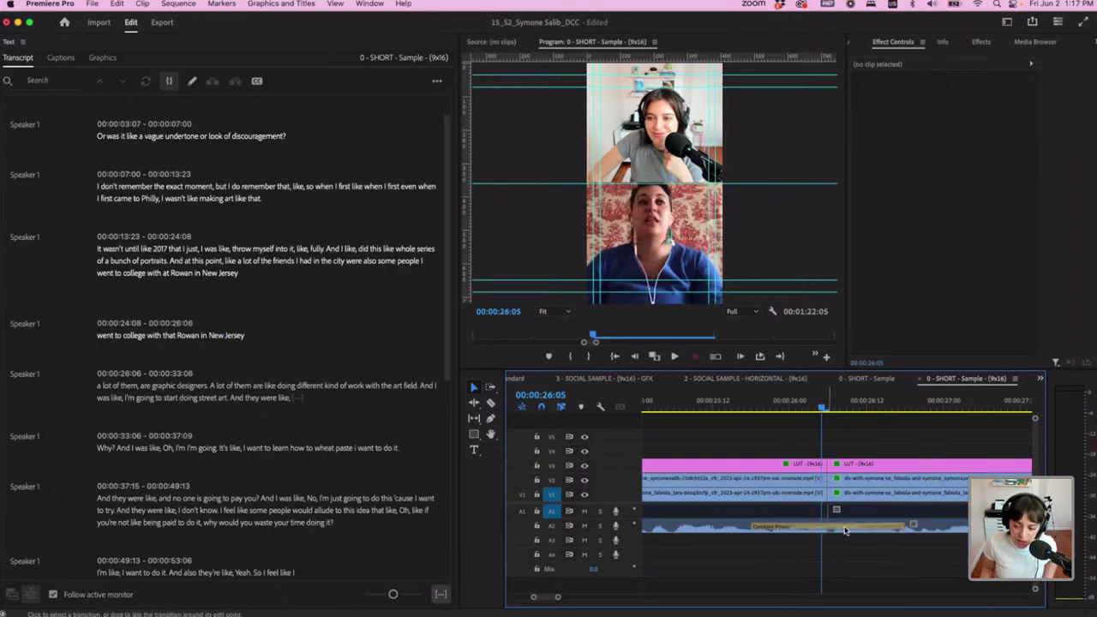
pyautogui.moveTo(901, 525); pyautogui.dragTo(830, 526)
pyautogui.scroll(3, 807, 524)
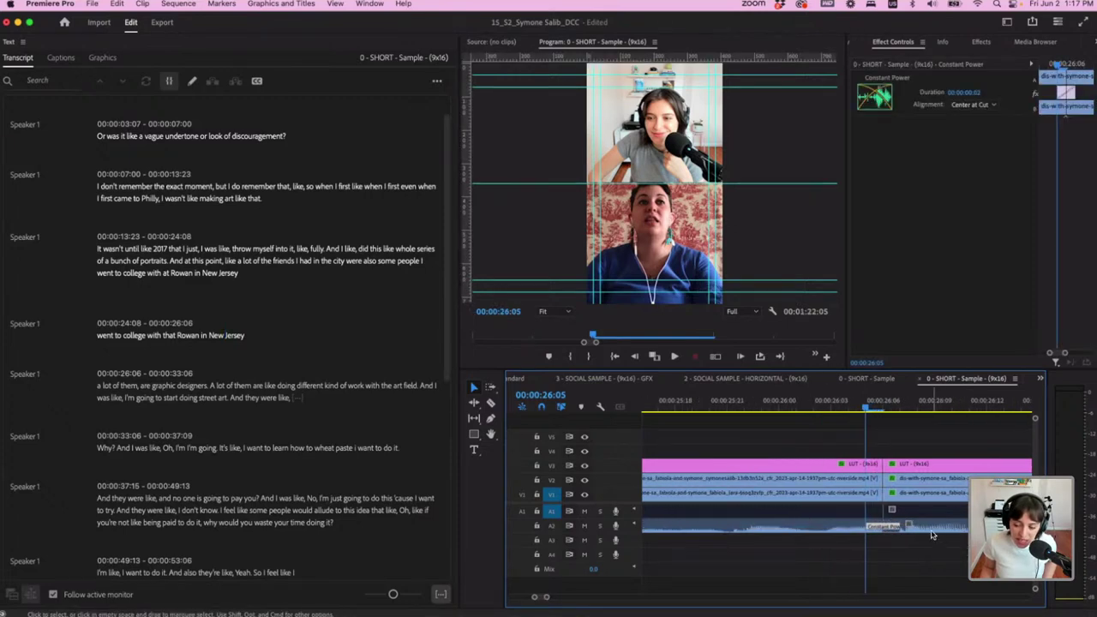
# Play twice across the cut with the shortened crossfade to check how the audio flows into "a lot of them"
pyautogui.click(705, 408)
pyautogui.press('space')
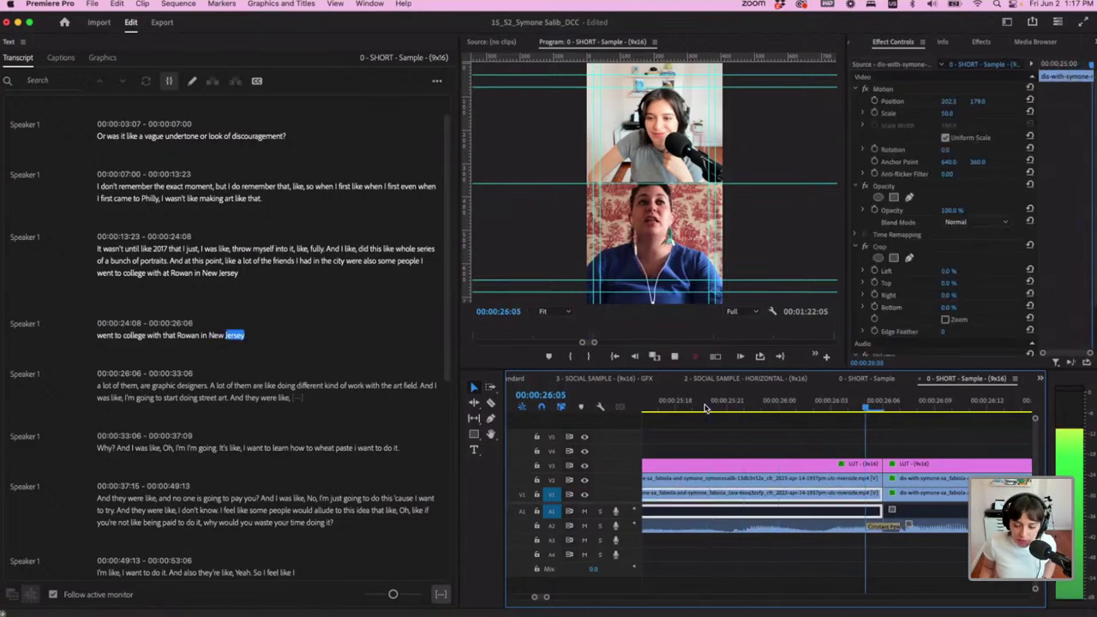
pyautogui.press('space')
pyautogui.press('-')
pyautogui.press('-')
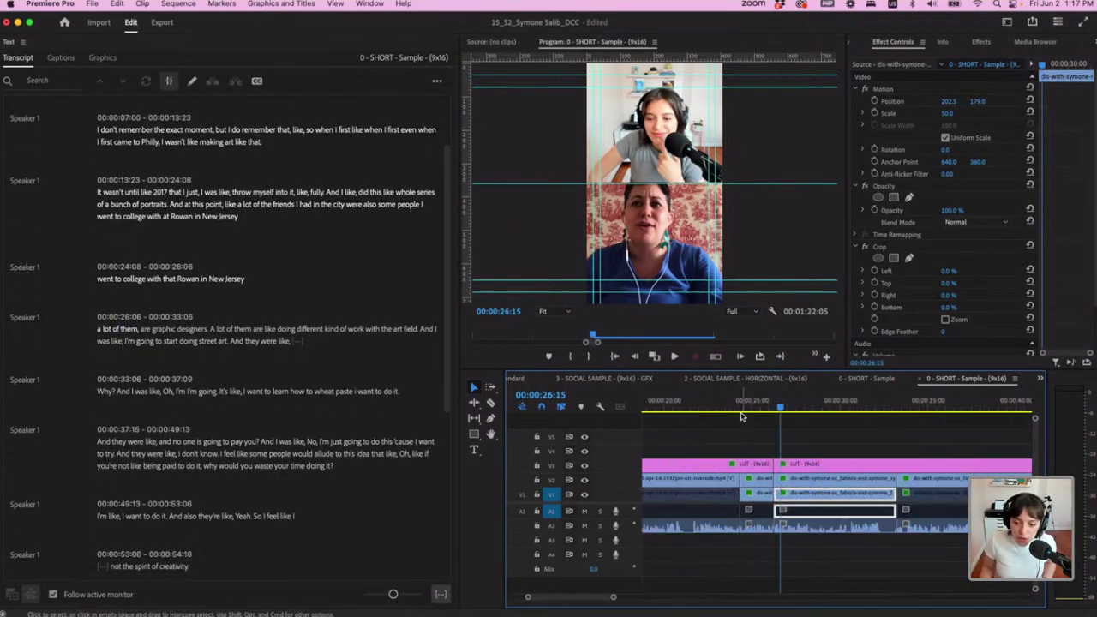
pyautogui.click(744, 409)
pyautogui.press('space')
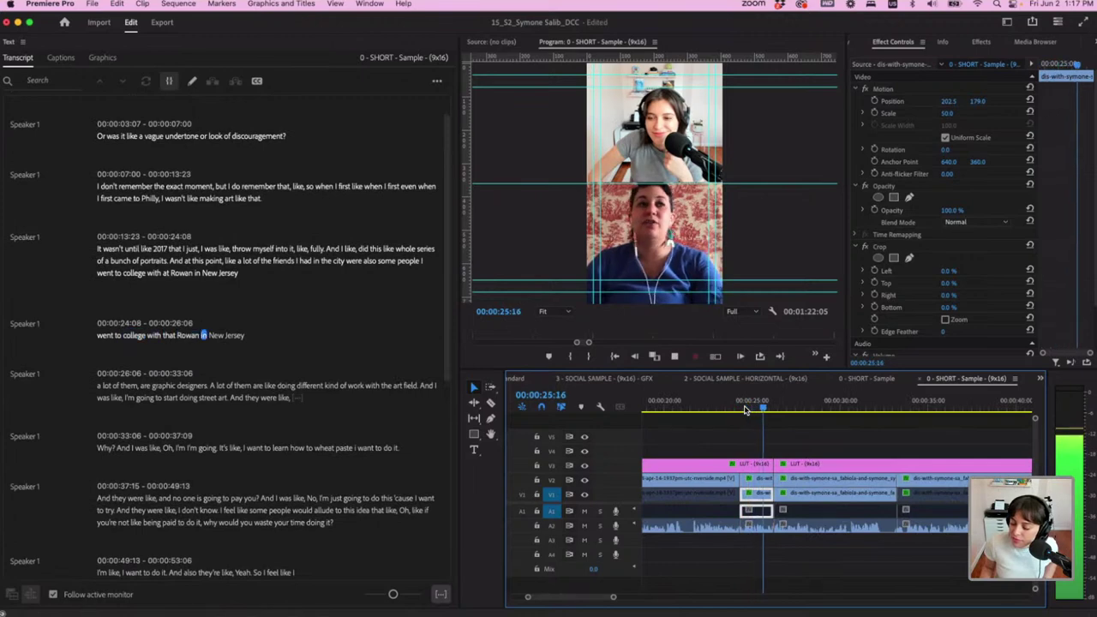
pyautogui.press('space')
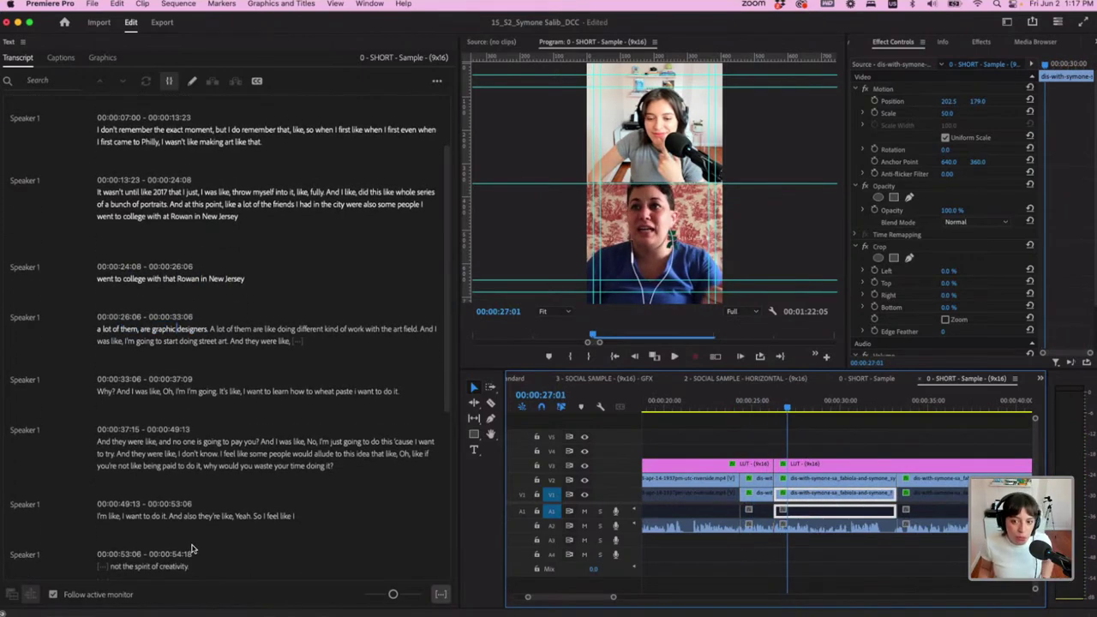
# Play on through the street art passage and delete the pause after "And they were like," in the transcript
pyautogui.press('space')
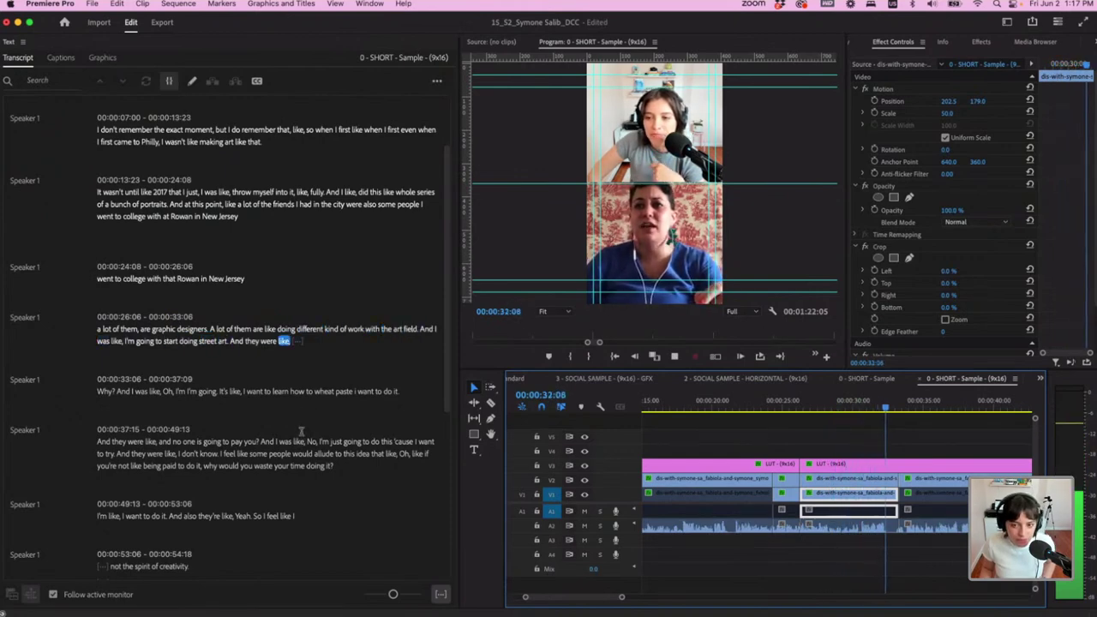
pyautogui.press('space')
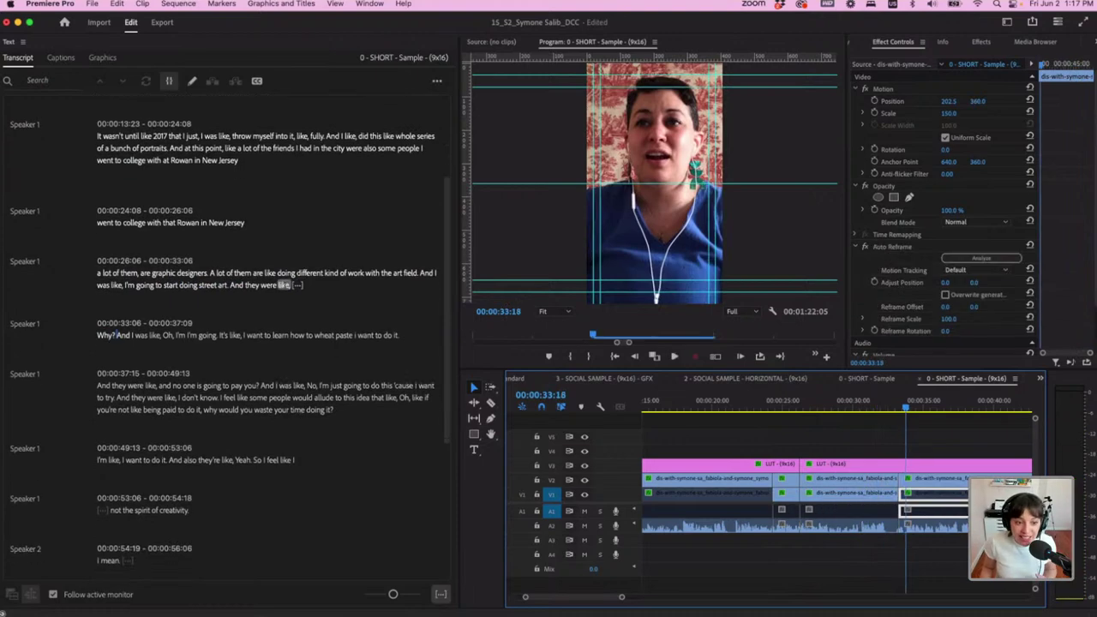
pyautogui.click(297, 285)
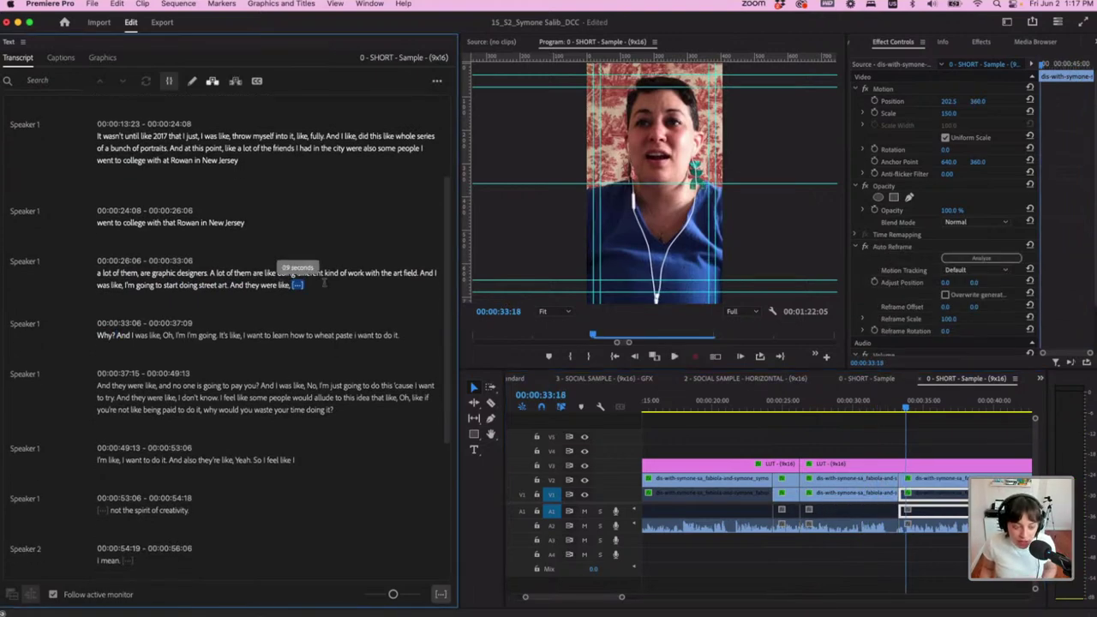
pyautogui.press('BackSpace')
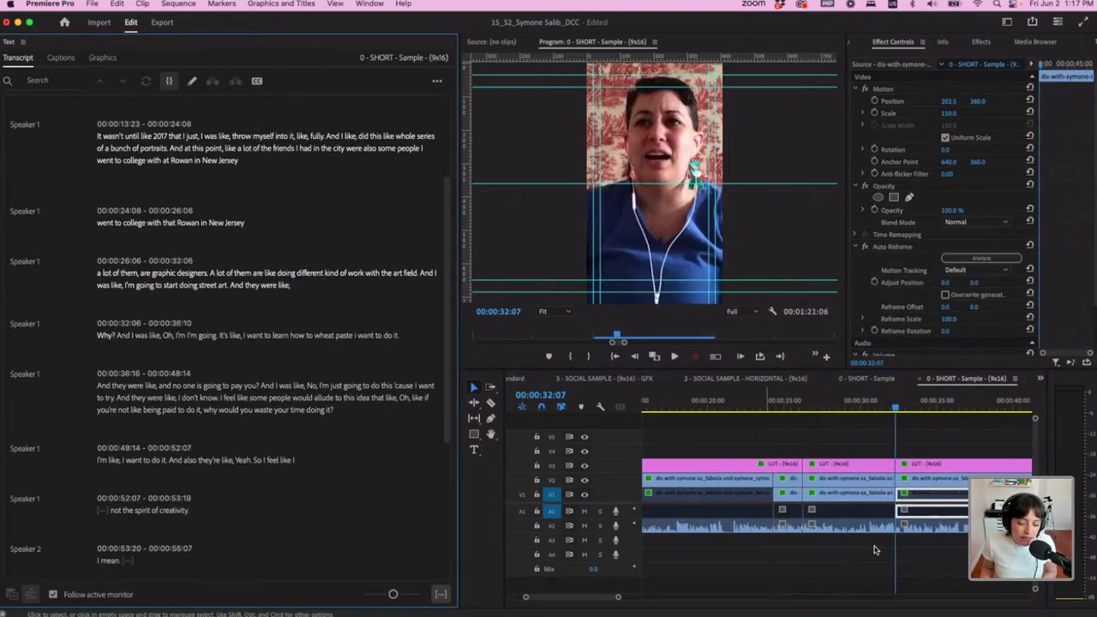
# Inspect the end of the short's timeline and compare it with the end of the "3 - SOCIAL SAMPLE - (9x16) - GFX" sequence
pyautogui.scroll(-4, 881, 536)
pyautogui.hscroll(5, 879, 550)
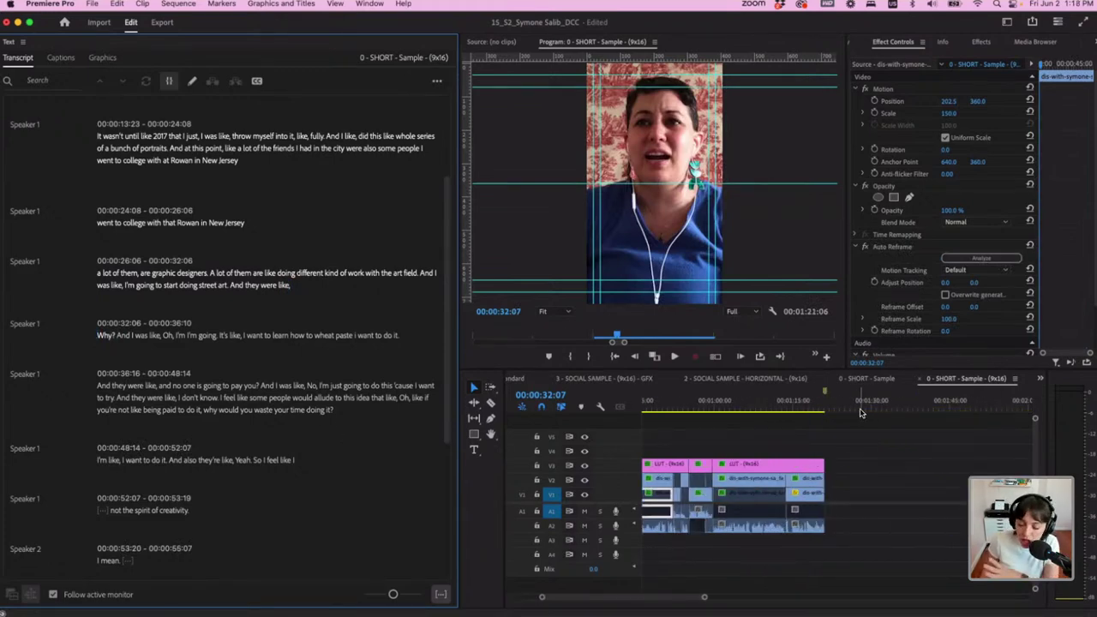
pyautogui.click(613, 379)
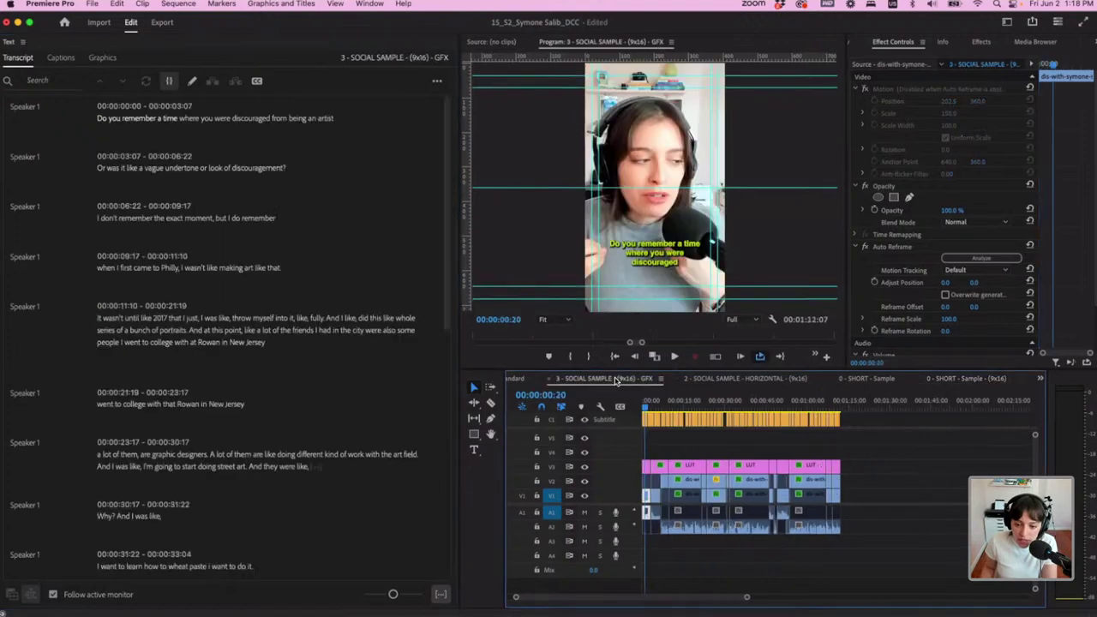
pyautogui.click(847, 402)
pyautogui.moveTo(846, 403); pyautogui.dragTo(839, 403)
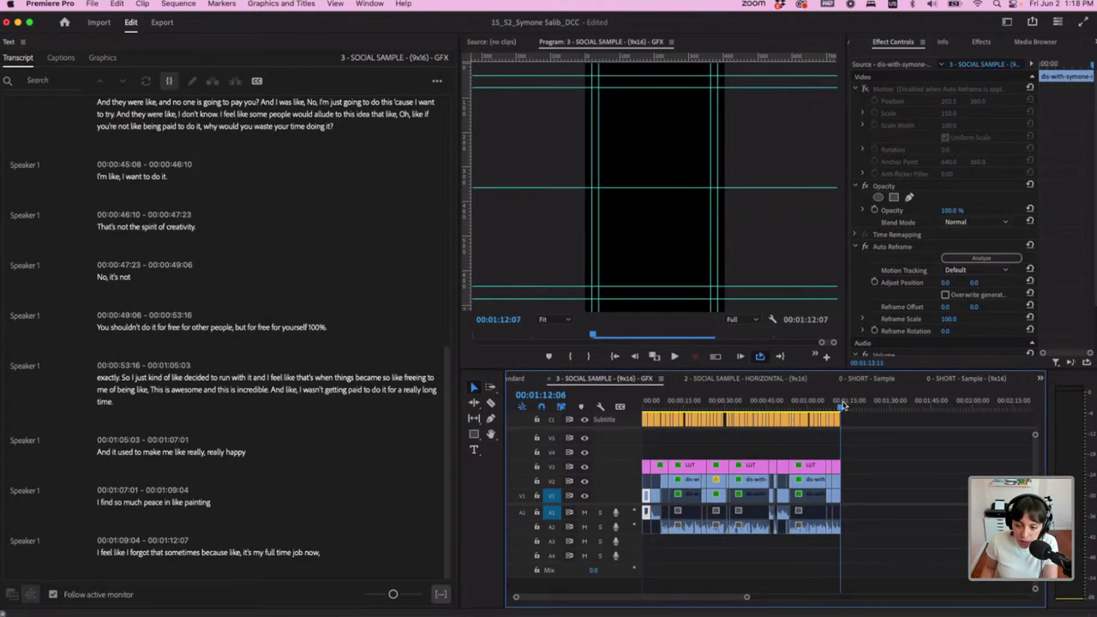
# Open the "2 - SOCIAL SAMPLE - HORIZONTAL - (9x16)" sequence from the project's Timelines bin and scrub to its end
pyautogui.click(745, 378)
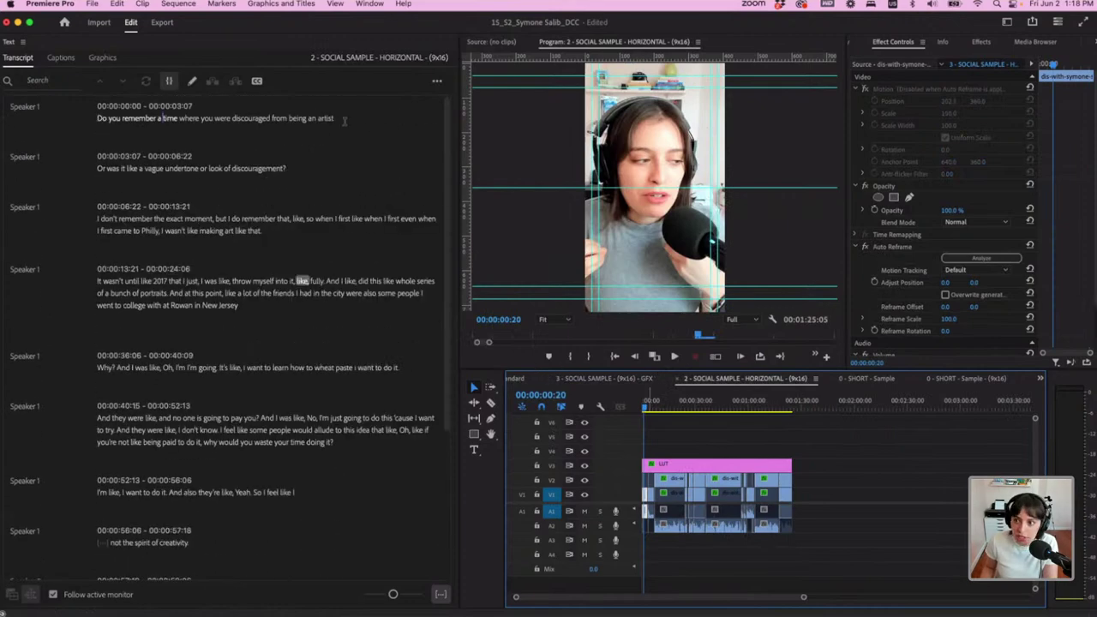
pyautogui.click(1090, 42)
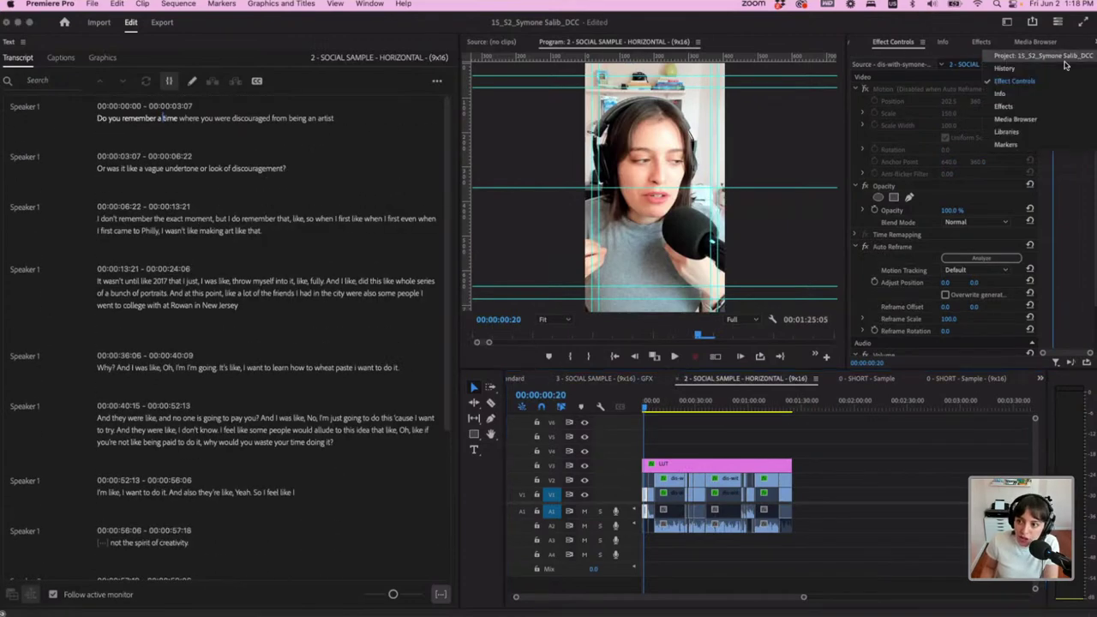
pyautogui.click(1025, 58)
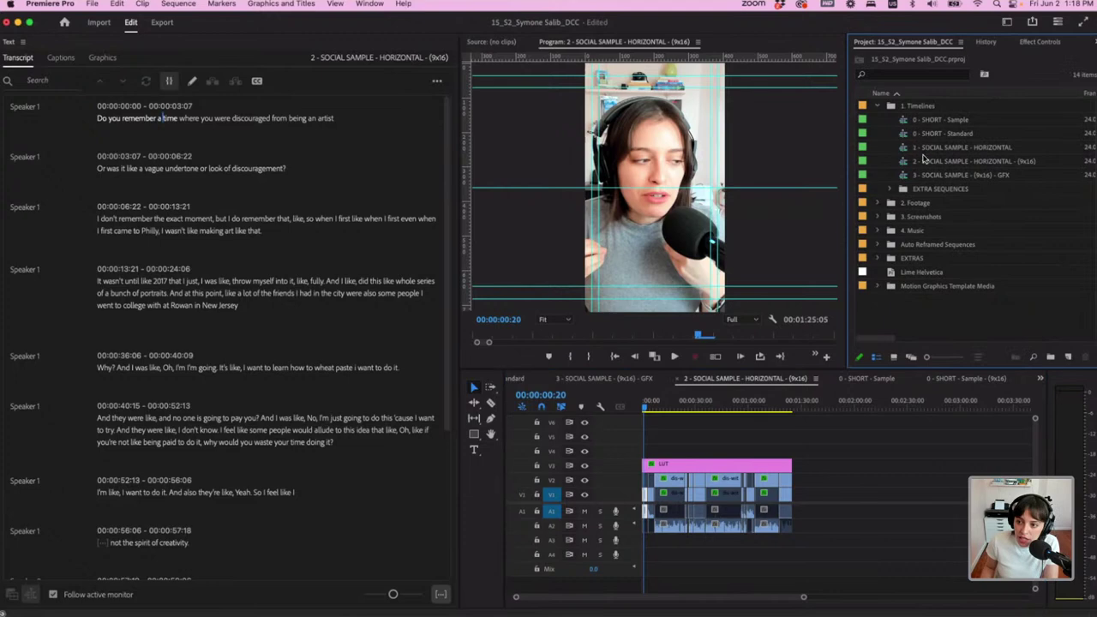
pyautogui.doubleClick(929, 161)
pyautogui.moveTo(645, 408); pyautogui.dragTo(792, 411)
pyautogui.scroll(5, 766, 447)
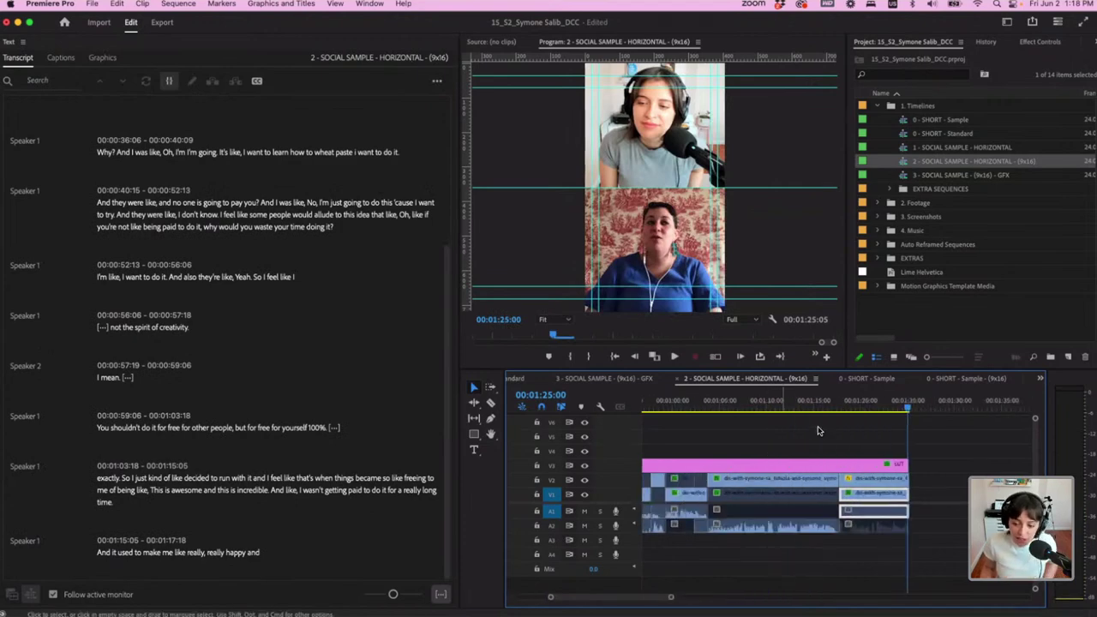
# Check the end of the "0 - SHORT - Sample - (9x16)" sequence, return to "2 - SOCIAL SAMPLE - HORIZONTAL - (9x16)" and list the open sequences
pyautogui.click(966, 379)
pyautogui.moveTo(818, 409); pyautogui.dragTo(822, 410)
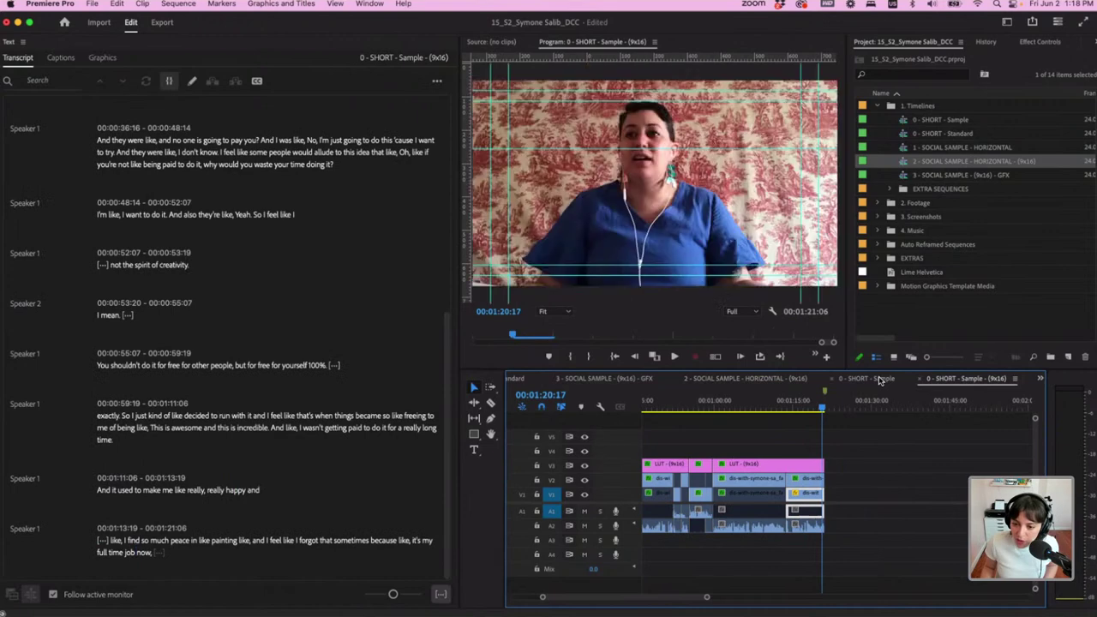
pyautogui.click(881, 380)
pyautogui.click(756, 379)
pyautogui.click(1039, 381)
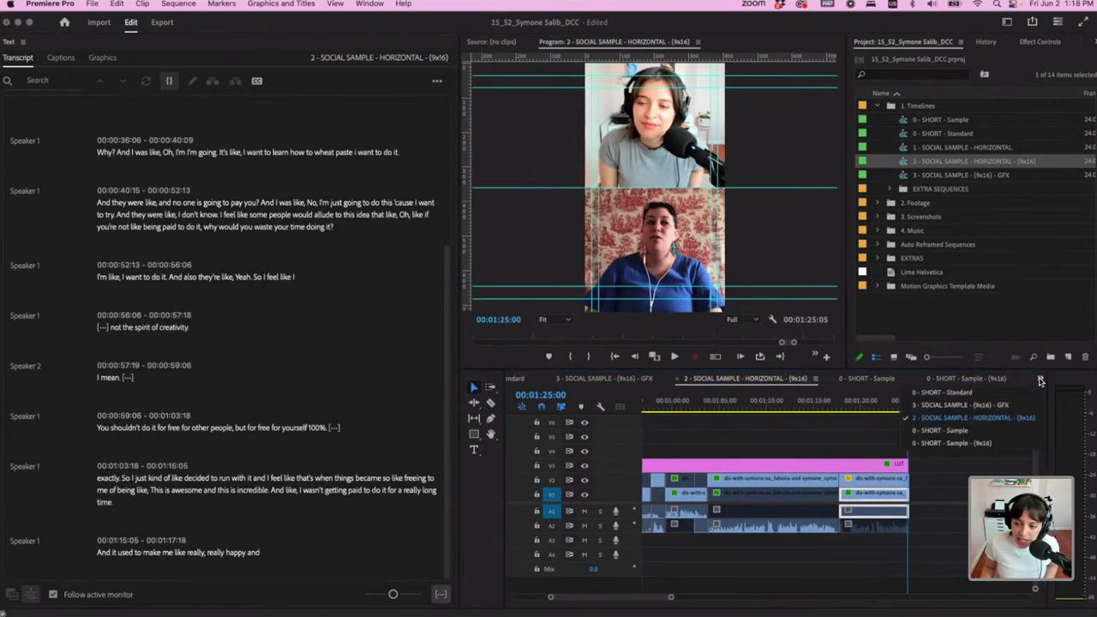
# Scrub through the closing section of the horizontal social sample's 9x16 sequence and review its transcript from the start
pyautogui.click(780, 418)
pyautogui.scroll(-2, 715, 425)
pyautogui.scroll(-1, 716, 426)
pyautogui.moveTo(724, 408); pyautogui.dragTo(787, 420)
pyautogui.press('\\')
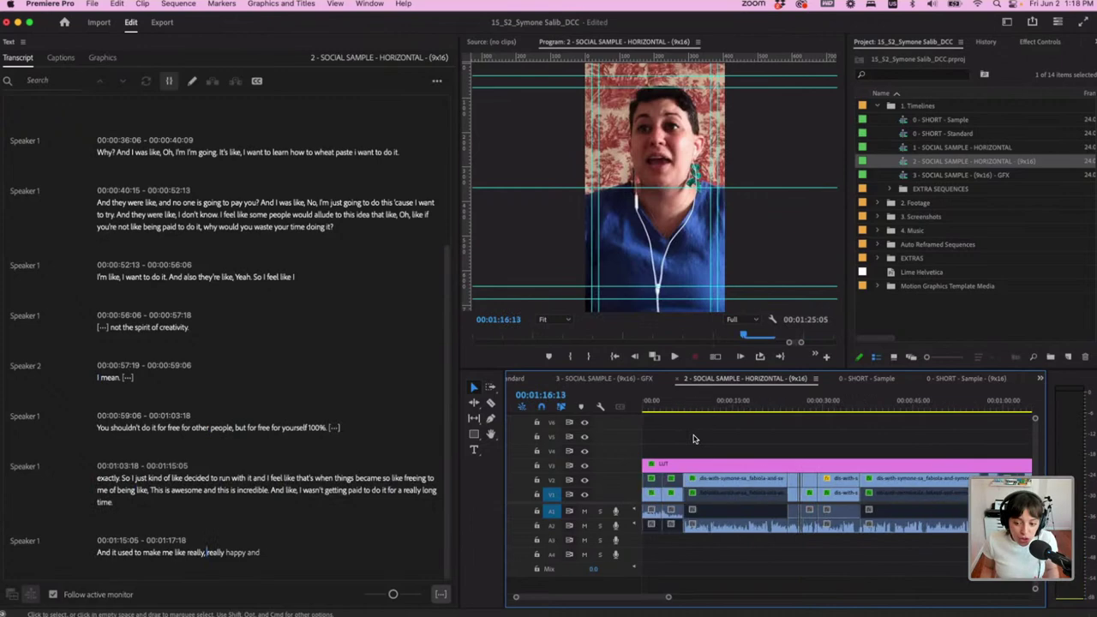
pyautogui.press('\\')
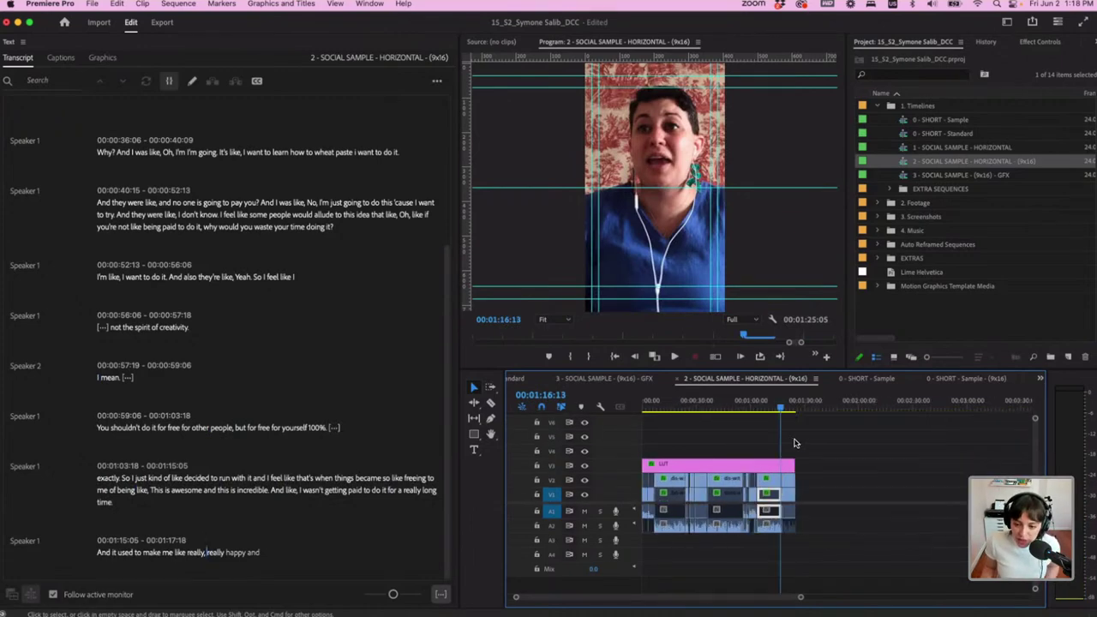
pyautogui.click(792, 412)
pyautogui.moveTo(792, 412); pyautogui.dragTo(764, 428)
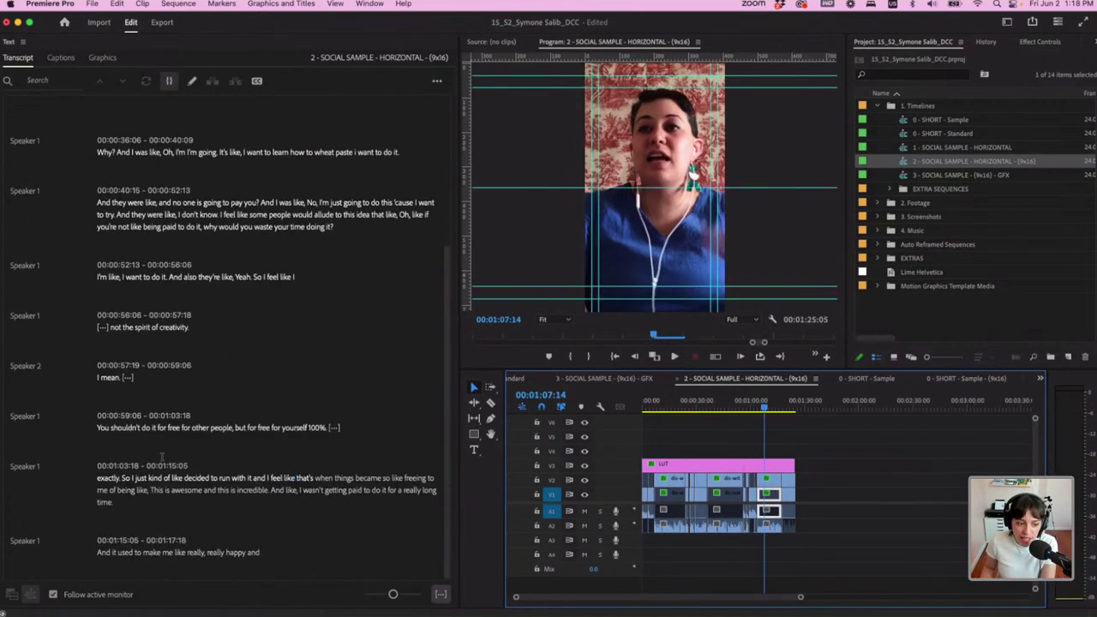
pyautogui.click(790, 411)
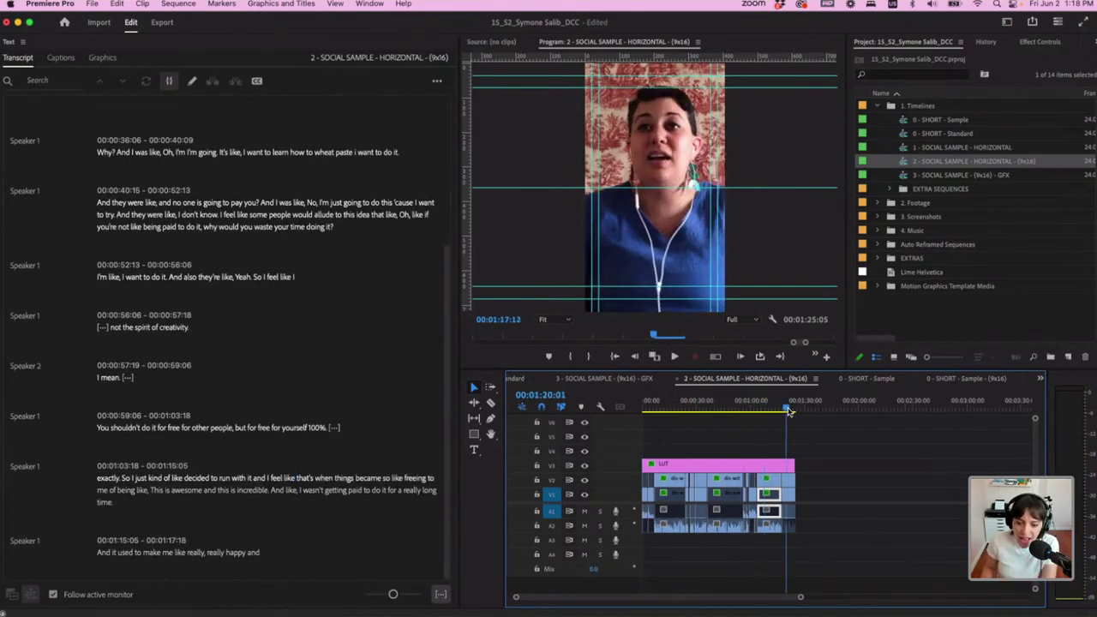
pyautogui.moveTo(790, 411); pyautogui.dragTo(794, 412)
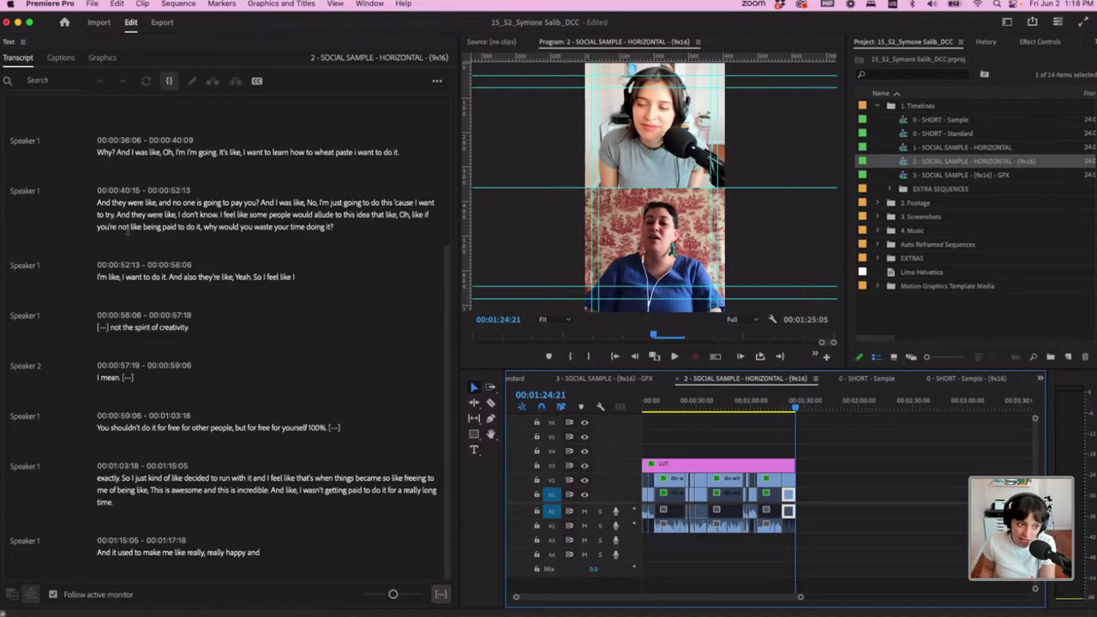
pyautogui.scroll(5, 118, 254)
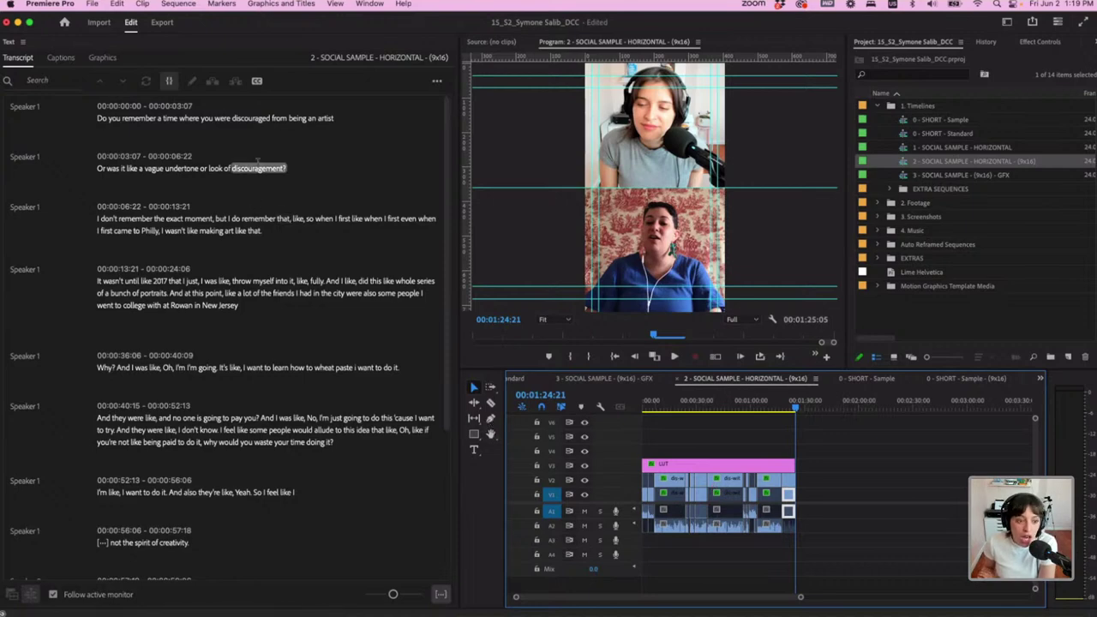
# Create subtitle captions from the sequence transcript in the Lime Helvetica style, with a shorter maximum character length and a 2.2-second minimum duration
pyautogui.scroll(-5, 227, 216)
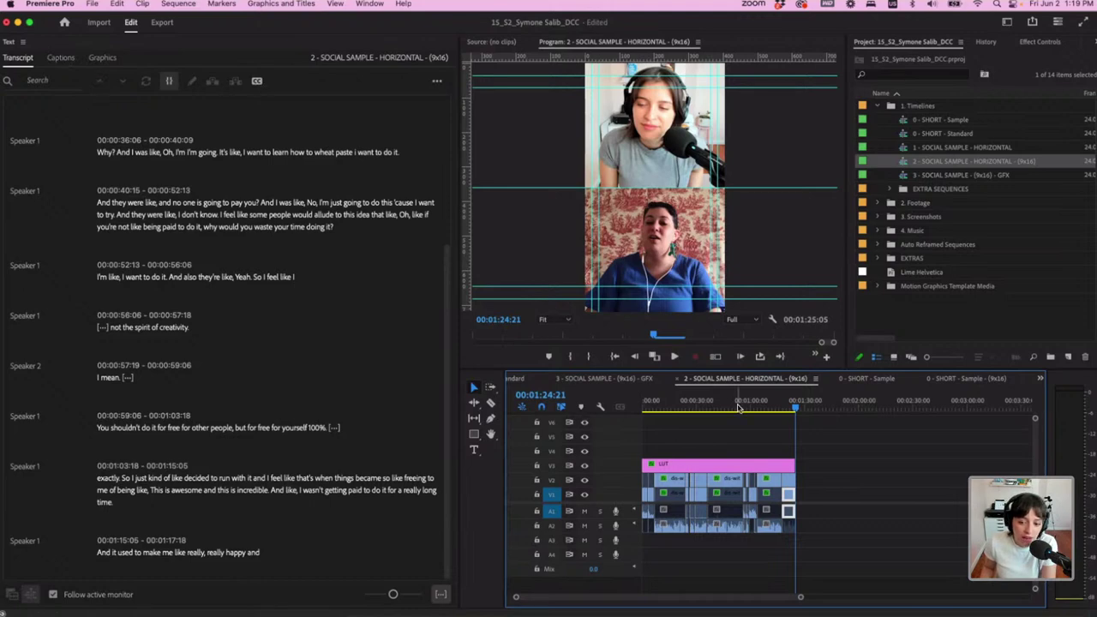
pyautogui.press('Home')
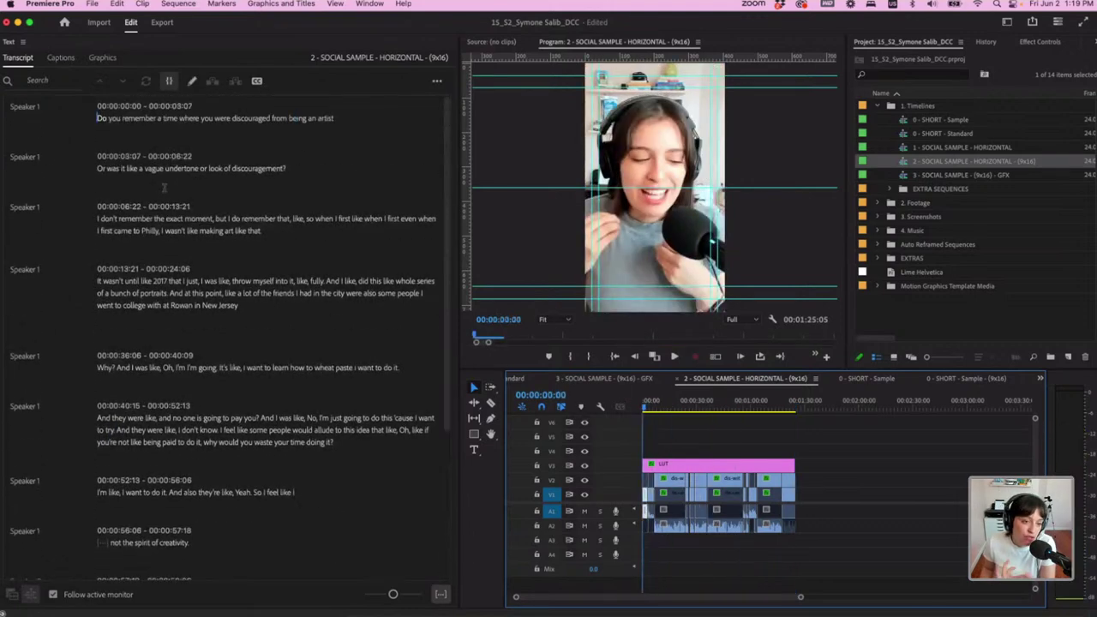
pyautogui.click(256, 83)
pyautogui.click(551, 305)
pyautogui.click(552, 305)
pyautogui.click(488, 325)
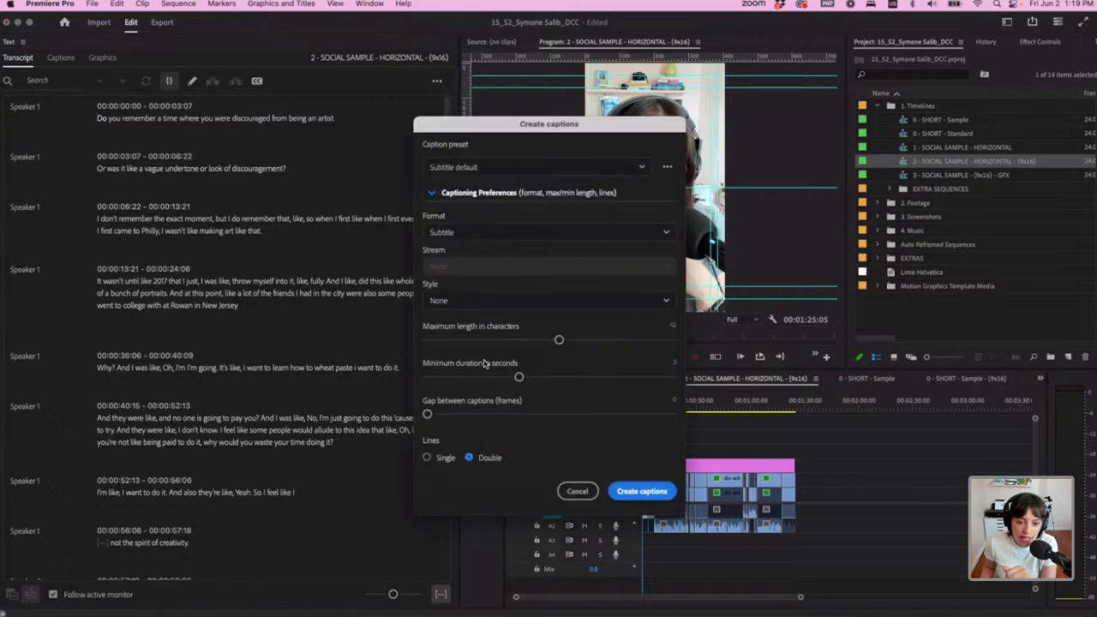
pyautogui.click(454, 301)
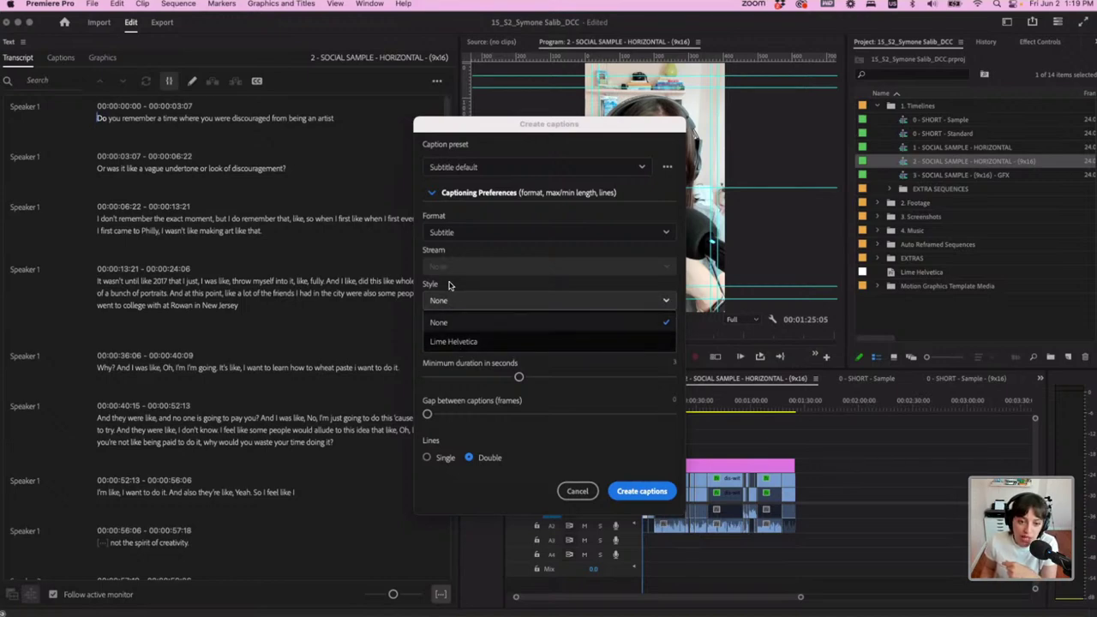
pyautogui.click(453, 342)
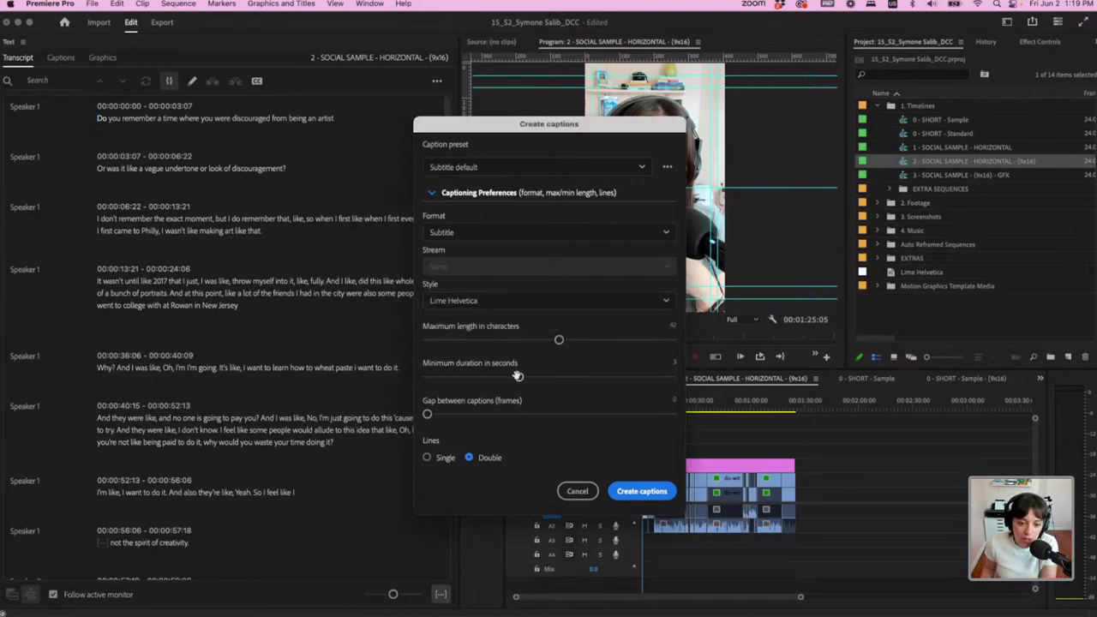
pyautogui.moveTo(518, 376); pyautogui.dragTo(482, 377)
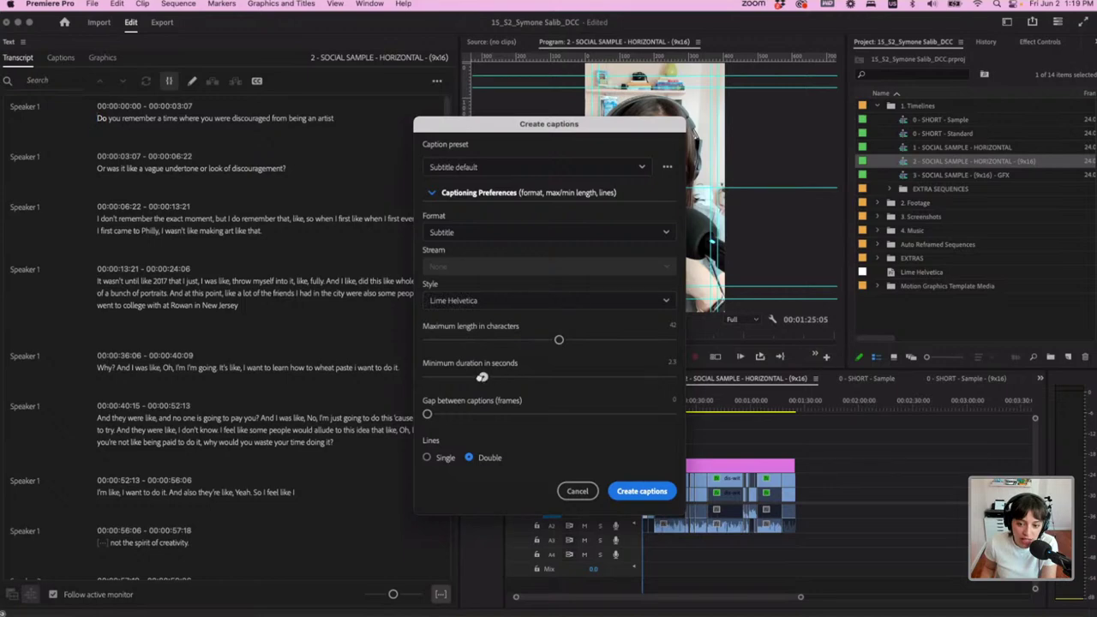
pyautogui.moveTo(559, 339); pyautogui.dragTo(463, 342)
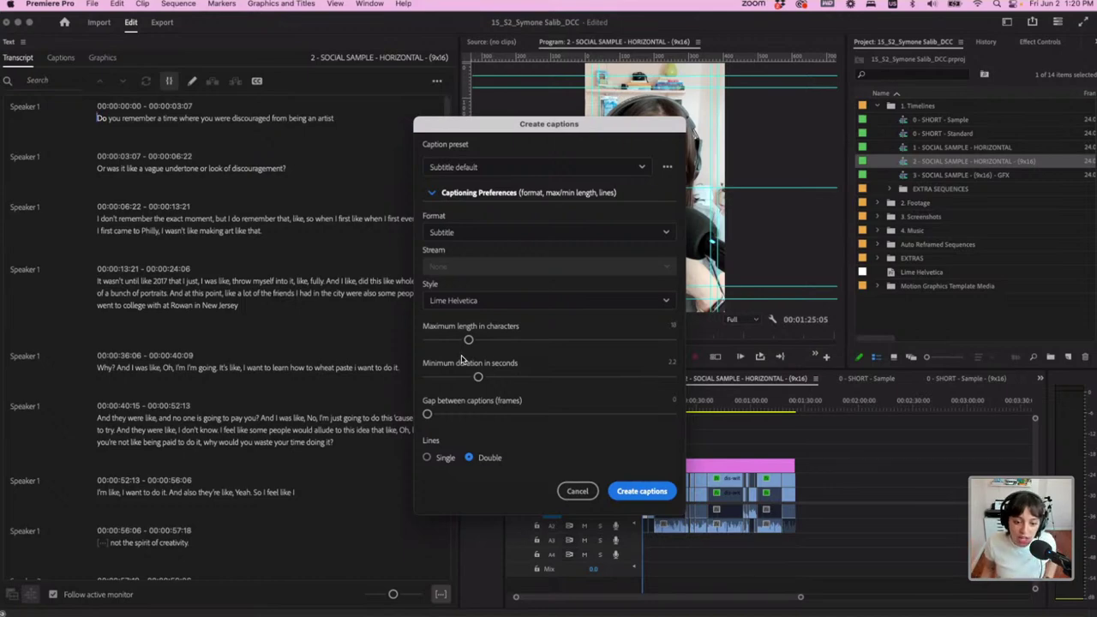
pyautogui.click(655, 495)
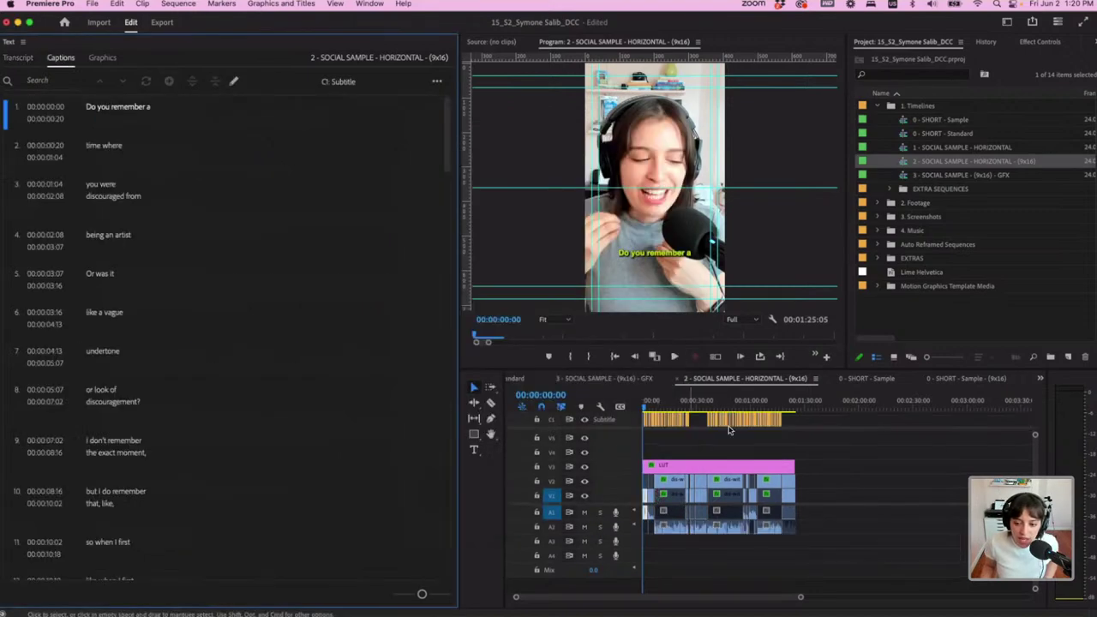
# Inspect the gap in the subtitle track around 00:00:31 and the caption reading "And at this point,"
pyautogui.scroll(5, 689, 448)
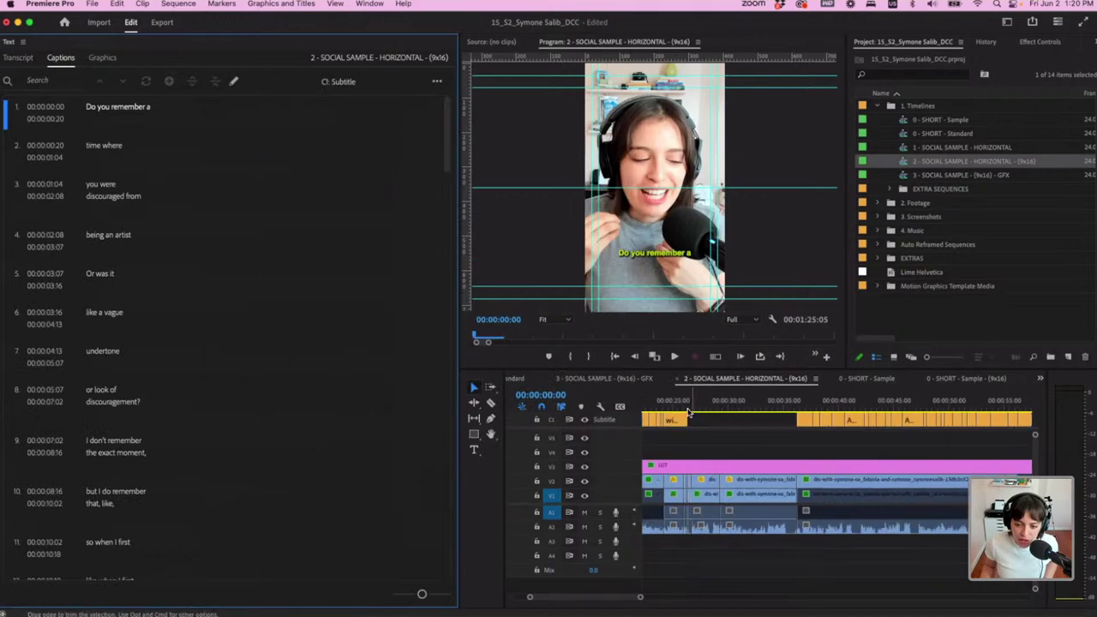
pyautogui.click(708, 410)
pyautogui.moveTo(707, 410); pyautogui.dragTo(743, 409)
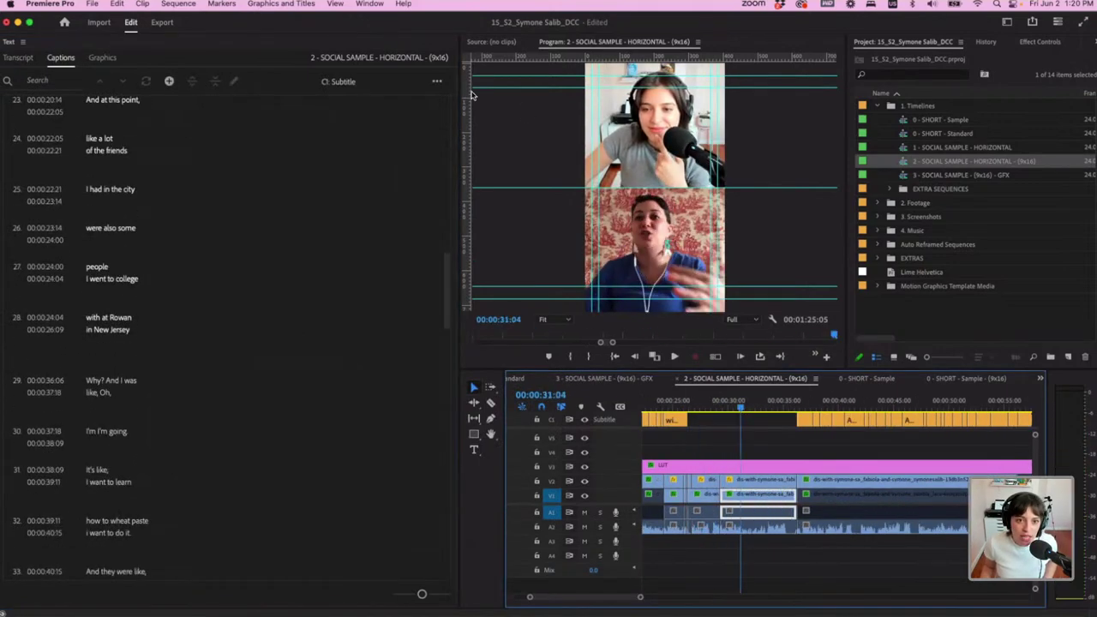
pyautogui.click(436, 82)
pyautogui.click(112, 100)
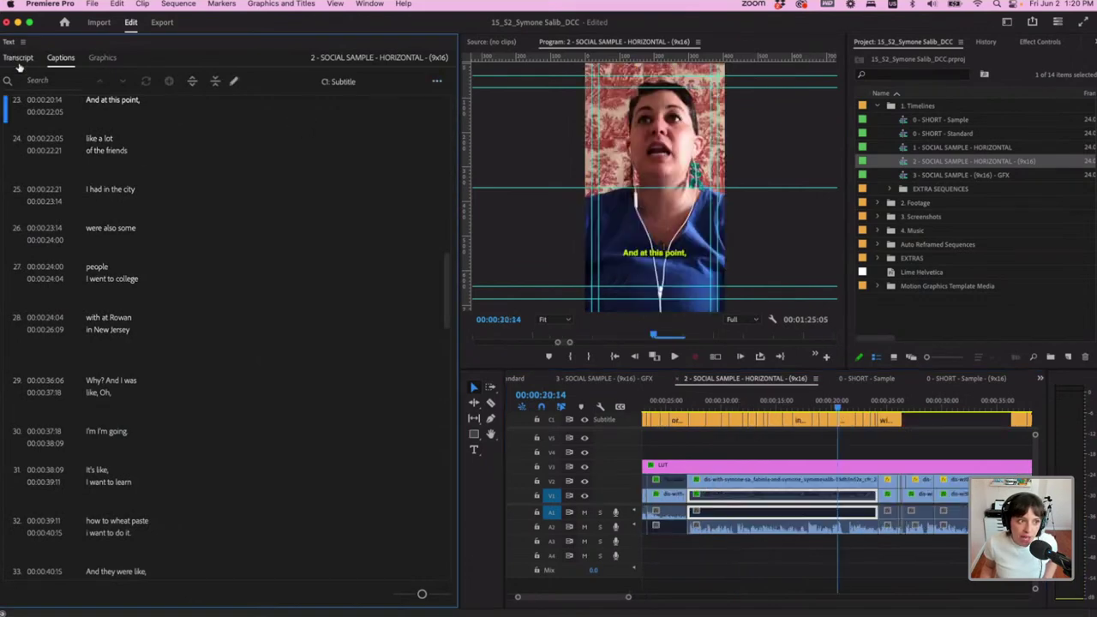
# Generate a static transcript for the 9x16 horizontal social sample
pyautogui.click(18, 58)
pyautogui.click(435, 83)
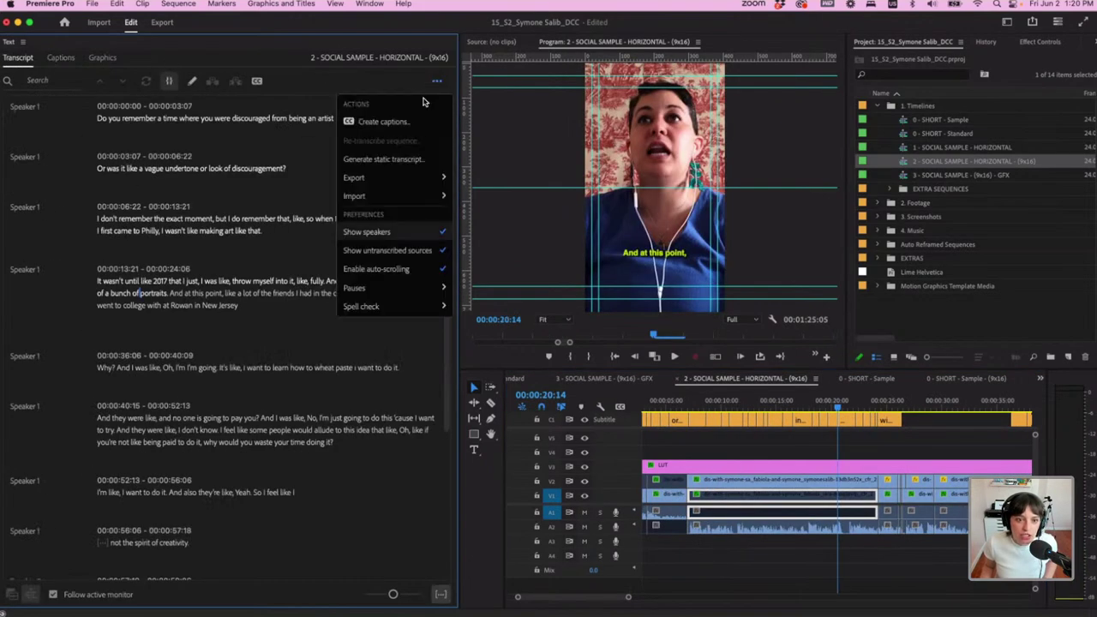
pyautogui.click(399, 160)
pyautogui.click(660, 370)
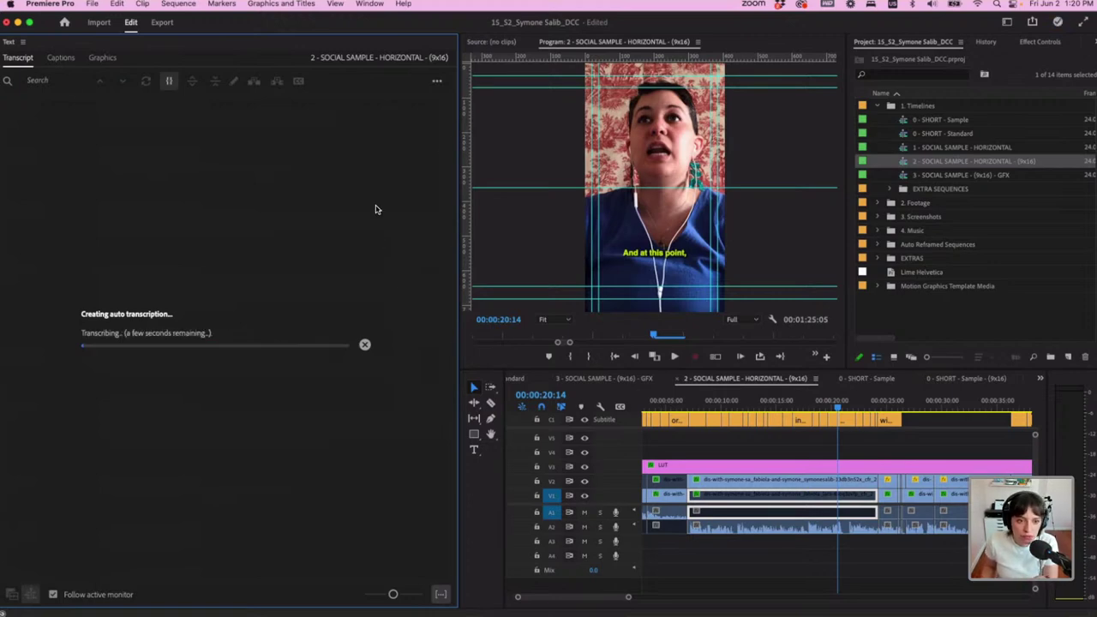
# Replace the static transcript with a text-based editing transcript that is sourced from the sequence's clips
pyautogui.click(437, 82)
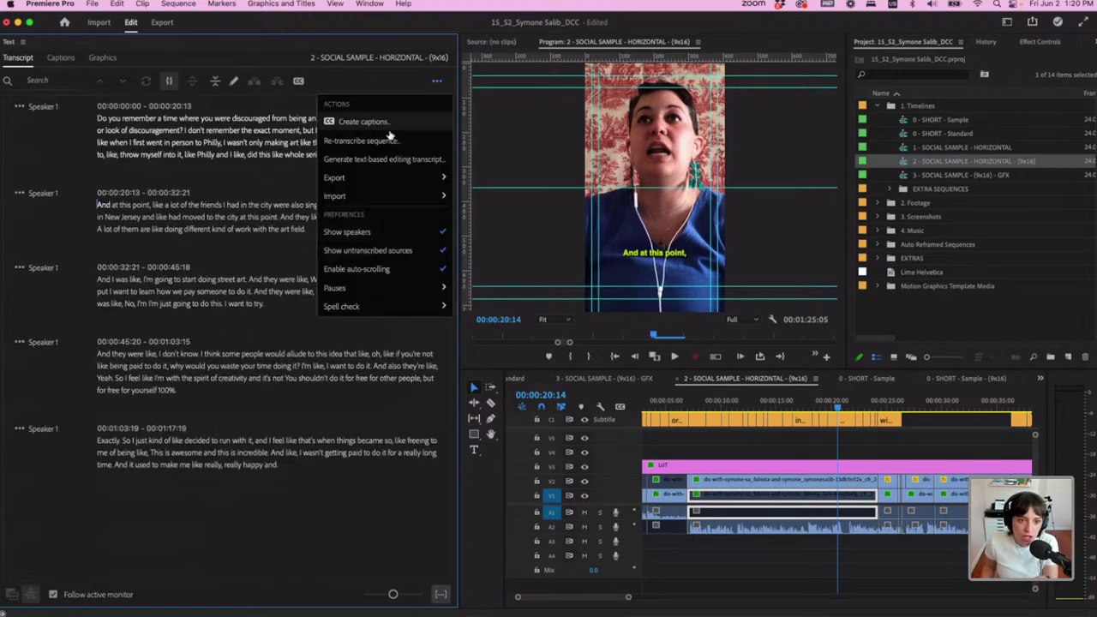
pyautogui.click(365, 160)
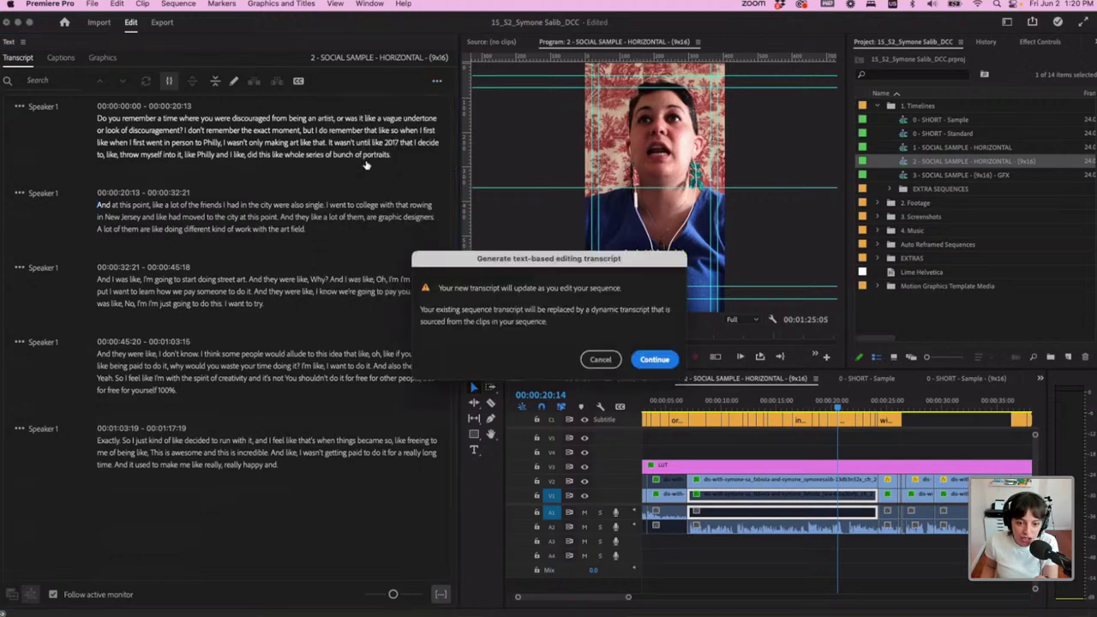
pyautogui.click(655, 360)
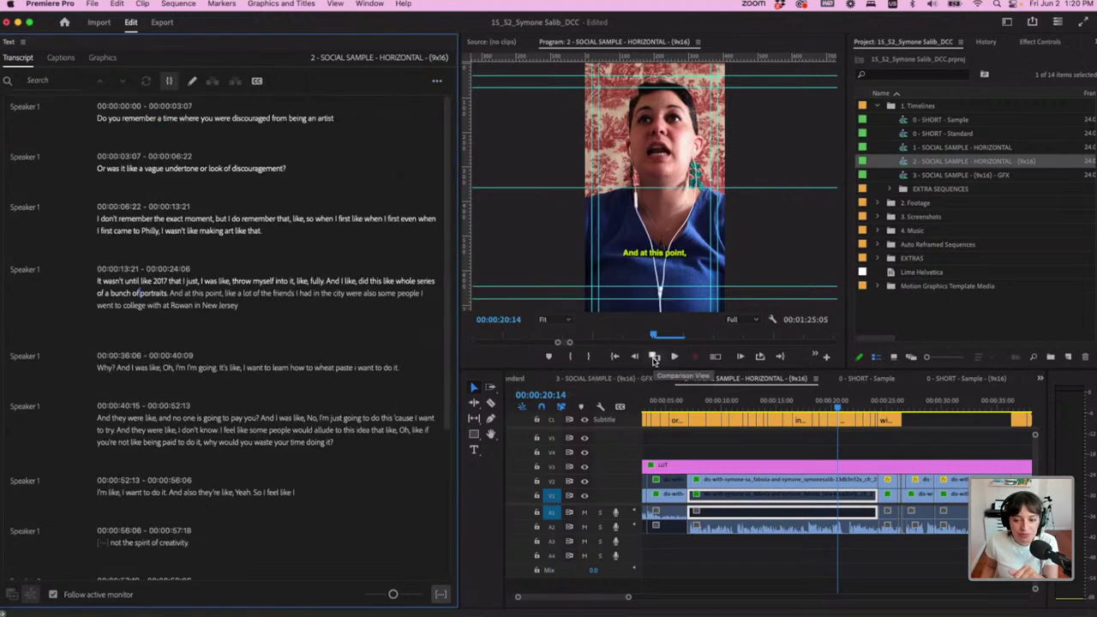
# Delete the Subtitle caption track from the "2 - SOCIAL SAMPLE - HORIZONTAL - (9x16)" timeline
pyautogui.press('-')
pyautogui.press('-')
pyautogui.press('-')
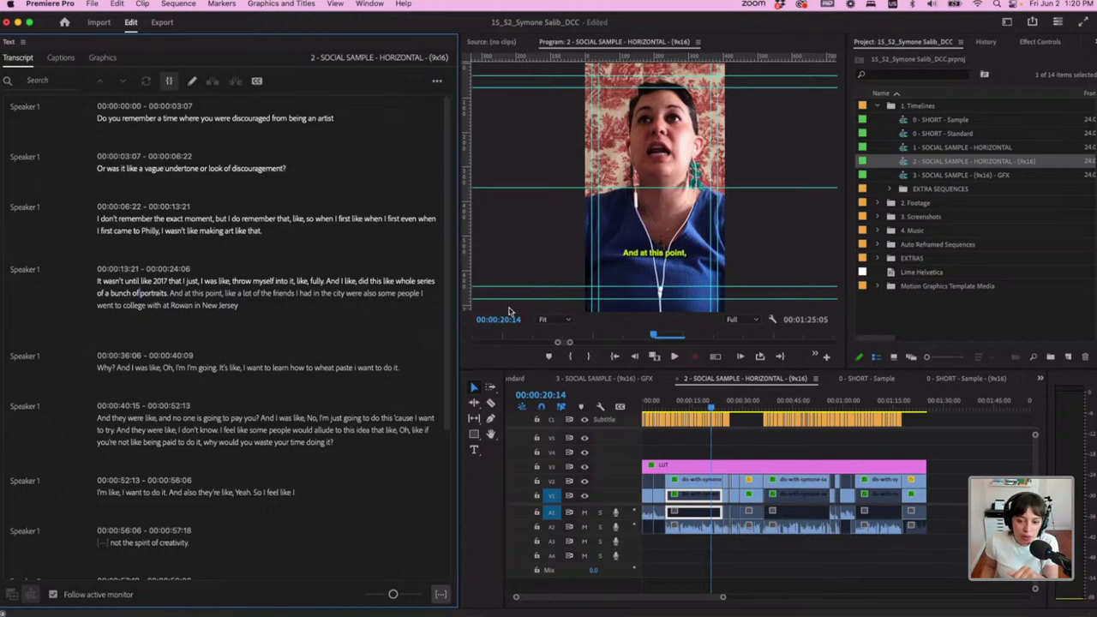
pyautogui.rightClick(626, 424)
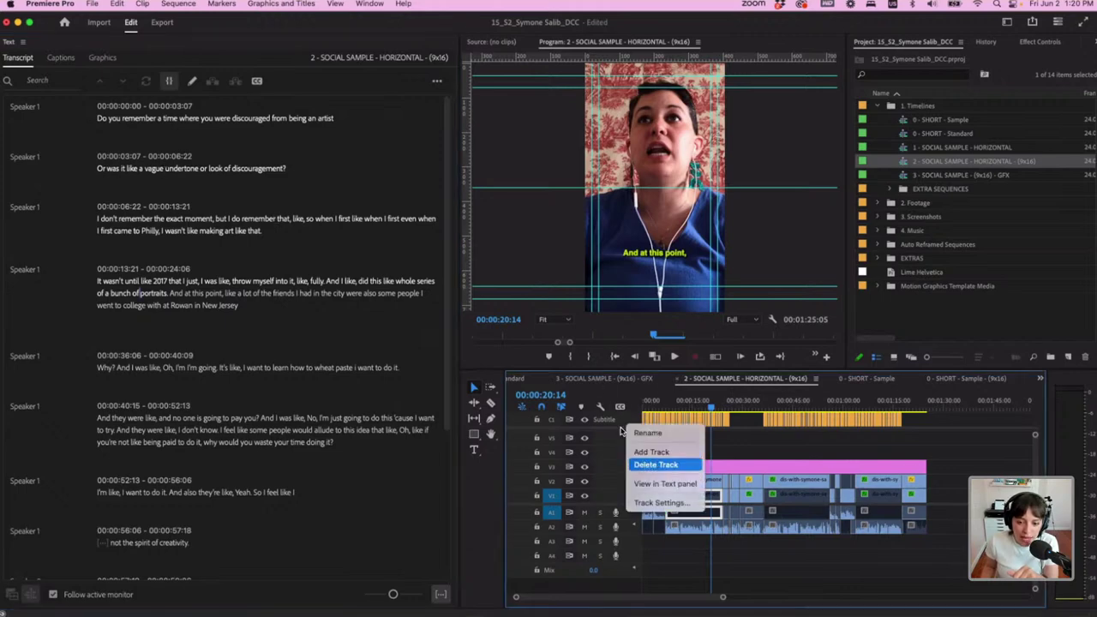
pyautogui.click(651, 465)
# Create a new set of captions from the transcript in Subtitle format with the Lime Helvetica style
pyautogui.click(256, 81)
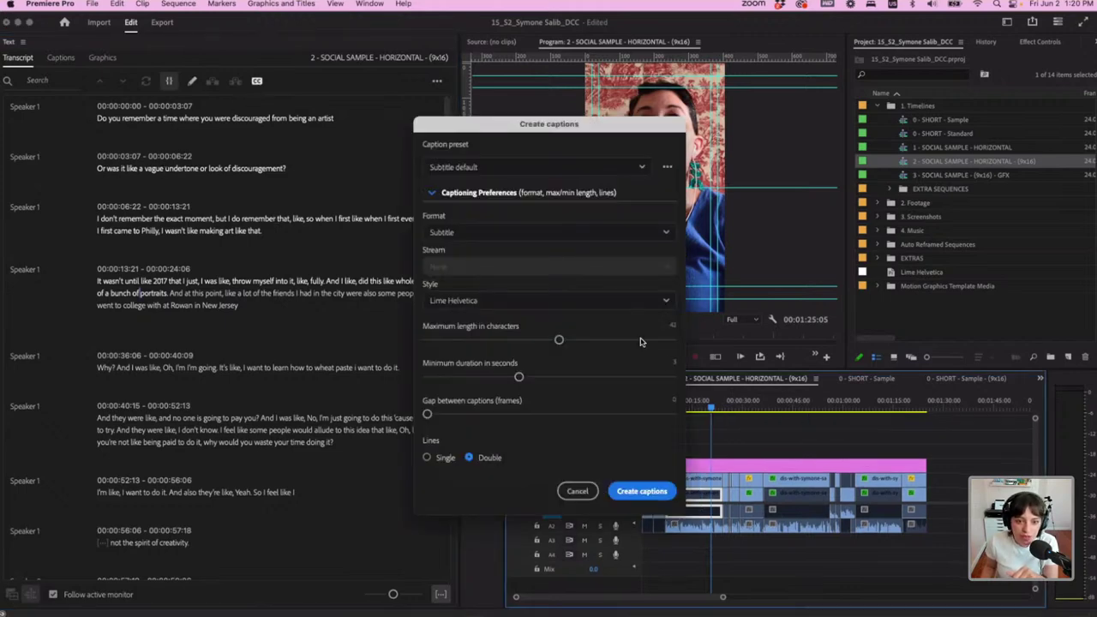
pyautogui.click(479, 233)
pyautogui.click(458, 235)
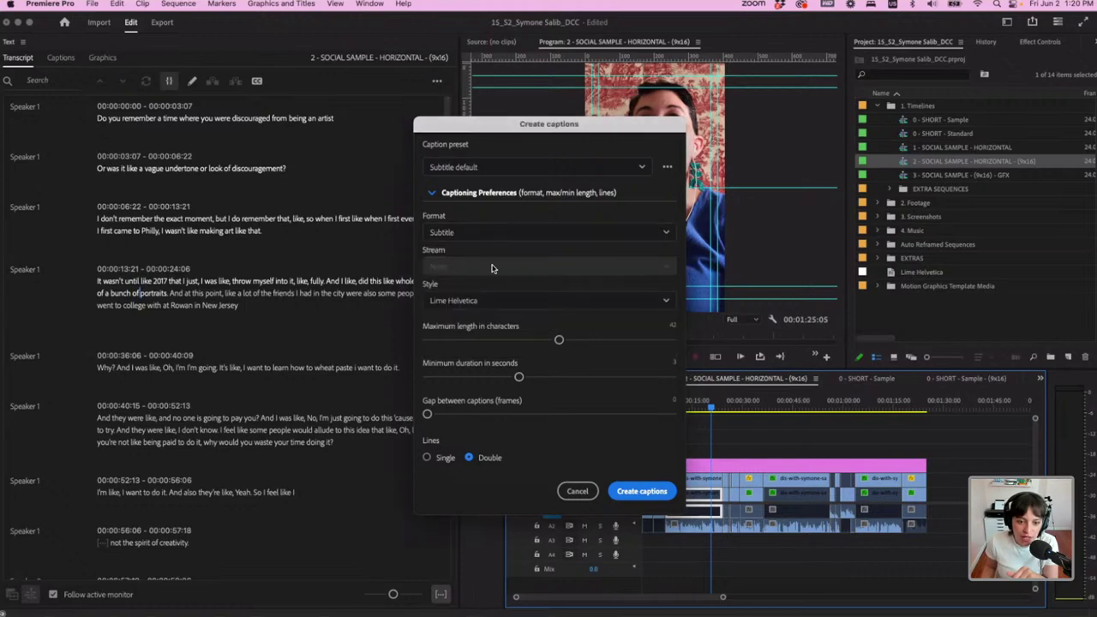
pyautogui.click(483, 301)
pyautogui.click(480, 302)
pyautogui.click(621, 491)
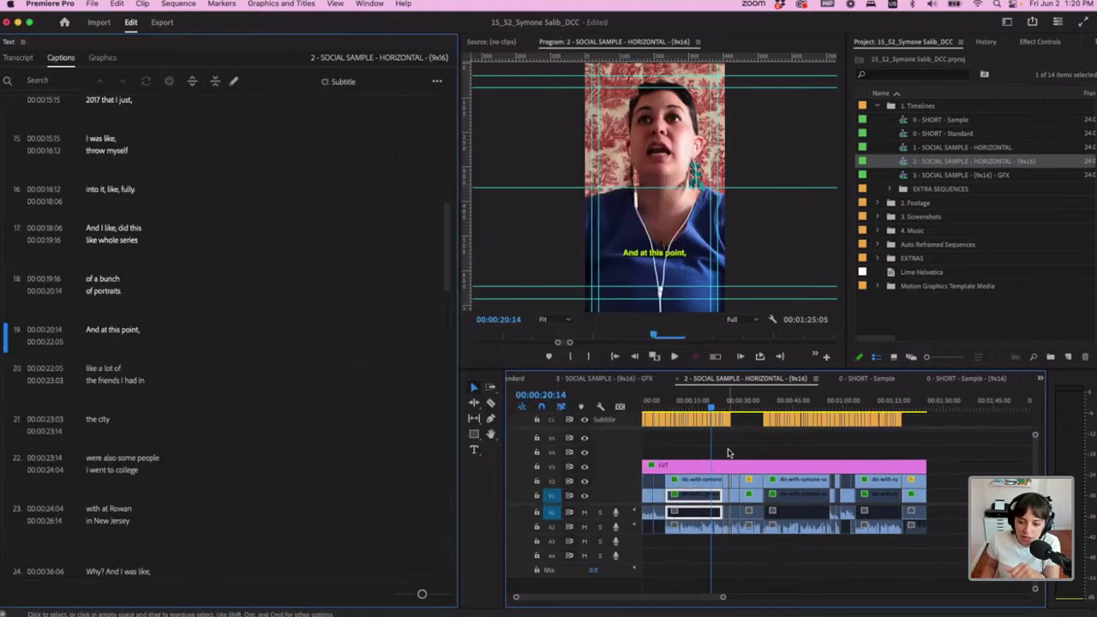
# Examine the uncaptioned section of the new subtitle track at about 00:00:34
pyautogui.press('-')
pyautogui.scroll(3, 703, 423)
pyautogui.click(727, 412)
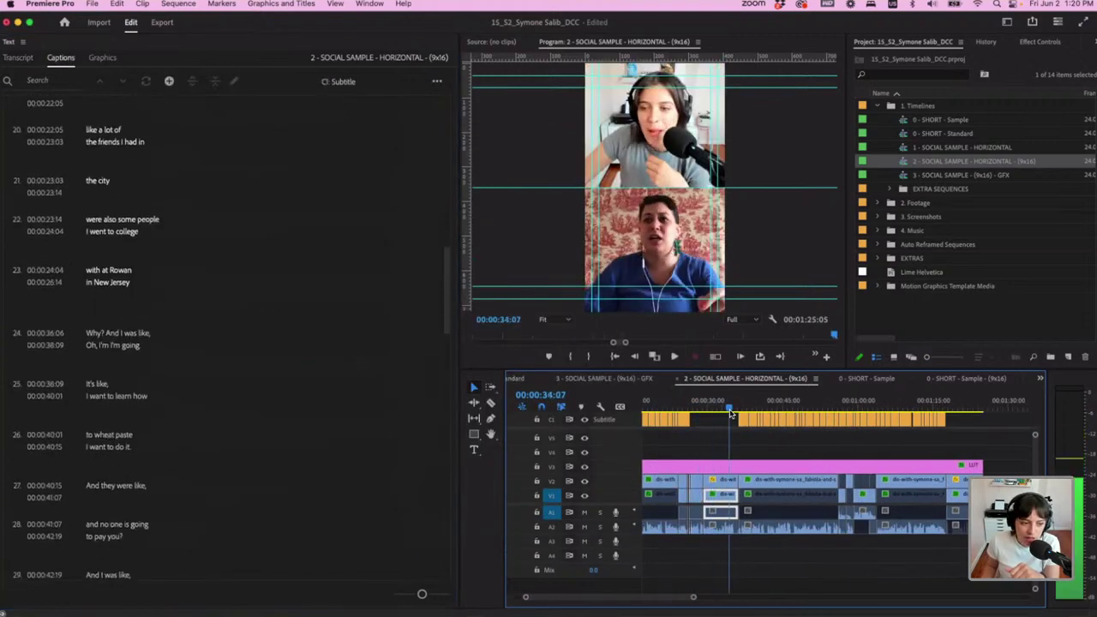
# View both "0 - SHORT - Sample" sequences, open "3 - SOCIAL SAMPLE - (9x16) - GFX" and scrub through its captioned timeline
pyautogui.click(866, 378)
pyautogui.scroll(-2, 813, 422)
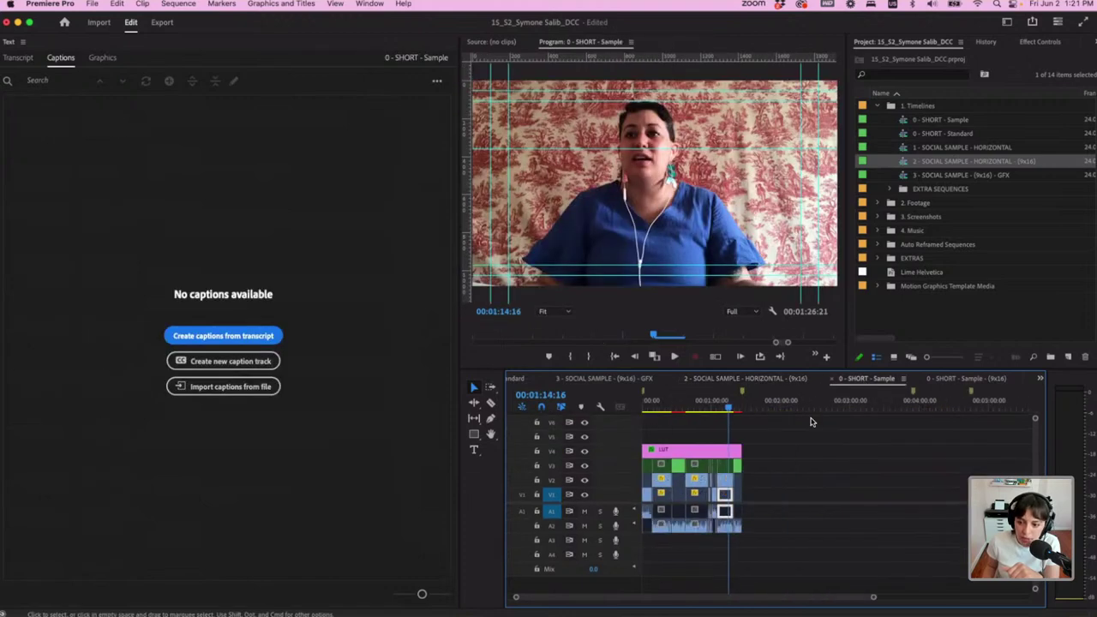
pyautogui.click(992, 380)
pyautogui.click(608, 378)
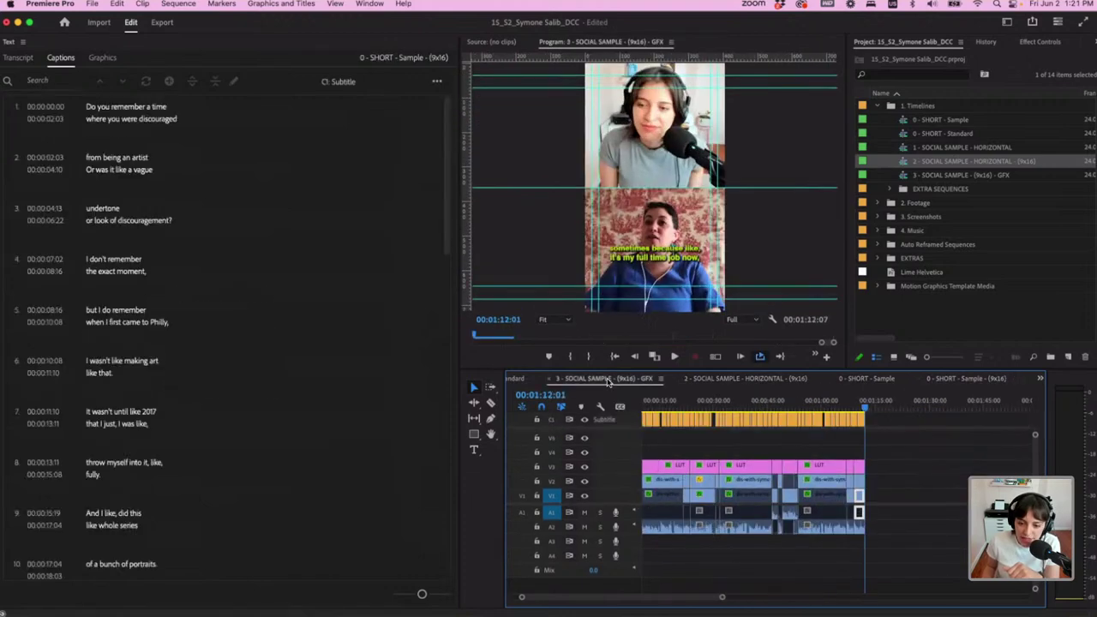
pyautogui.hscroll(-2, 673, 438)
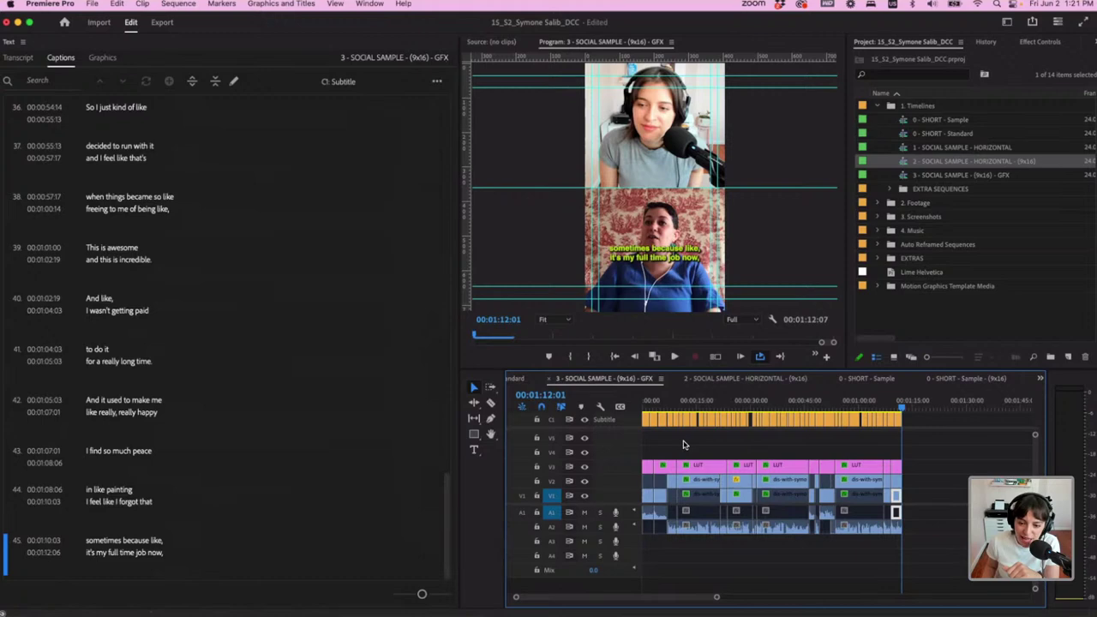
pyautogui.scroll(2, 683, 441)
pyautogui.moveTo(638, 403); pyautogui.dragTo(807, 438)
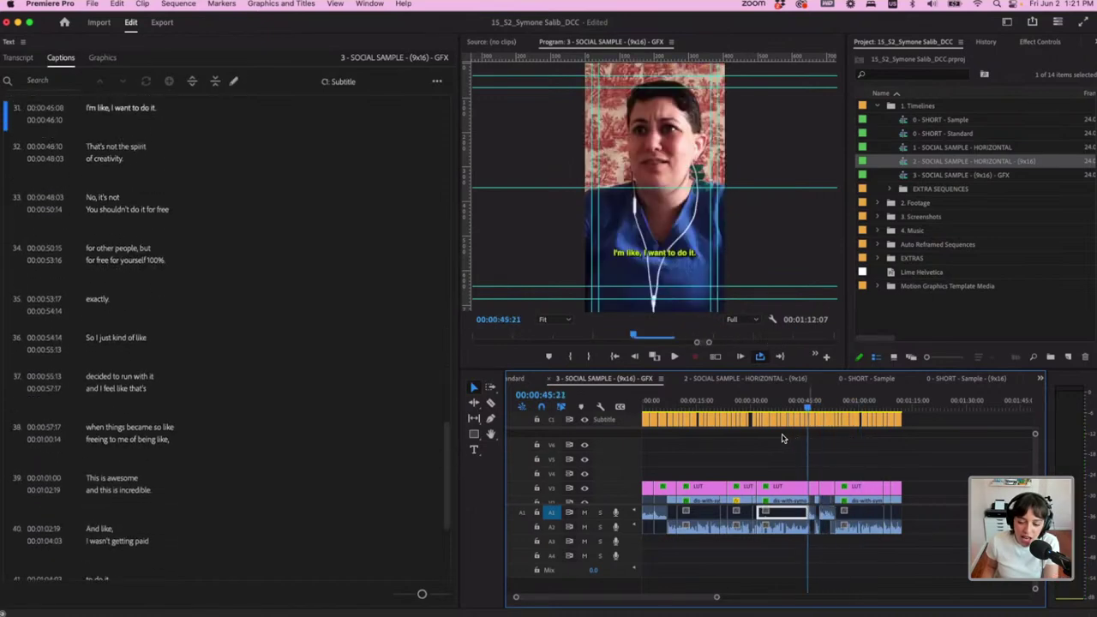
pyautogui.scroll(-2, 771, 455)
pyautogui.moveTo(681, 400); pyautogui.dragTo(737, 418)
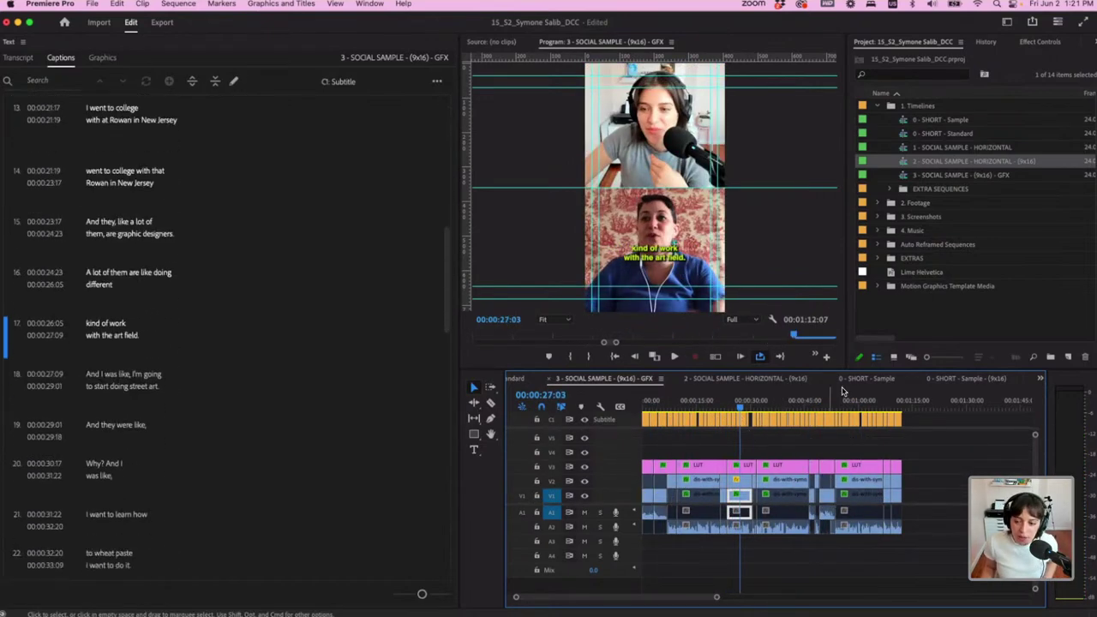
# Compare the uncaptioned clip in the horizontal 9x16 sequence with the GFX sequence's captions, scrubbing the latter back to its start
pyautogui.click(853, 378)
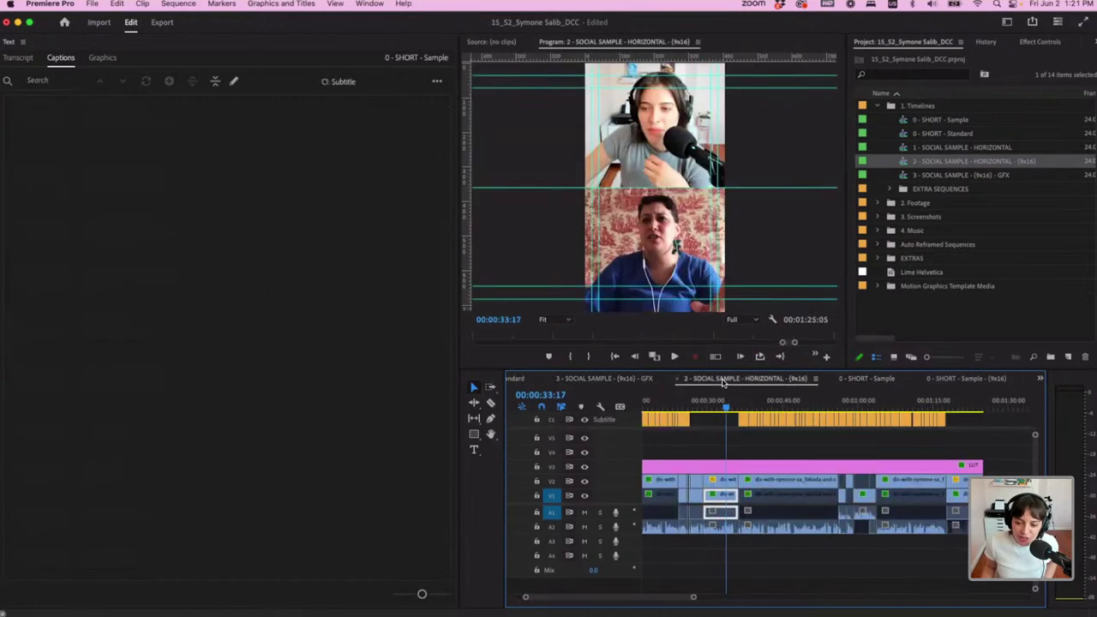
pyautogui.click(733, 378)
pyautogui.click(718, 526)
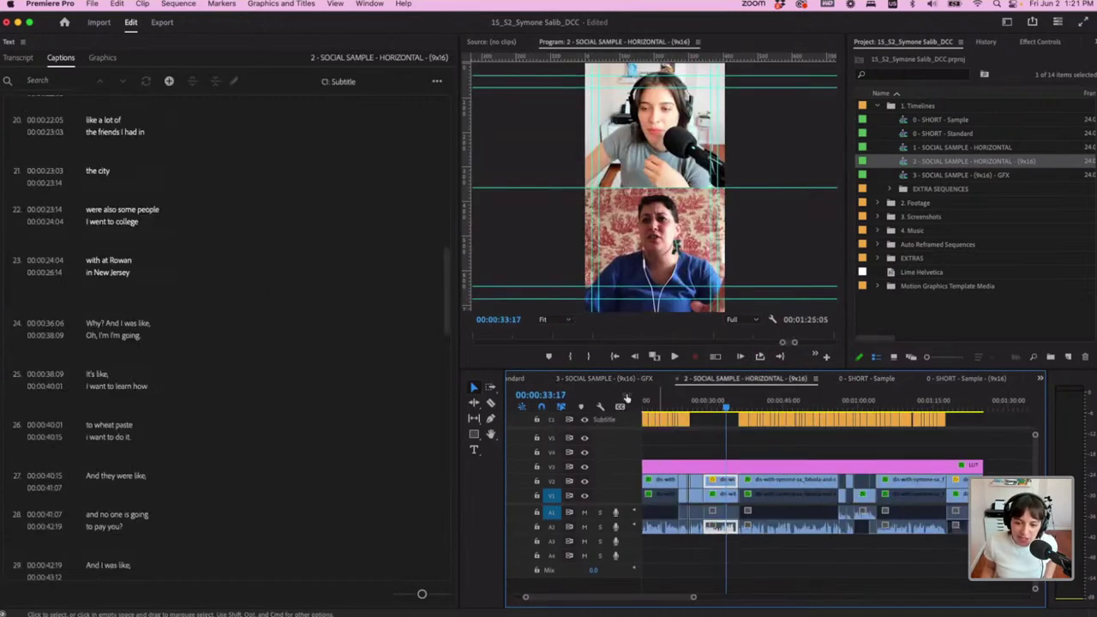
pyautogui.click(623, 380)
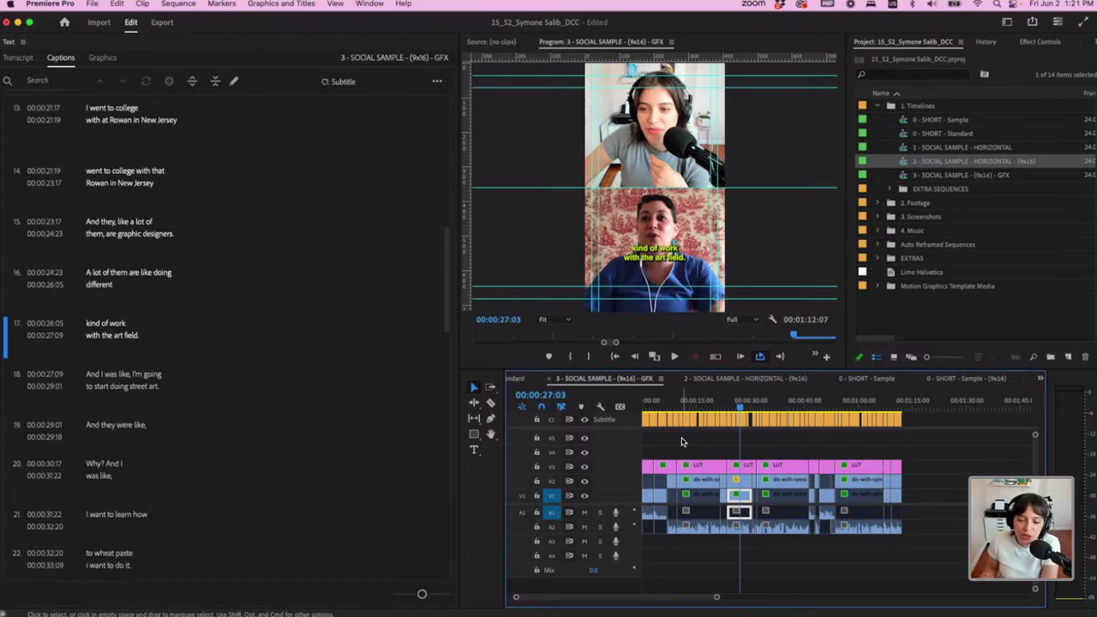
pyautogui.scroll(2, 682, 442)
pyautogui.moveTo(656, 408); pyautogui.dragTo(740, 416)
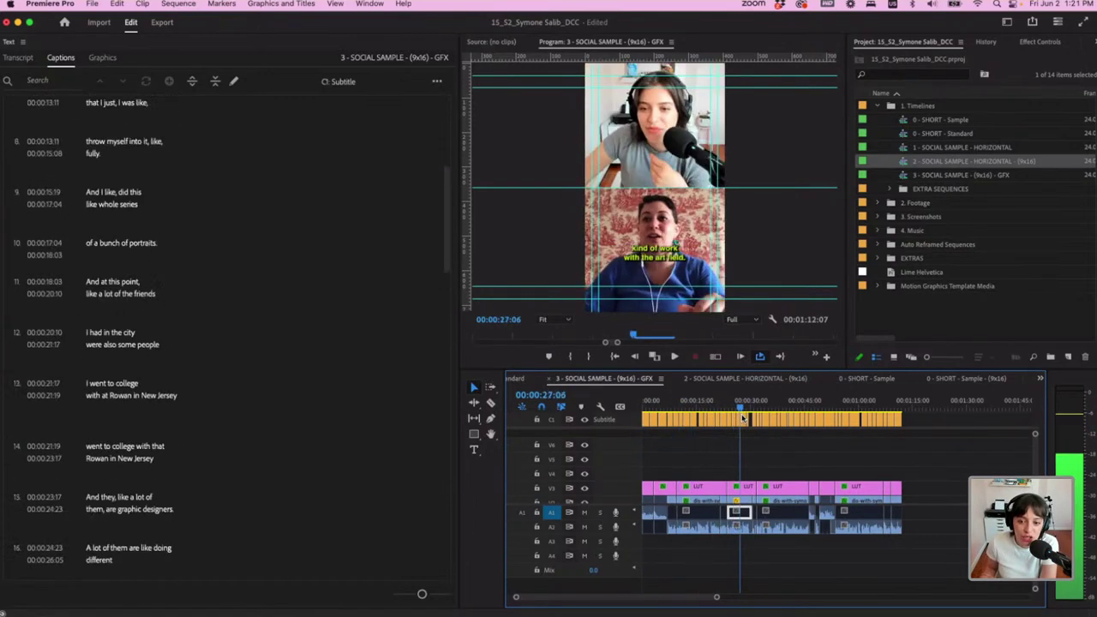
pyautogui.moveTo(654, 405)
pyautogui.mouseDown()
pyautogui.moveTo(644, 408)
pyautogui.moveTo(689, 409)
pyautogui.moveTo(647, 410)
pyautogui.mouseUp()
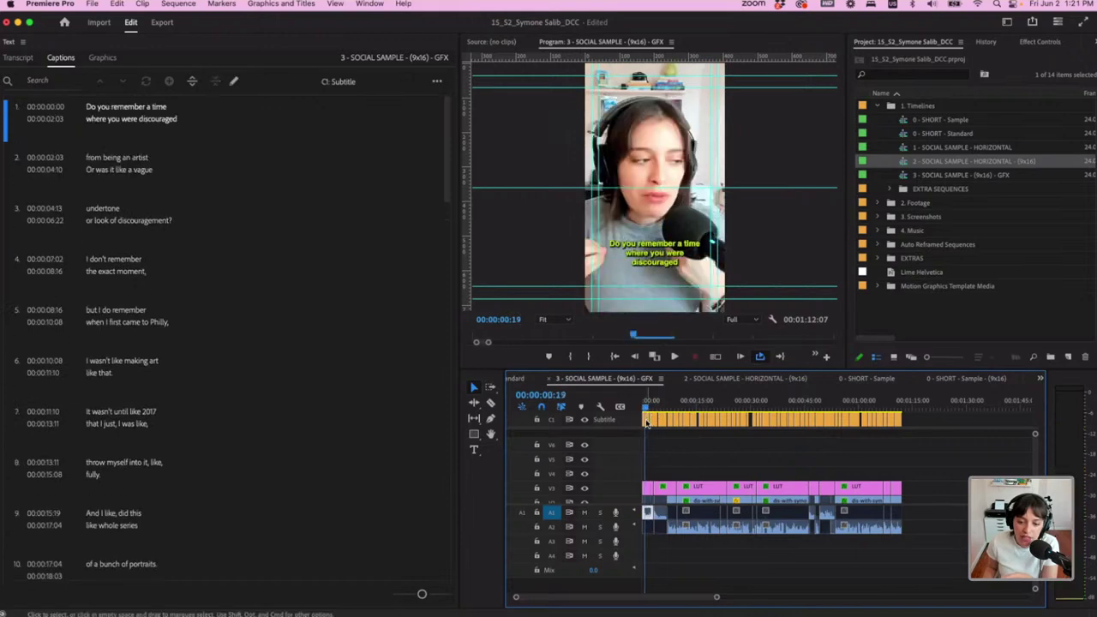
# Split the first caption, "Do you remember a time where you were discouraged", into two segments
pyautogui.click(645, 421)
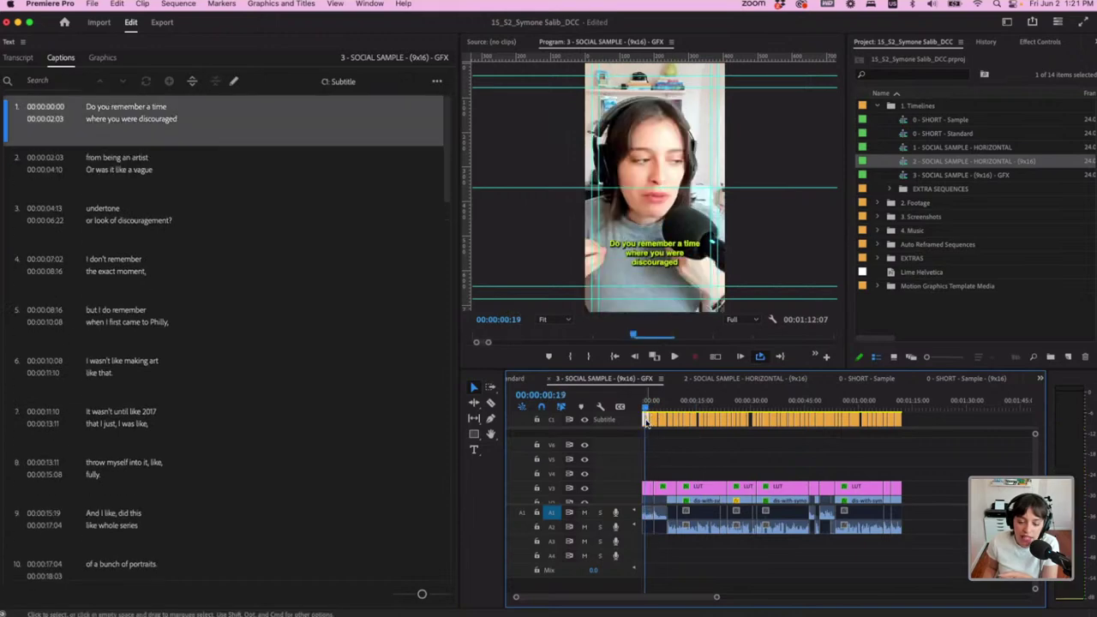
pyautogui.click(103, 123)
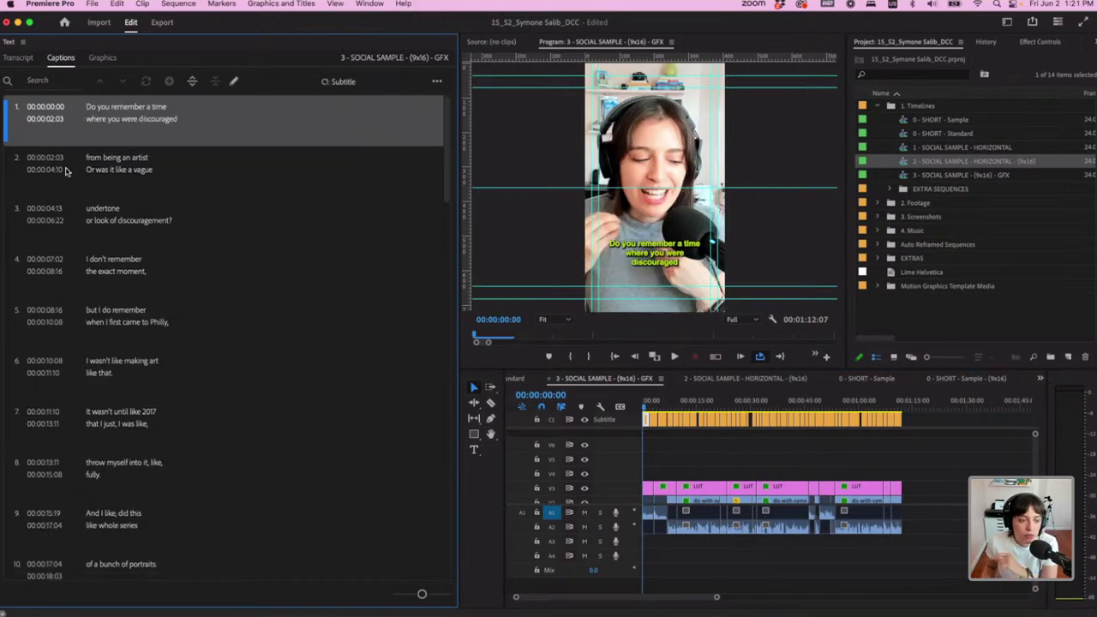
pyautogui.doubleClick(123, 122)
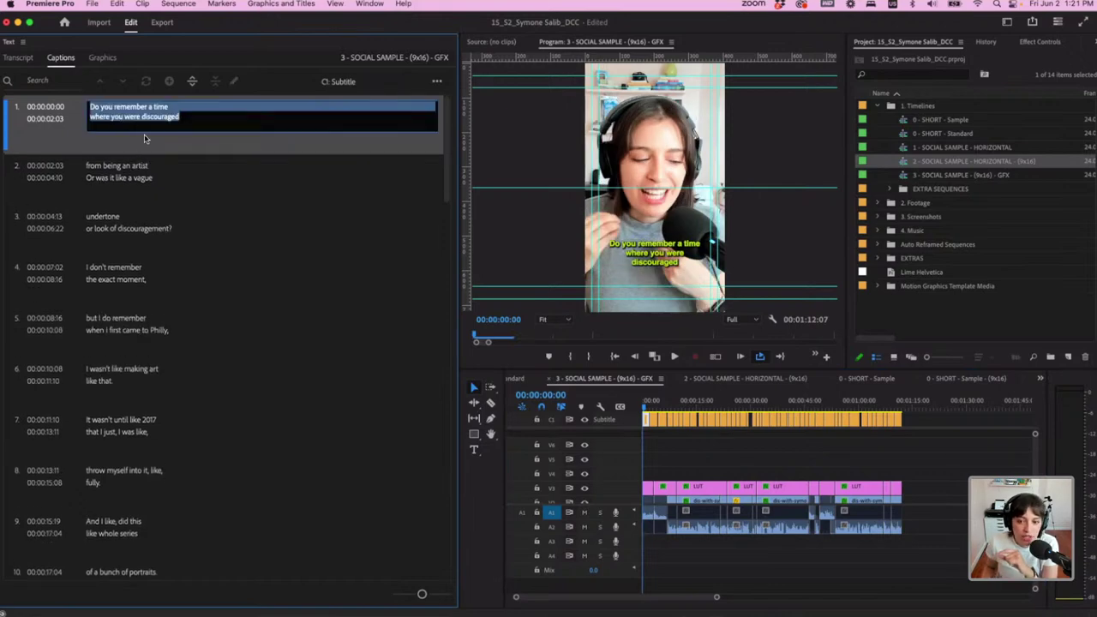
pyautogui.click(184, 150)
pyautogui.click(151, 128)
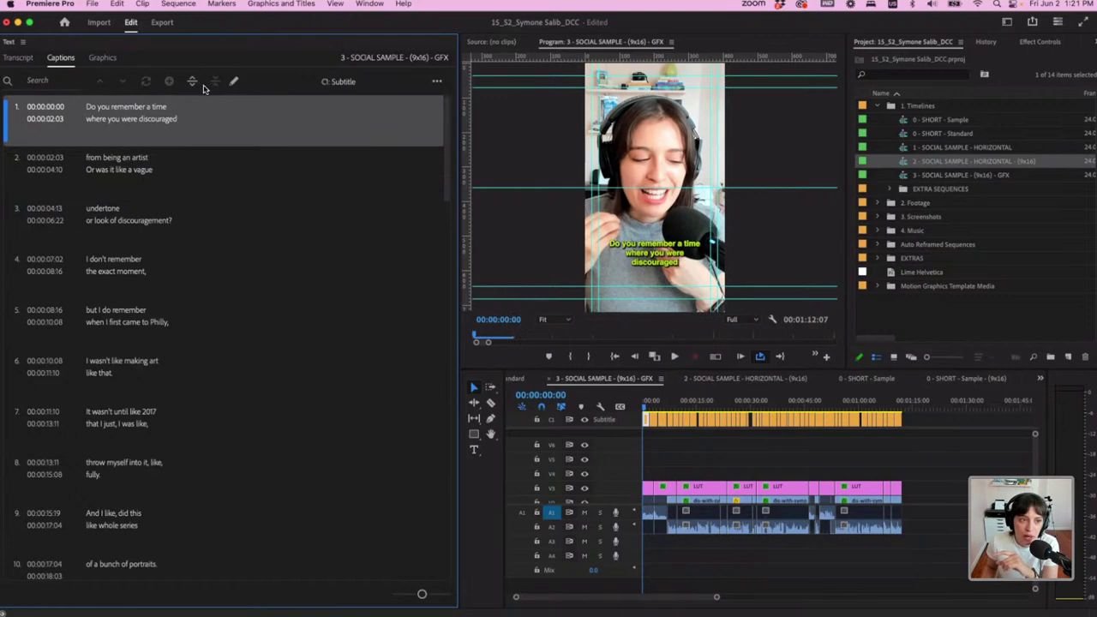
pyautogui.click(193, 82)
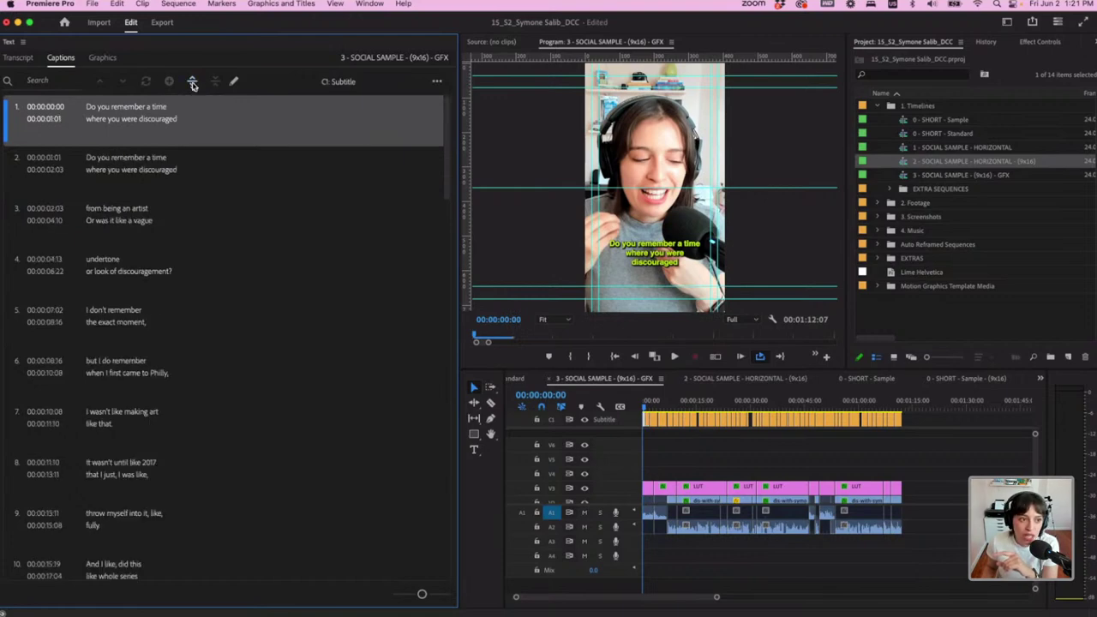
# Trim the two split captions to read "Do you remember a time" and "where you were discouraged"
pyautogui.doubleClick(143, 120)
pyautogui.click(170, 106)
pyautogui.press('super+a')
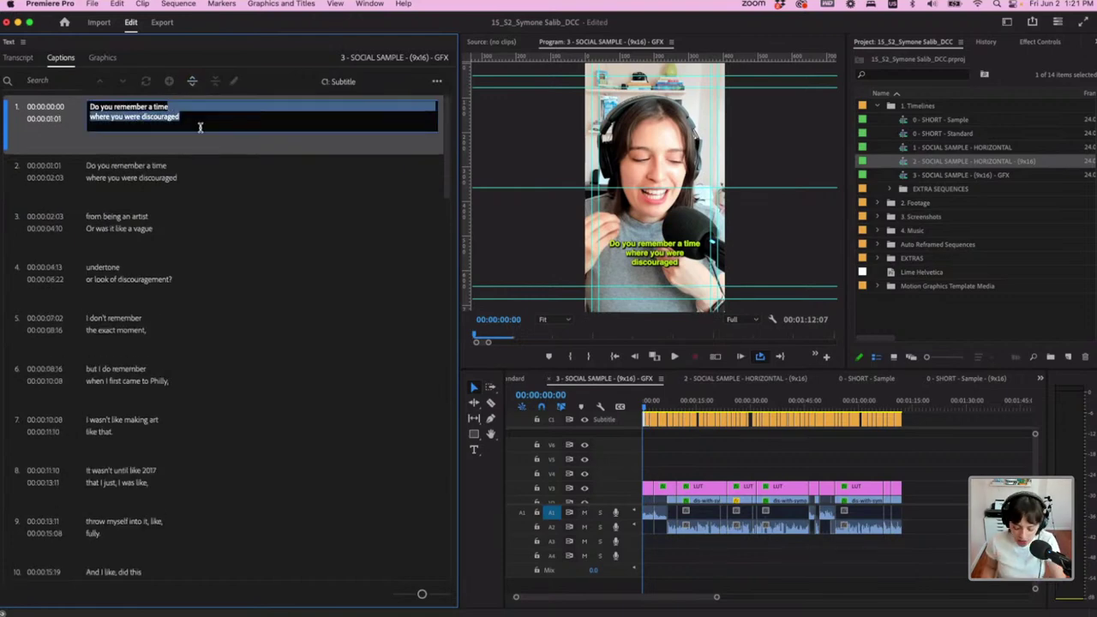
pyautogui.press('BackSpace')
pyautogui.click(191, 182)
pyautogui.click(108, 166)
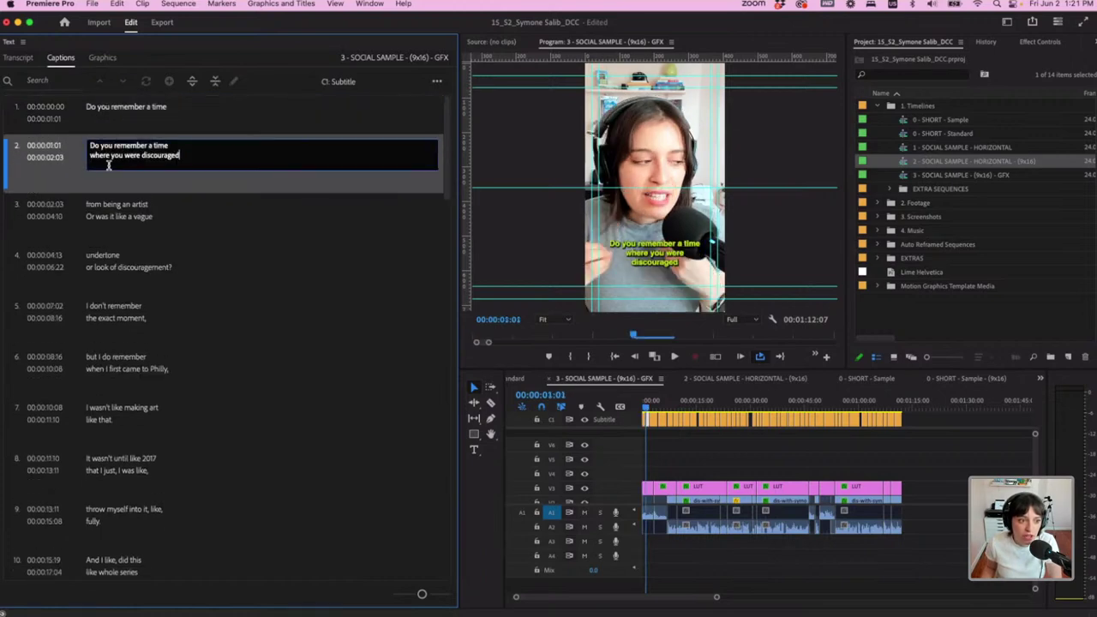
pyautogui.moveTo(91, 159); pyautogui.dragTo(88, 145)
pyautogui.press('BackSpace')
pyautogui.click(142, 116)
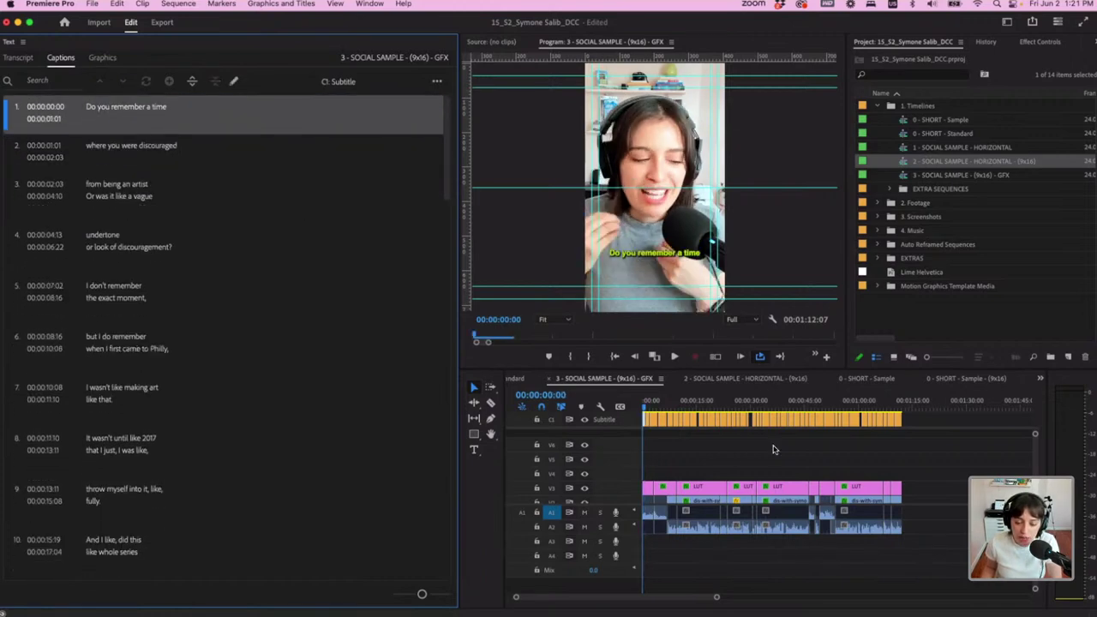
# Play the opening of the sequence to check the timing of the two split captions against the speech
pyautogui.scroll(5, 680, 472)
pyautogui.hscroll(-5, 681, 472)
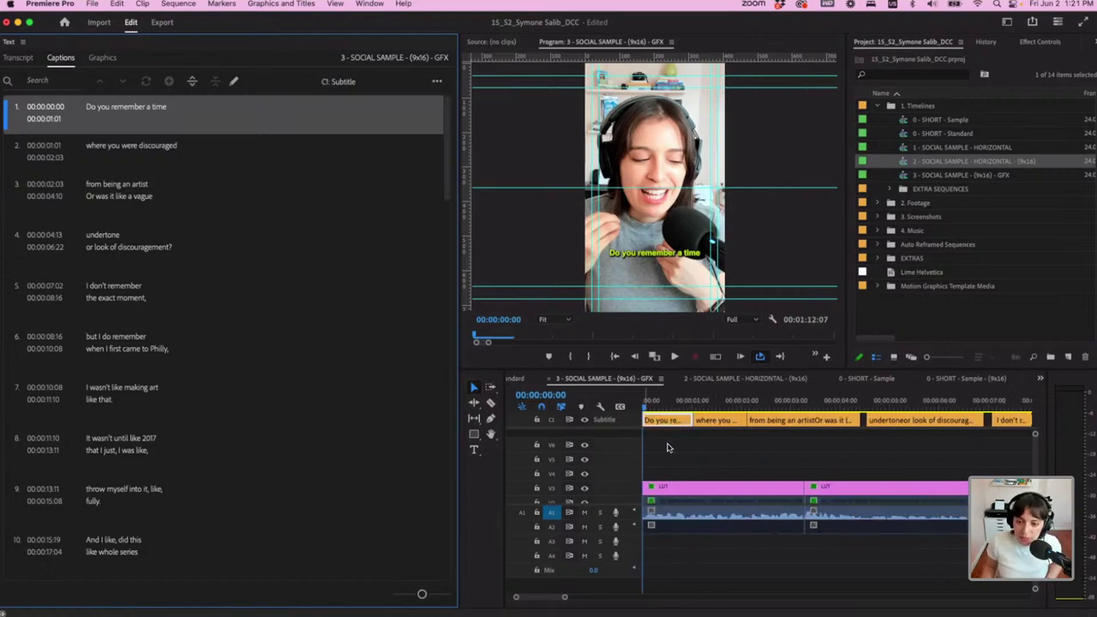
pyautogui.press('space')
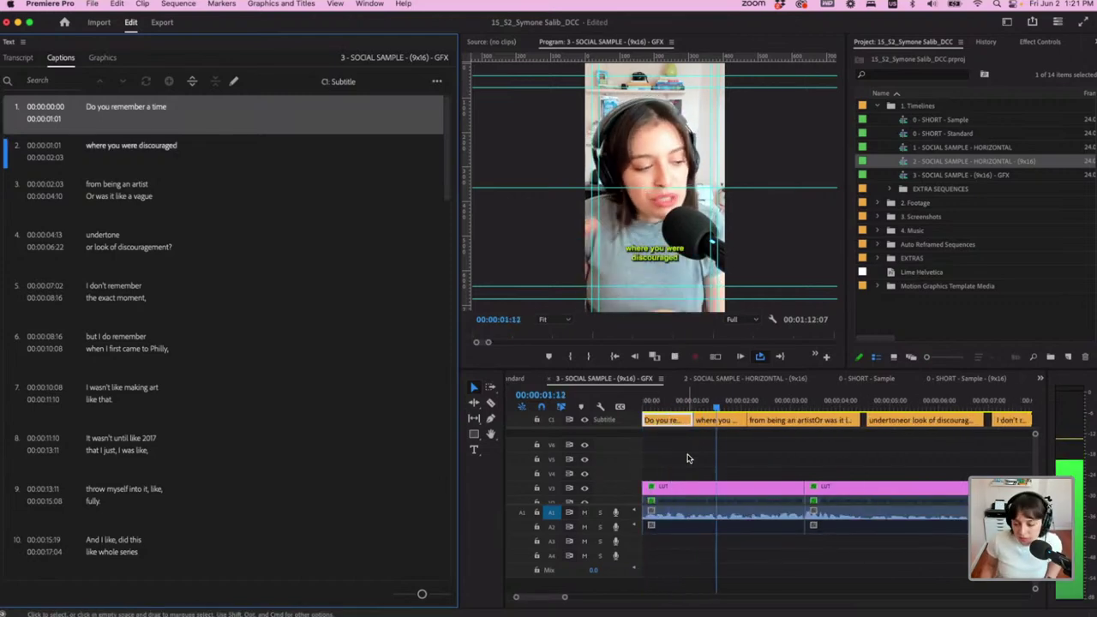
pyautogui.press('space')
pyautogui.moveTo(683, 401); pyautogui.dragTo(622, 404)
pyautogui.press('space')
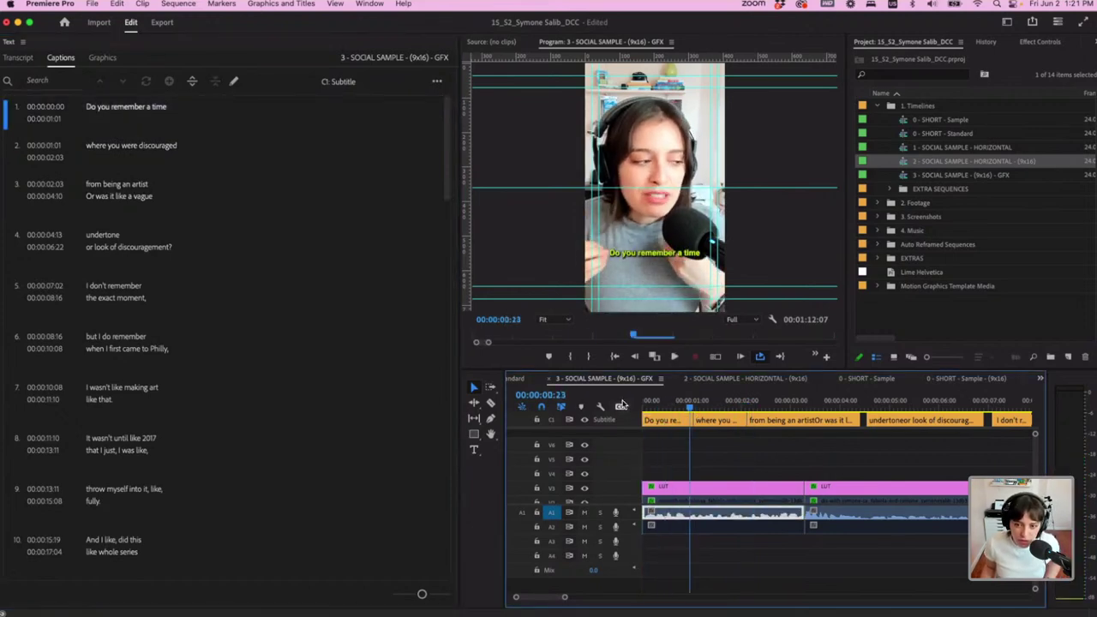
pyautogui.press('space')
# Join the two lines of the caption at 00:00:04:13 into the single line "undertone or look of discouragement?"
pyautogui.press('-')
pyautogui.moveTo(678, 401); pyautogui.dragTo(795, 420)
pyautogui.click(795, 420)
pyautogui.doubleClick(109, 248)
pyautogui.click(94, 246)
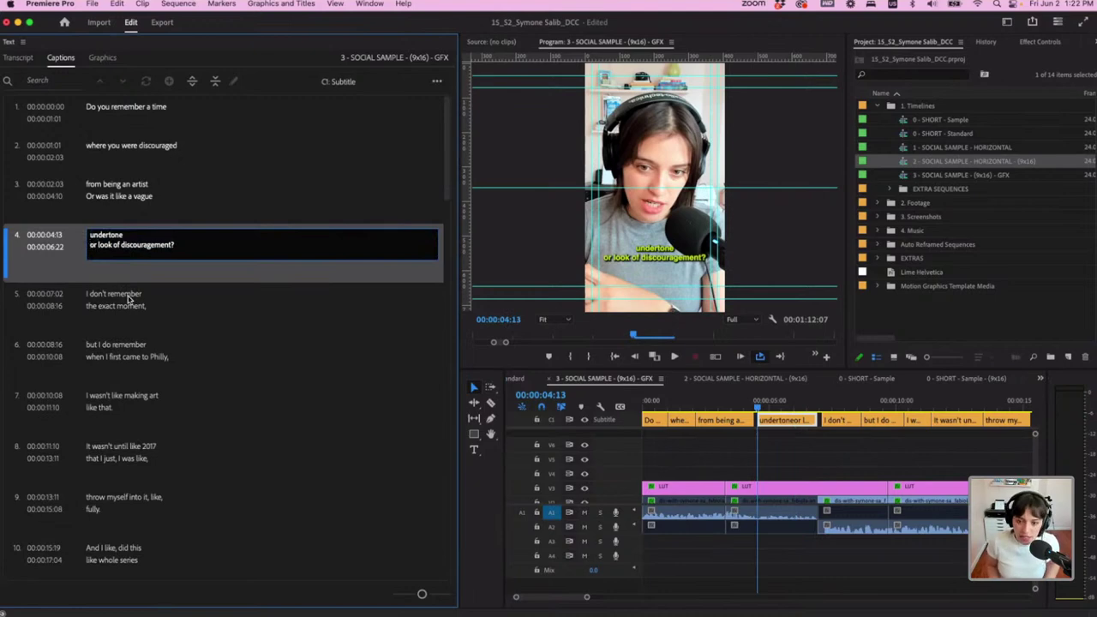
pyautogui.press('BackSpace')
# Rebreak the caption at 00:00:10:08 into the lines "I wasn't like making" and "art like that."
pyautogui.moveTo(762, 412); pyautogui.dragTo(915, 419)
pyautogui.click(158, 335)
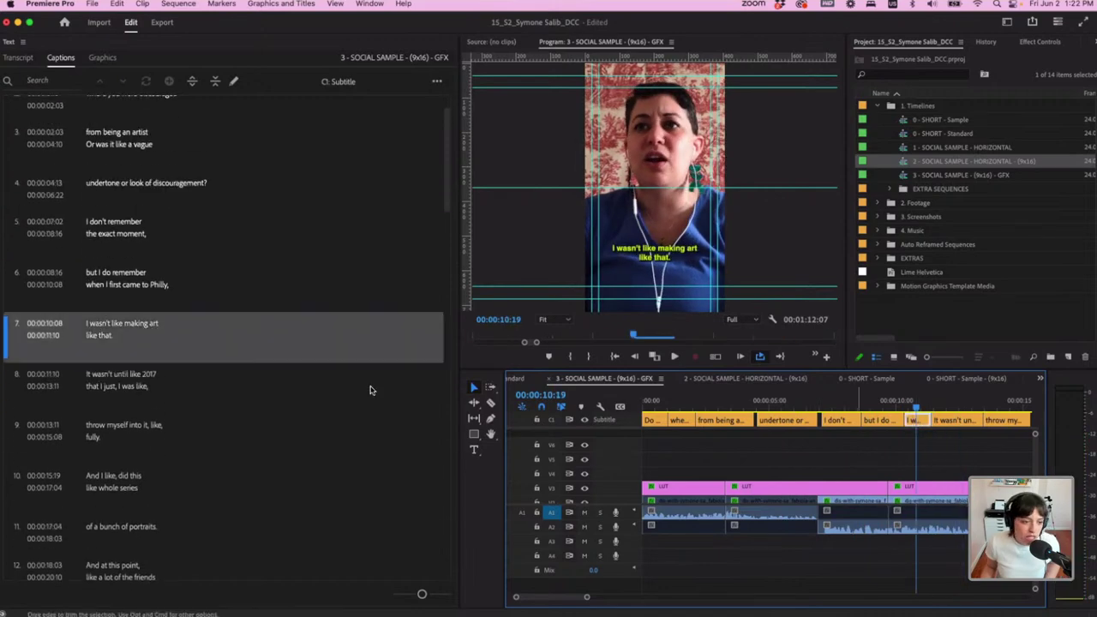
pyautogui.click(157, 334)
pyautogui.press('Return')
pyautogui.press('Down')
pyautogui.press('BackSpace')
# Rebreak the caption at 00:00:13:11 into the lines "throw myself into" and "it, like, fully."
pyautogui.scroll(-2, 884, 488)
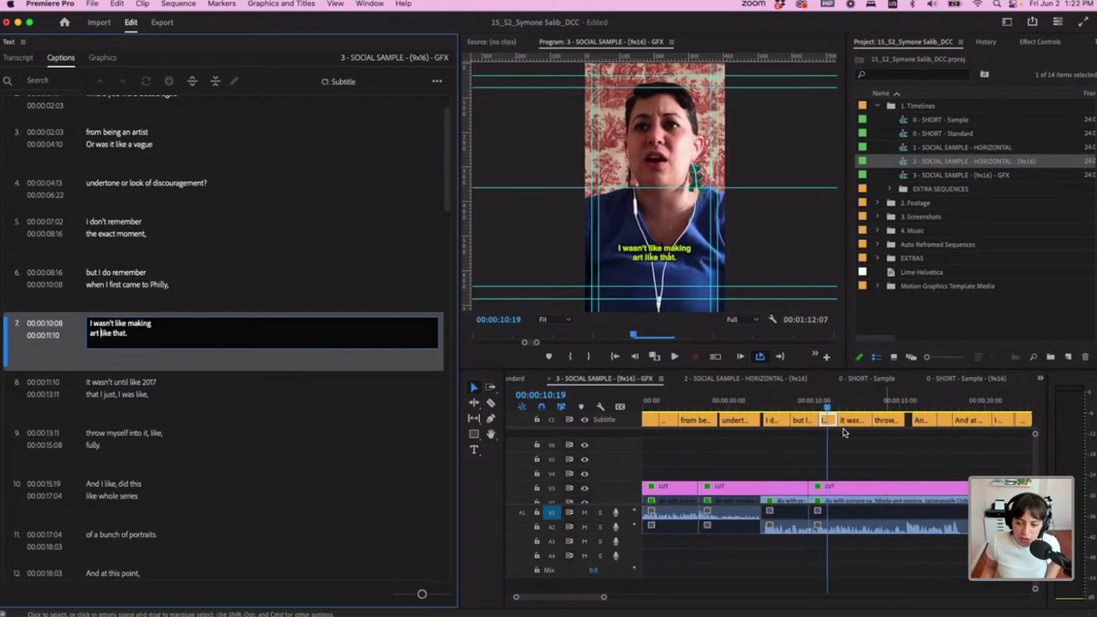
pyautogui.moveTo(827, 409); pyautogui.dragTo(878, 413)
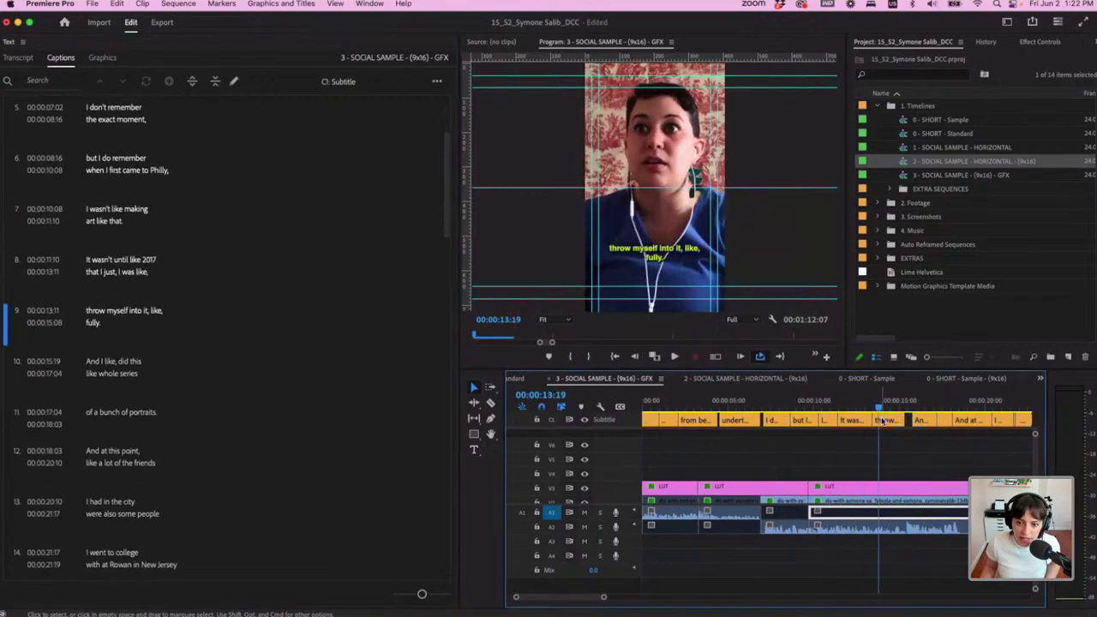
pyautogui.doubleClick(89, 341)
pyautogui.click(131, 323)
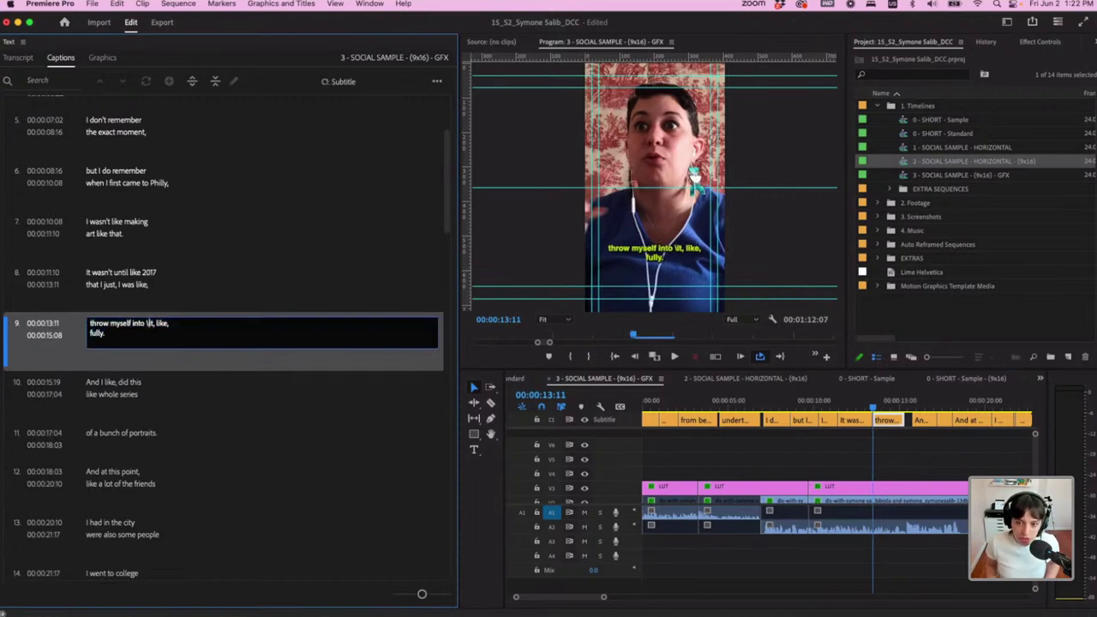
pyautogui.press('Return')
pyautogui.press('BackSpace')
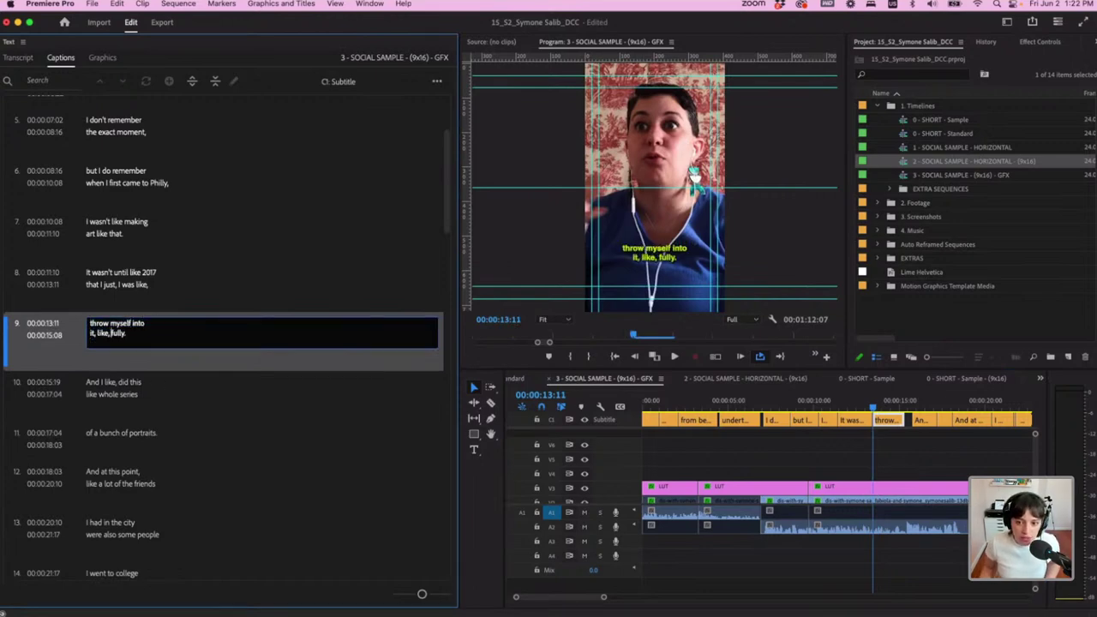
# Scrub through the captioned GFX sequence from about 00:00:07:04 to 00:00:38:20 to review the captions
pyautogui.moveTo(874, 403); pyautogui.dragTo(763, 406)
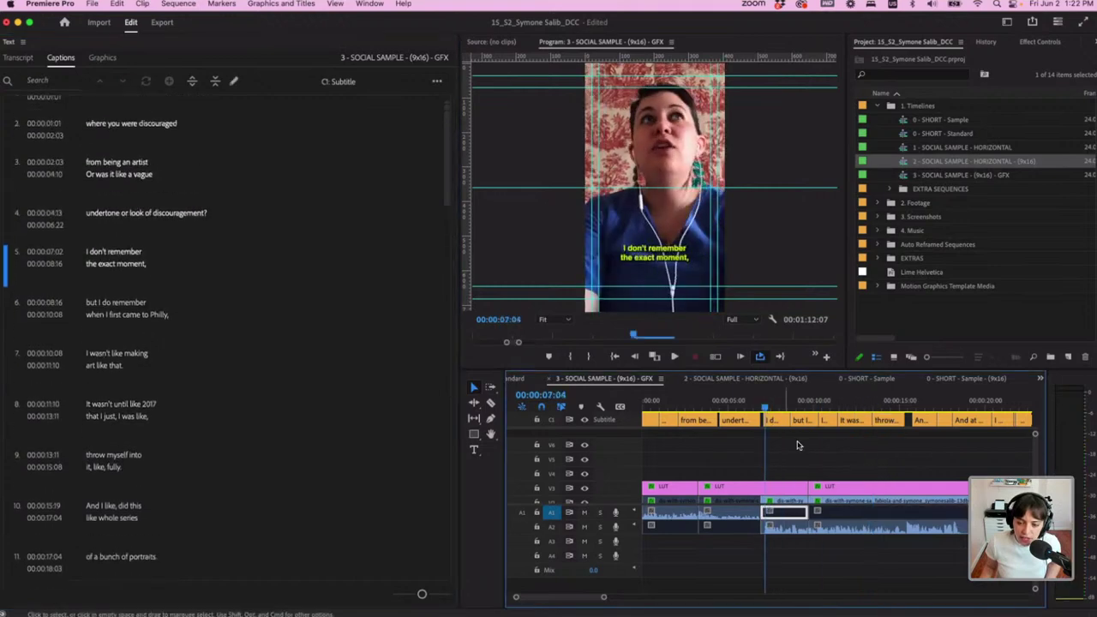
pyautogui.press('-')
pyautogui.press('-')
pyautogui.moveTo(652, 406); pyautogui.dragTo(902, 409)
pyautogui.click(662, 409)
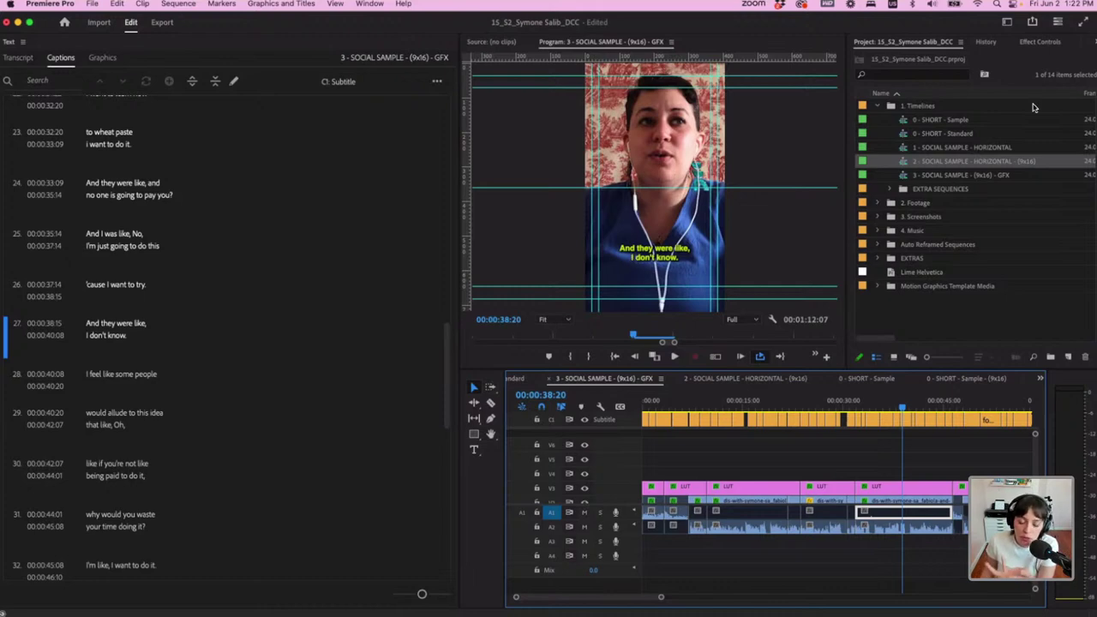
# Switch the workspace to the Vertical layout
pyautogui.click(1092, 42)
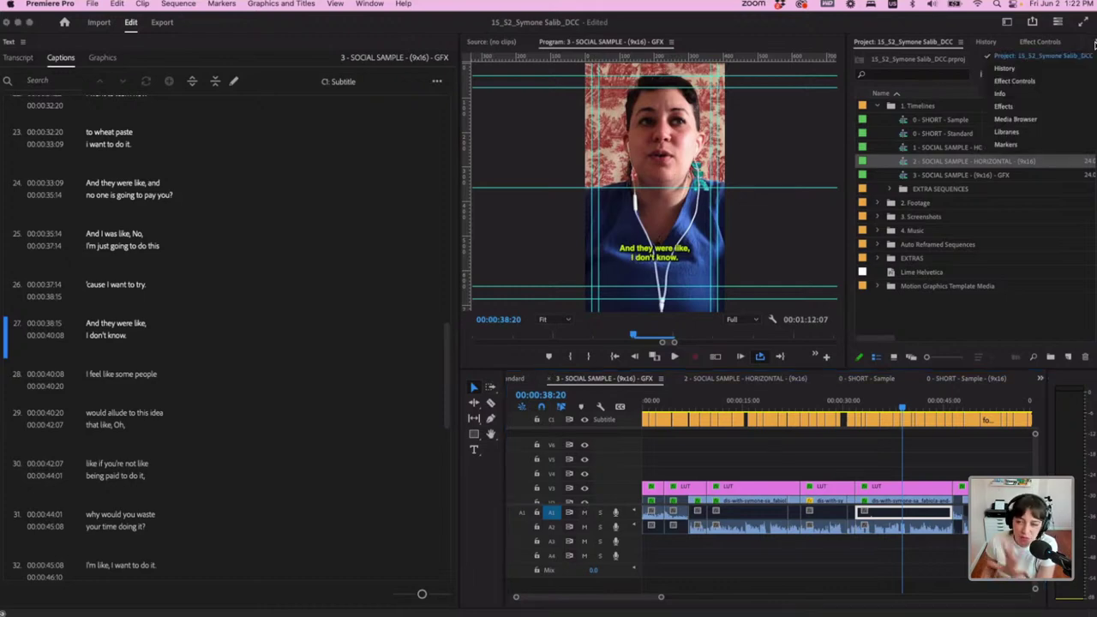
pyautogui.click(974, 40)
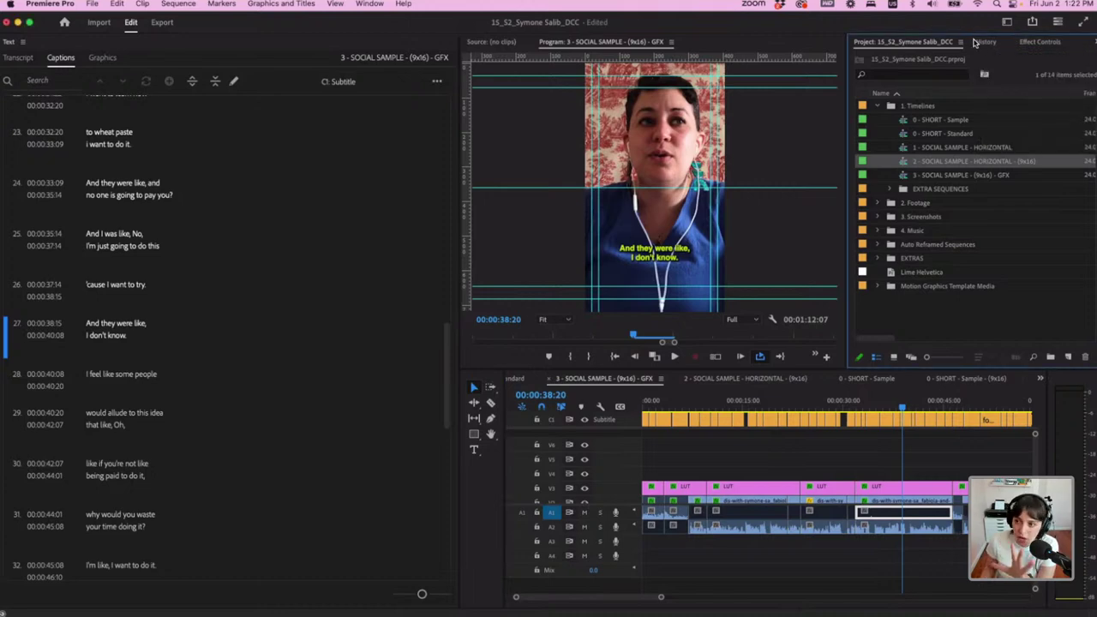
pyautogui.click(1093, 42)
pyautogui.click(936, 33)
pyautogui.click(1006, 22)
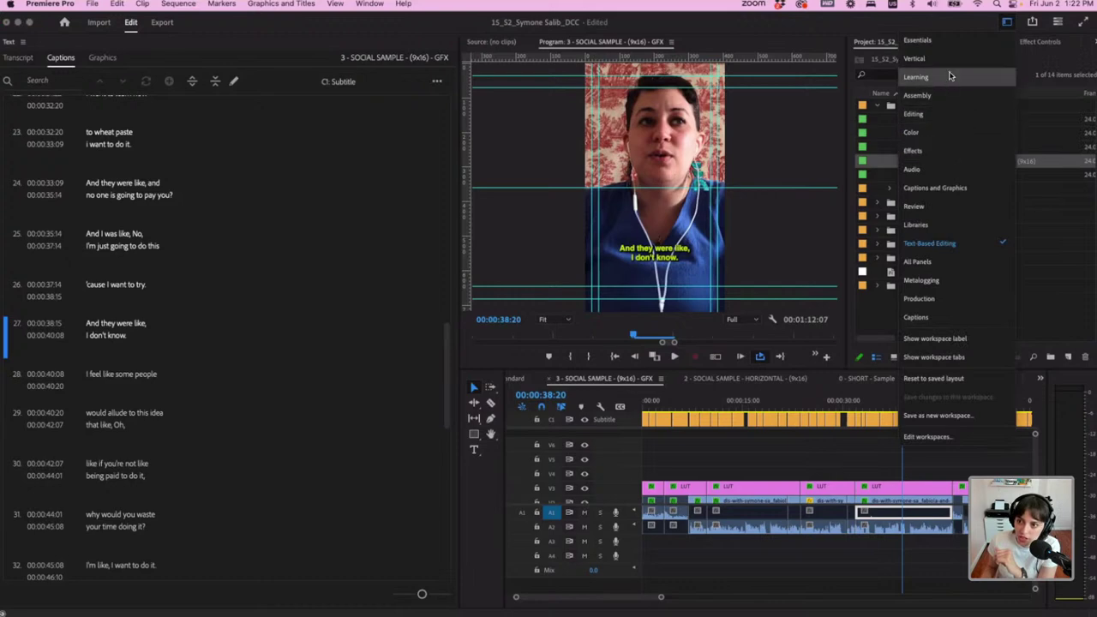
pyautogui.click(915, 59)
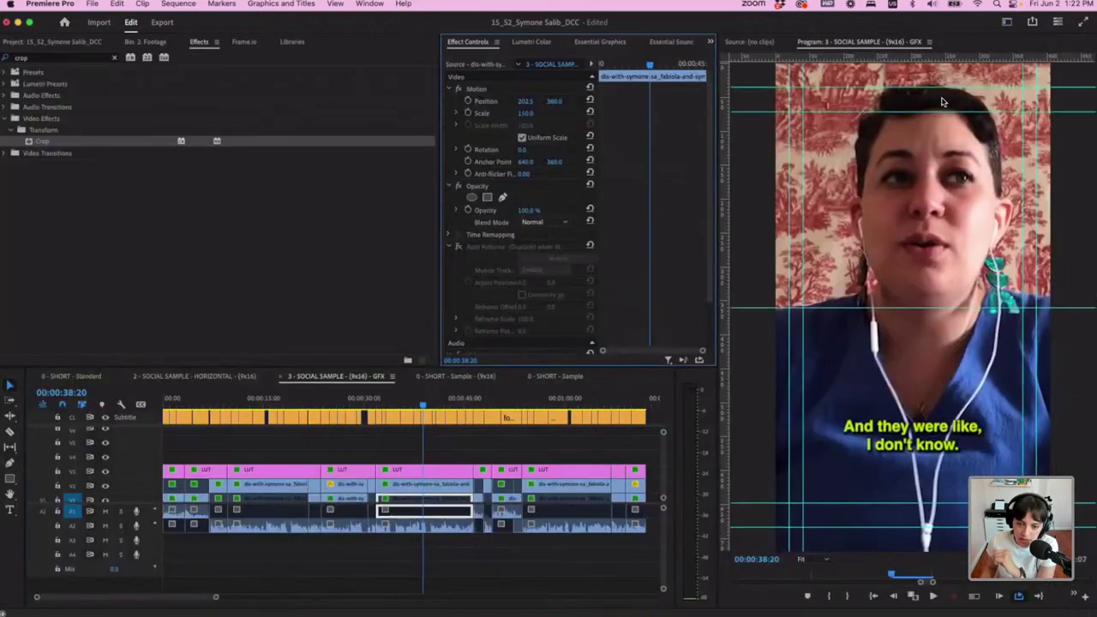
# Review the captioned vertical sequence from its start, play it from about 00:00:25:07, and scrub to about 00:00:43:15
pyautogui.scroll(-3, 340, 463)
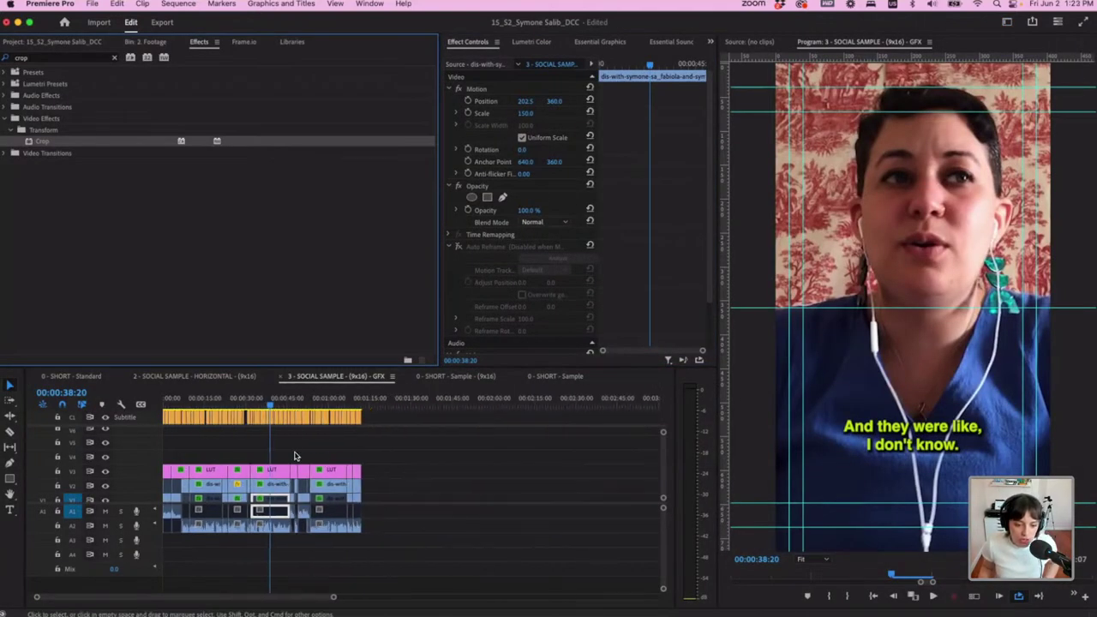
pyautogui.press('=')
pyautogui.press('=')
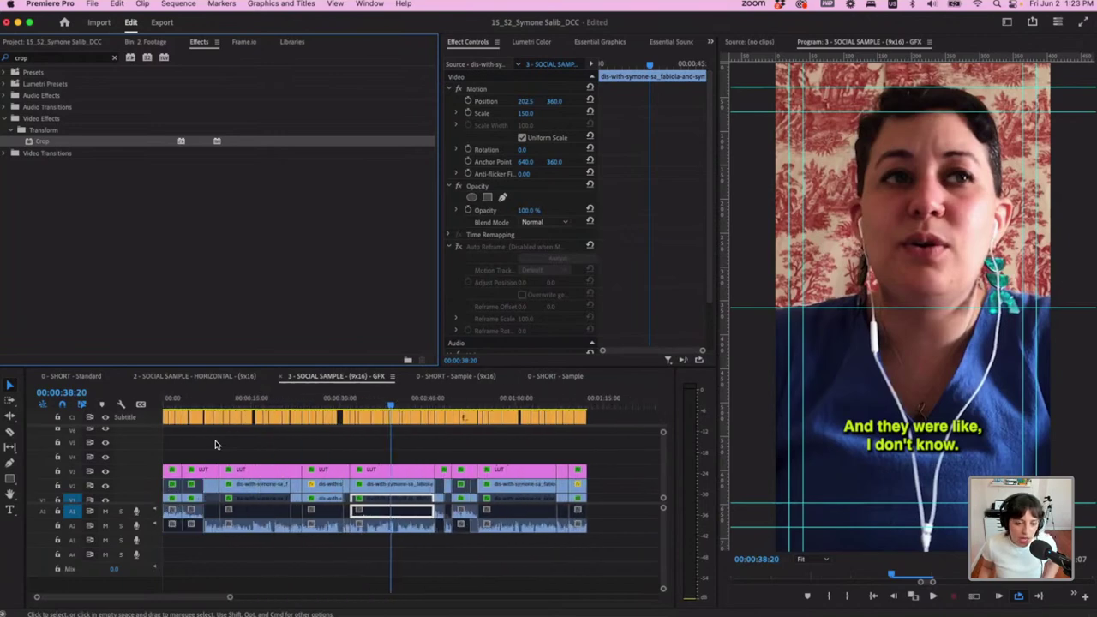
pyautogui.moveTo(386, 404); pyautogui.dragTo(156, 416)
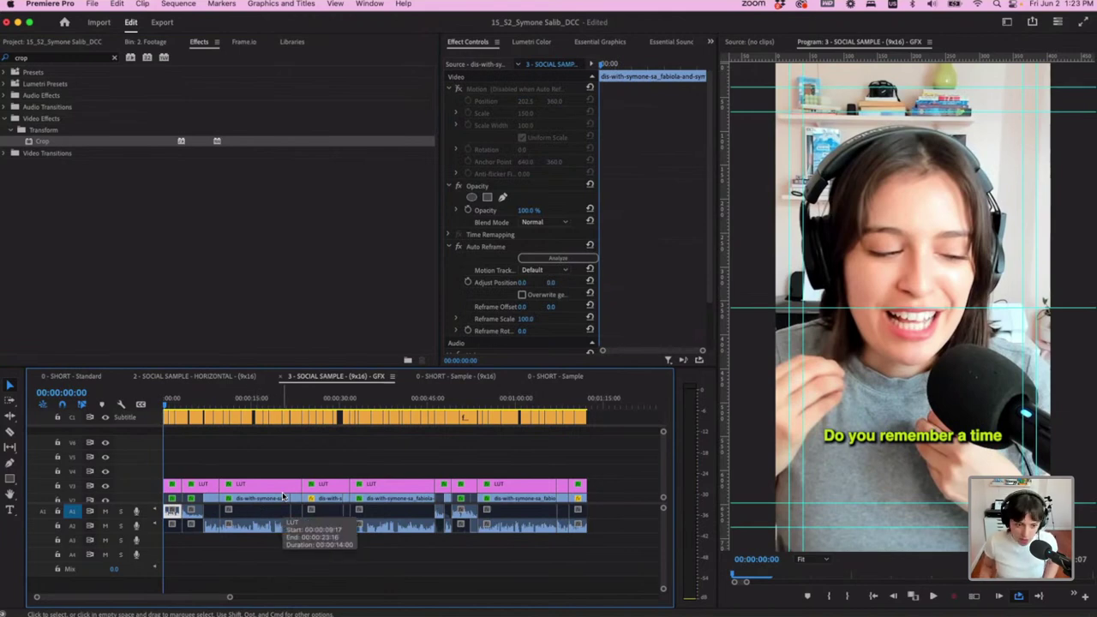
pyautogui.click(325, 400)
pyautogui.moveTo(327, 426); pyautogui.dragTo(325, 426)
pyautogui.moveTo(440, 403); pyautogui.dragTo(313, 397)
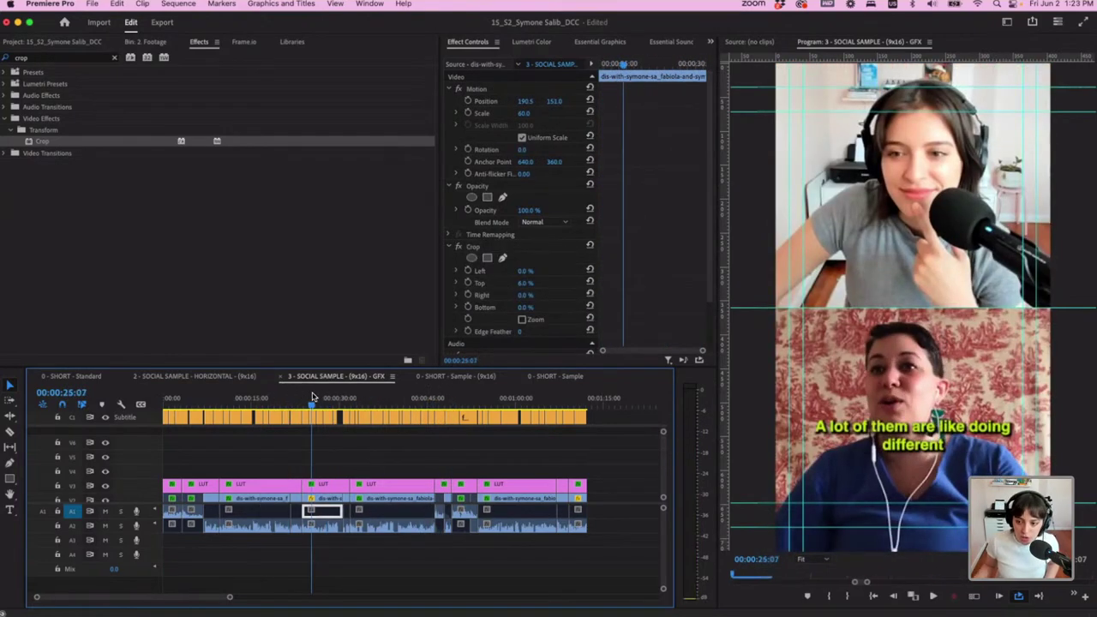
pyautogui.press('space')
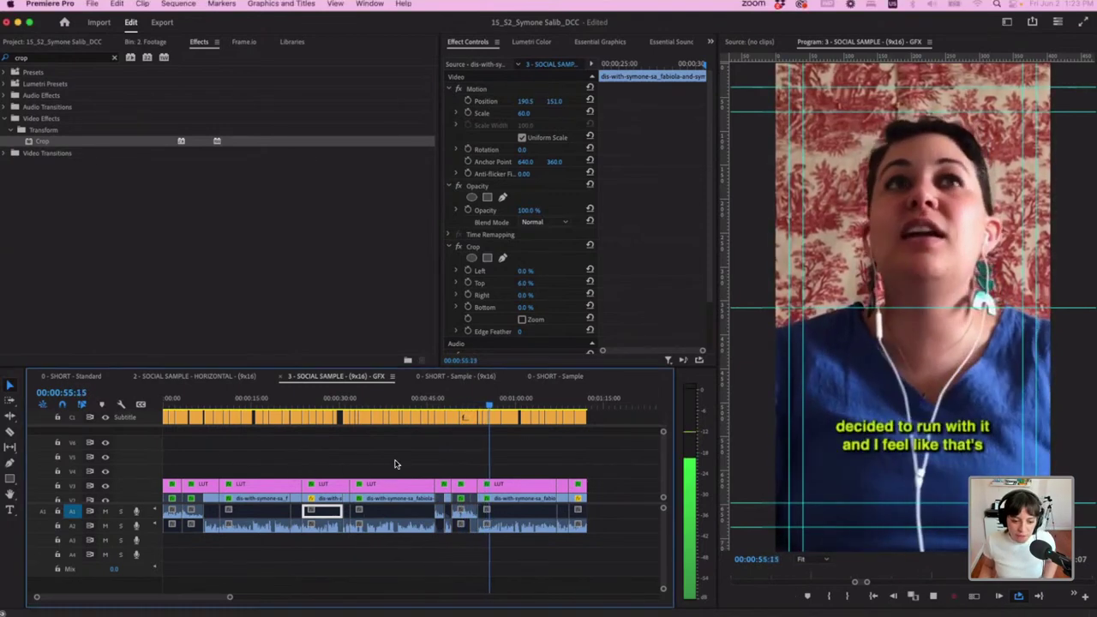
pyautogui.press('space')
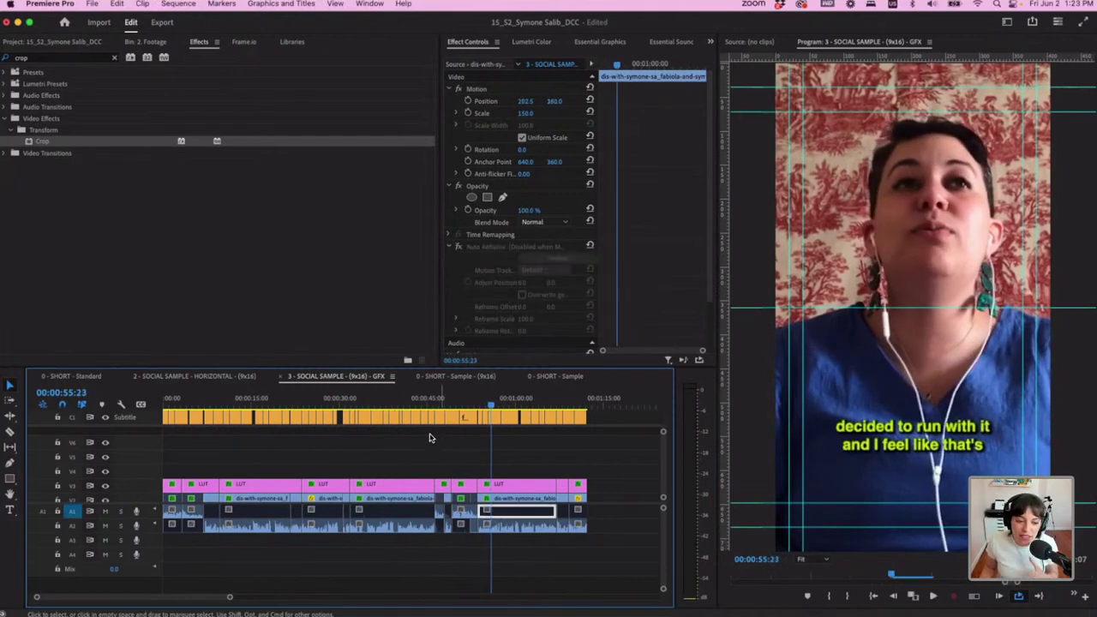
pyautogui.press('-')
pyautogui.press('-')
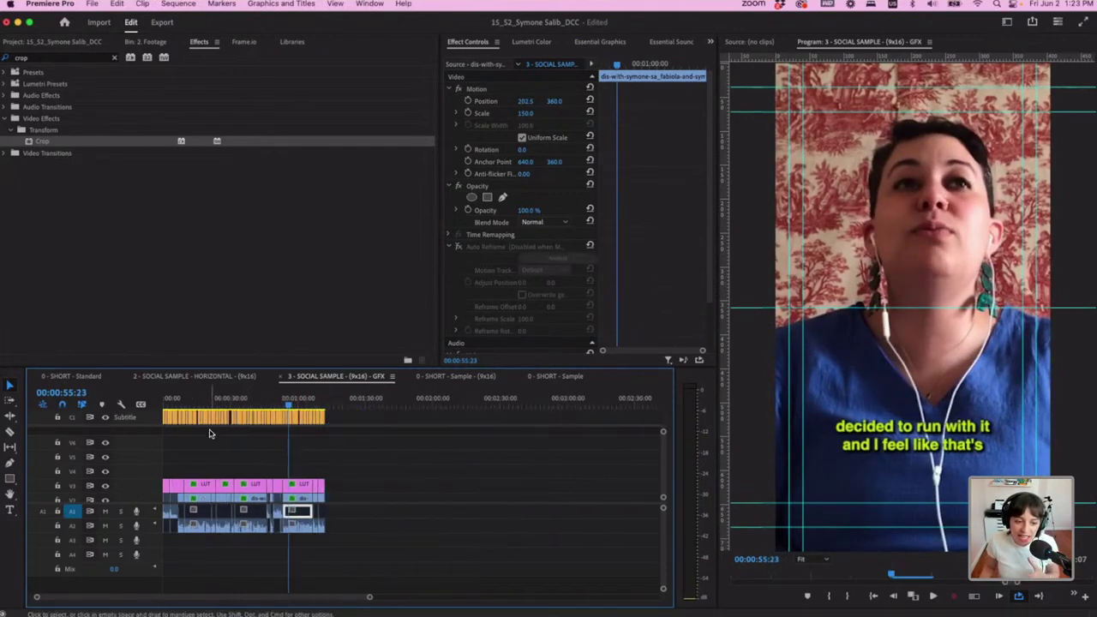
pyautogui.scroll(1, 210, 434)
pyautogui.moveTo(209, 404); pyautogui.dragTo(269, 423)
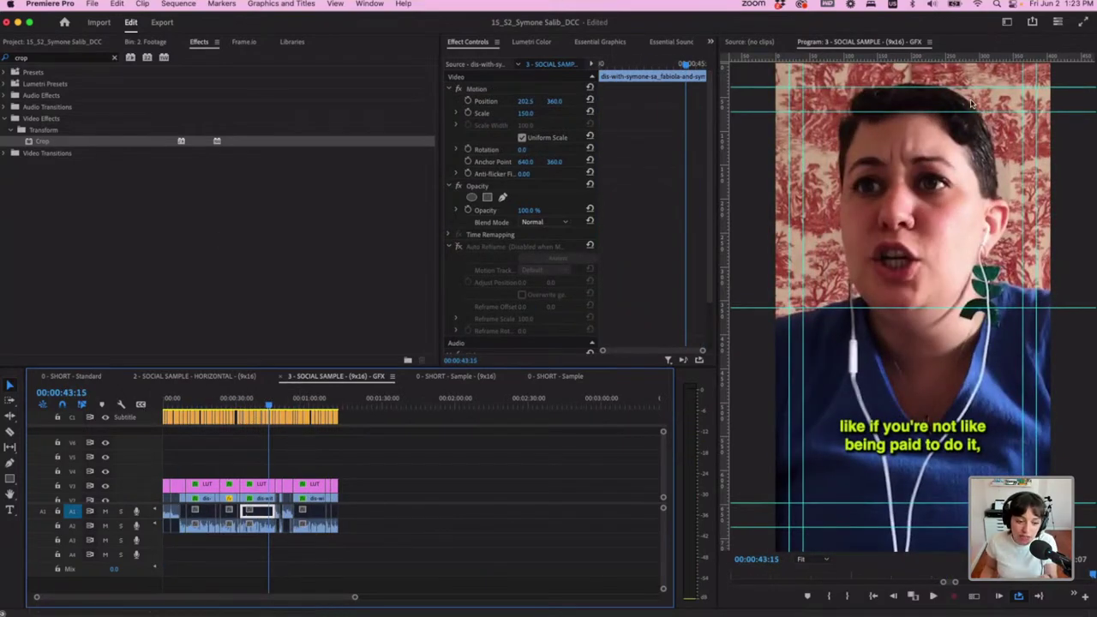
# Return to the Text-Based Editing workspace and select the whole transcript paragraph spanning 00:00:33:10 to 00:00:45:08
pyautogui.click(1007, 22)
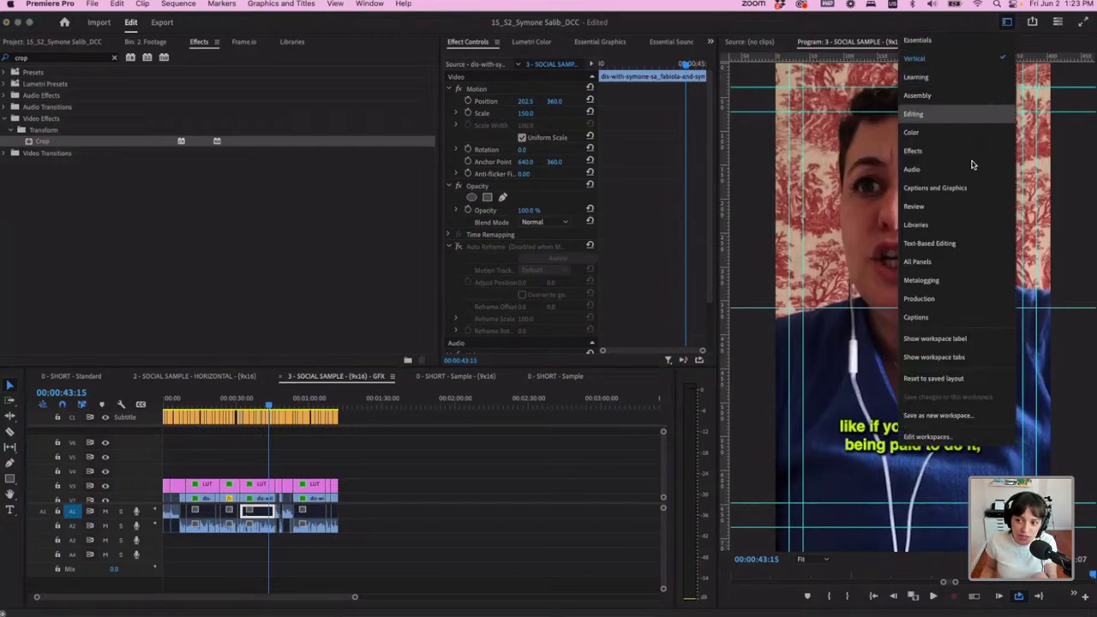
pyautogui.click(949, 246)
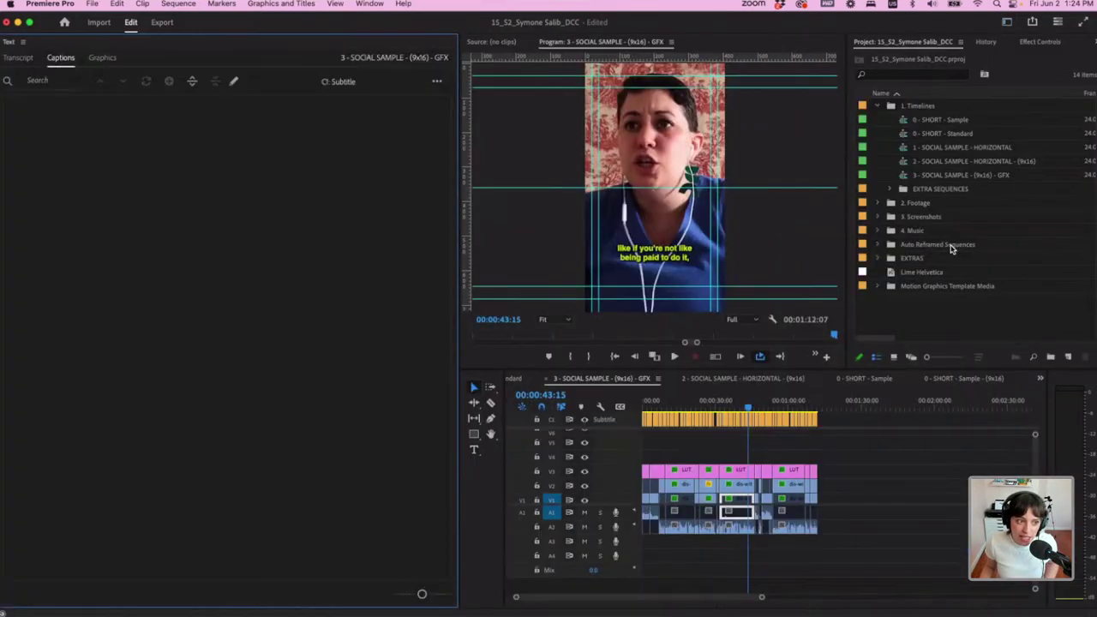
pyautogui.click(19, 58)
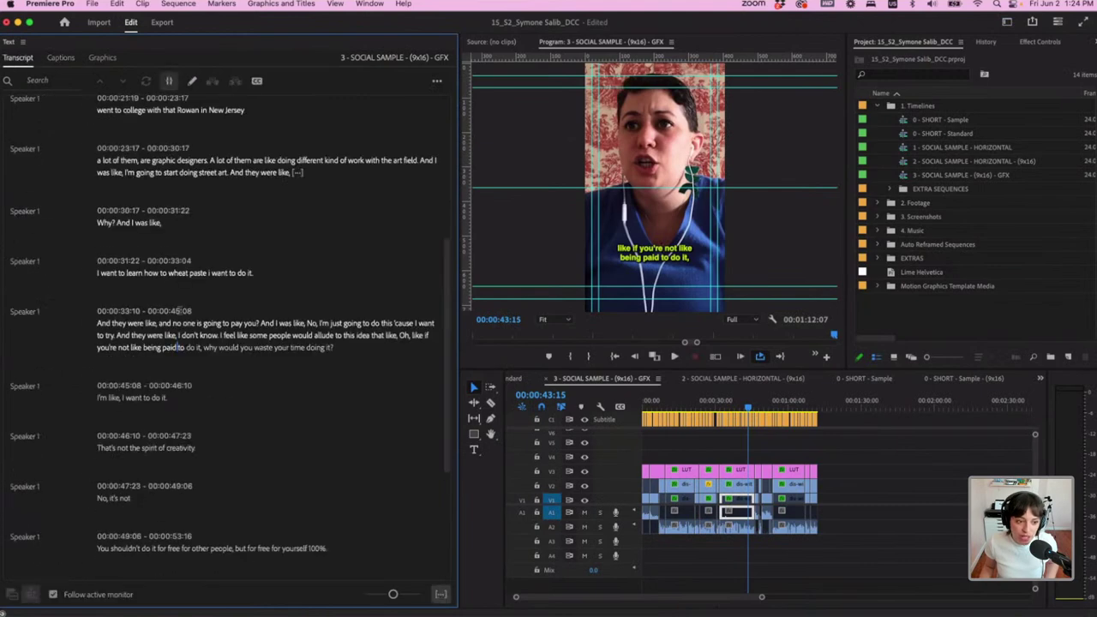
pyautogui.moveTo(370, 348); pyautogui.dragTo(99, 323)
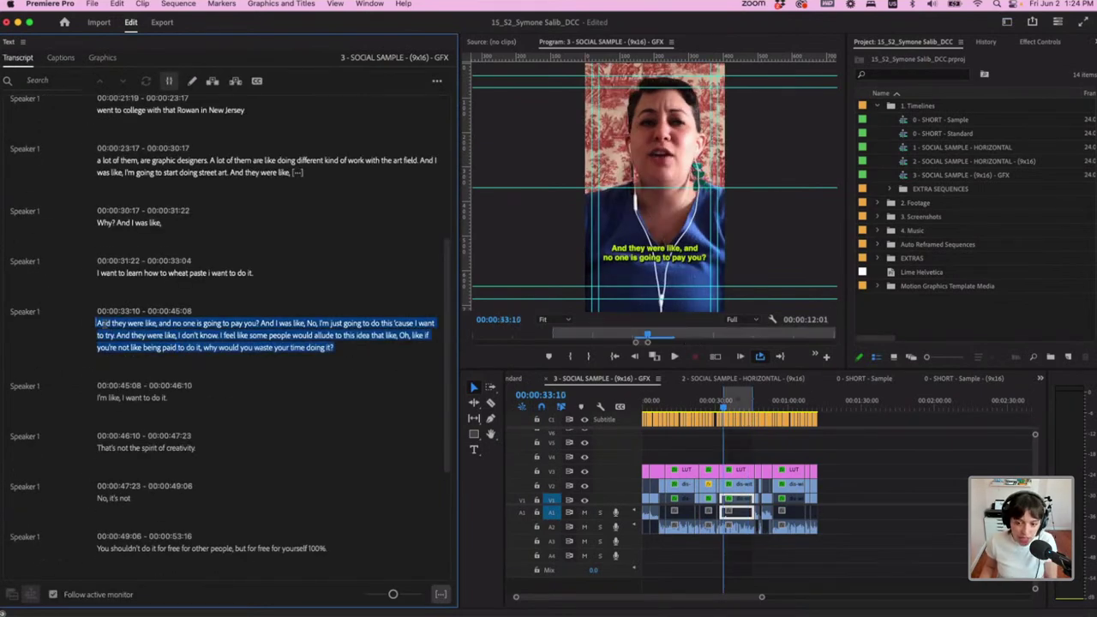
# Select the transcript paragraph spanning 00:00:33:10 to 00:00:45:08, and the line "I'm like, I want to do it." below it
pyautogui.click(118, 324)
pyautogui.moveTo(98, 324); pyautogui.dragTo(332, 349)
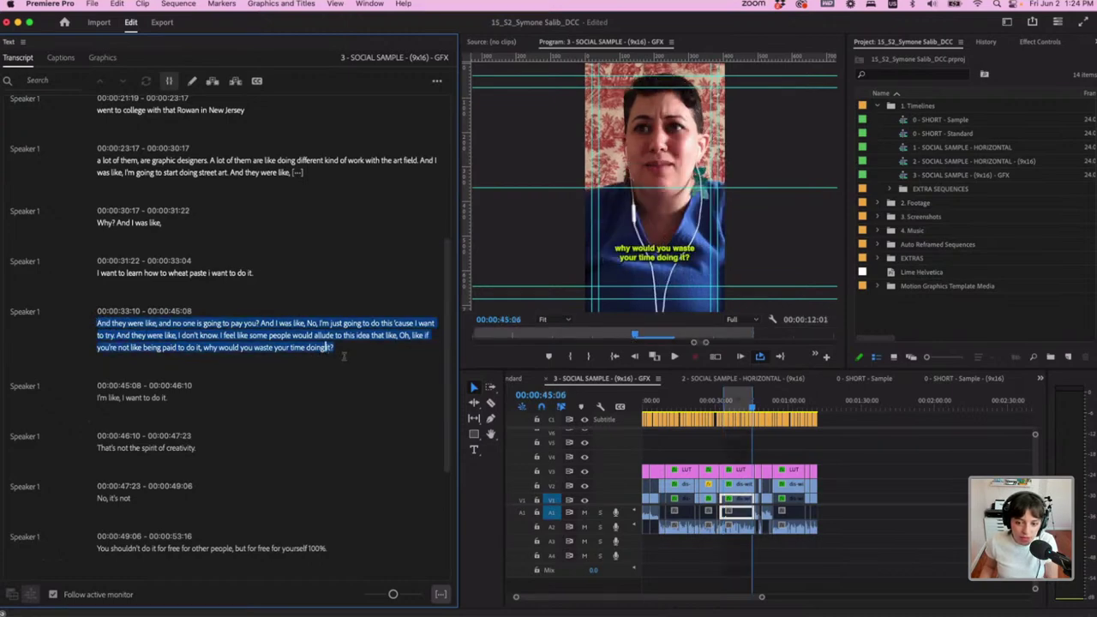
pyautogui.scroll(5, 808, 450)
pyautogui.hscroll(-5, 693, 459)
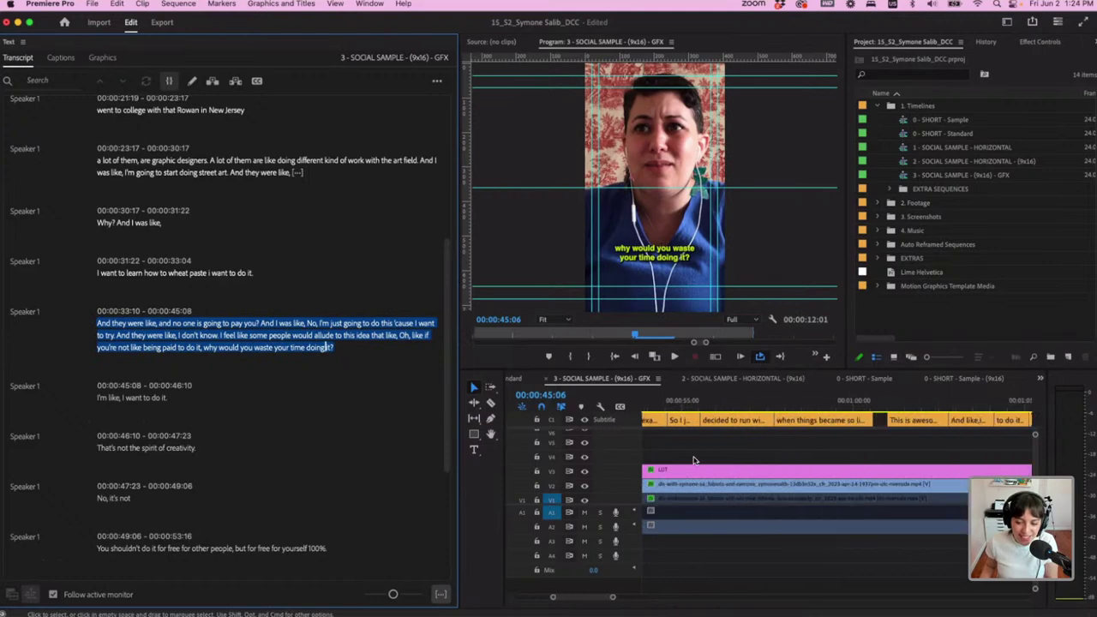
pyautogui.scroll(-8, 694, 461)
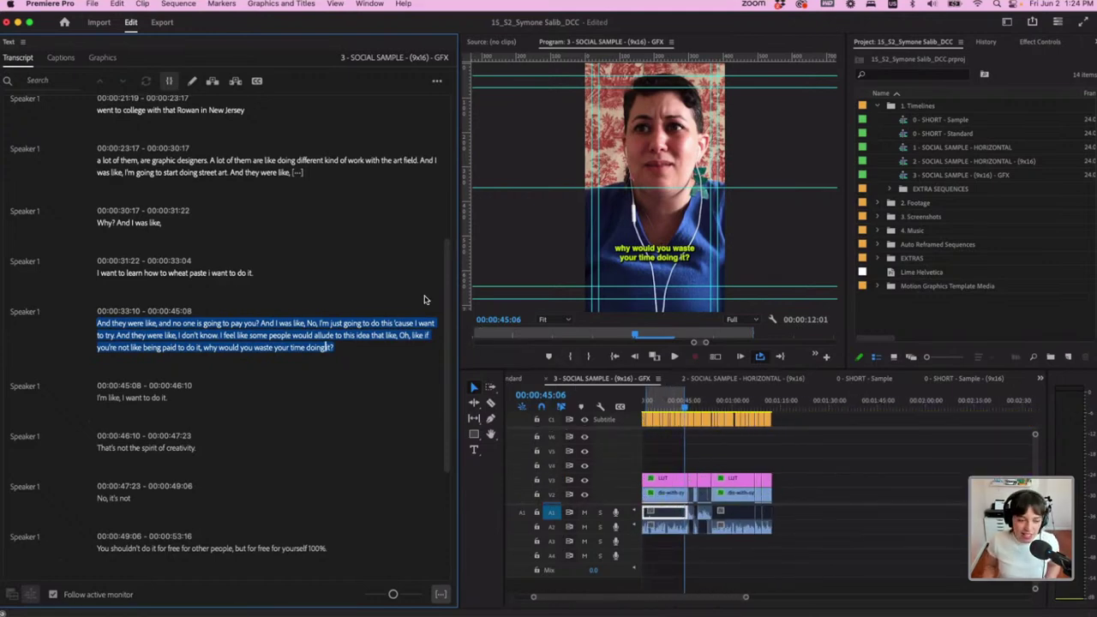
pyautogui.click(298, 335)
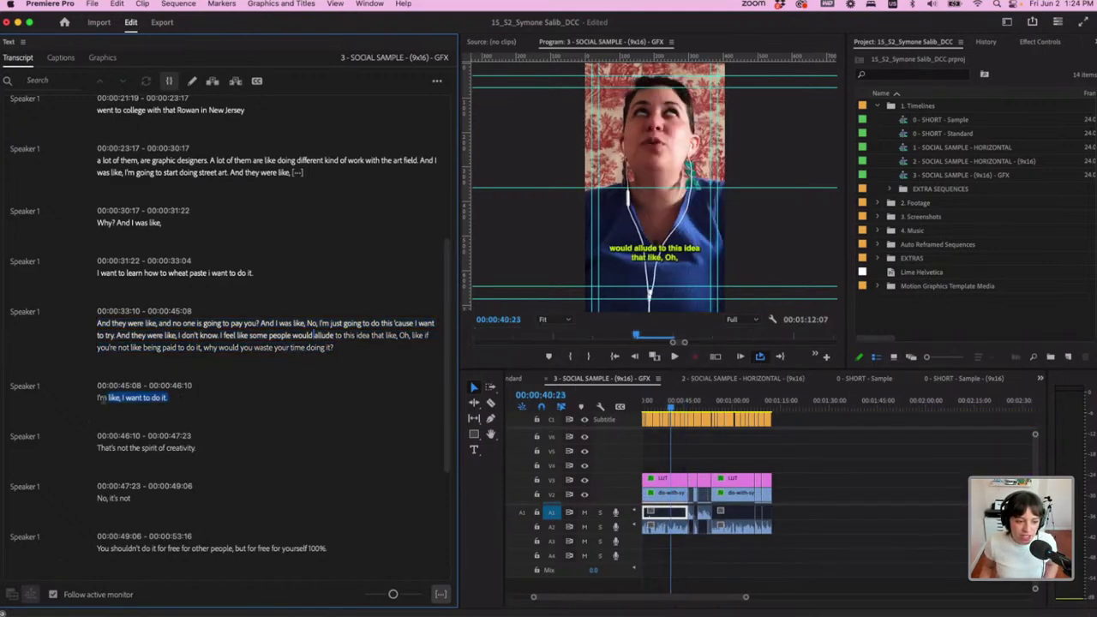
pyautogui.moveTo(97, 397); pyautogui.dragTo(168, 398)
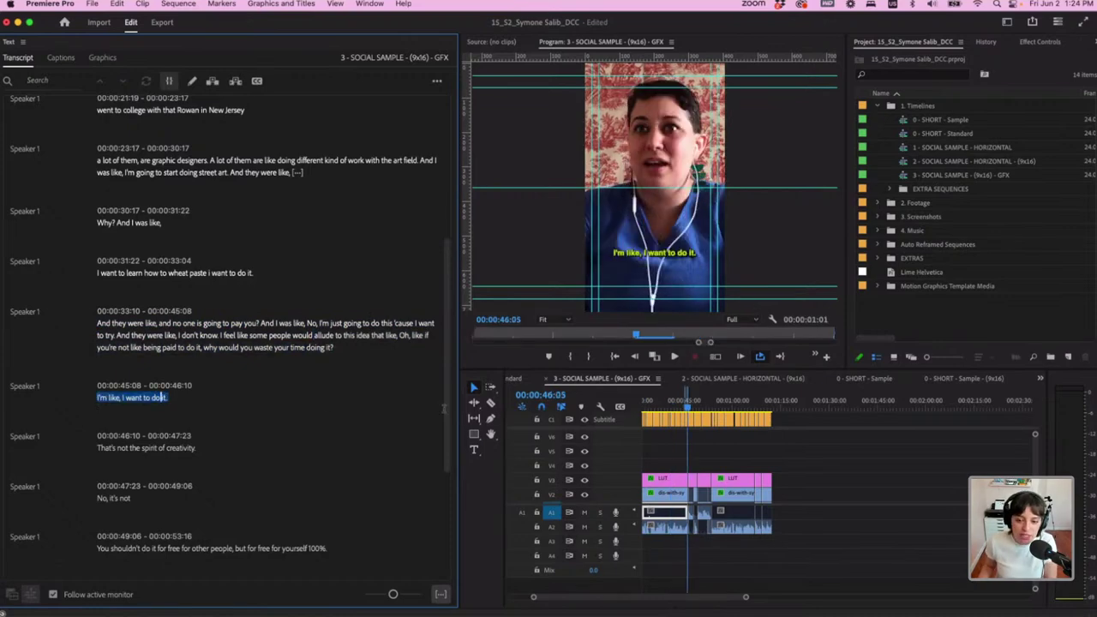
# Delete the subtitle caption track and remove the transcript paragraph spanning 00:00:33:10 to 00:00:45:08, closing the gap in the sequence
pyautogui.rightClick(643, 431)
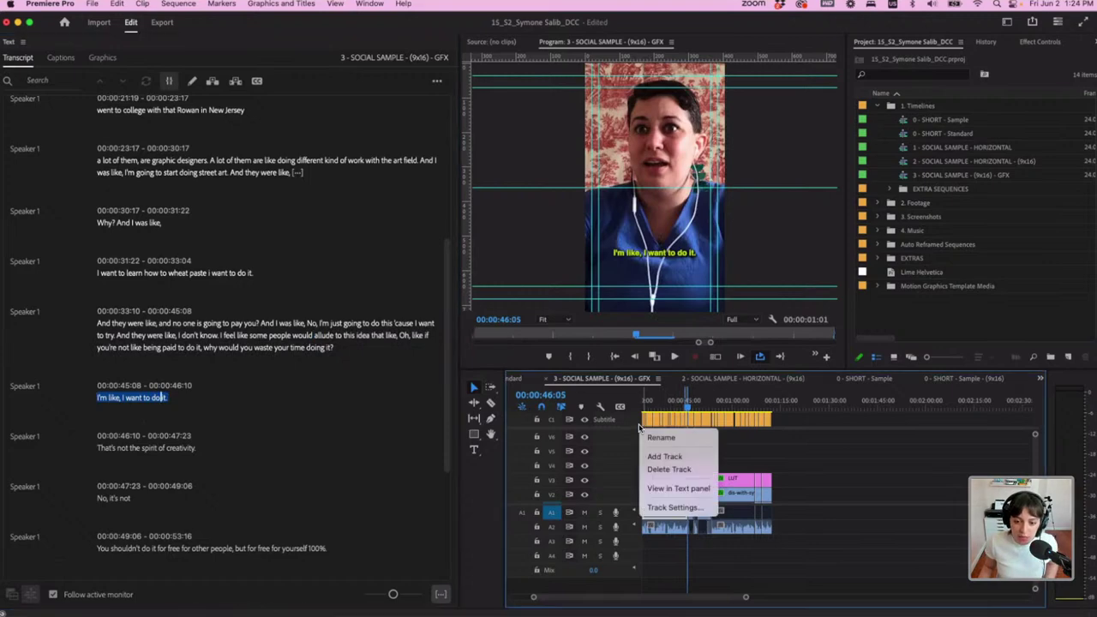
pyautogui.click(667, 469)
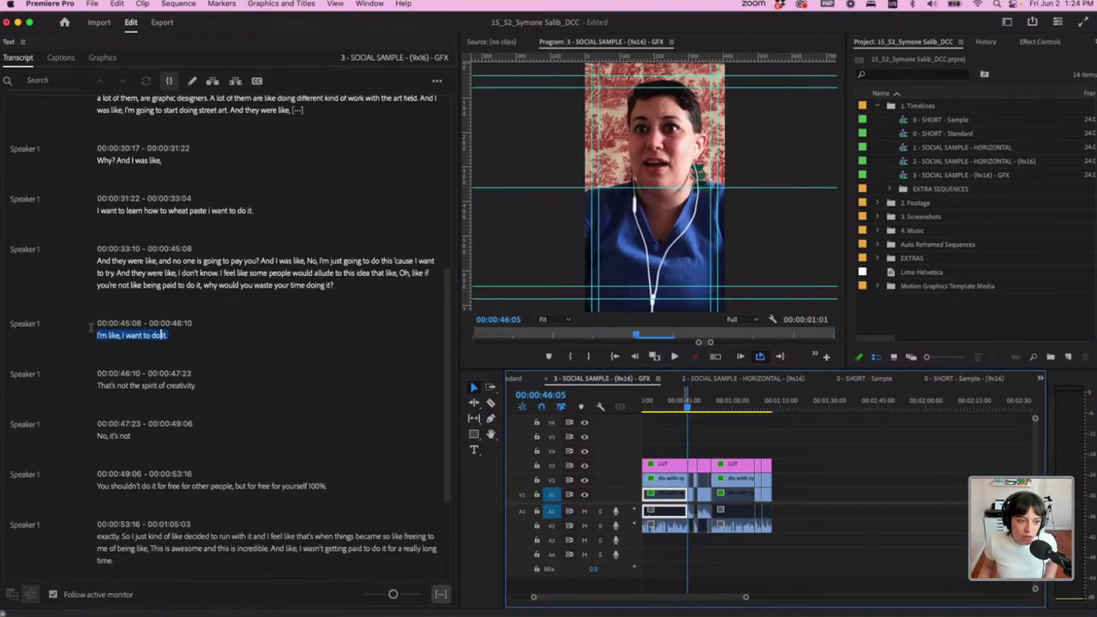
pyautogui.moveTo(94, 261); pyautogui.dragTo(346, 287)
pyautogui.press('Delete')
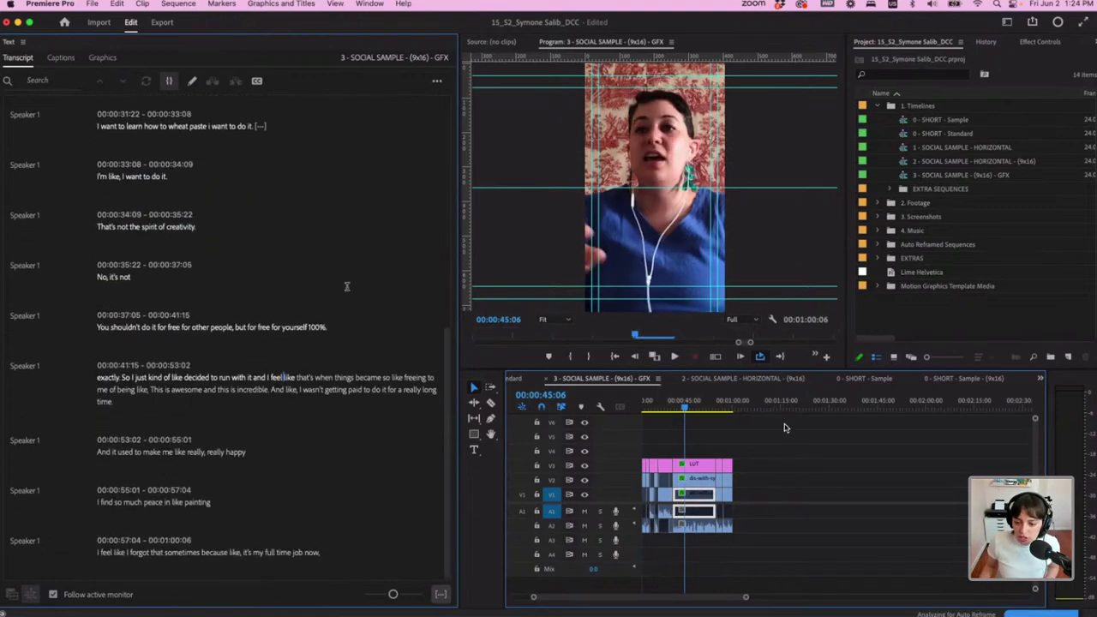
pyautogui.press('\\')
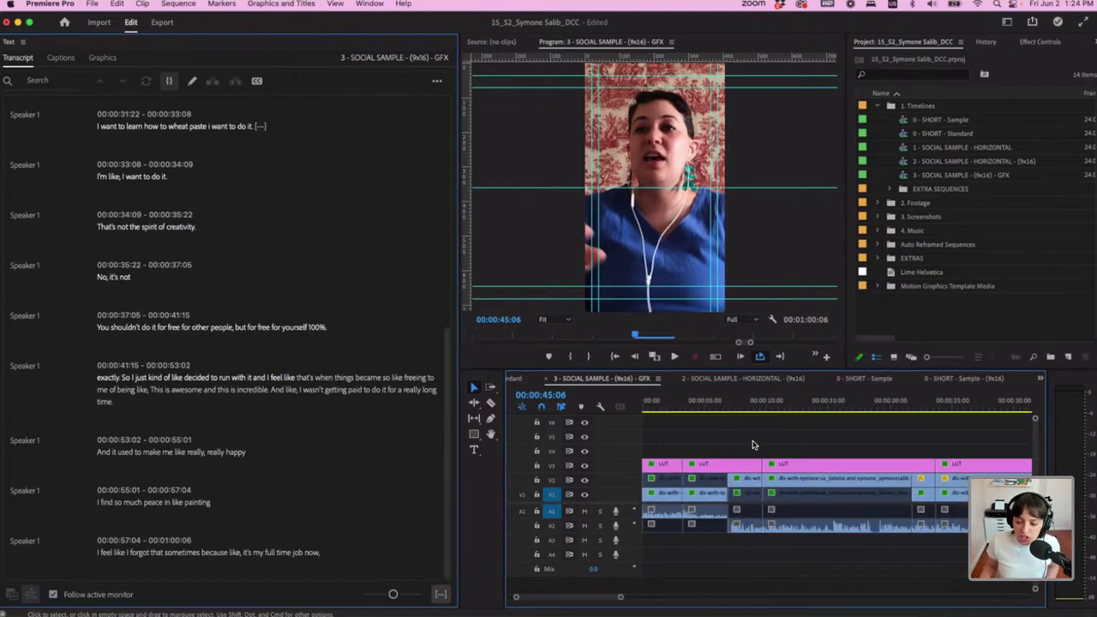
pyautogui.press('\\')
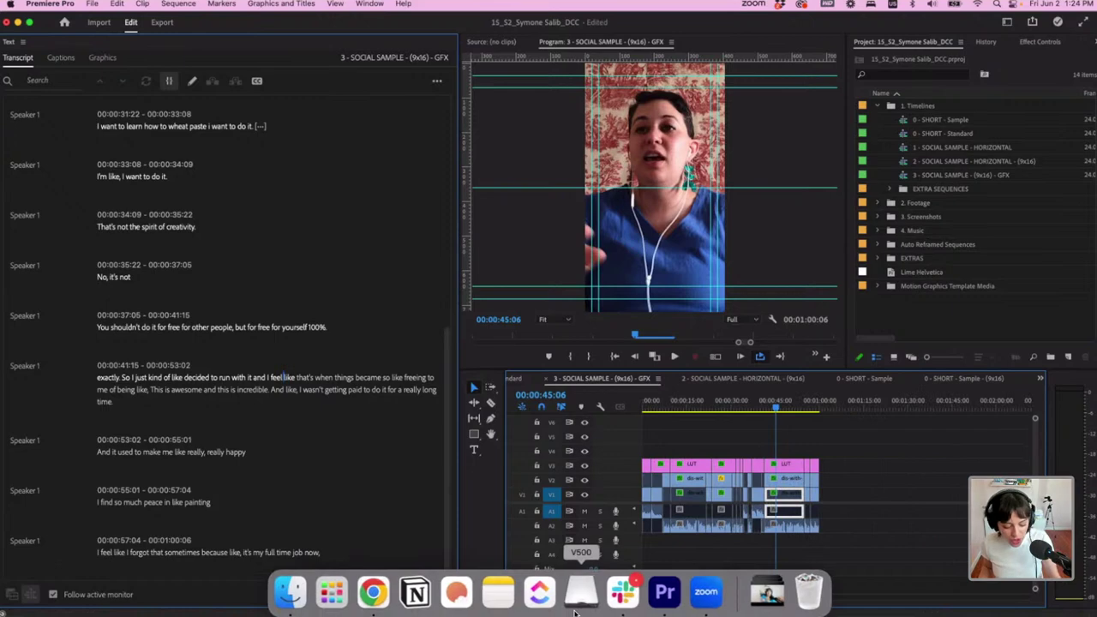
pyautogui.click(575, 612)
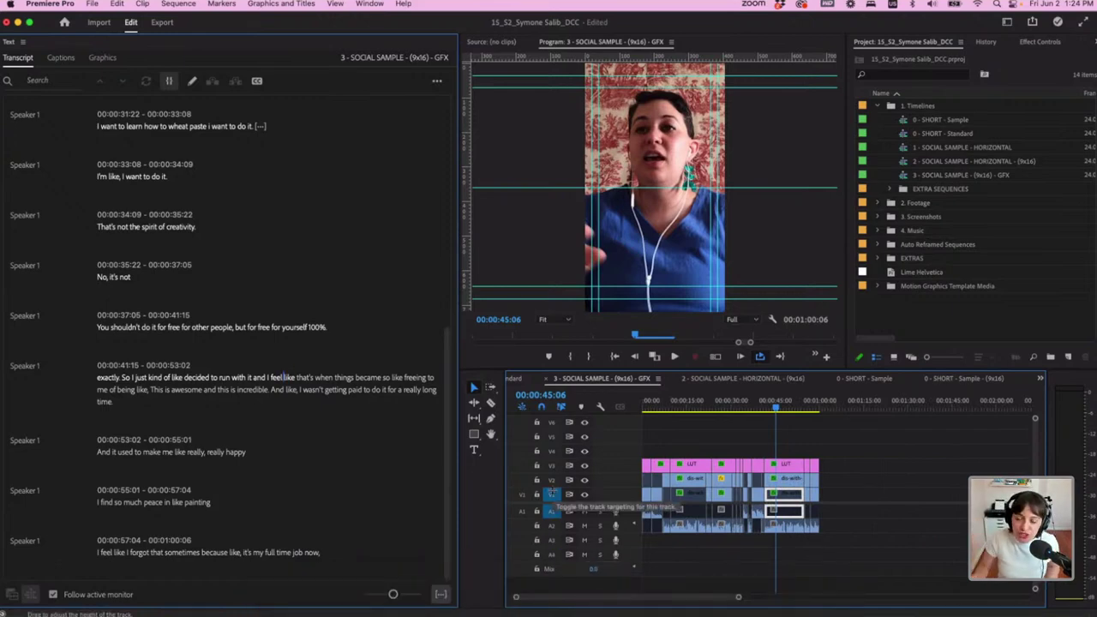